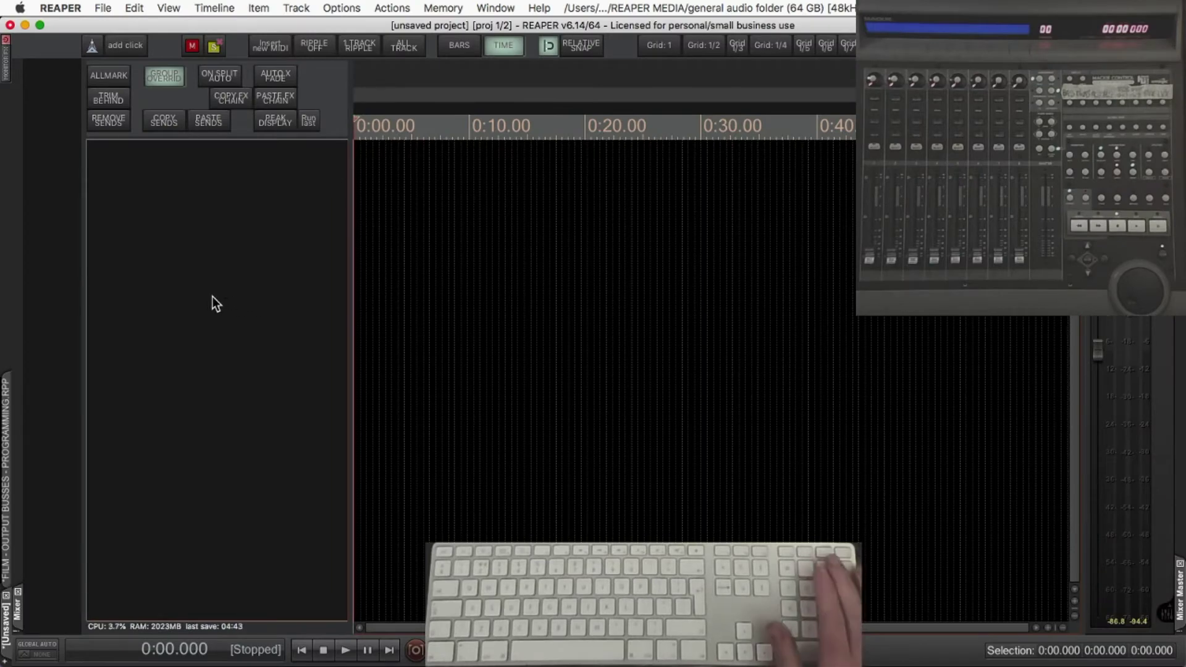
# Step: Insert the bass, drum (with bus), acoustic guitar, electric guitar and keys track groups
pyautogui.press('KP_Enter')
pyautogui.click(28, 345)
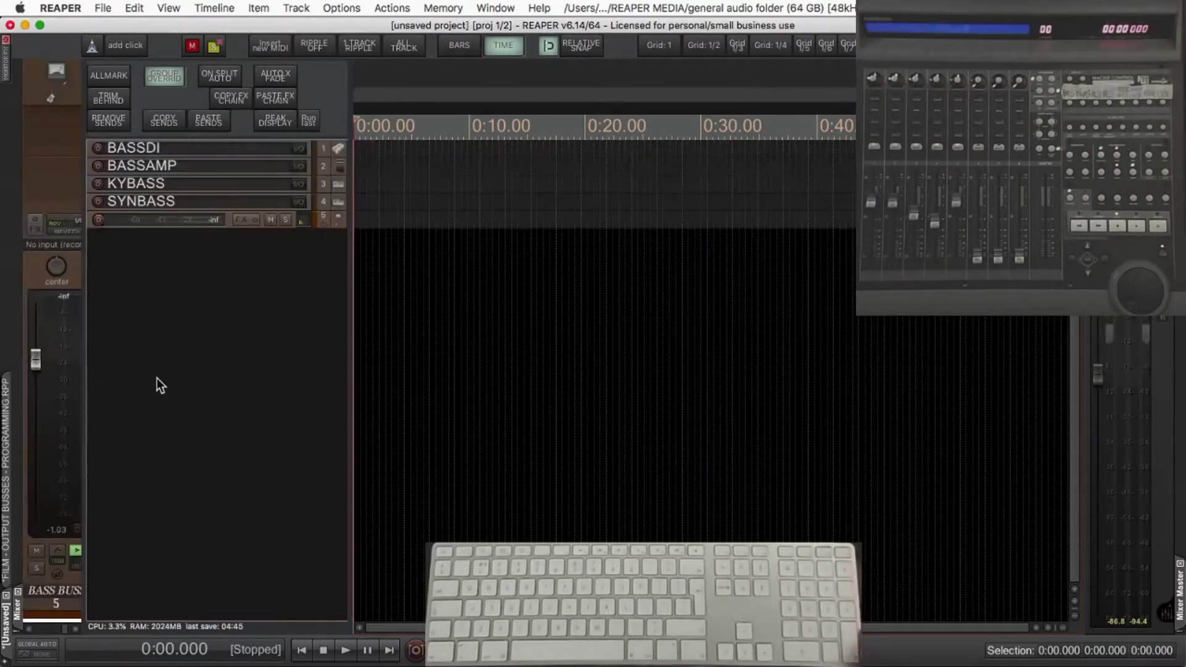
pyautogui.press('KP_Enter')
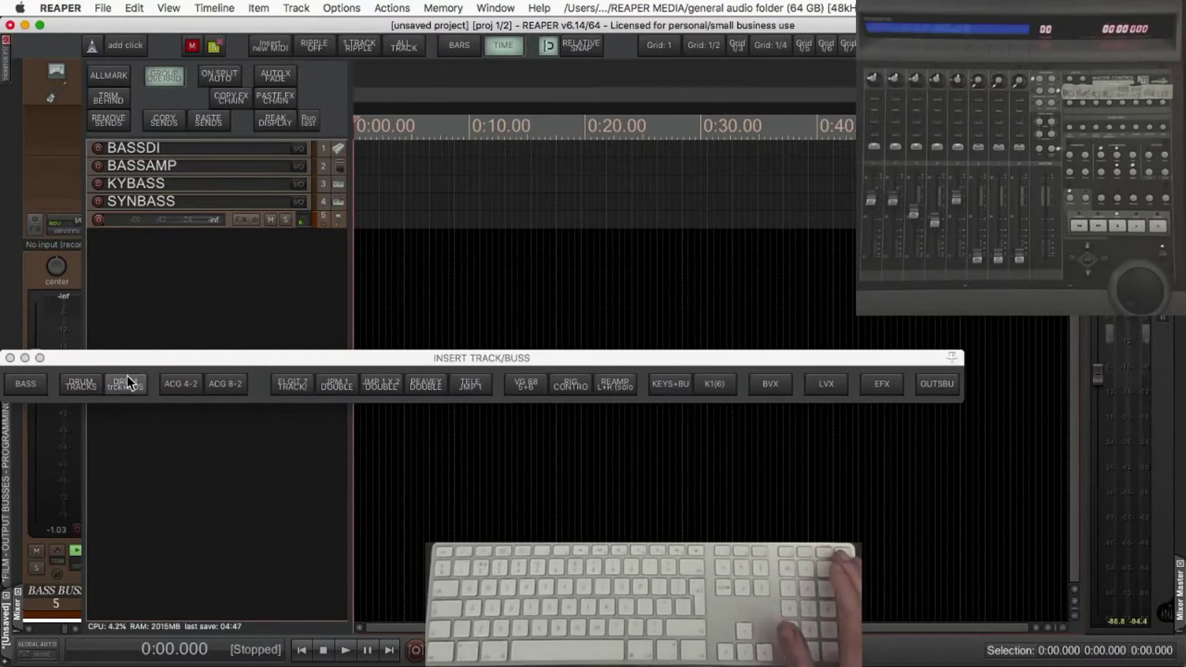
pyautogui.click(130, 381)
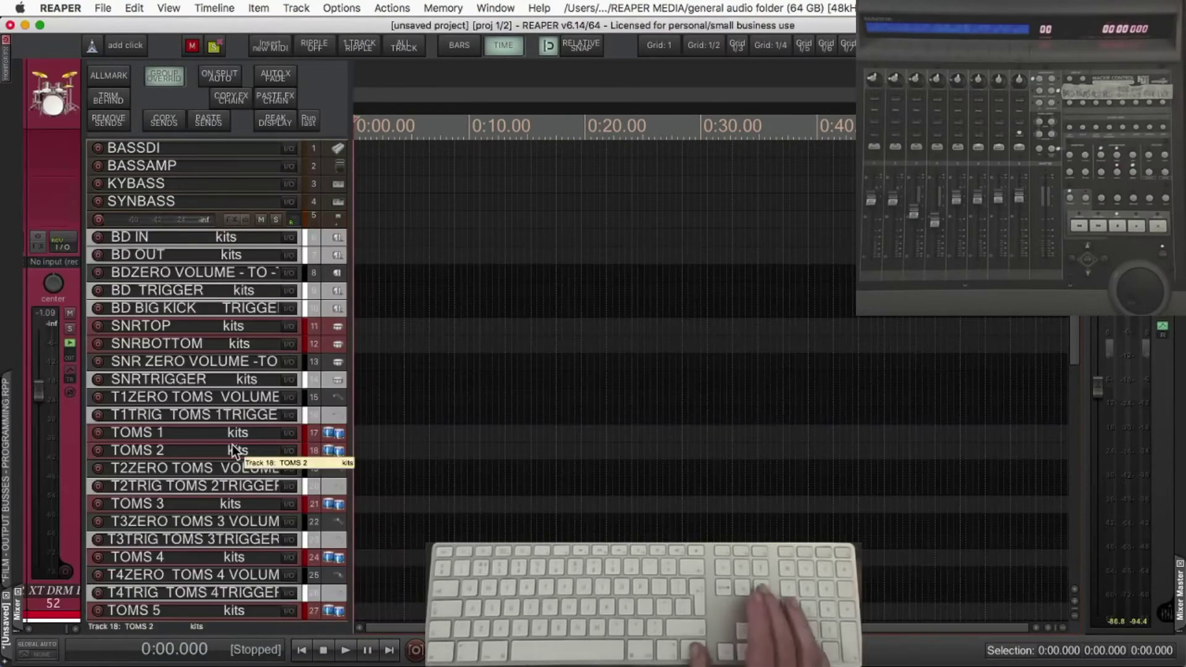
pyautogui.press('KP_Enter')
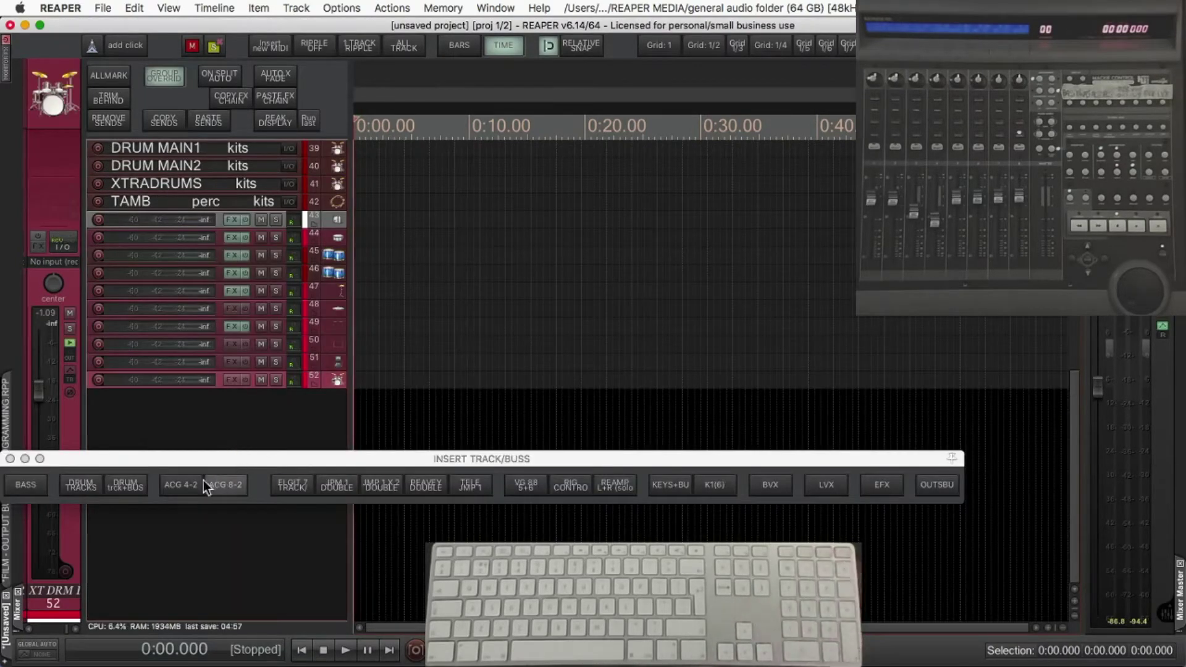
pyautogui.click(191, 483)
pyautogui.press('KP_Enter')
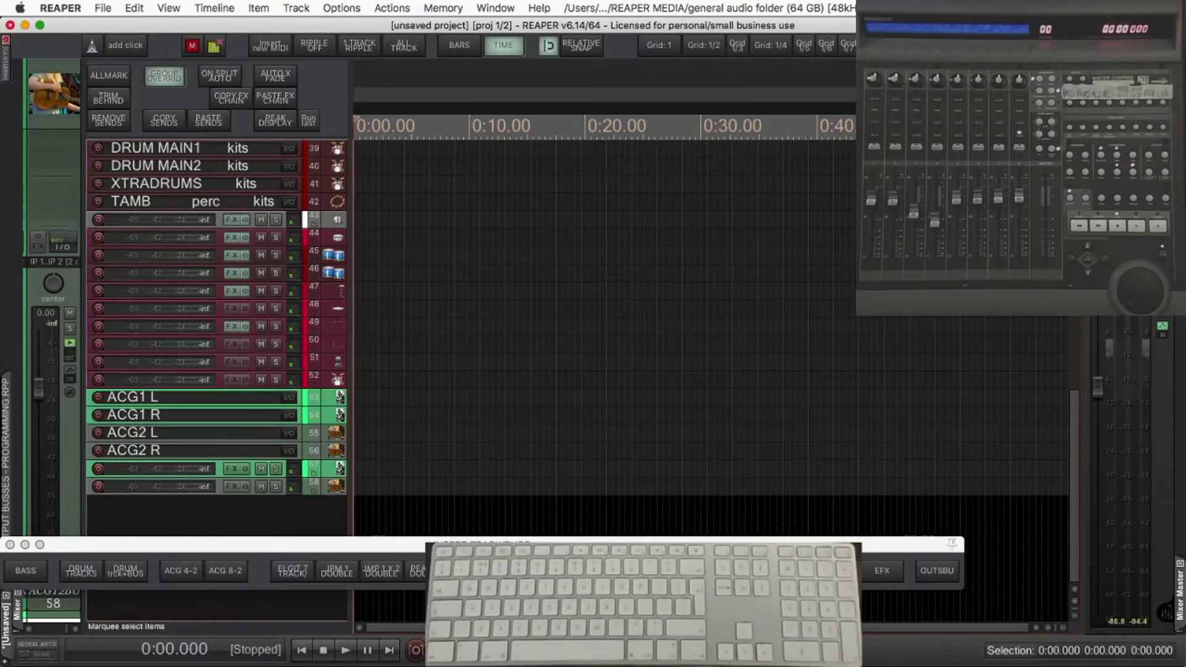
pyautogui.click(292, 572)
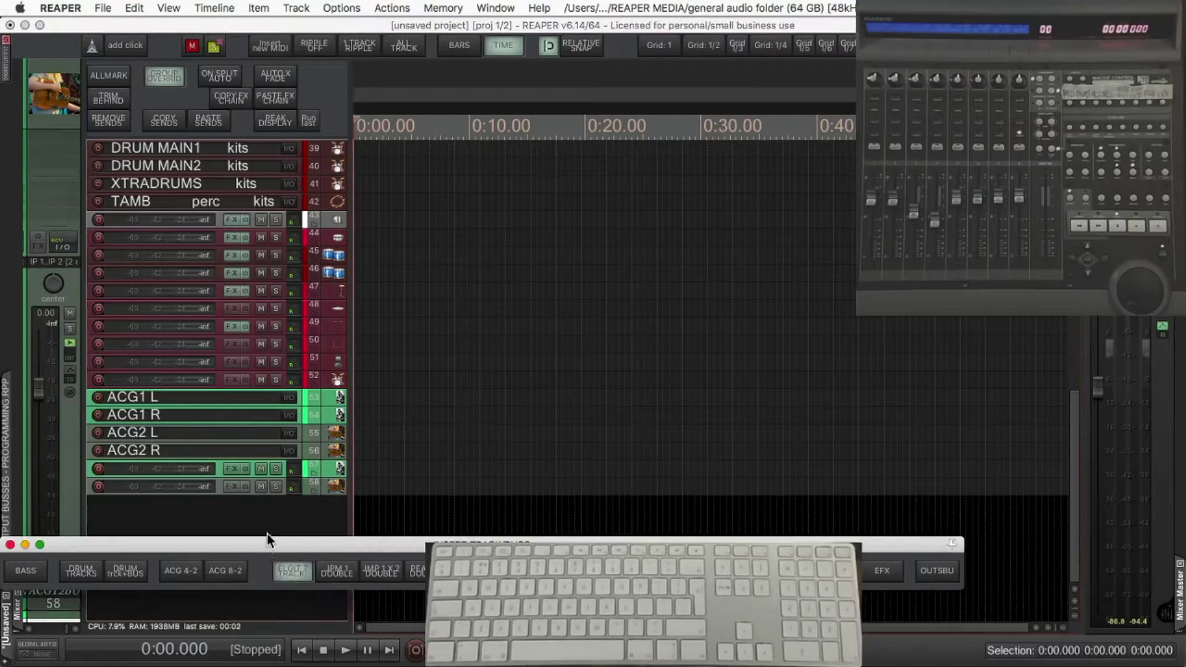
pyautogui.press('KP_Enter')
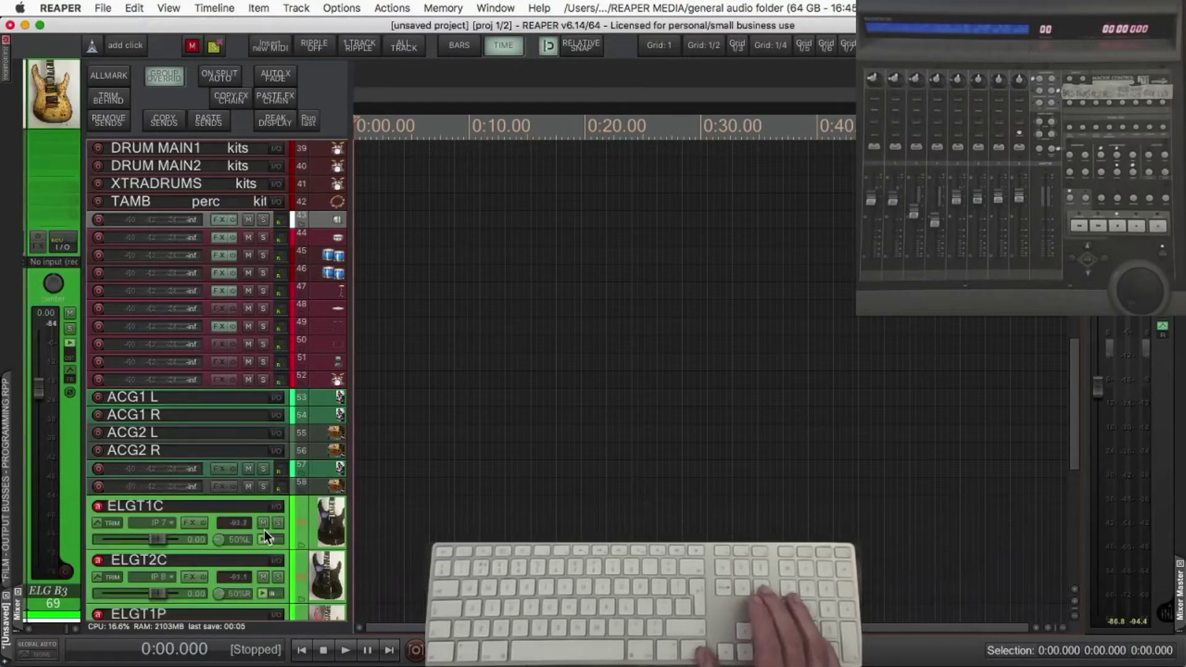
pyautogui.press('KP_Enter')
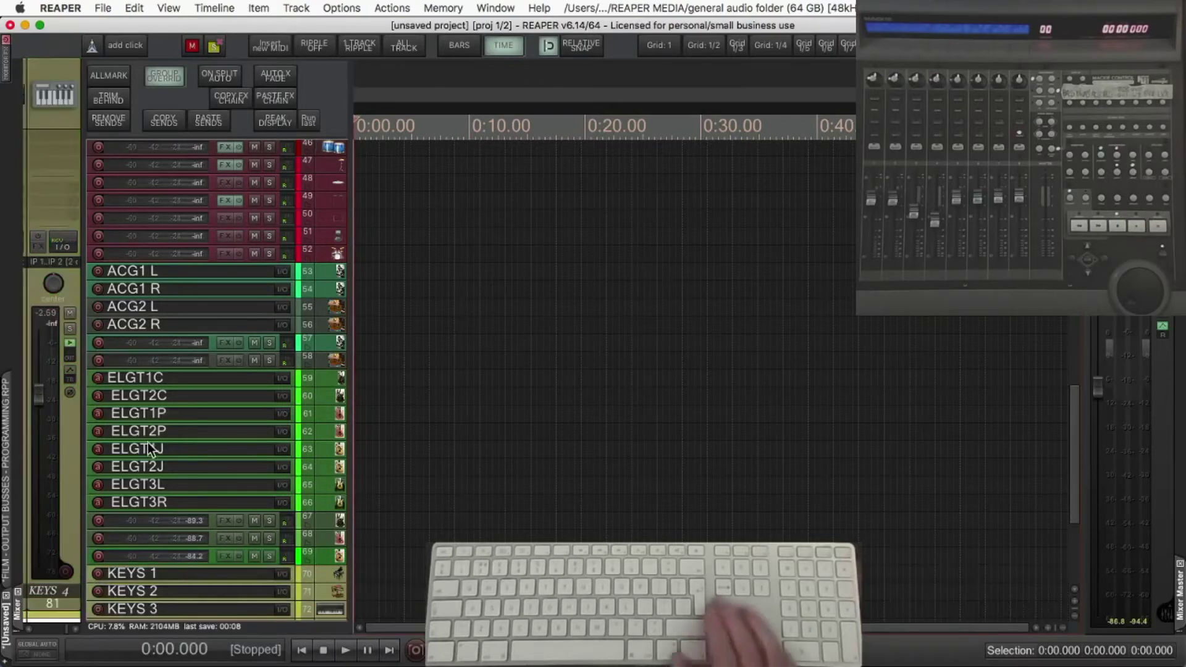
pyautogui.press('Down')
# Step: Insert the BVX and LVX vocal groups, EFX return tracks and output buss tracks
pyautogui.press('KP_Enter')
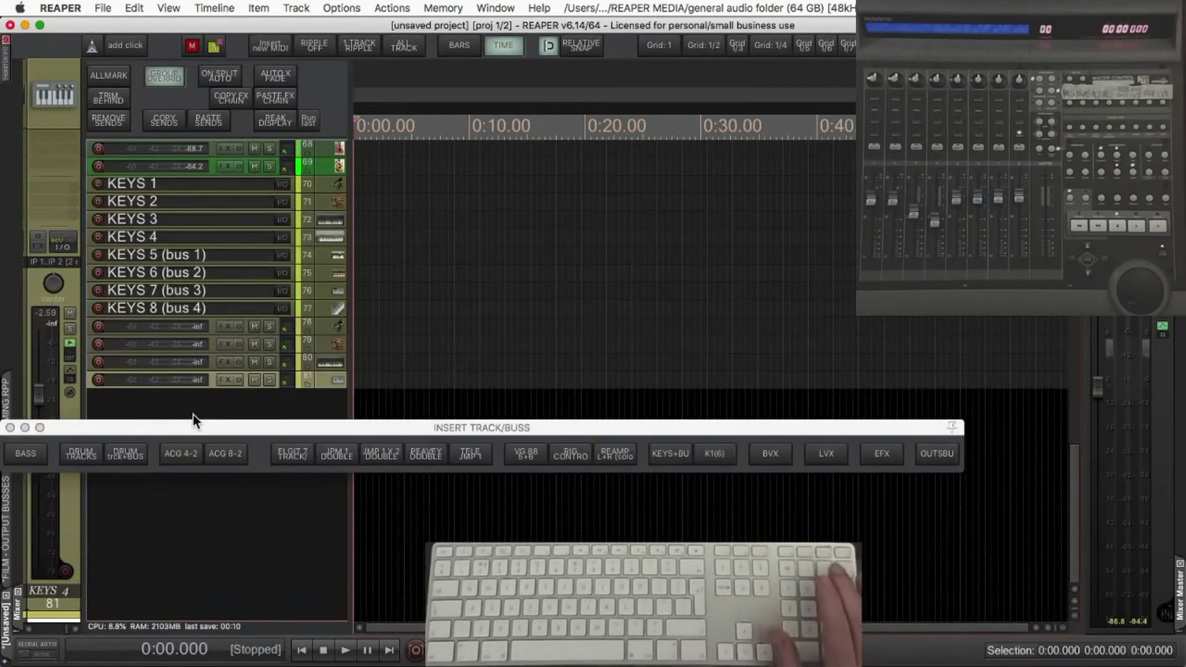
pyautogui.click(777, 451)
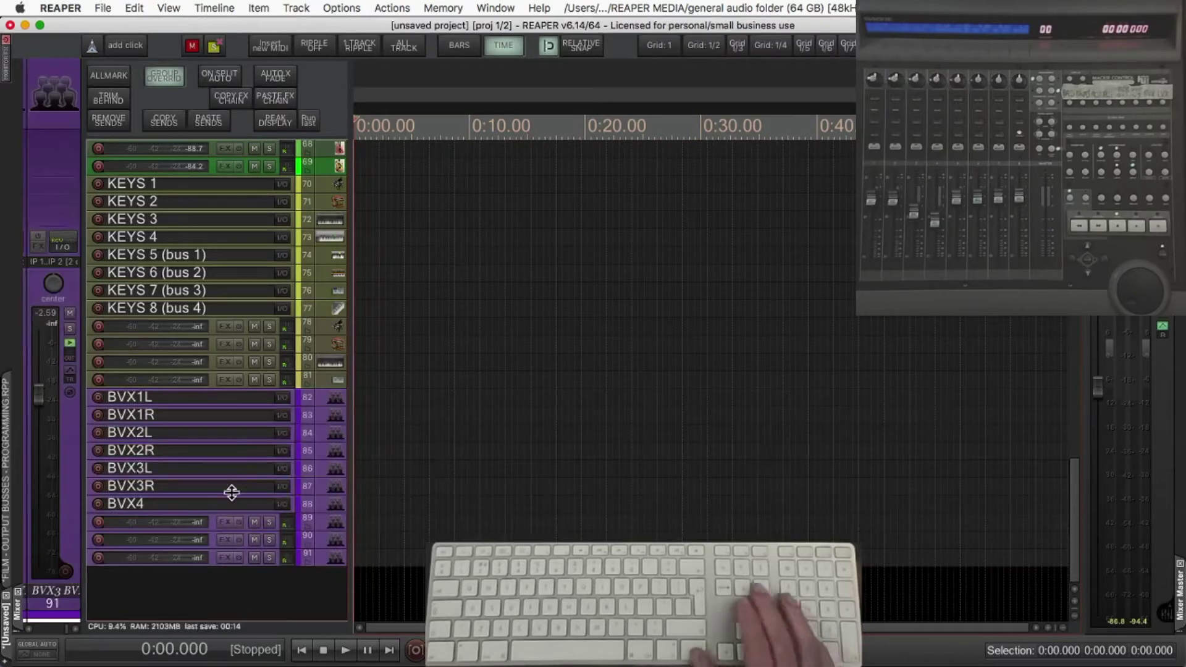
pyautogui.press('Down')
pyautogui.press('KP_Enter')
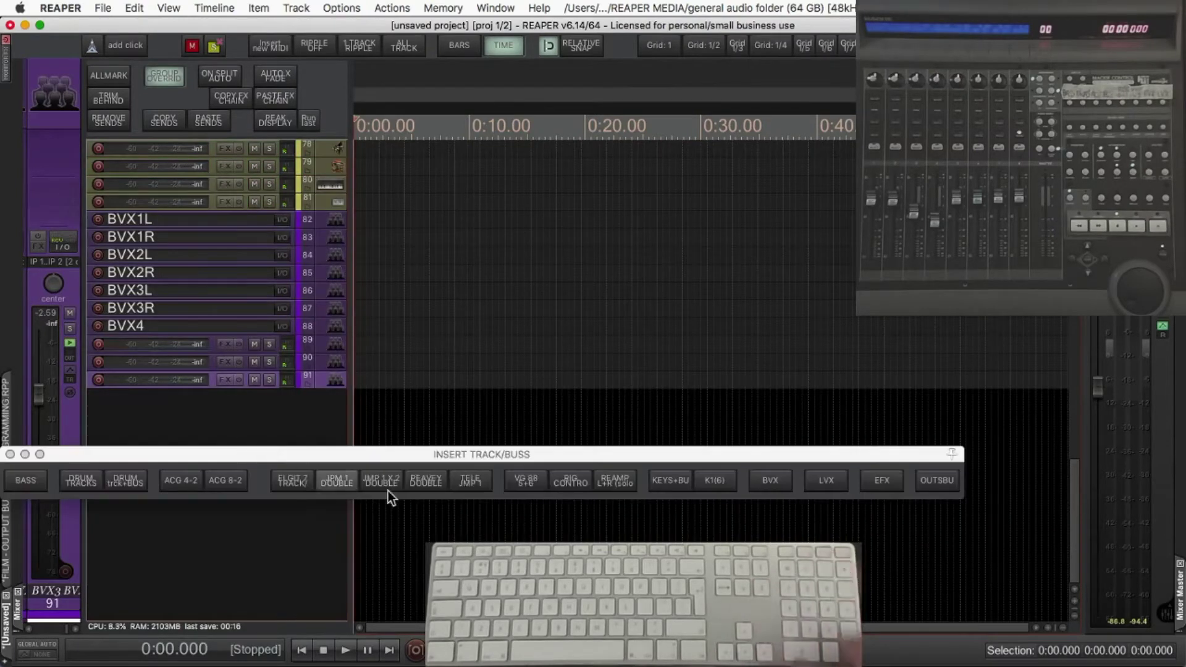
pyautogui.click(813, 478)
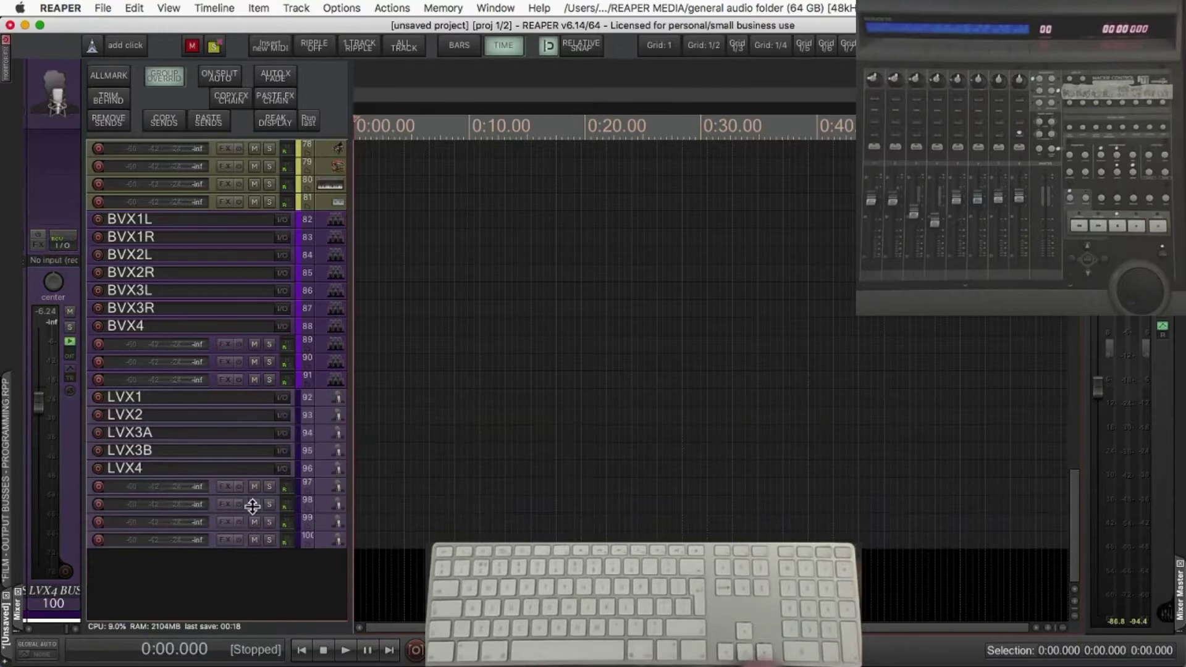
pyautogui.press('Down')
pyautogui.press('KP_Enter')
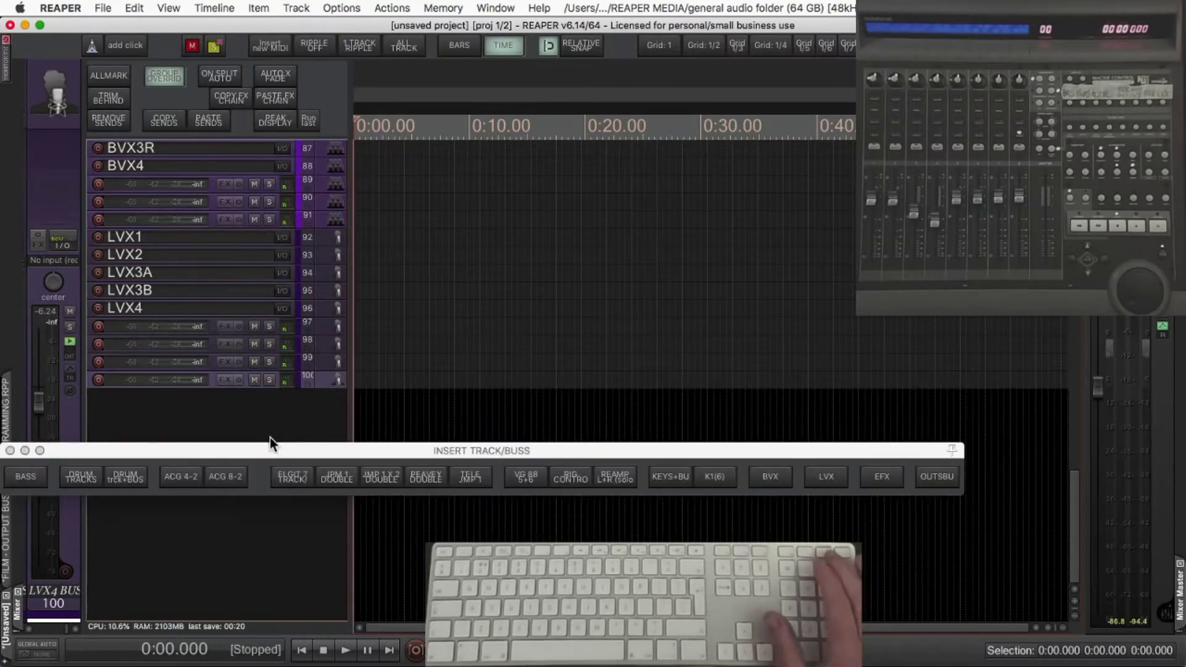
pyautogui.click(875, 476)
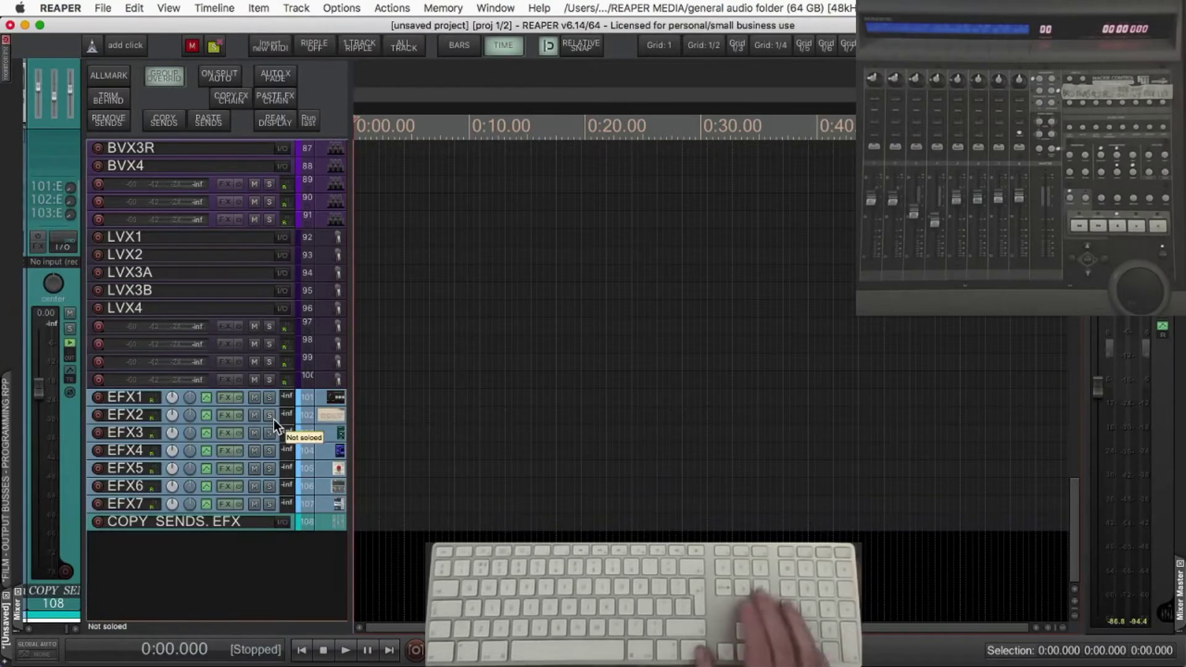
pyautogui.press('KP_Enter')
pyautogui.press('KP_Enter')
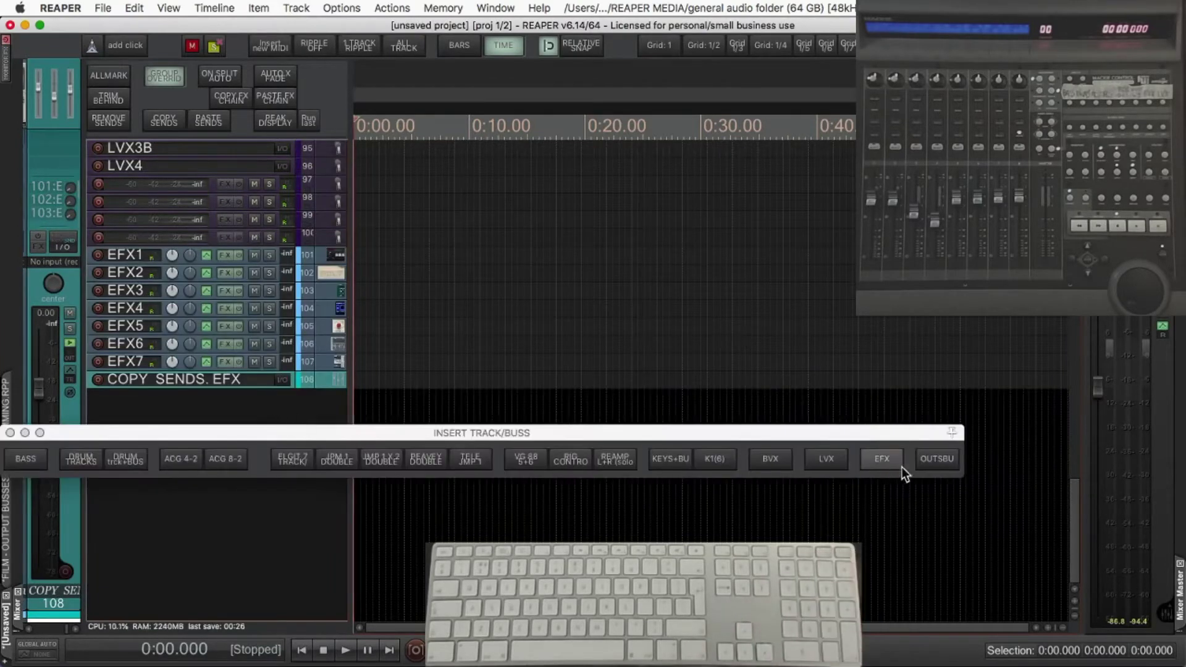
pyautogui.click(935, 456)
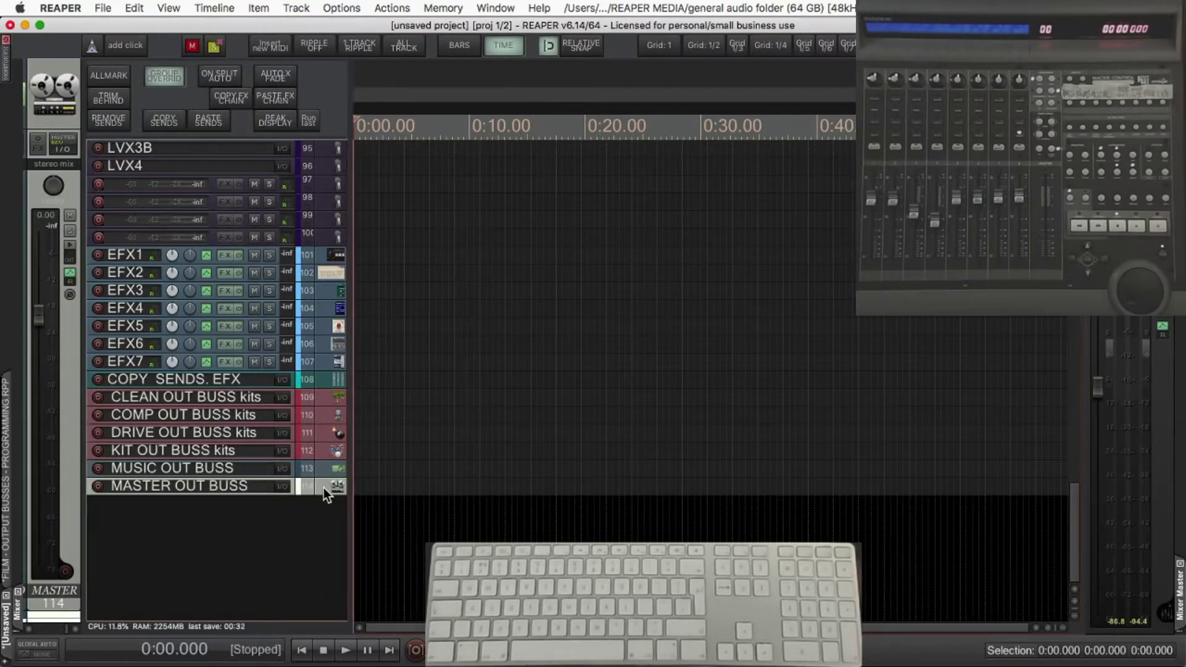
pyautogui.scroll(5, 324, 488)
pyautogui.scroll(5, 314, 498)
pyautogui.scroll(5, 312, 503)
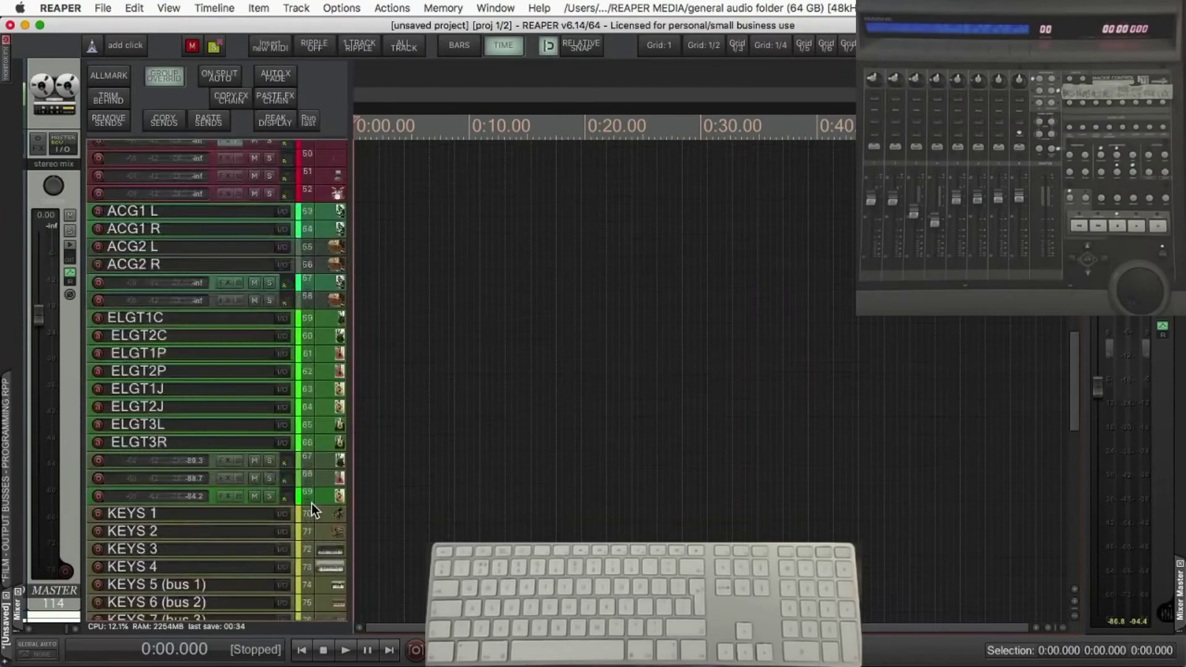
pyautogui.scroll(3, 312, 503)
pyautogui.scroll(3, 312, 504)
pyautogui.scroll(10, 311, 503)
pyautogui.scroll(10, 312, 504)
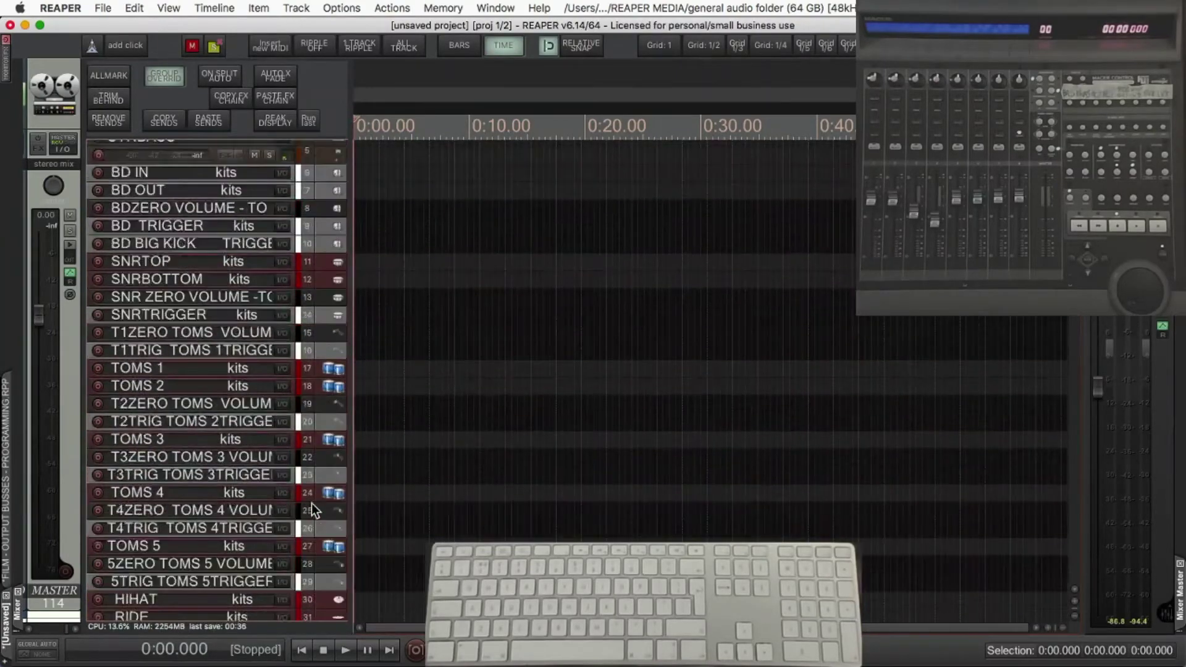
pyautogui.scroll(3, 311, 503)
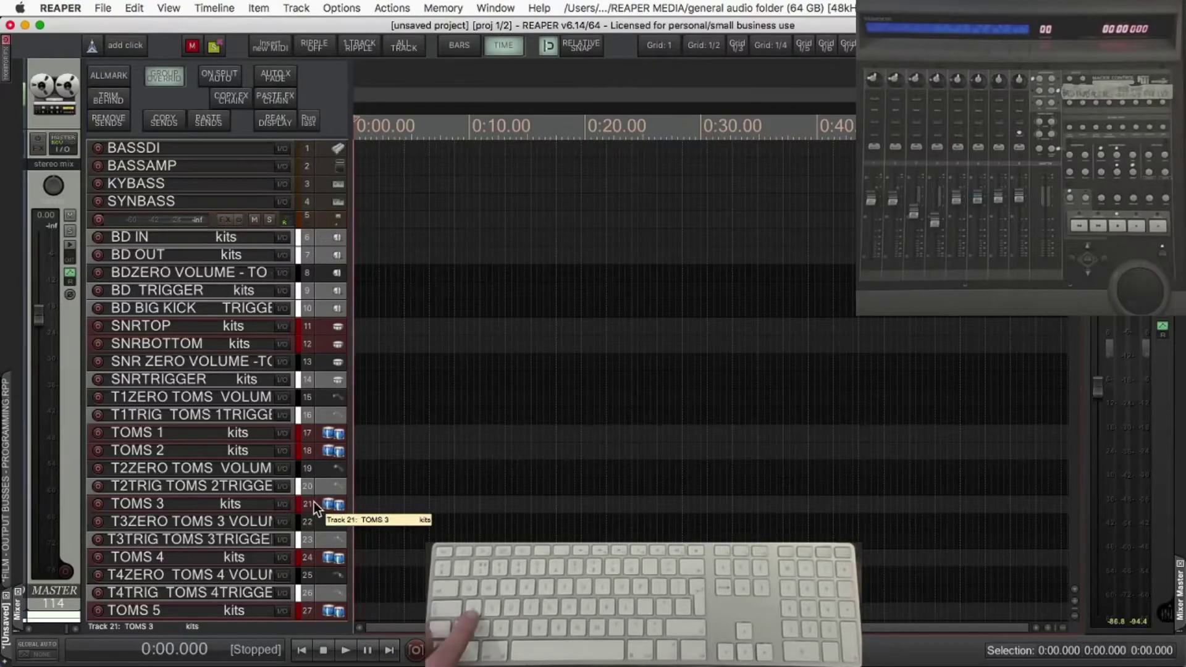
pyautogui.press('a')
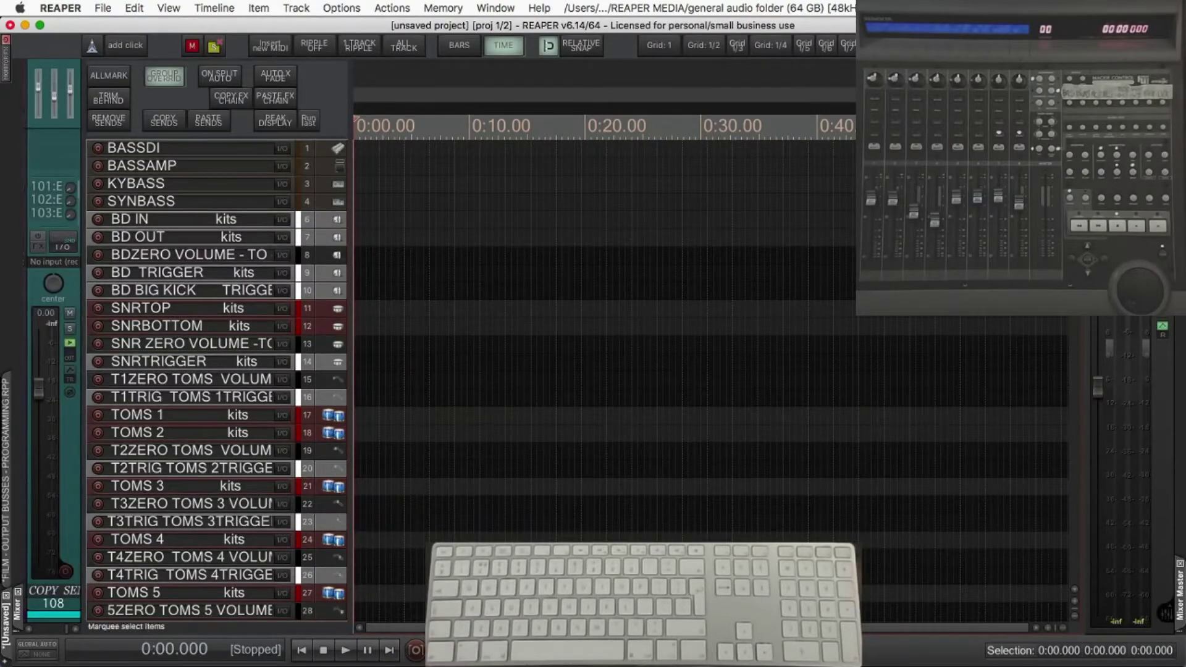
pyautogui.moveTo(1073, 319); pyautogui.dragTo(1080, 515)
pyautogui.moveTo(1071, 556)
pyautogui.mouseDown()
pyautogui.moveTo(1054, 446)
pyautogui.moveTo(1076, 370)
pyautogui.mouseUp()
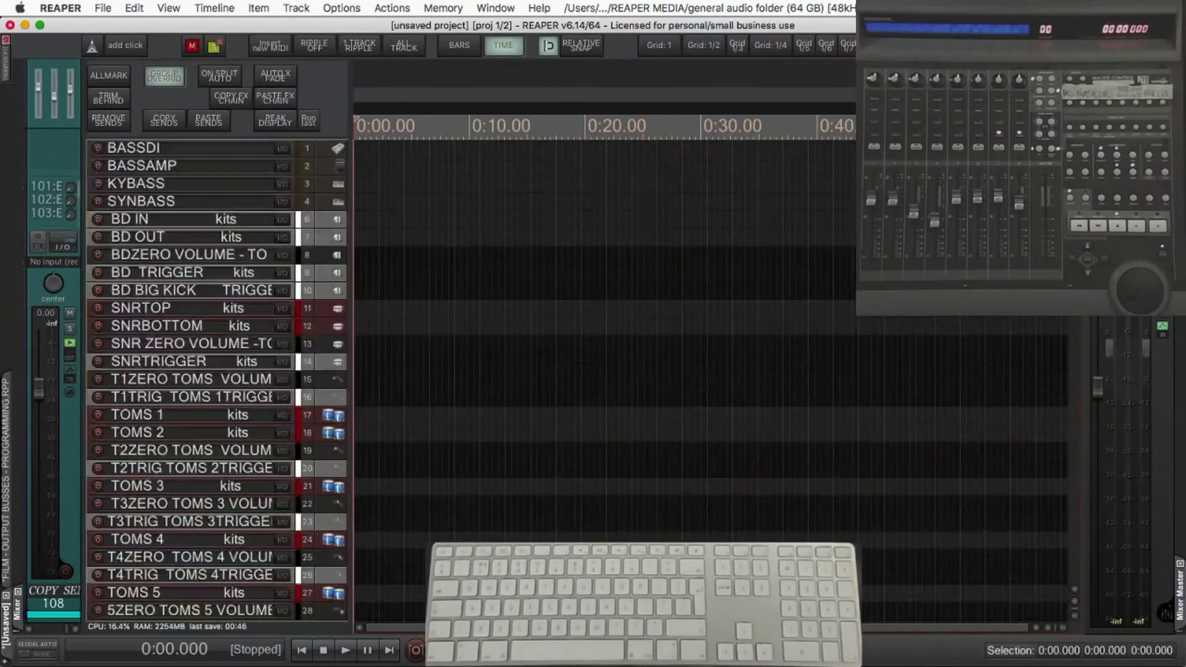
pyautogui.press('a')
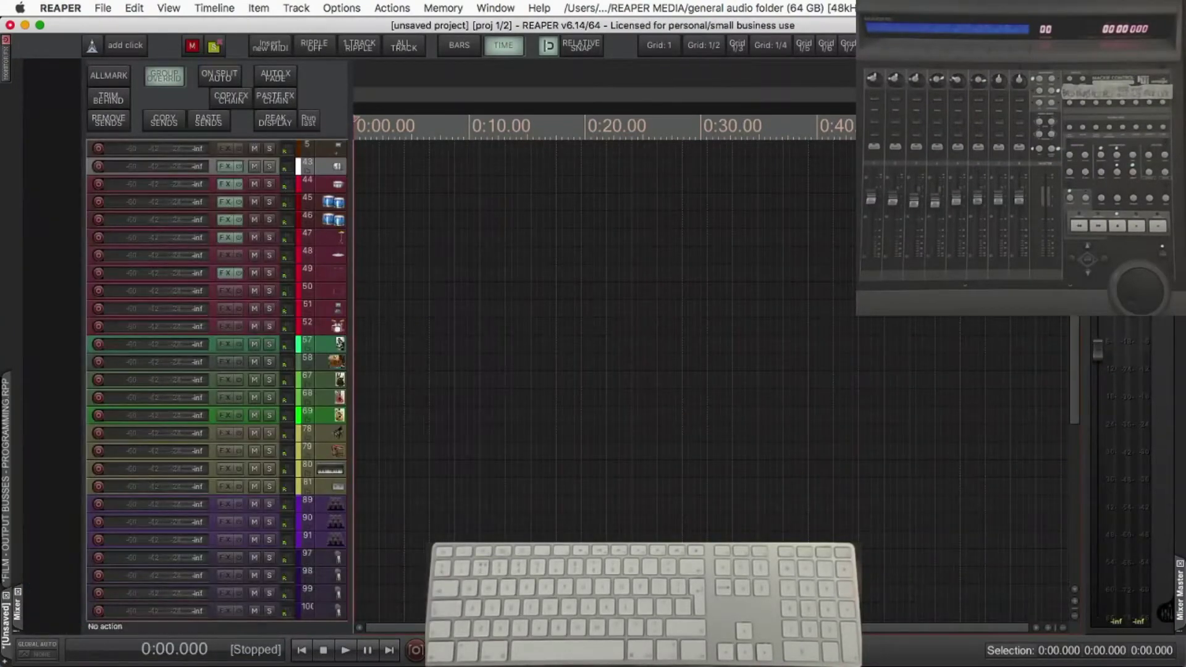
pyautogui.scroll(-3, 1063, 489)
pyautogui.scroll(-5, 1063, 487)
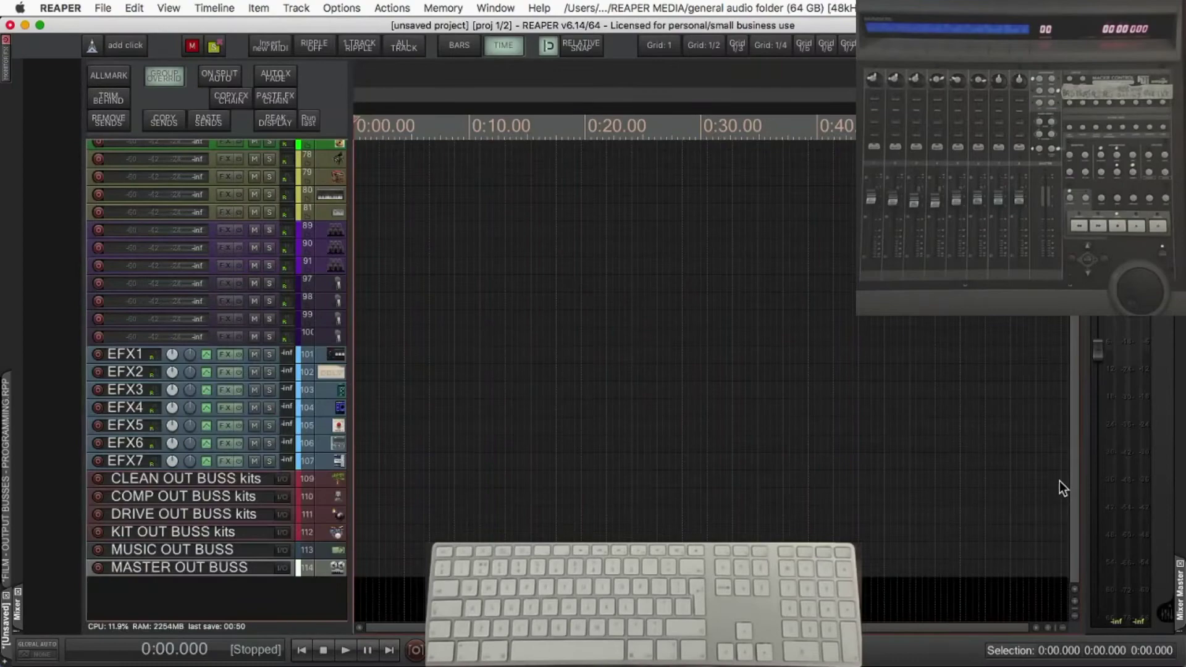
pyautogui.scroll(8, 1061, 457)
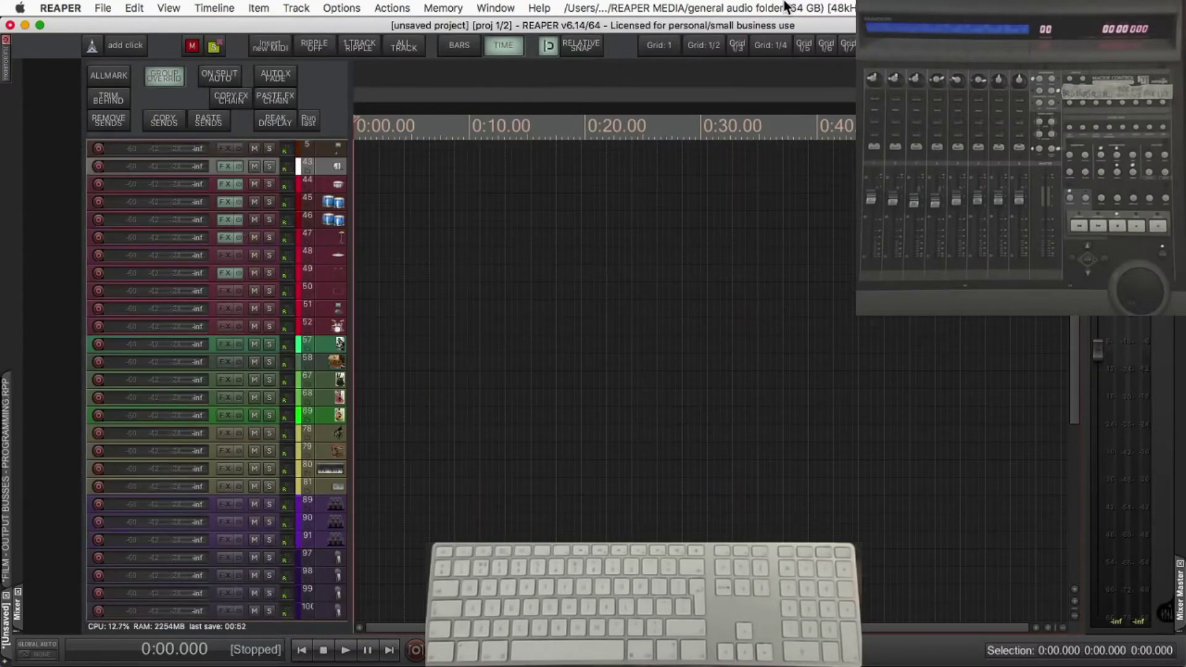
pyautogui.hotkey('ctrl', 'alt', '1')
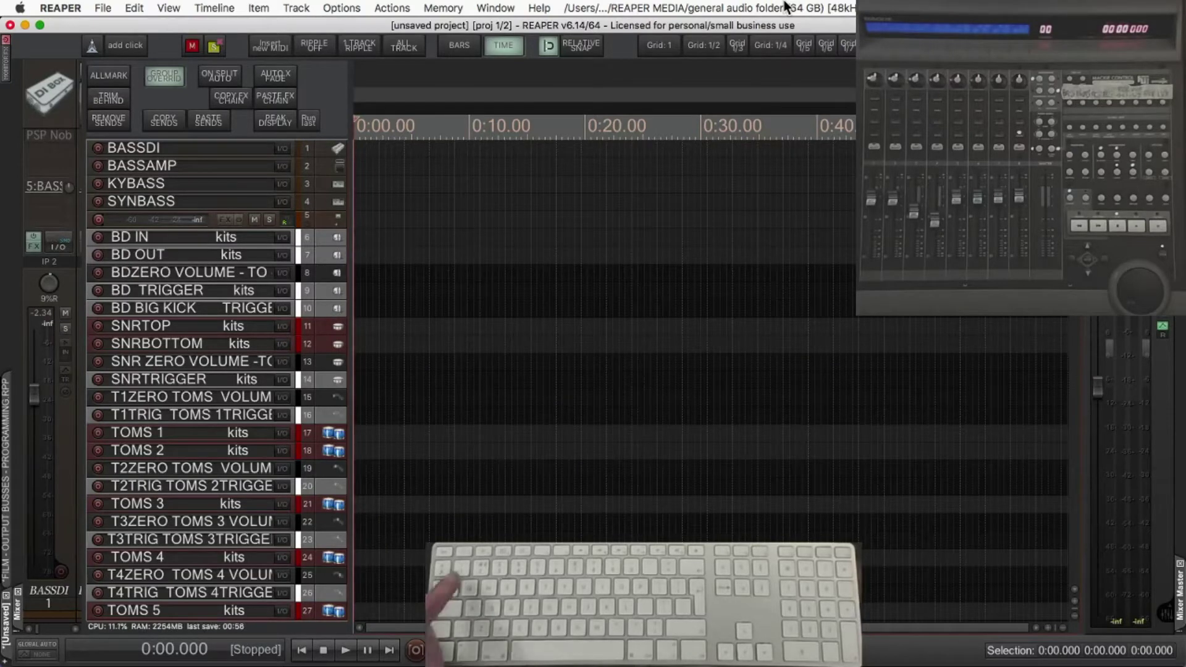
# Step: Recall the bass, drum, acoustic and electric guitar views, stepping through the electric guitar tracks
pyautogui.hotkey('ctrl', 'alt', '2')
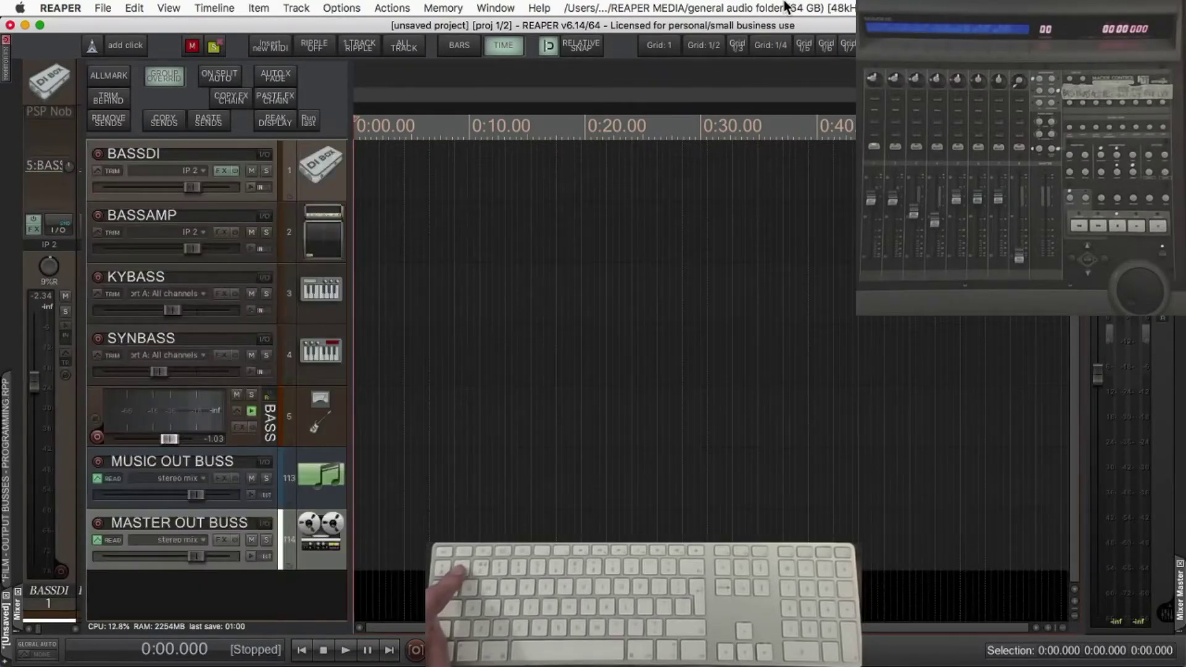
pyautogui.hotkey('ctrl', 'alt', '3')
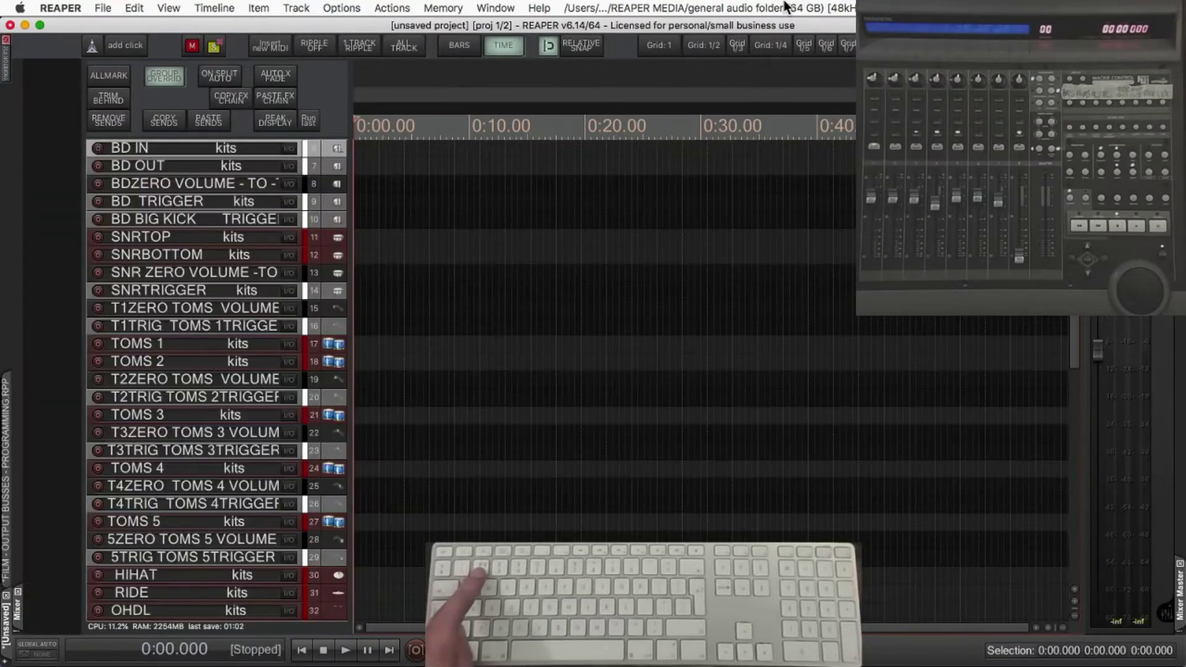
pyautogui.scroll(-2, 768, 288)
pyautogui.scroll(-2, 779, 322)
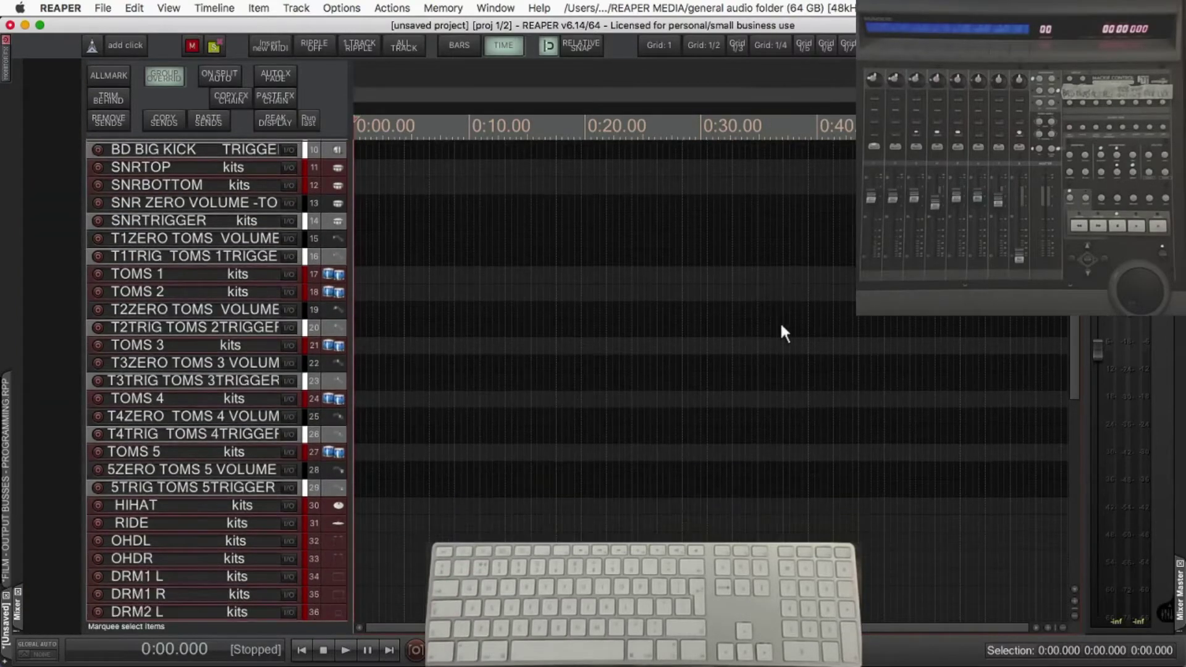
pyautogui.scroll(-2, 779, 325)
pyautogui.scroll(-2, 777, 323)
pyautogui.scroll(-1, 776, 334)
pyautogui.scroll(-2, 774, 343)
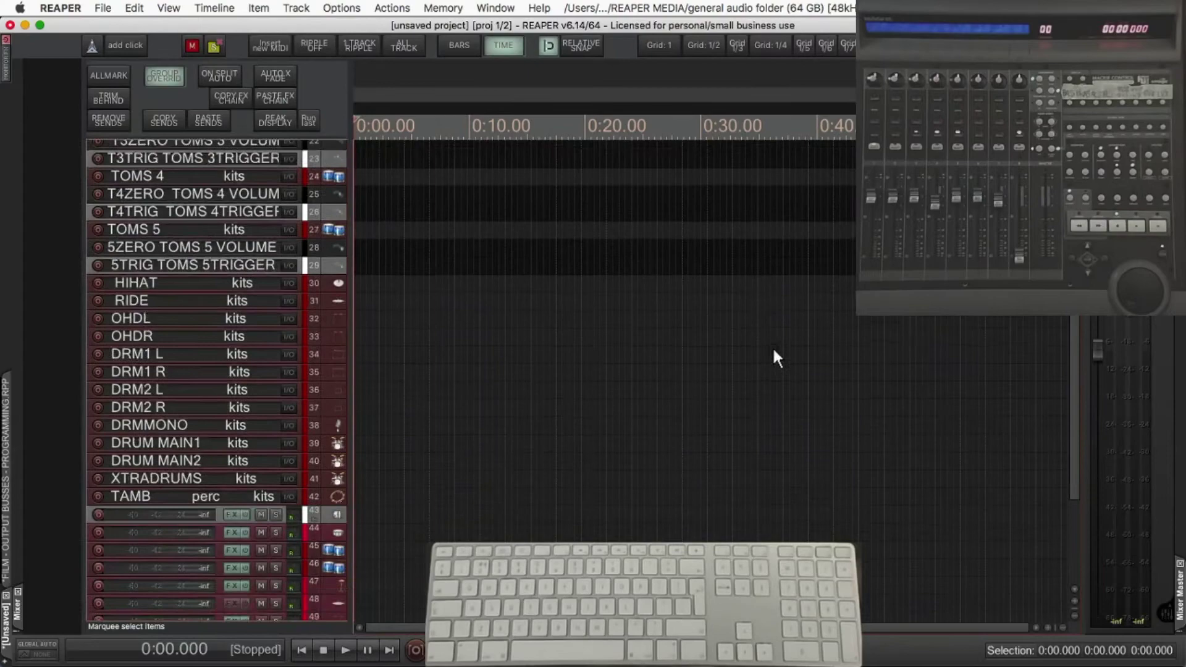
pyautogui.scroll(-1, 774, 357)
pyautogui.scroll(-2, 771, 352)
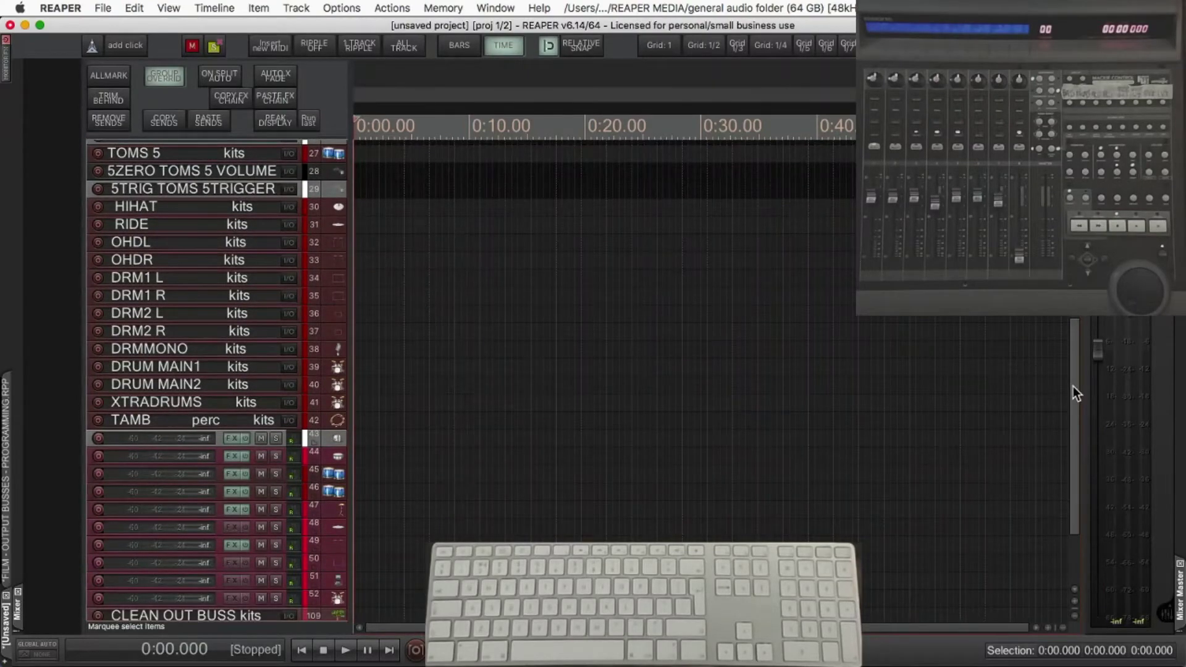
pyautogui.moveTo(1073, 386); pyautogui.dragTo(1076, 657)
pyautogui.press('F1')
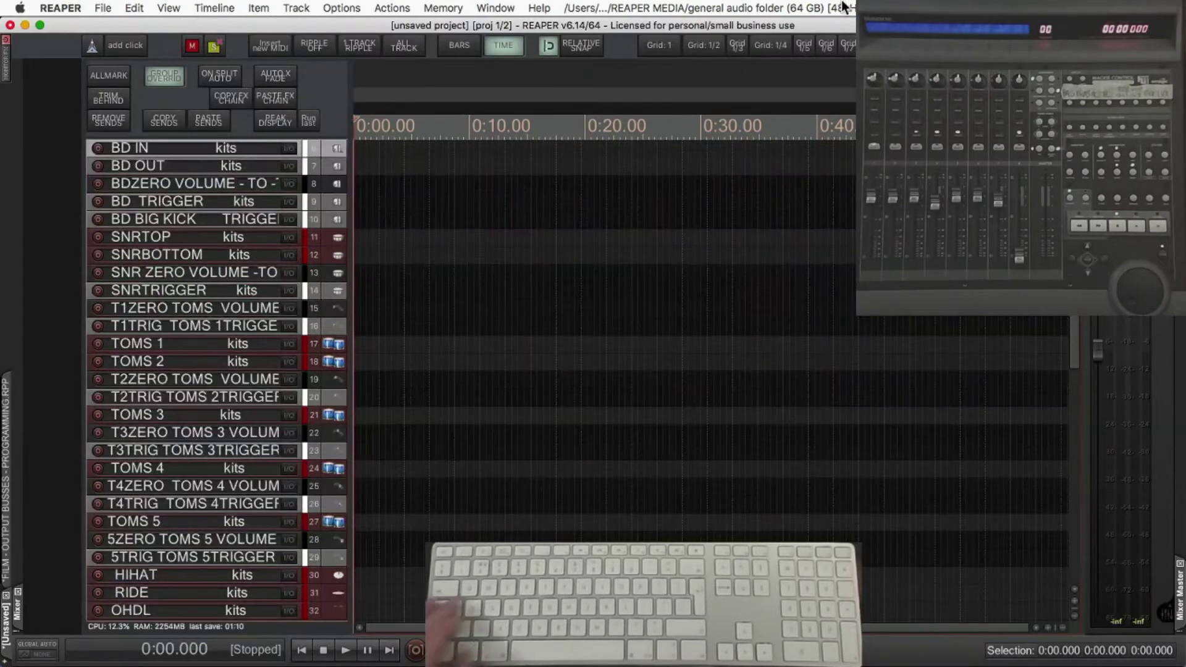
pyautogui.press('F2')
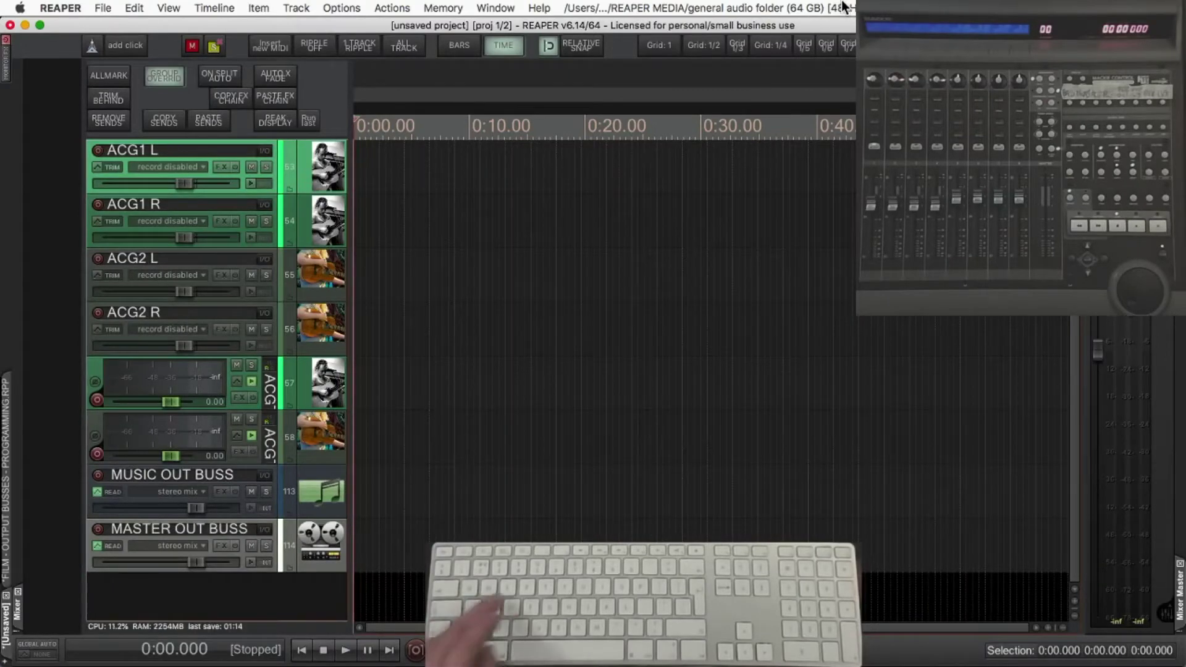
pyautogui.press('F3')
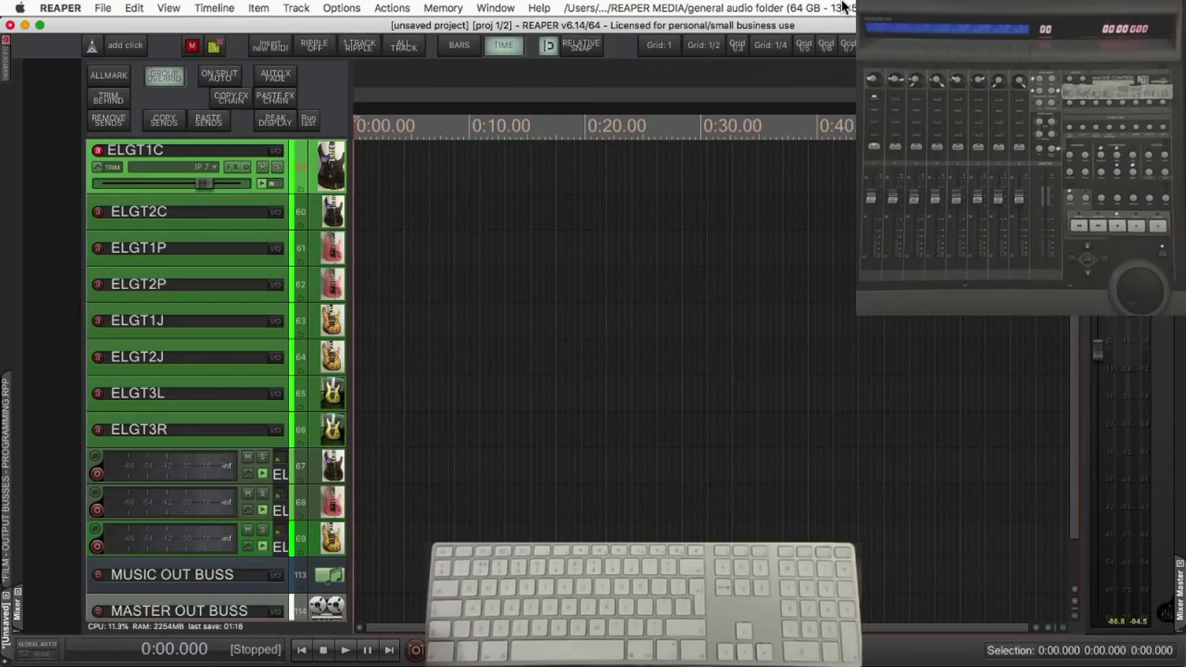
pyautogui.press('Down')
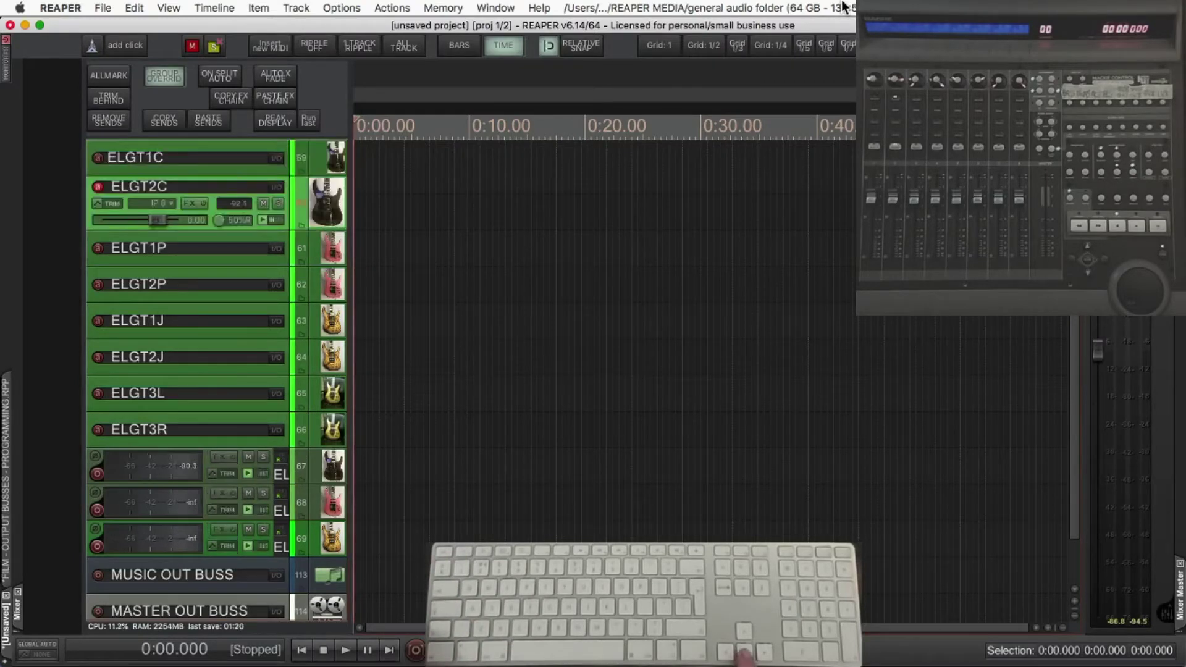
pyautogui.press('Down')
pyautogui.press('Down')
pyautogui.press('Down')
pyautogui.press('Down')
pyautogui.press('Up')
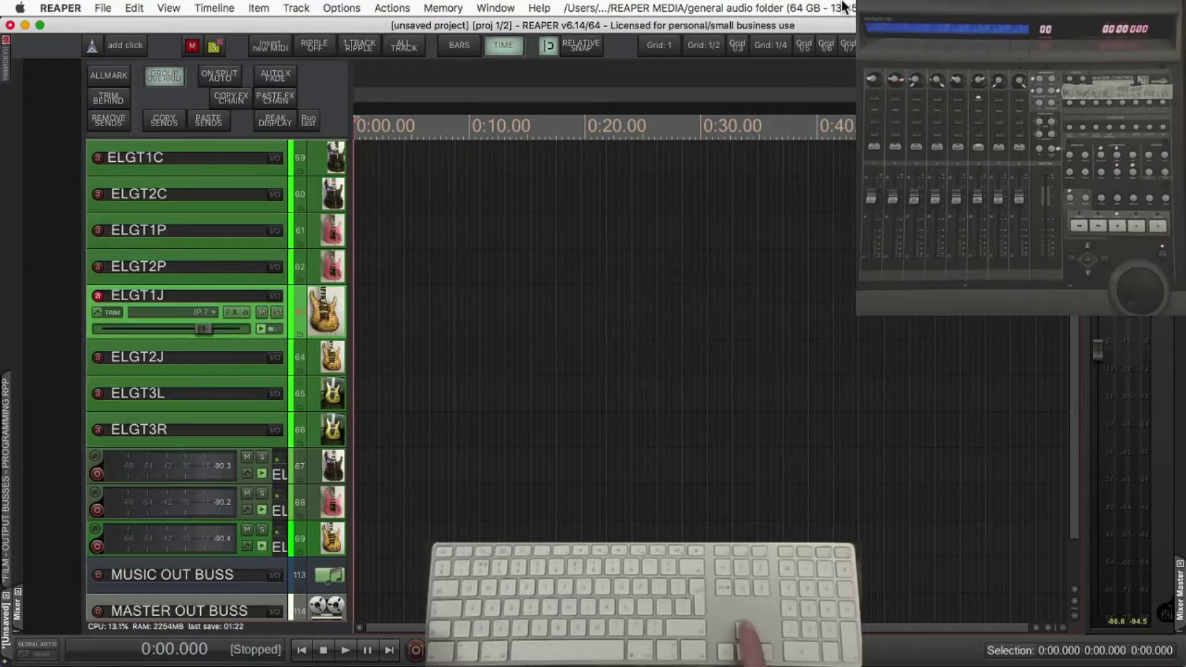
pyautogui.press('Up')
pyautogui.press('Up')
pyautogui.press('Up')
pyautogui.press('Up')
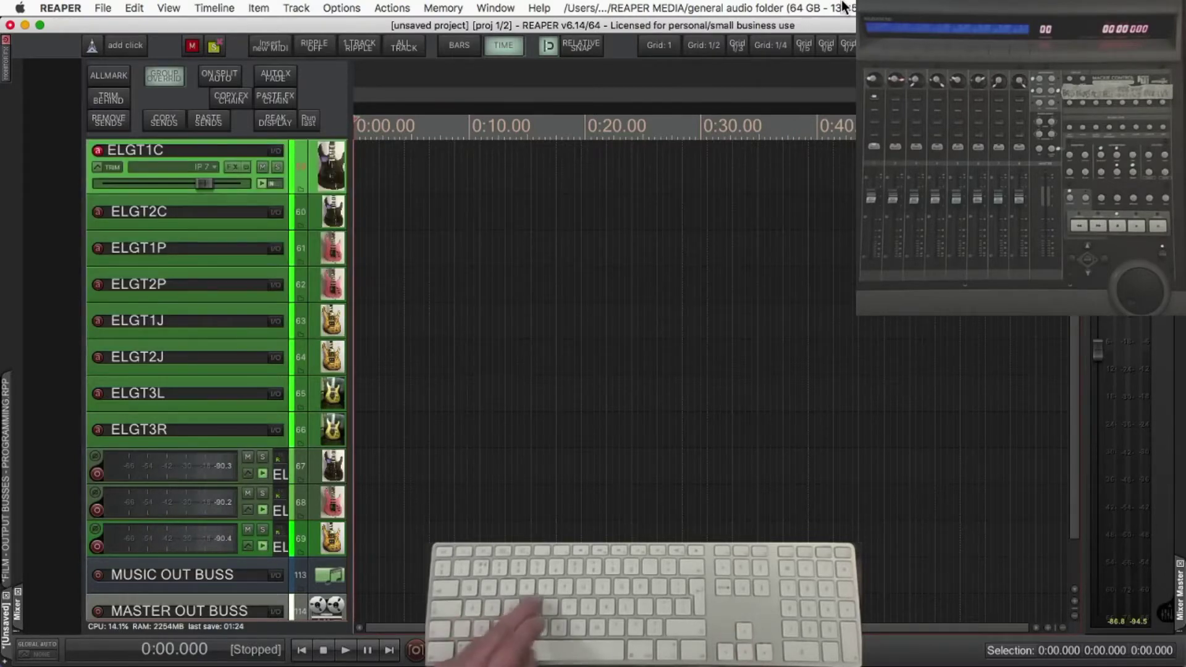
# Step: Recall the KEYS, BVX, LVX and EFX track views with hotkeys 2–5
pyautogui.press('2')
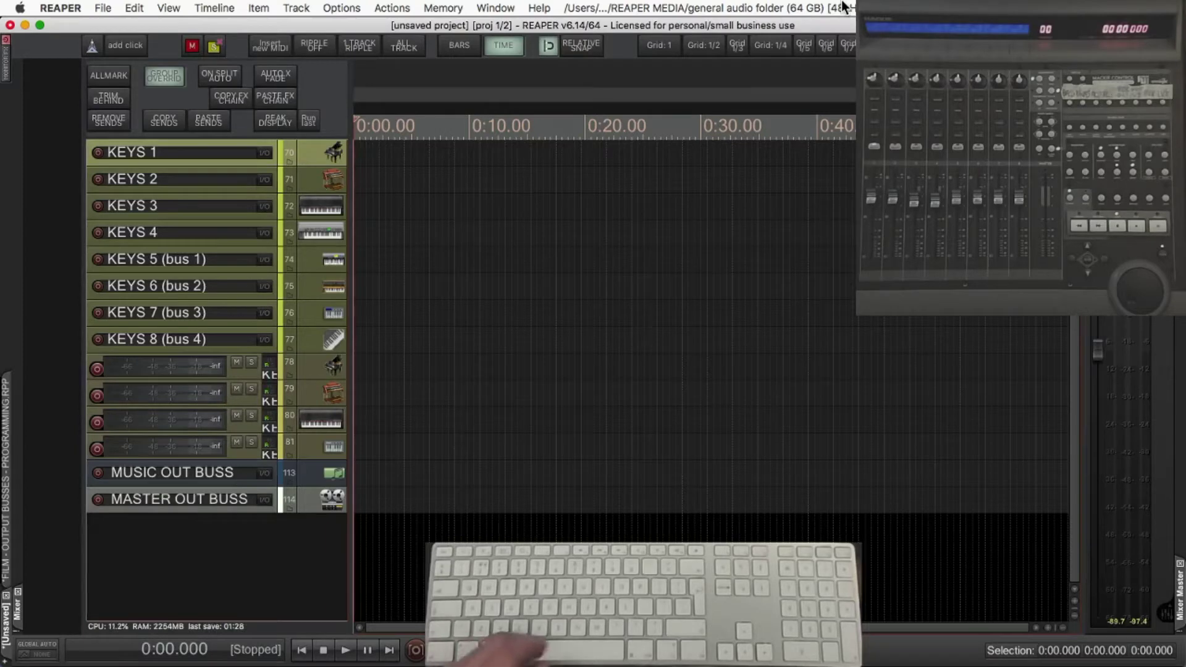
pyautogui.press('3')
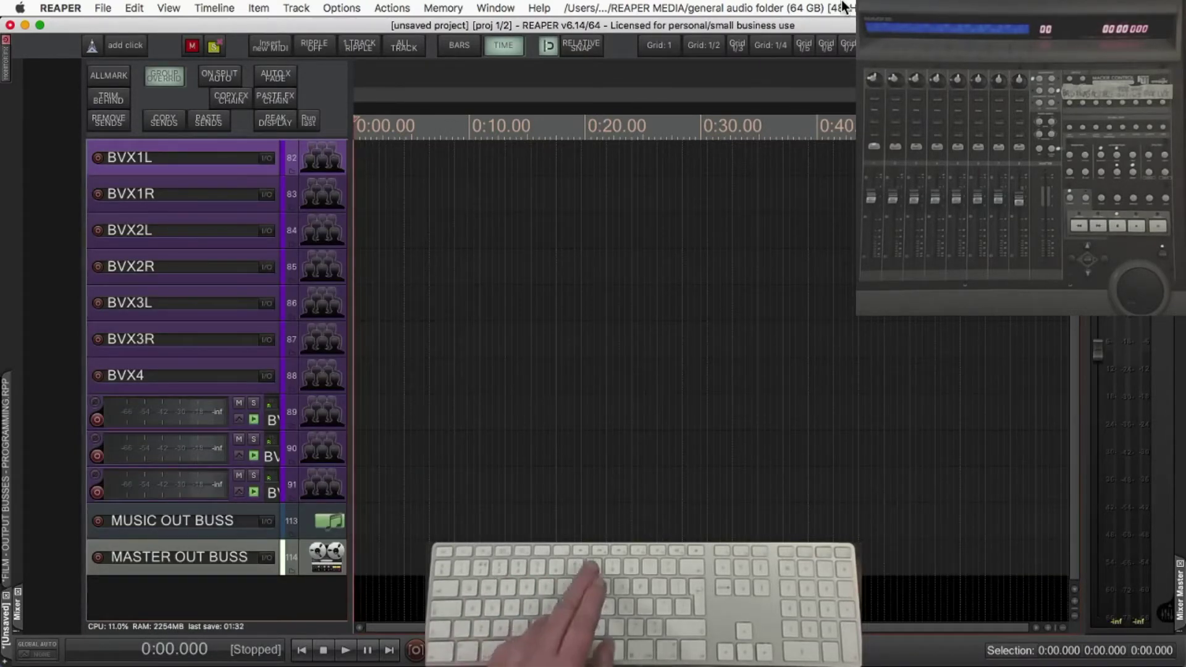
pyautogui.press('4')
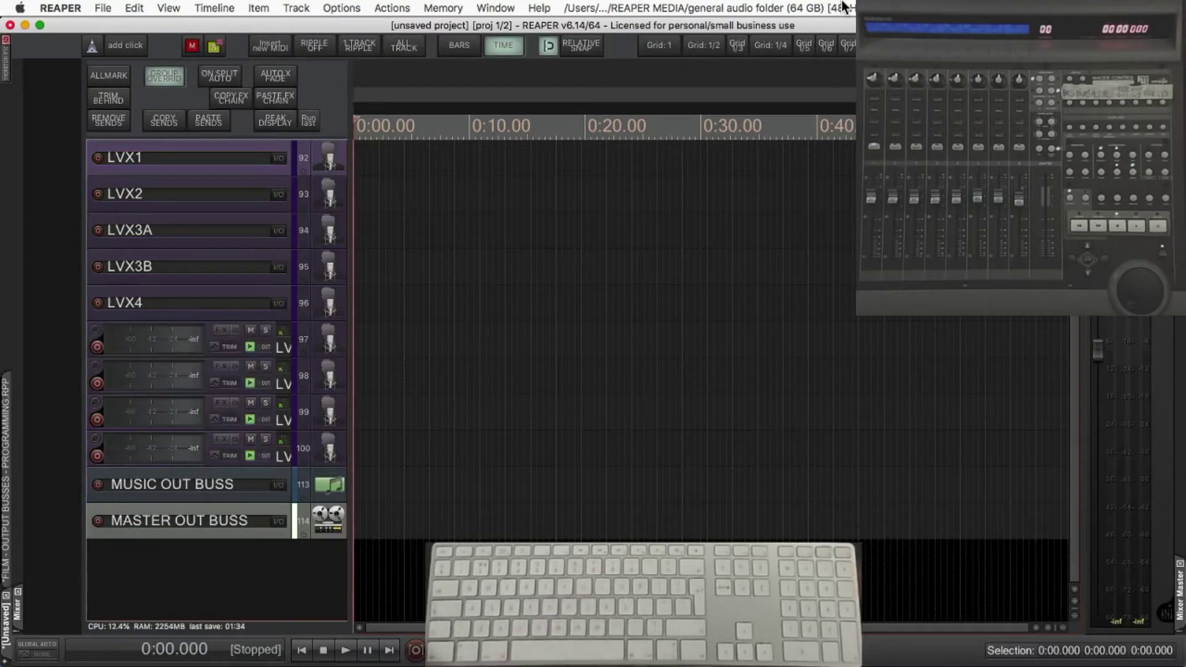
pyautogui.press('5')
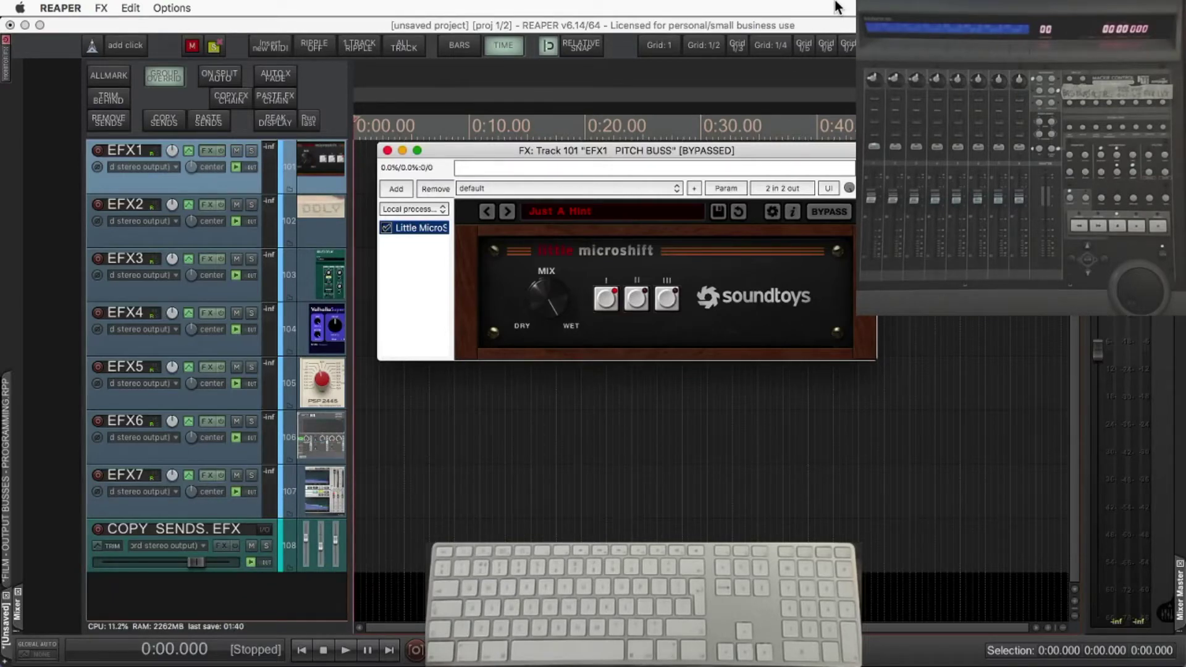
# Step: Recall the output buss view, then all tracks compact, then the full named track list
pyautogui.press('6')
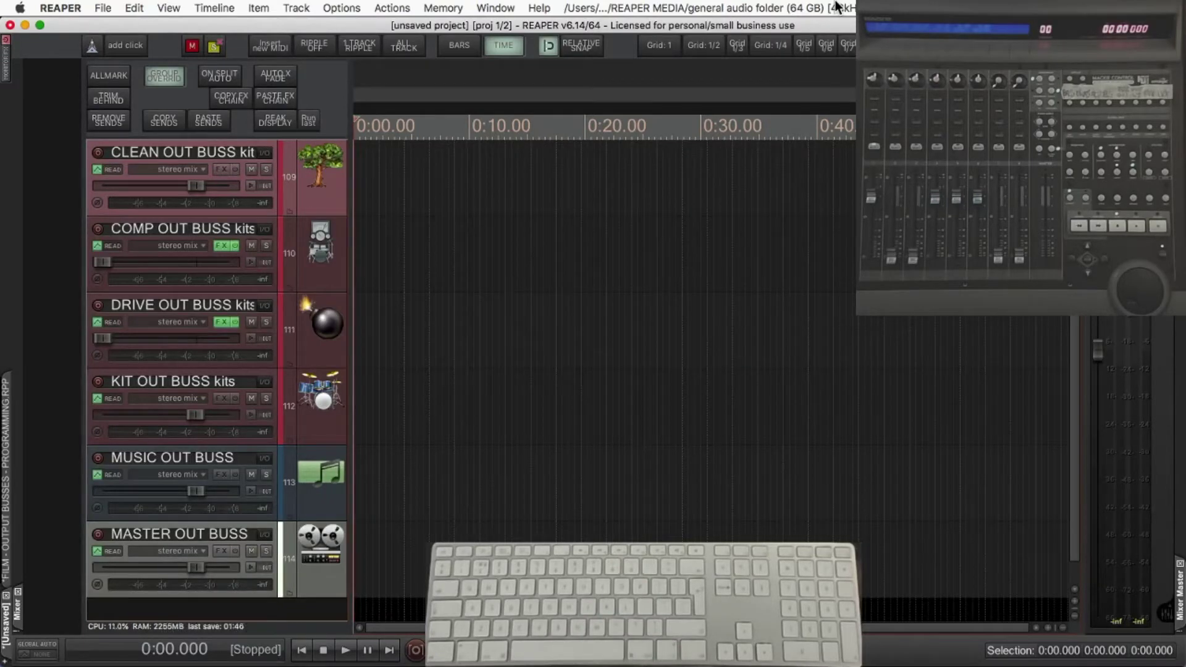
pyautogui.press('1')
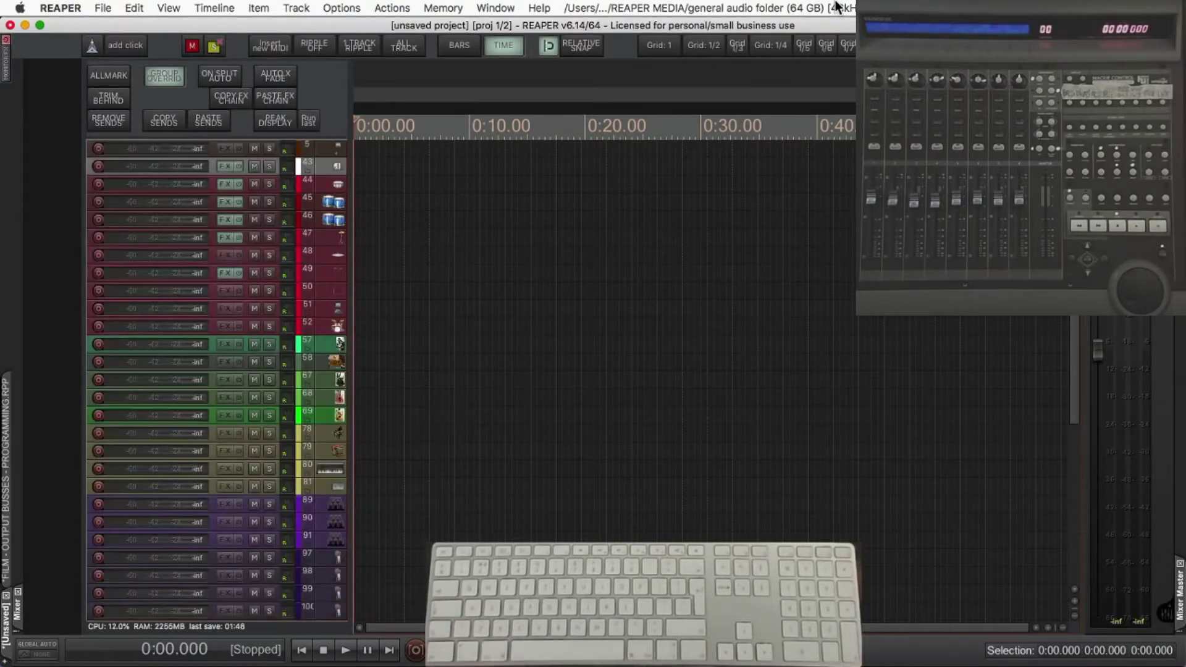
pyautogui.press('2')
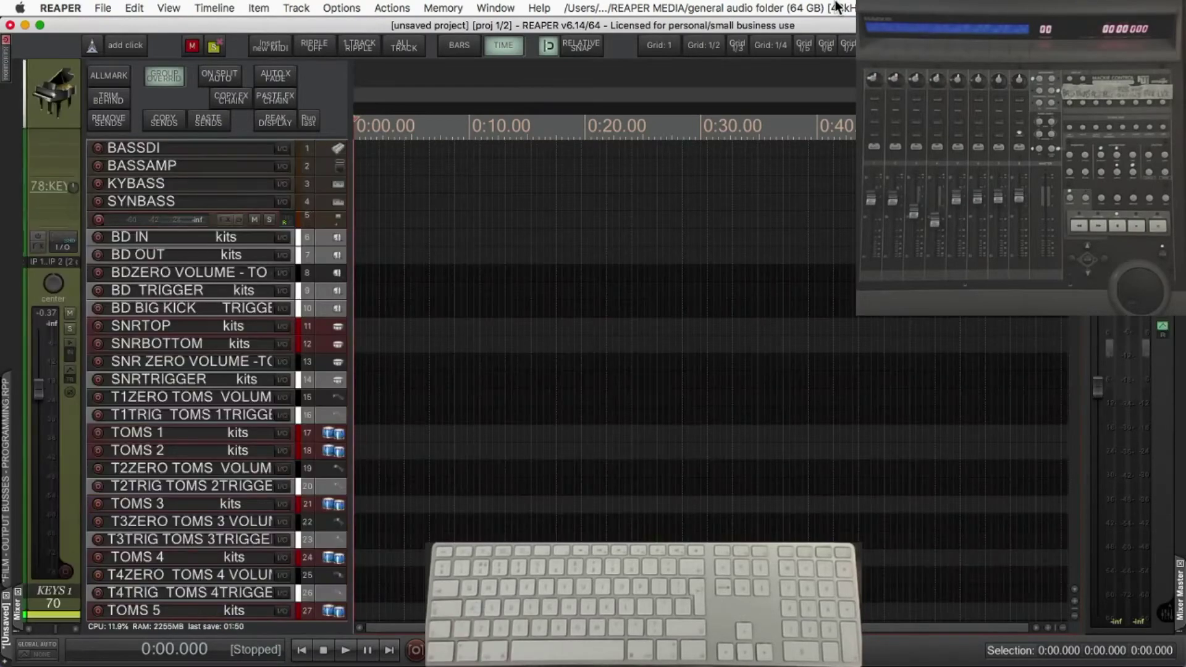
pyautogui.press('3')
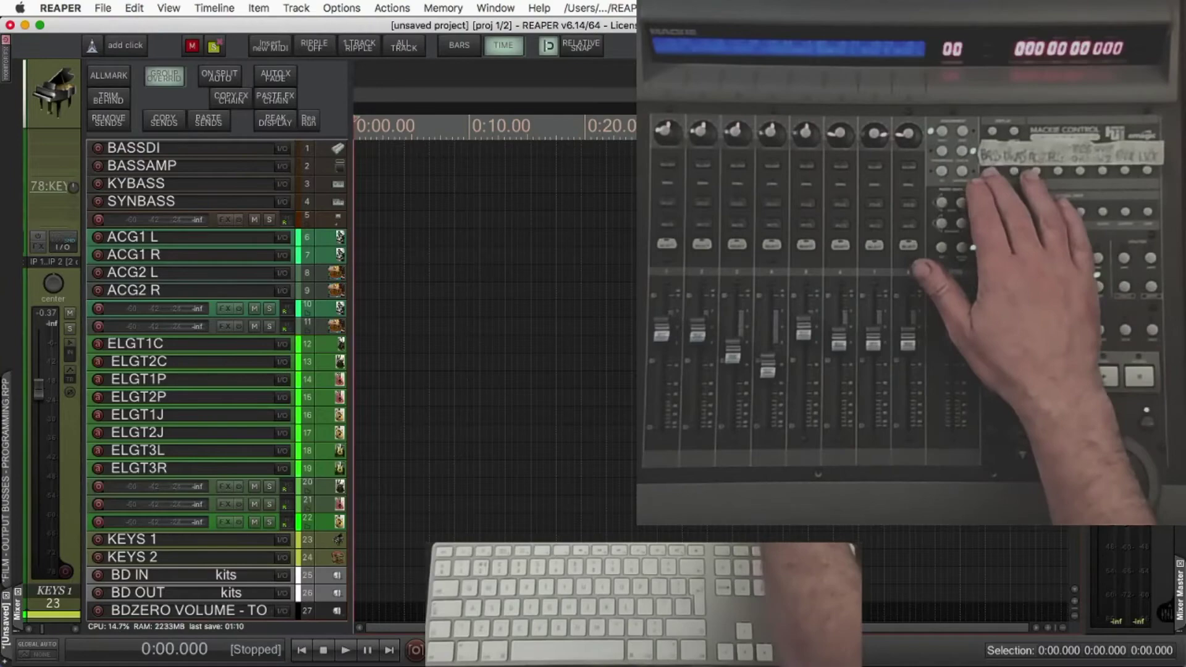
pyautogui.press('4')
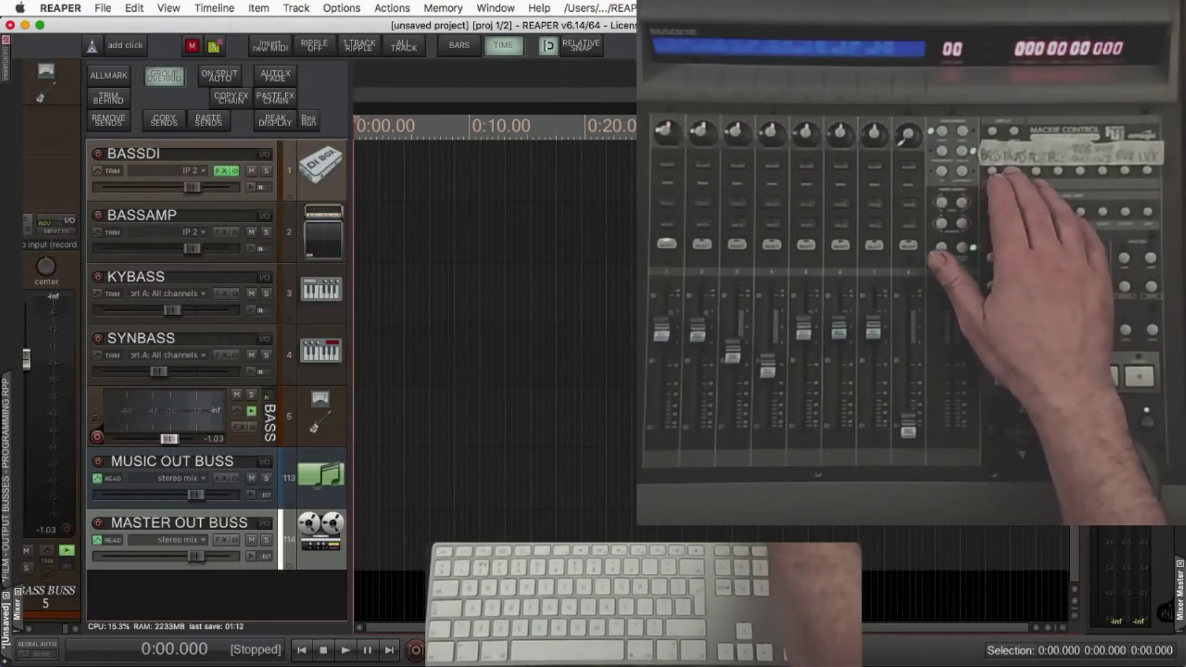
pyautogui.press('5')
pyautogui.press('6')
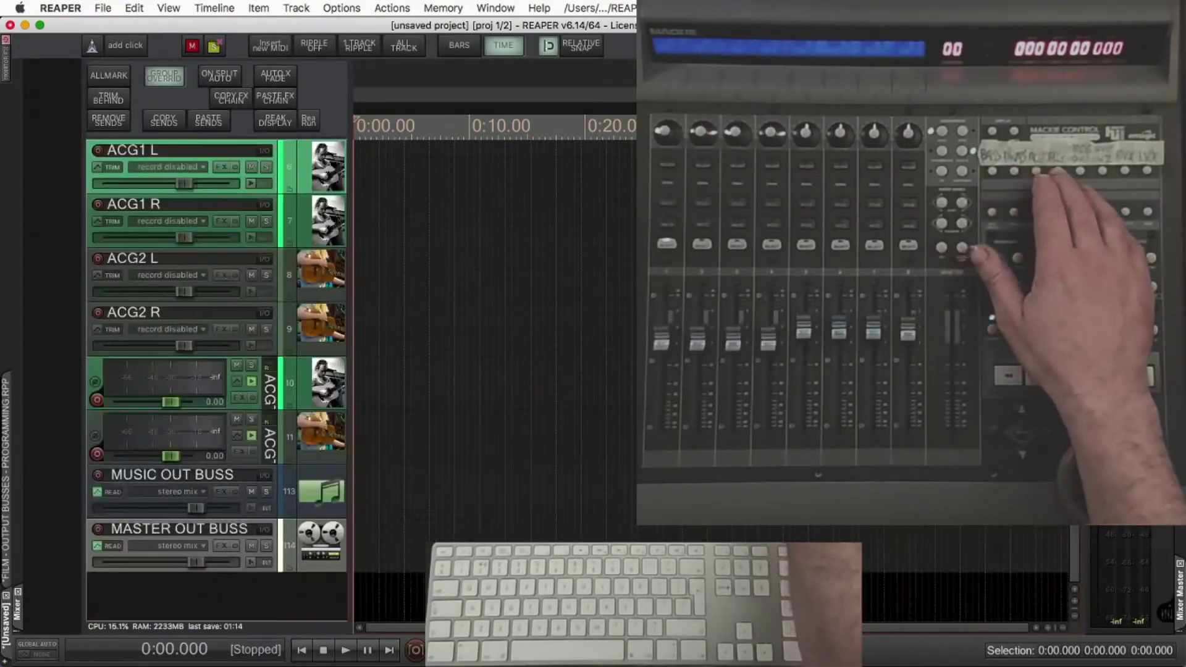
pyautogui.press('7')
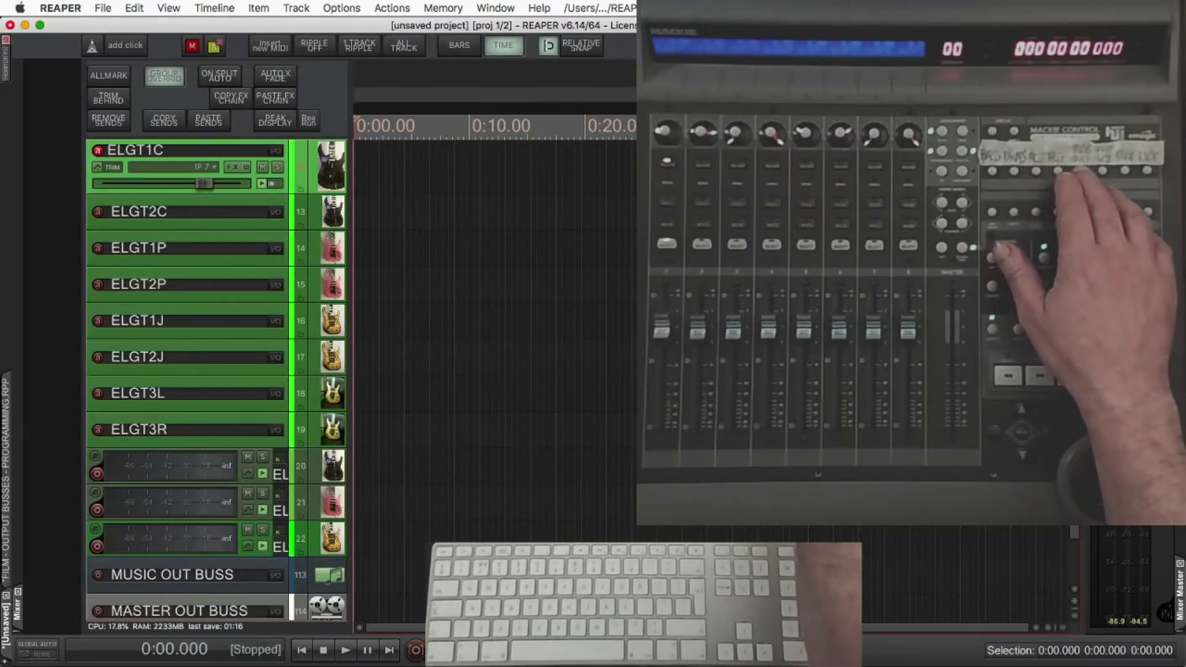
pyautogui.press('8')
pyautogui.press('9')
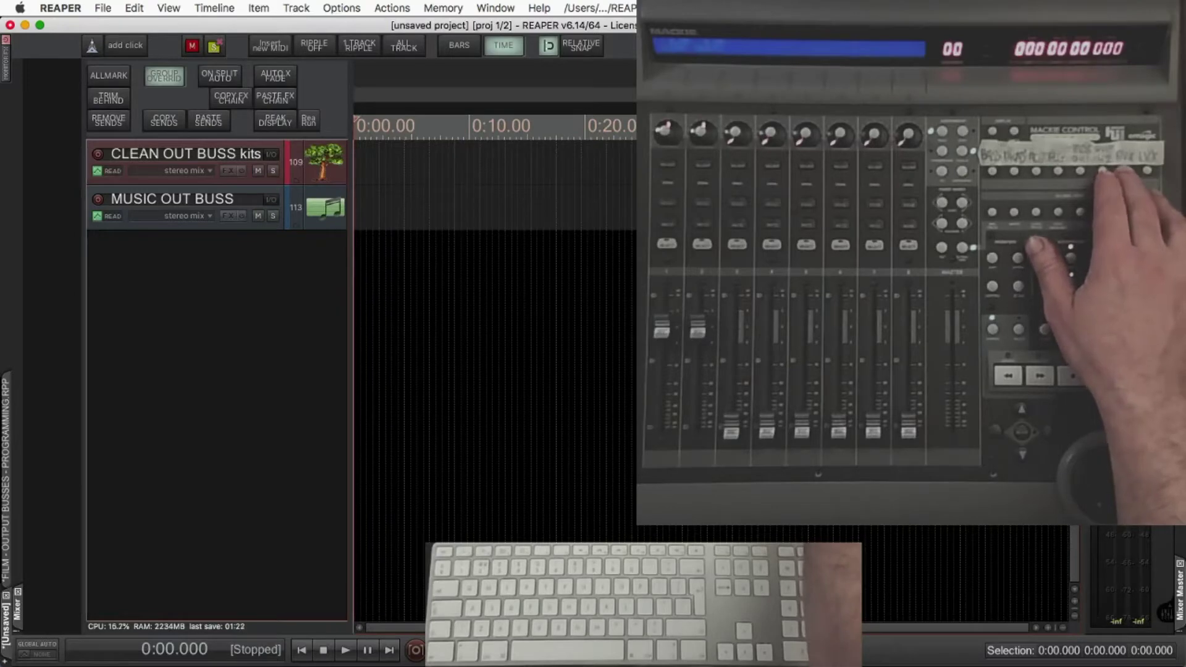
pyautogui.press('0')
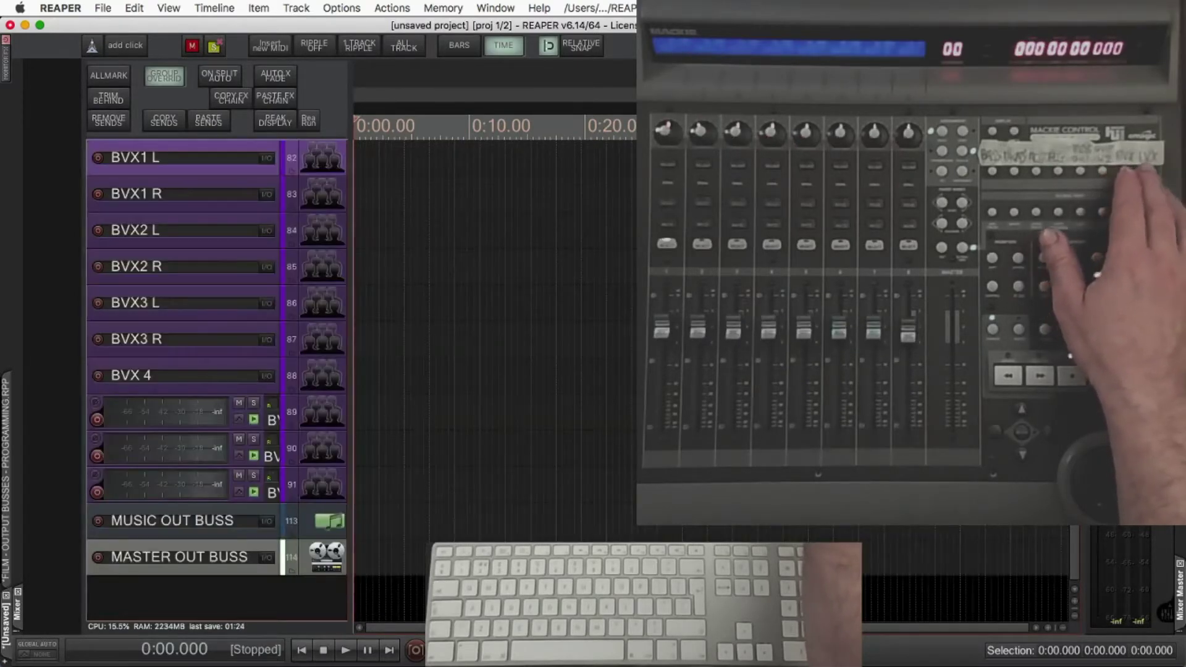
pyautogui.press('-')
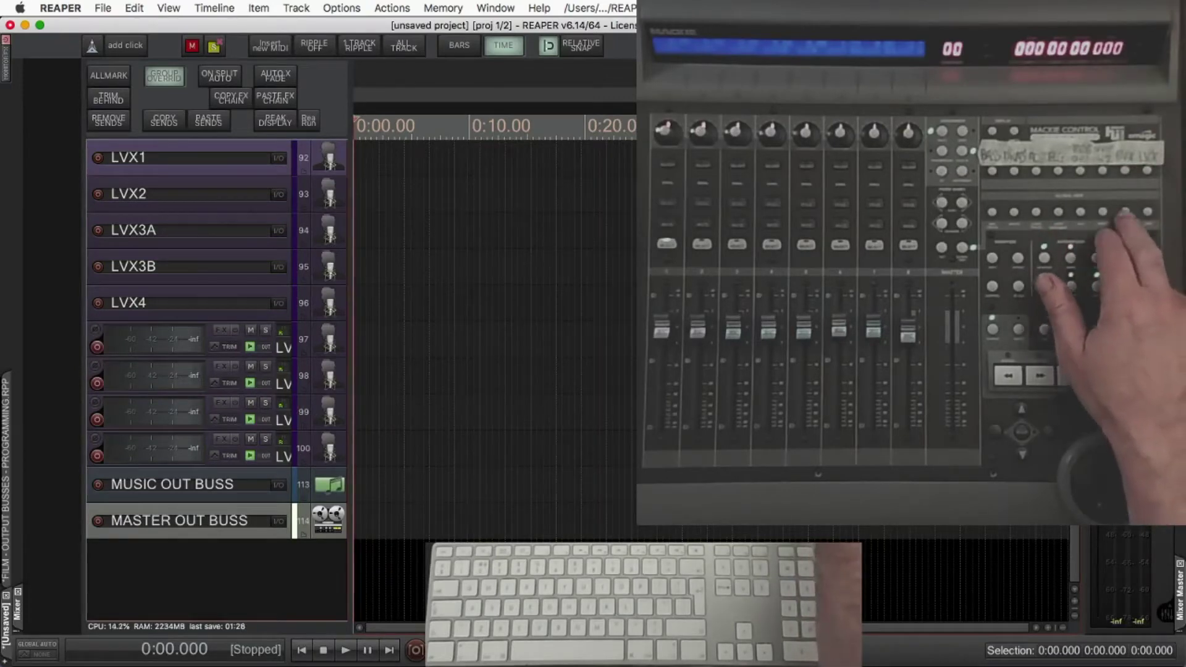
pyautogui.press('9')
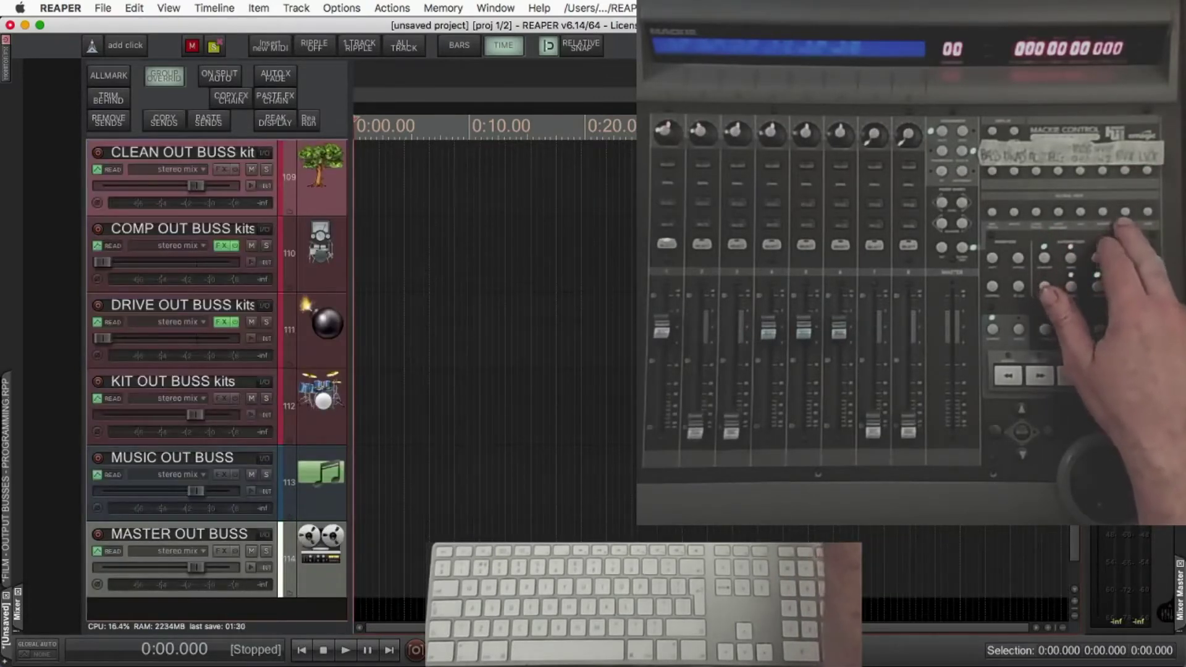
pyautogui.press('0')
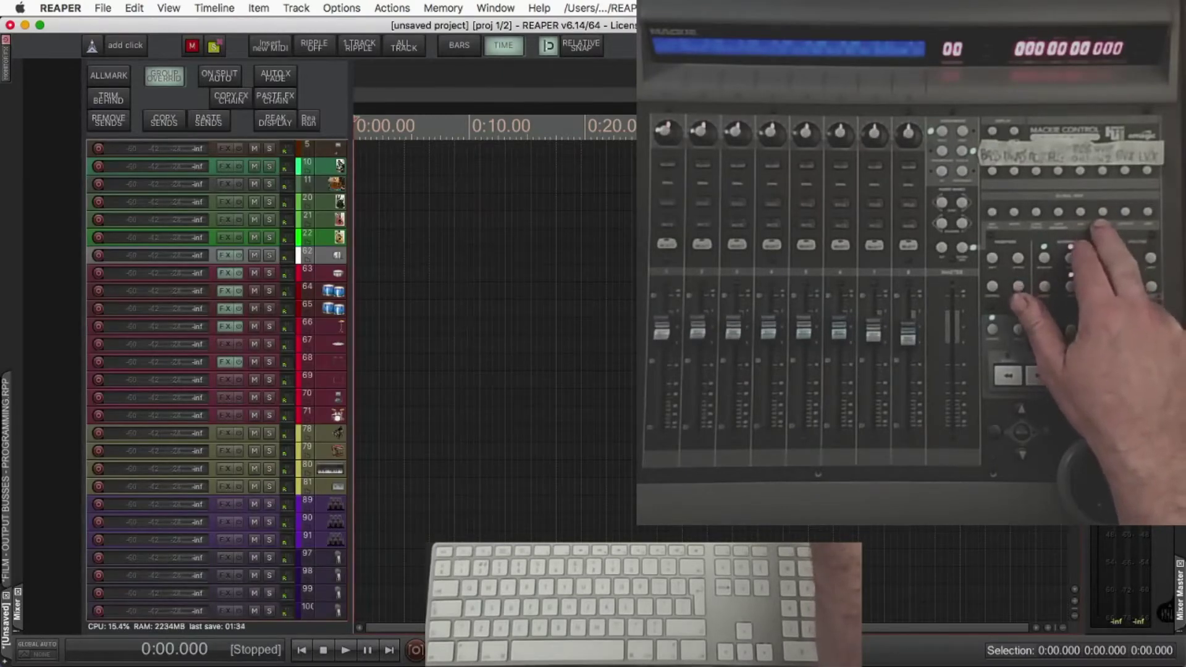
pyautogui.press('1')
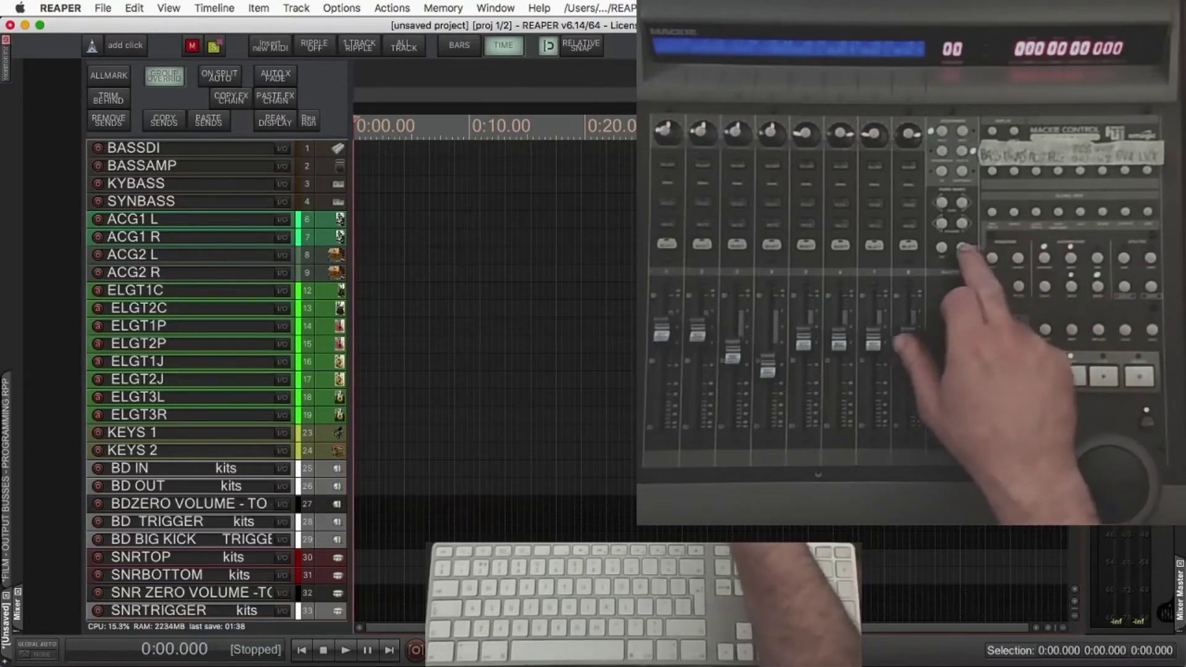
pyautogui.press('2')
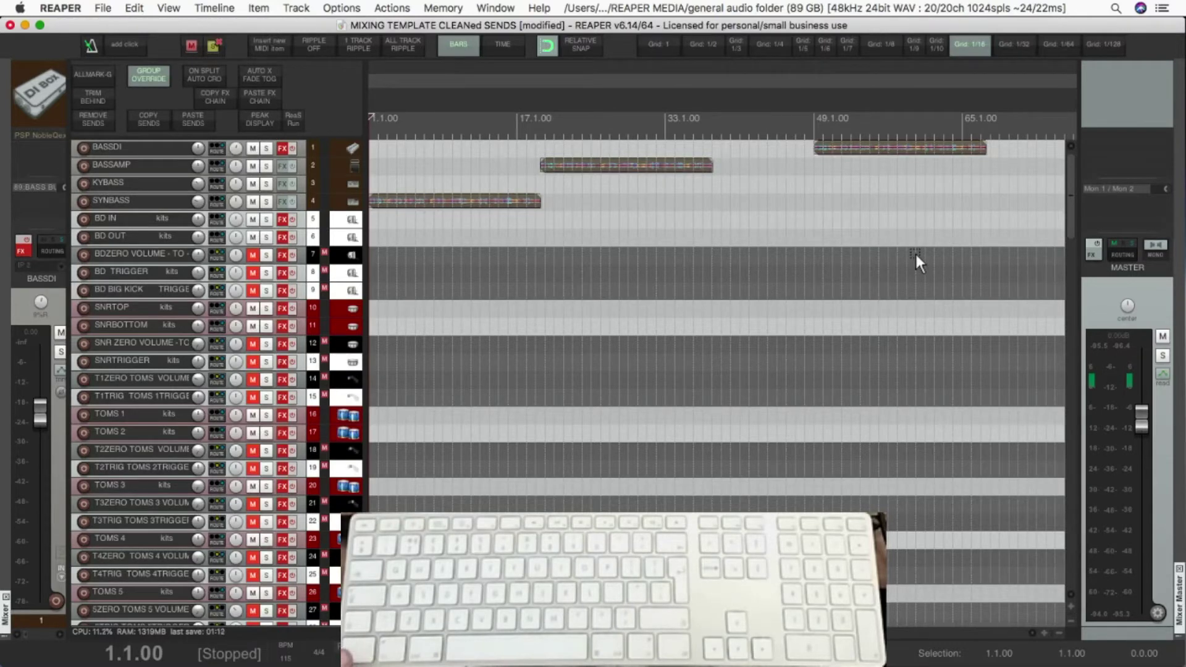
# Step: Show the bass tracks enlarged, check the BASS BUSS view, then return to bass tracks
pyautogui.press('ctrl')
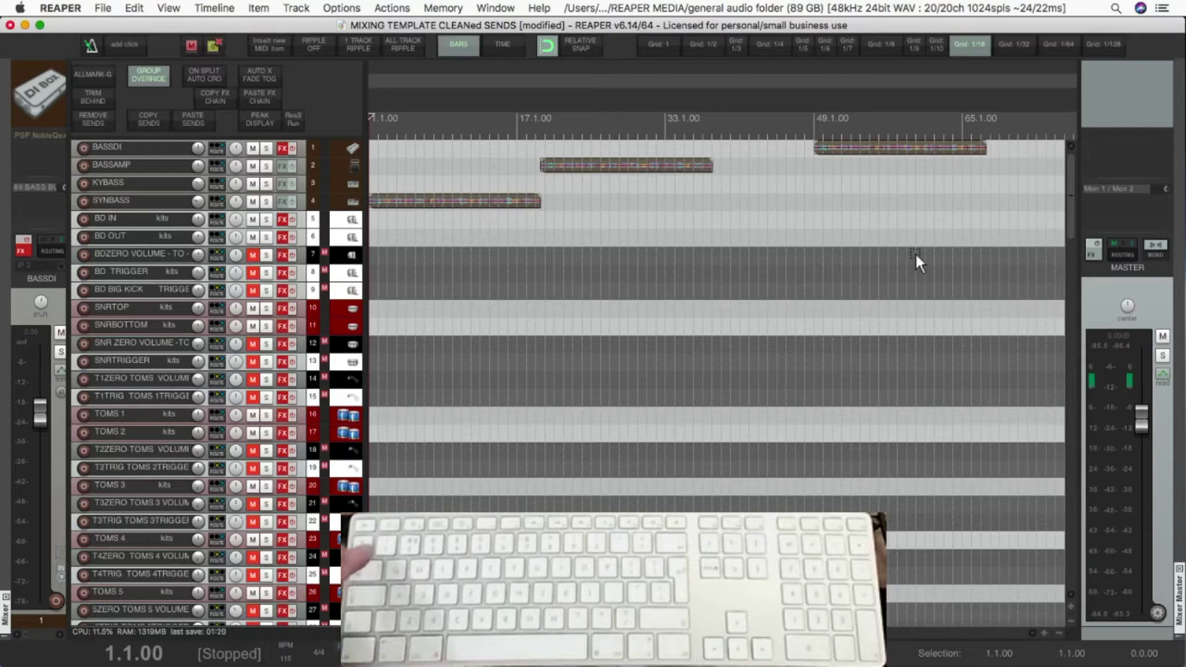
pyautogui.press('1')
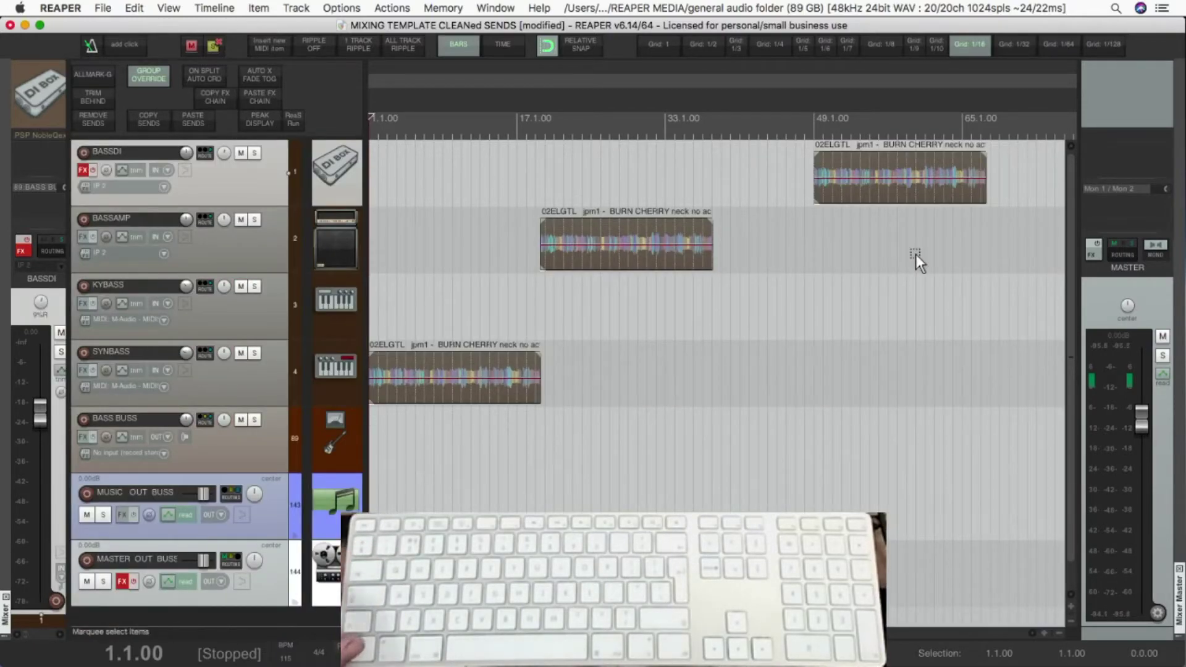
pyautogui.press('1')
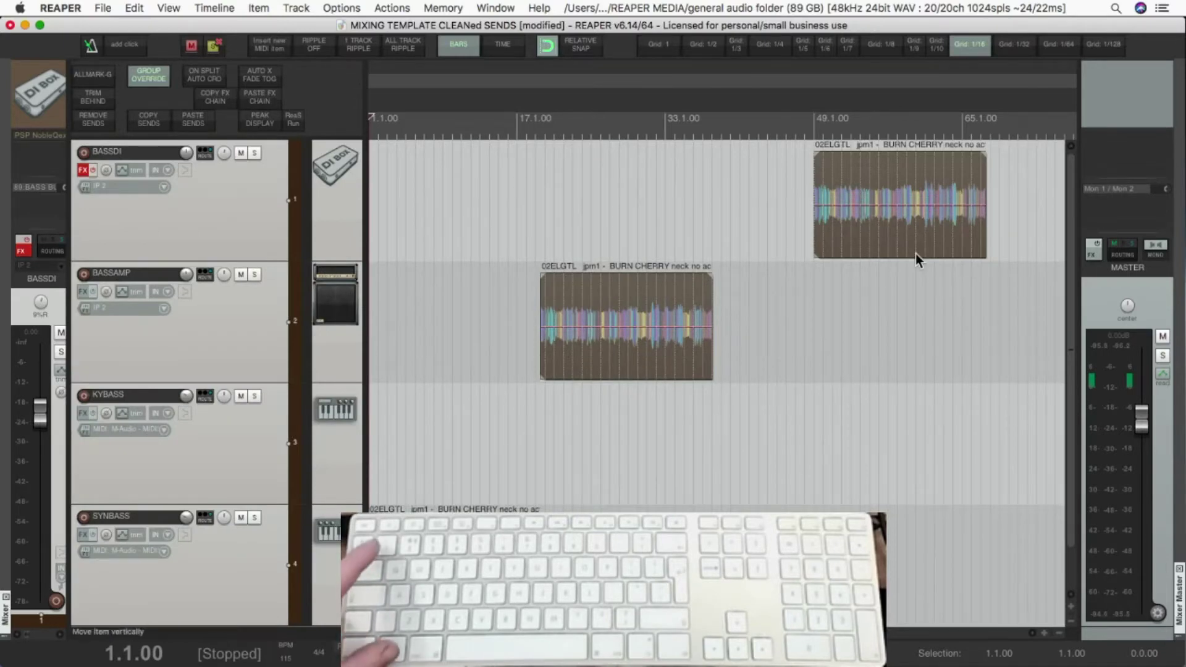
pyautogui.press('1')
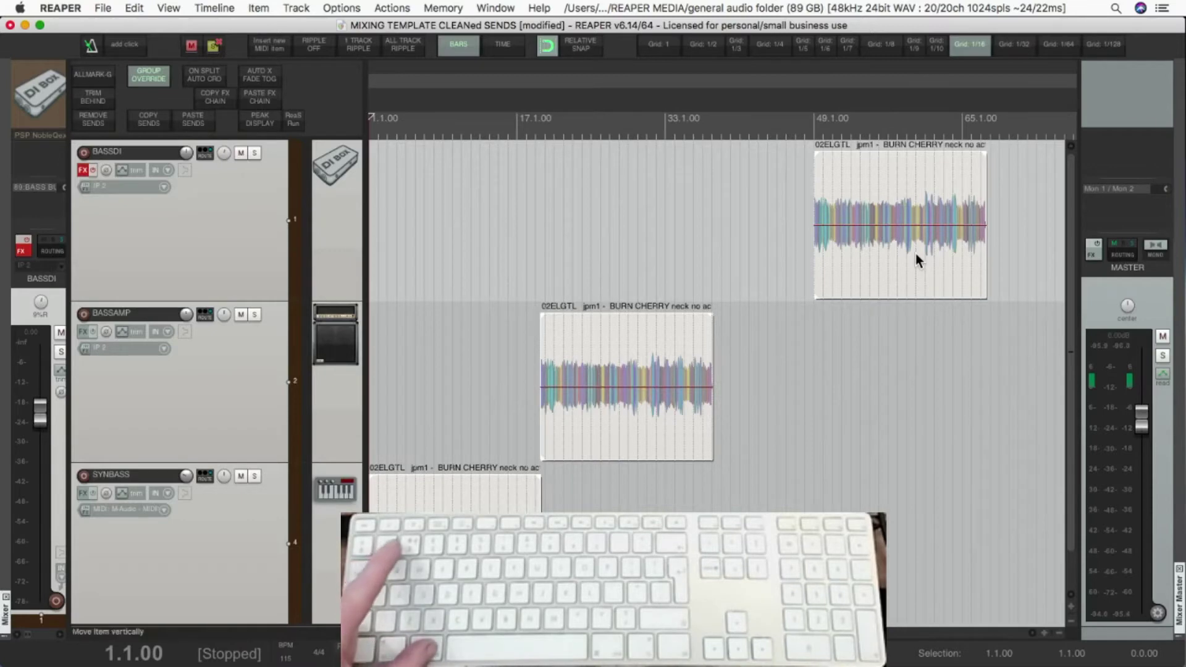
pyautogui.press('2')
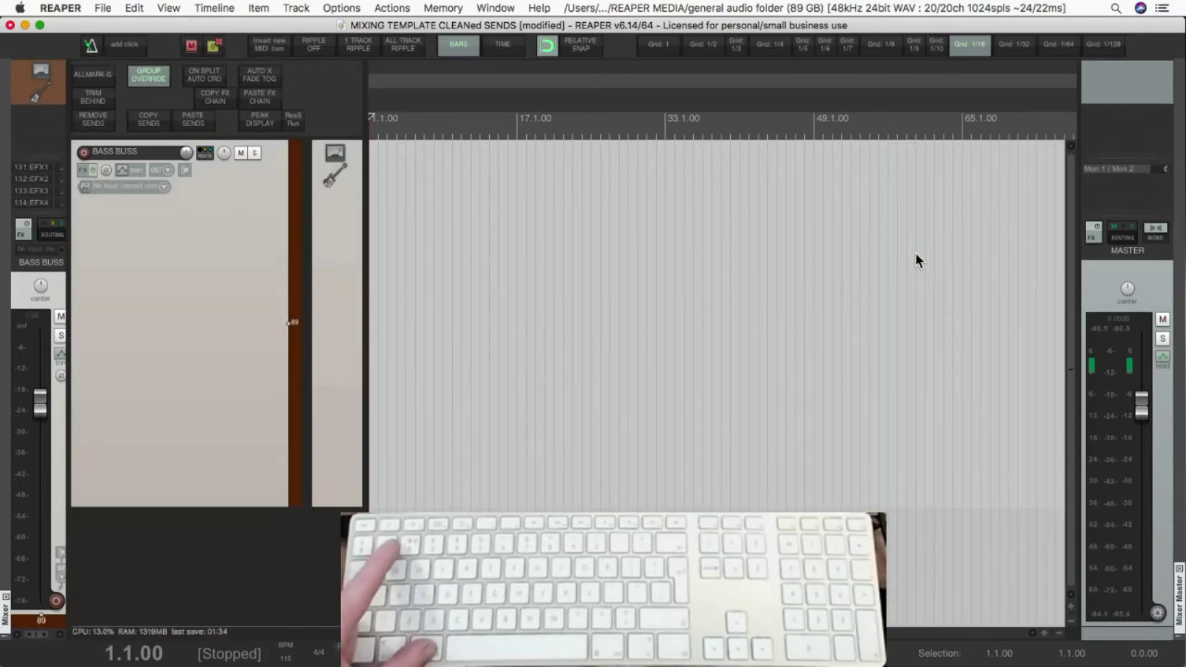
pyautogui.press('1')
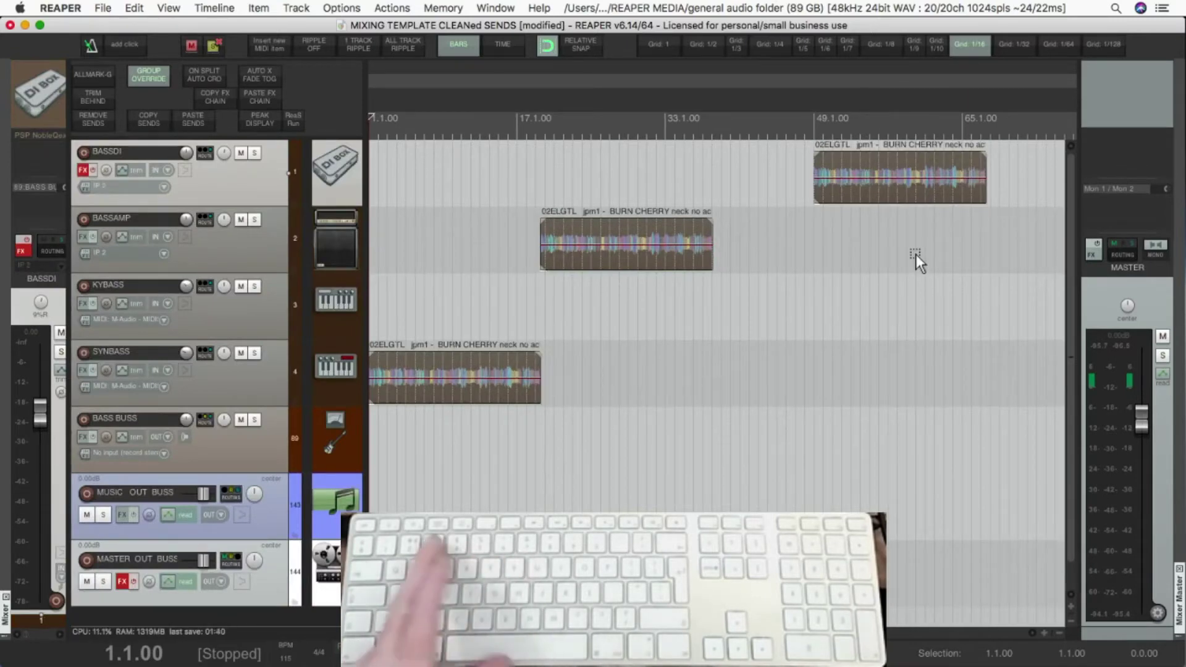
# Step: Show the acoustic guitar tracks taller and zoomed to items, then all tracks again
pyautogui.press('2')
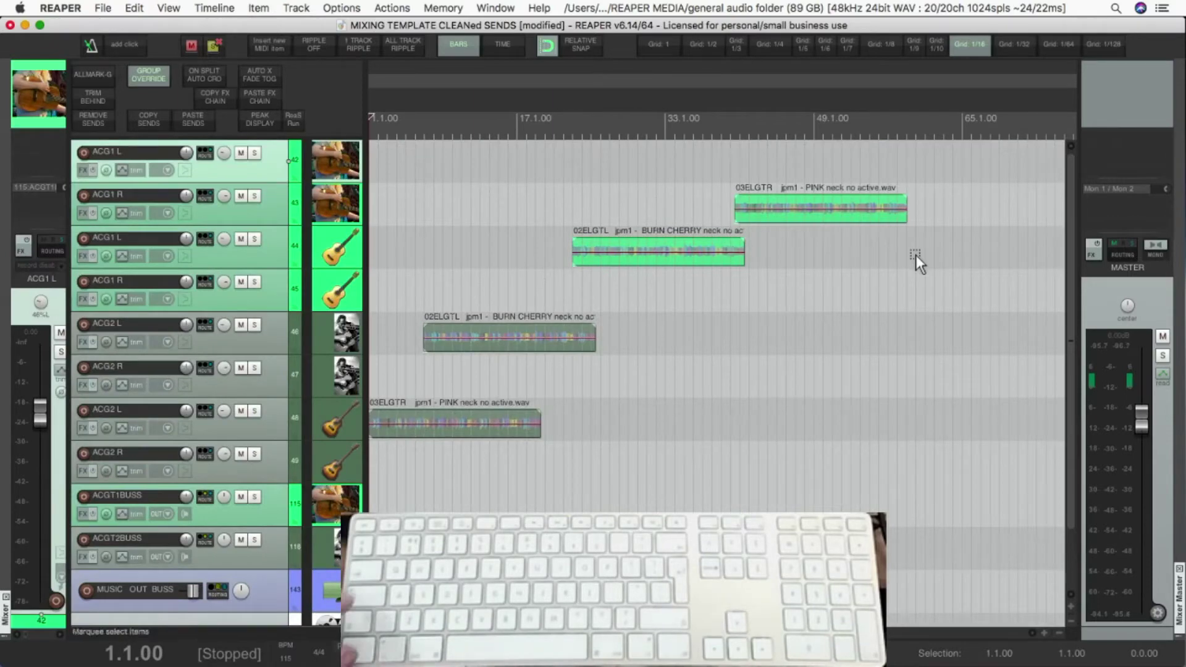
pyautogui.press('1')
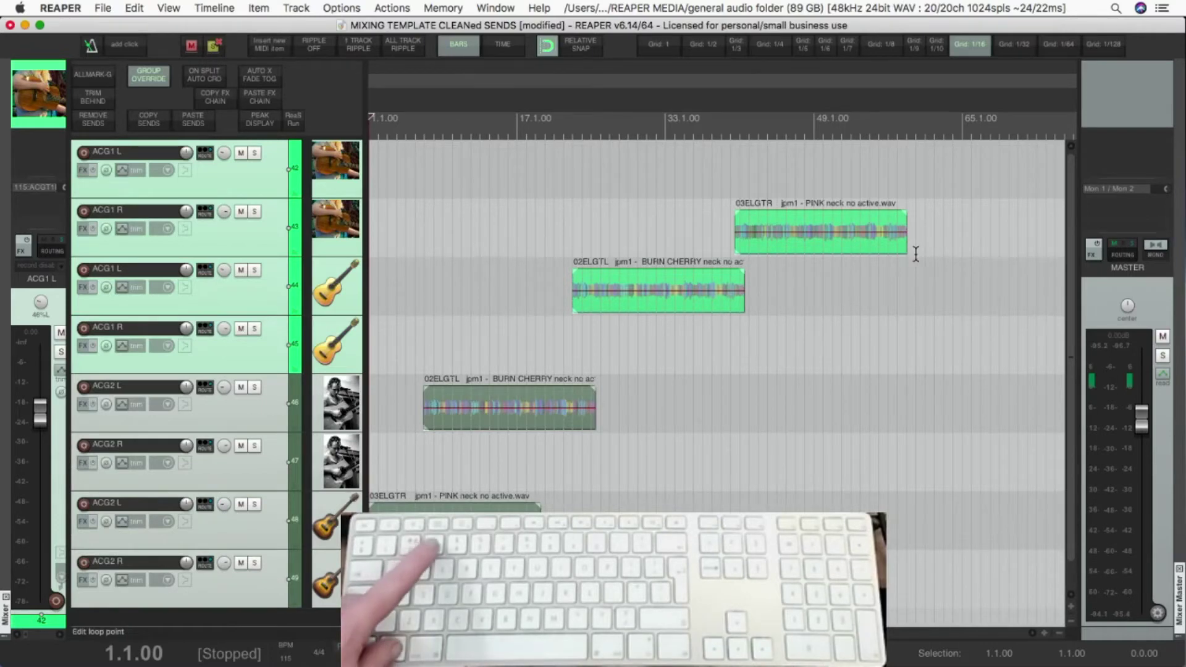
pyautogui.press('3')
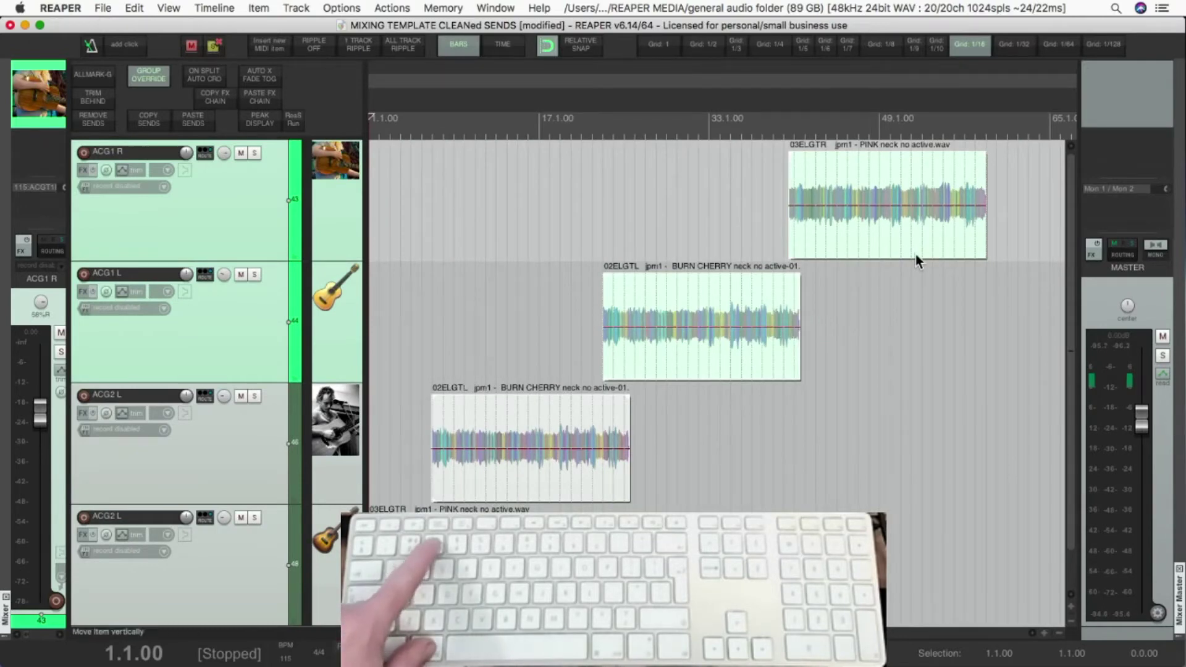
pyautogui.press('1')
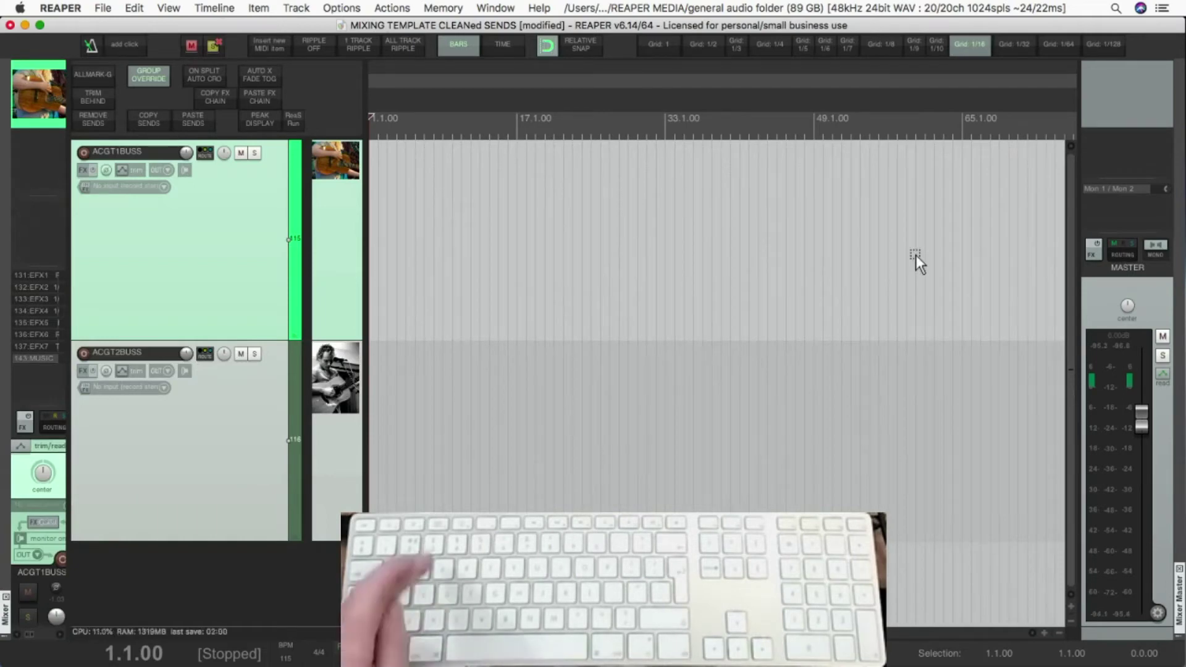
pyautogui.press('2')
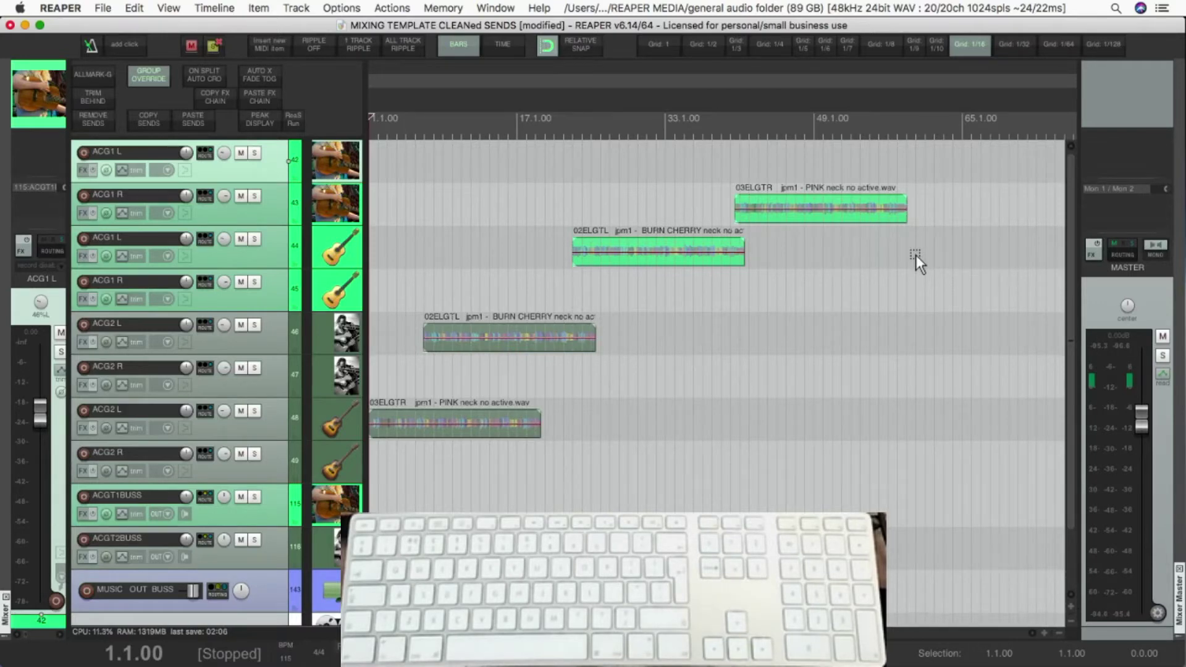
pyautogui.press('Down')
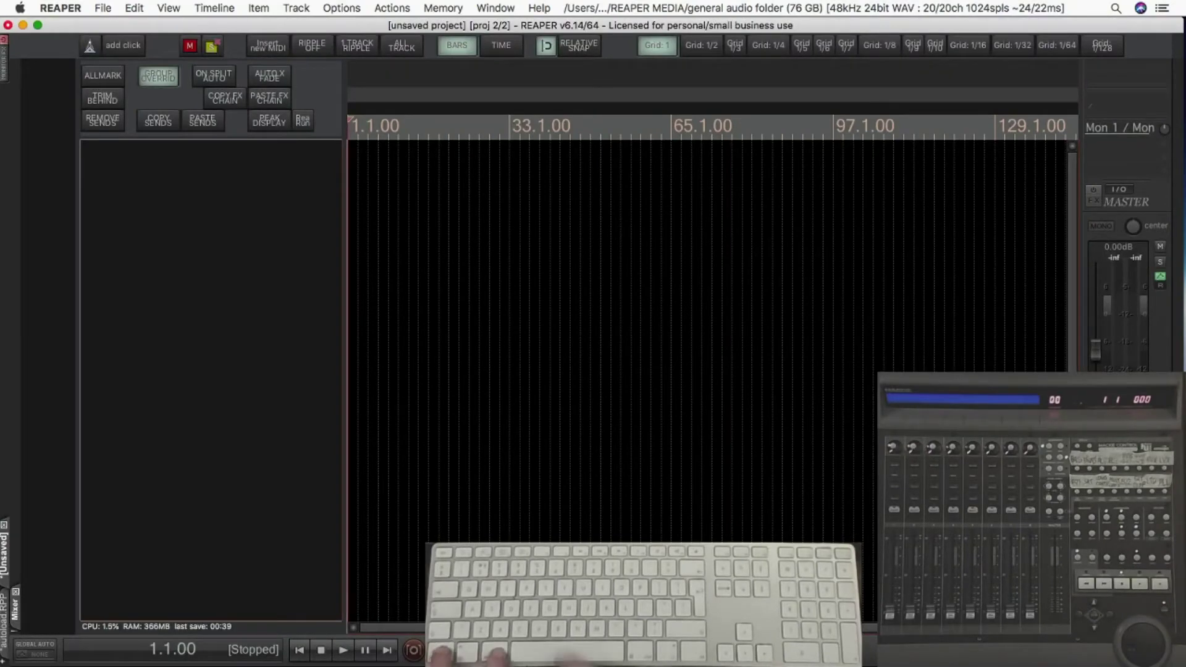
# Step: Insert six new tracks and start renaming them with F2
pyautogui.press('super+alt+t')
pyautogui.press('Return')
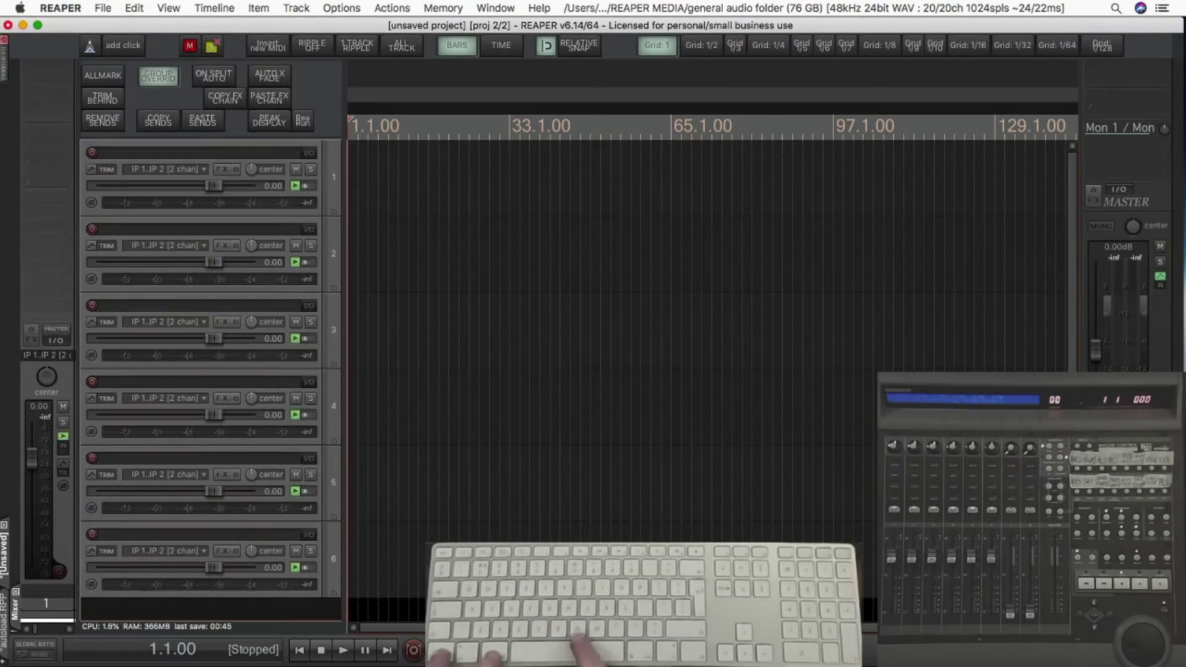
pyautogui.press('F2')
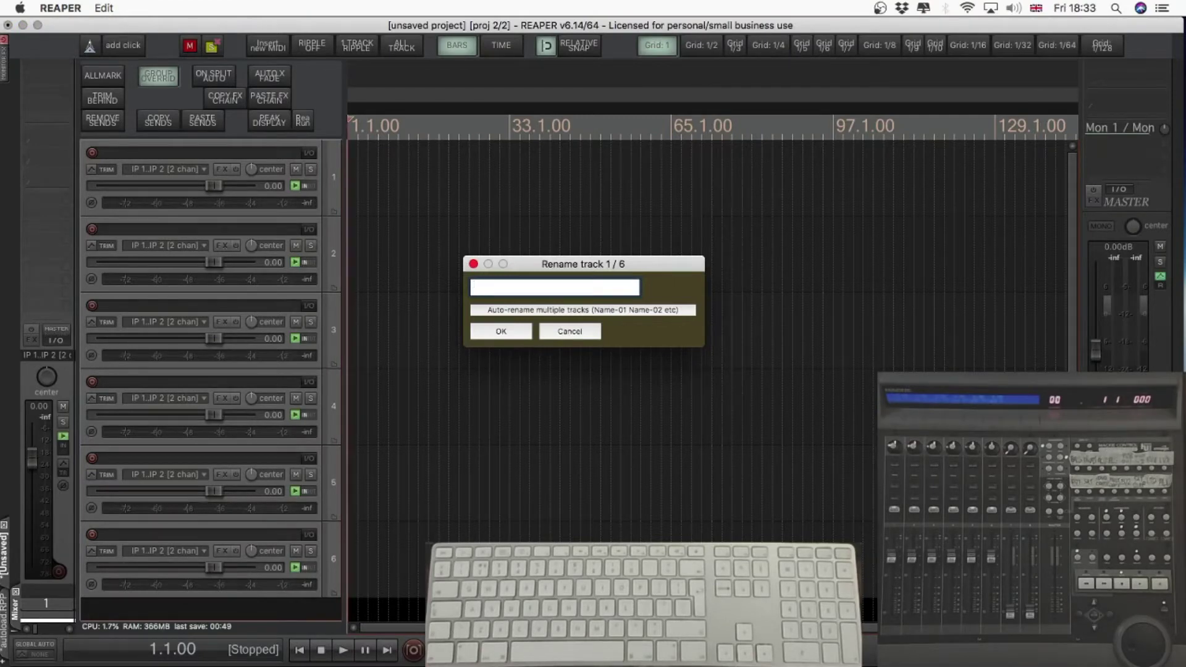
pyautogui.write('CL')
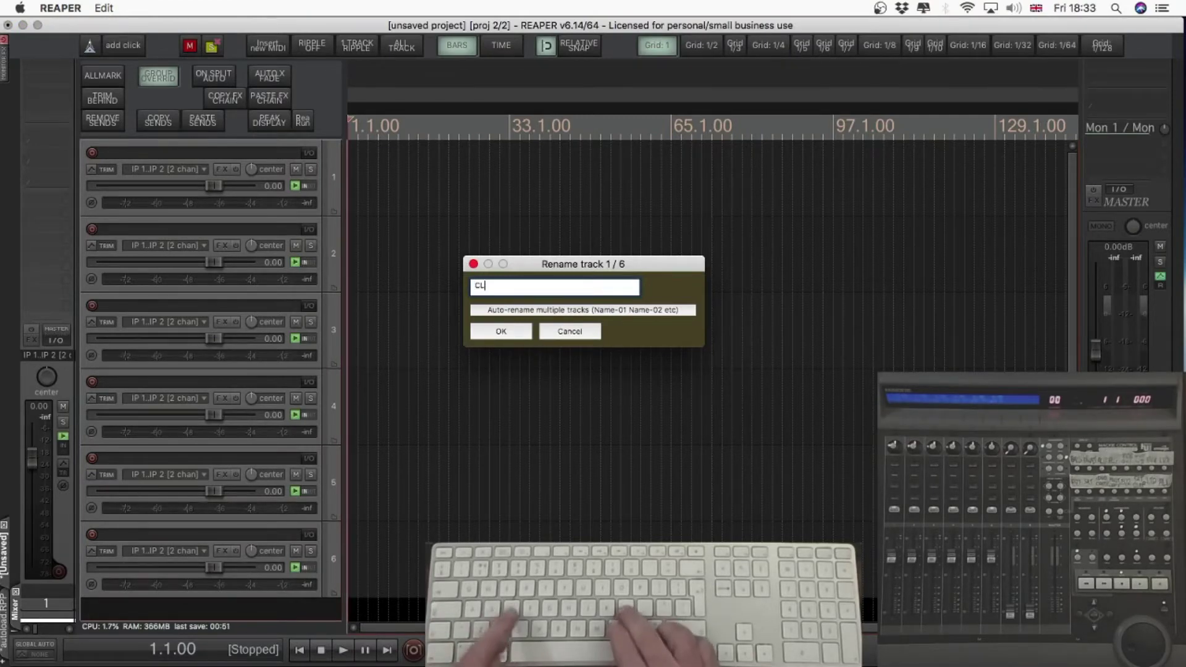
pyautogui.write('EAN OUT BU')
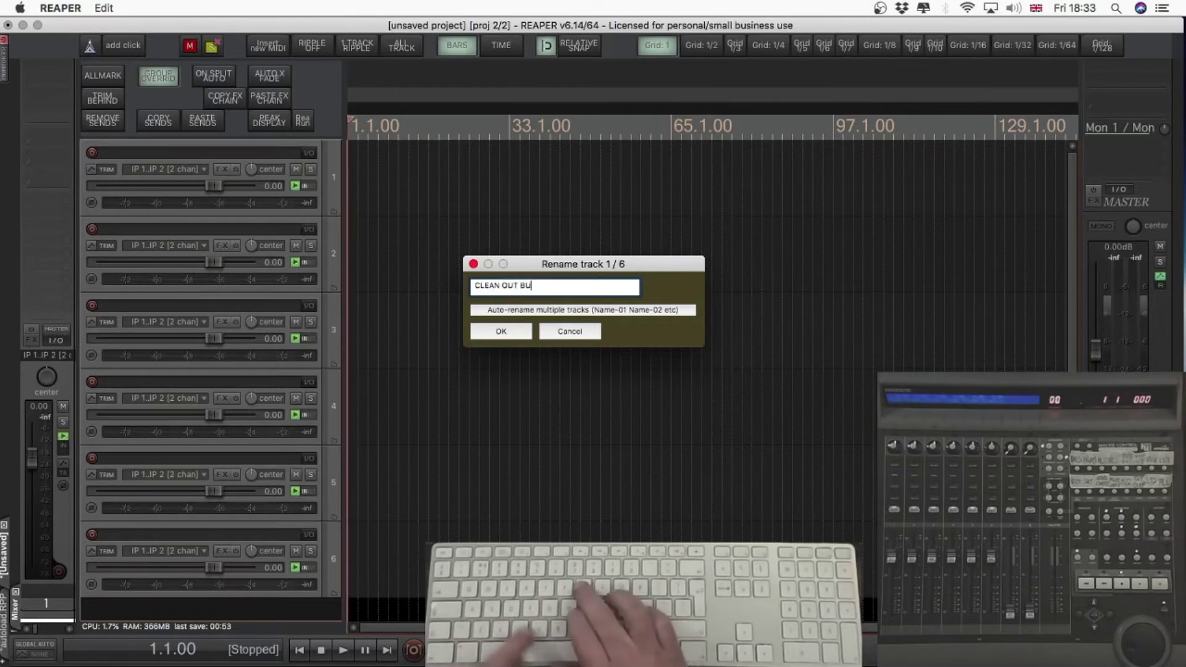
pyautogui.write('SS')
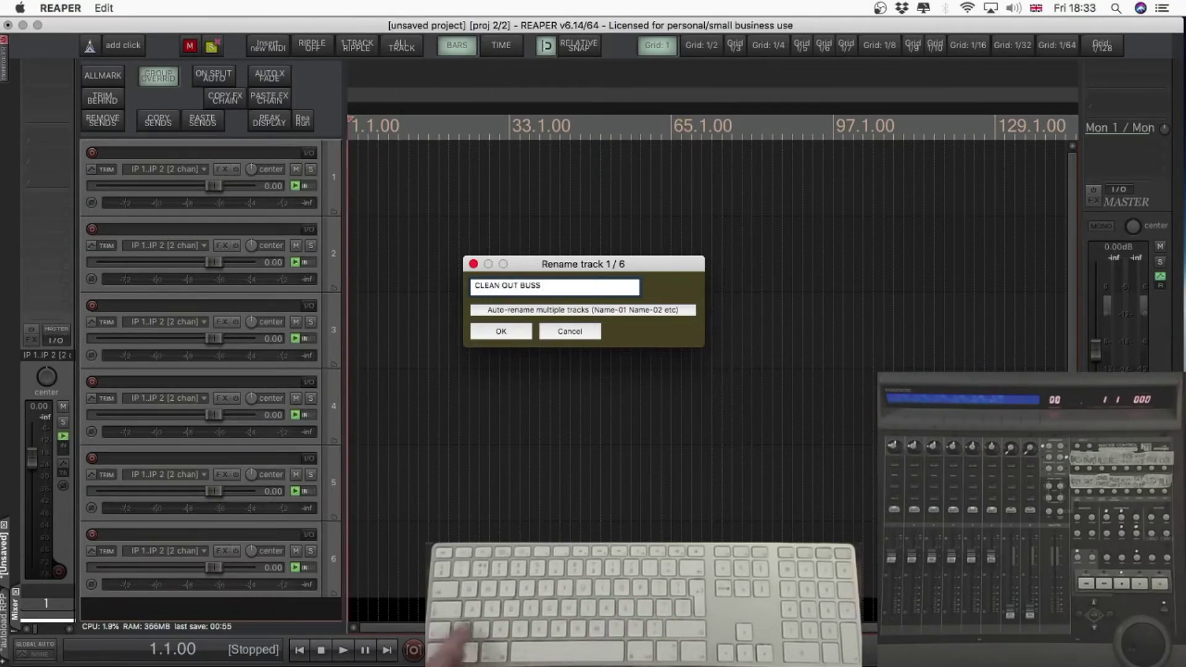
pyautogui.write(' kits')
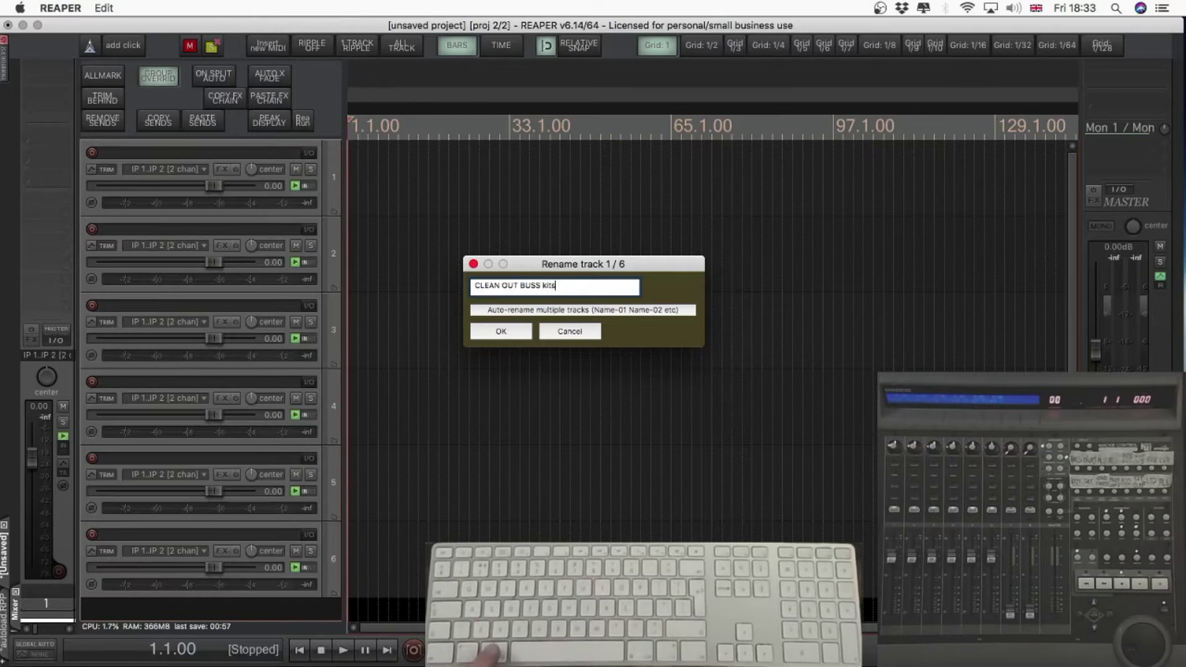
# Step: Name tracks 1–4 CLEAN, COMP, DRIVE and KIT OUT BUSS kits
pyautogui.press('Return')
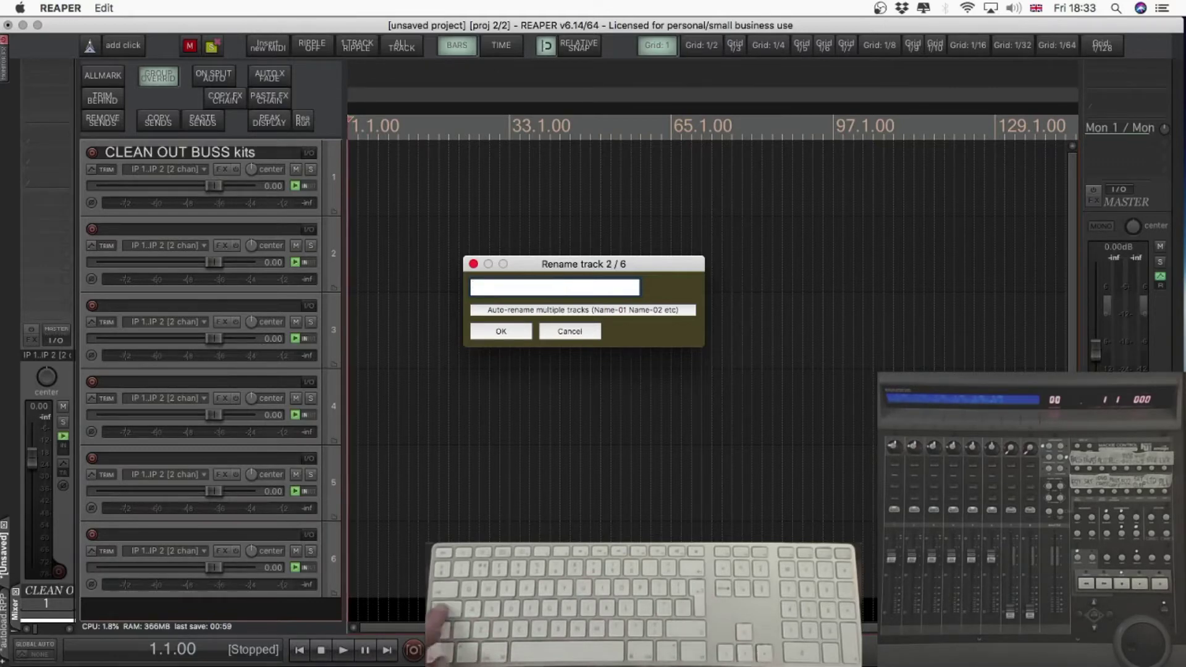
pyautogui.write('COM')
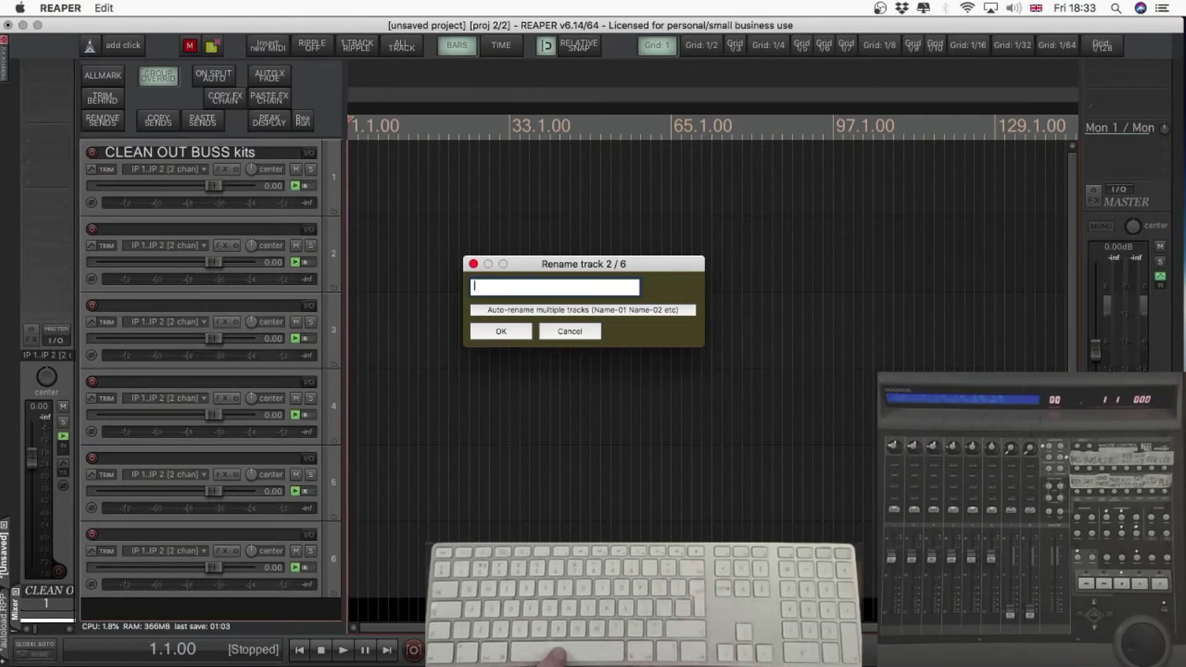
pyautogui.write('P ')
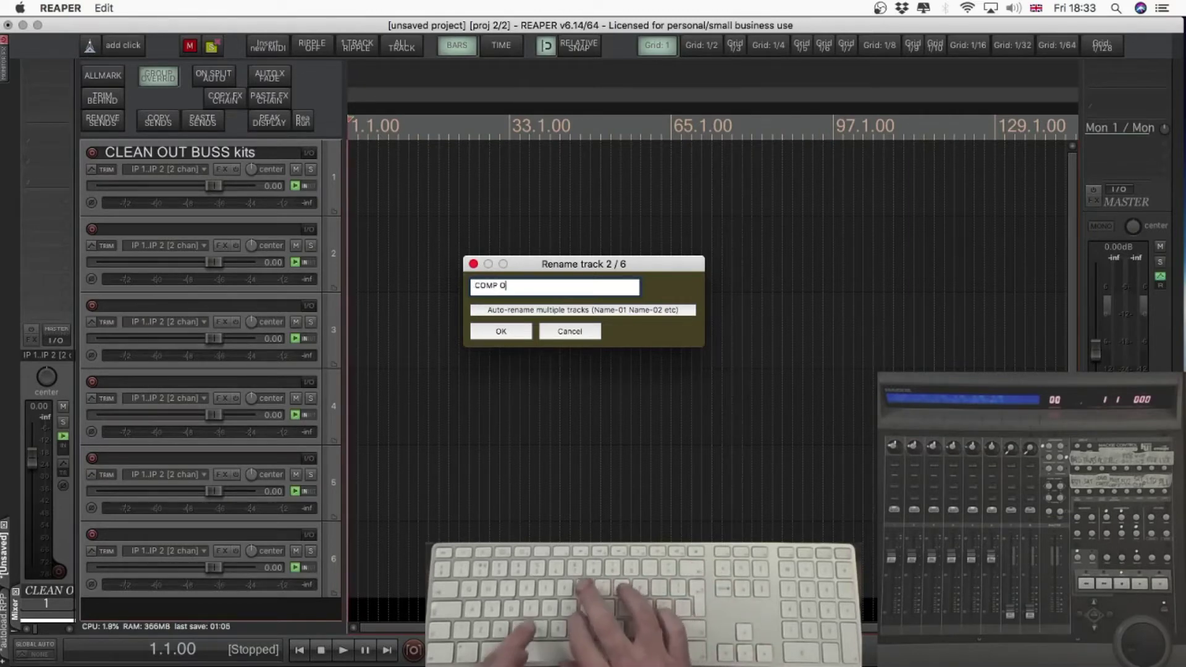
pyautogui.write('OUT BUSS')
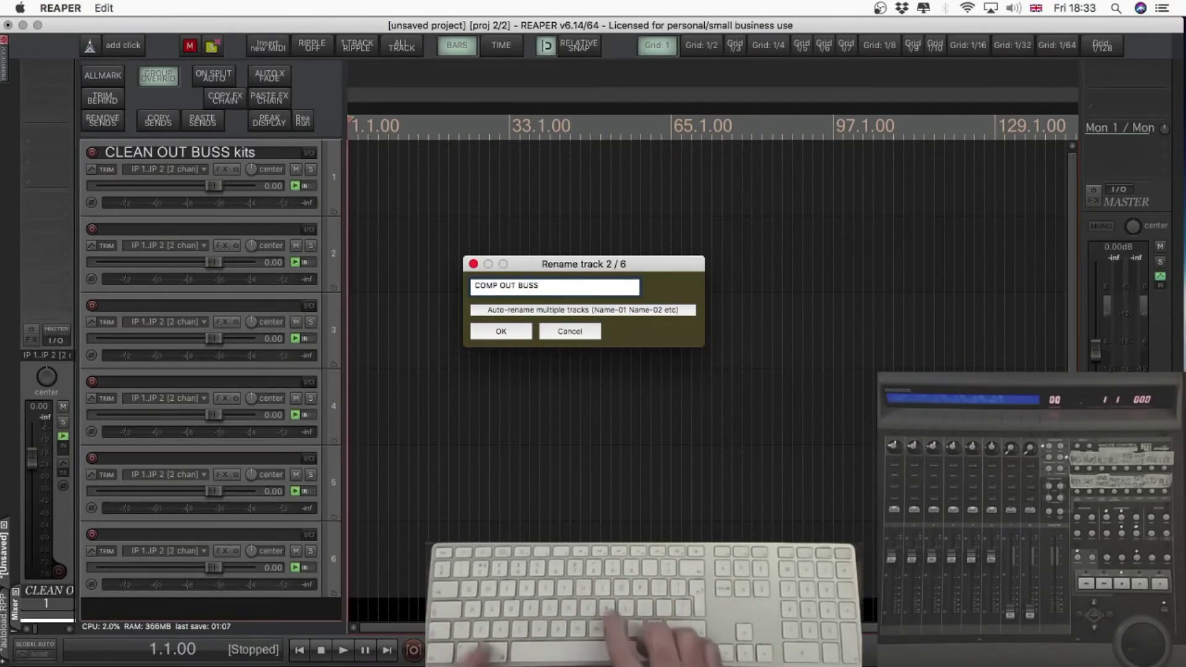
pyautogui.write(' kits')
pyautogui.press('Return')
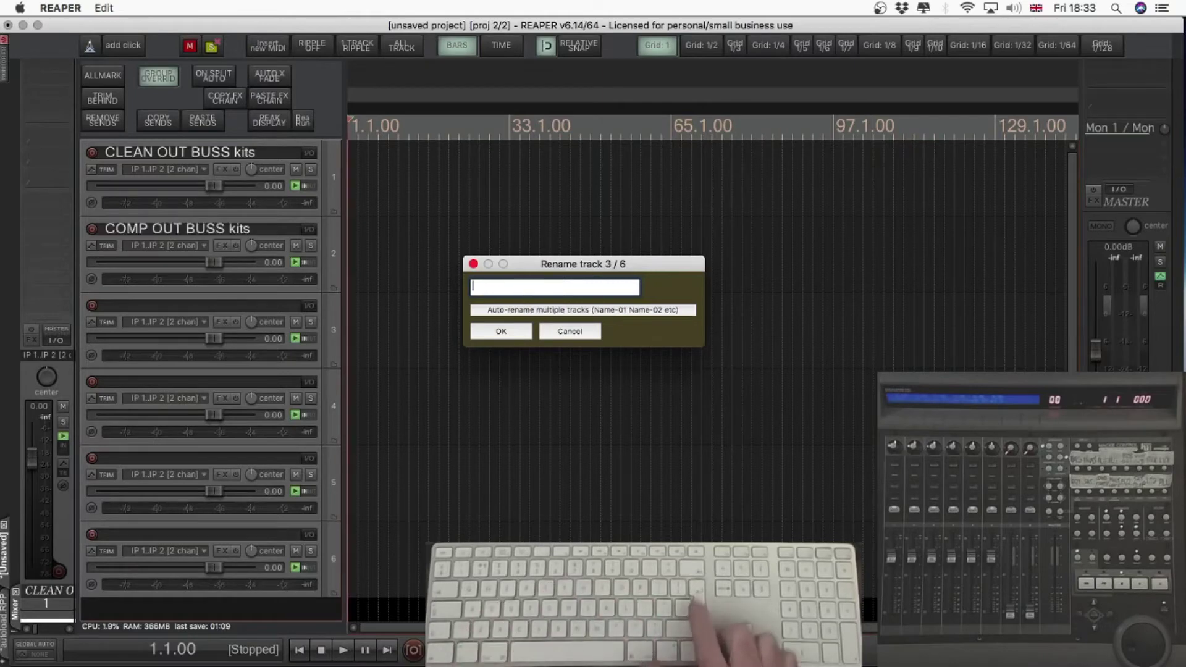
pyautogui.write('DR')
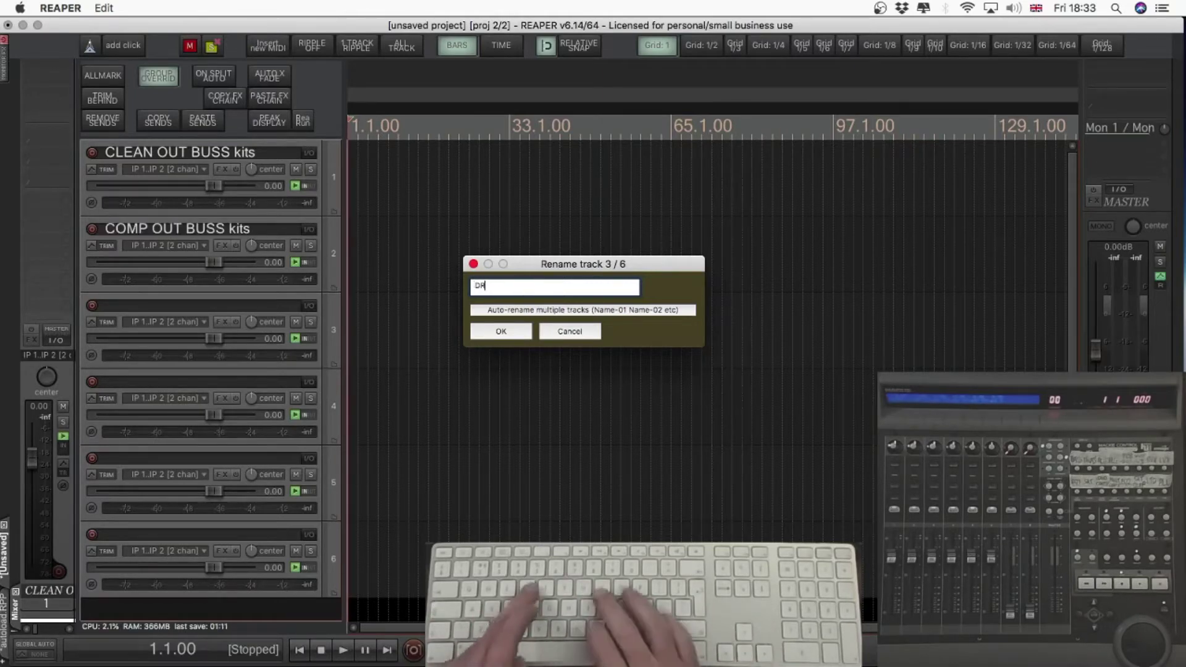
pyautogui.write('IVE OUT')
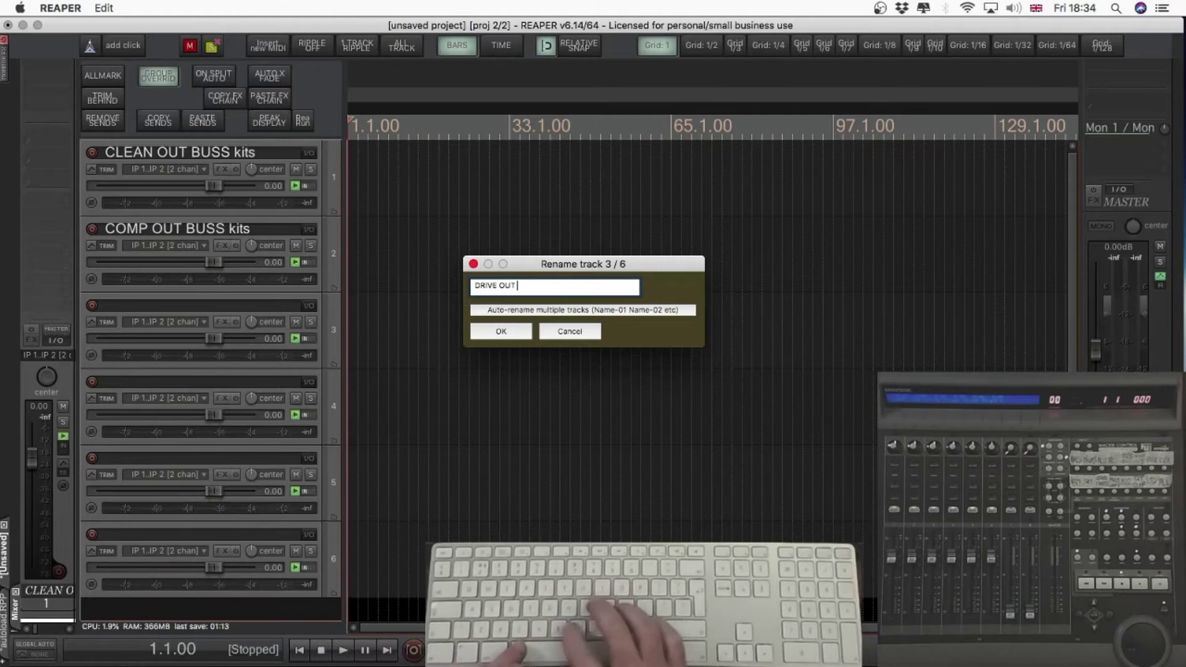
pyautogui.write(' BUSS kits')
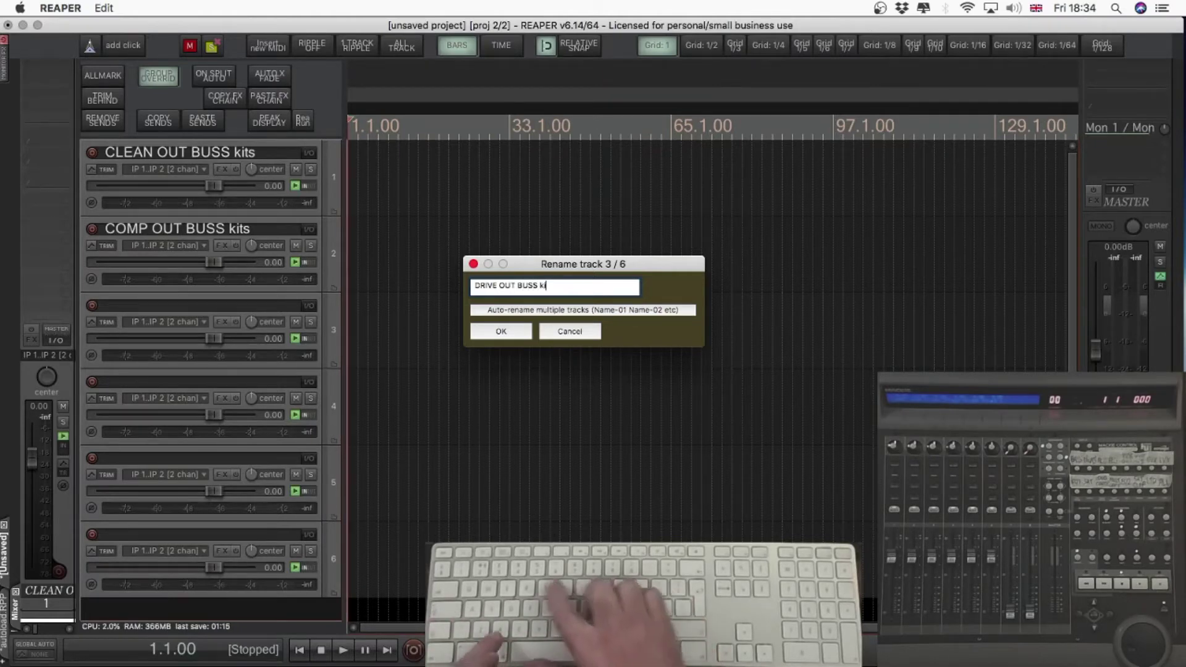
pyautogui.press('Return')
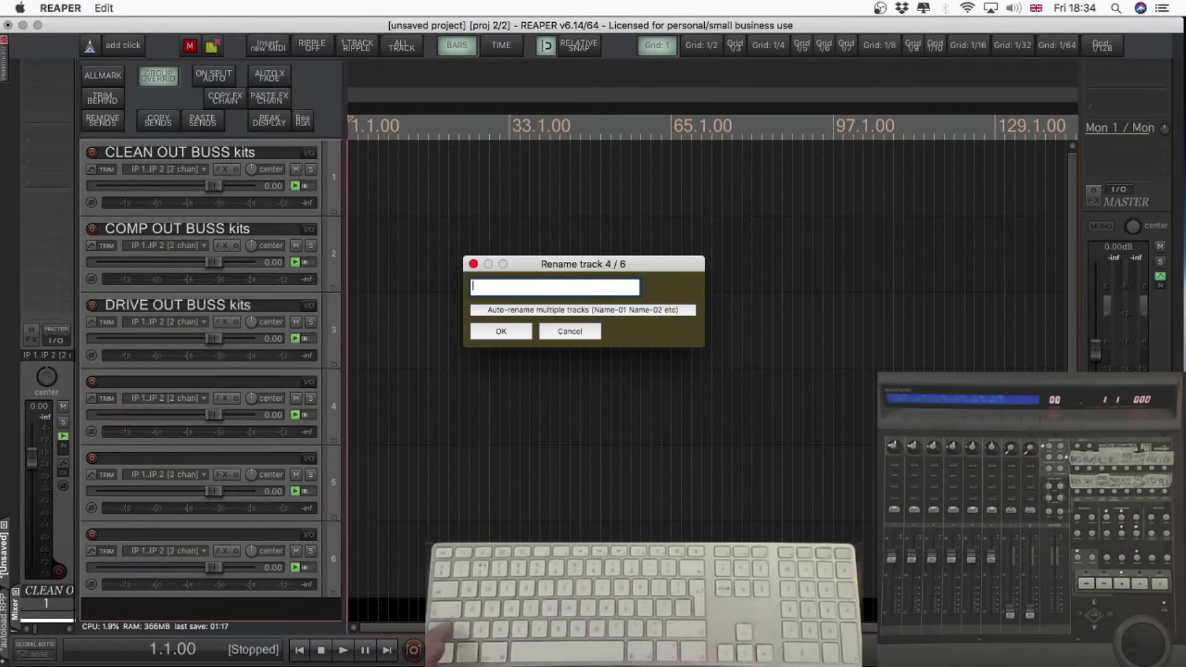
pyautogui.write('K')
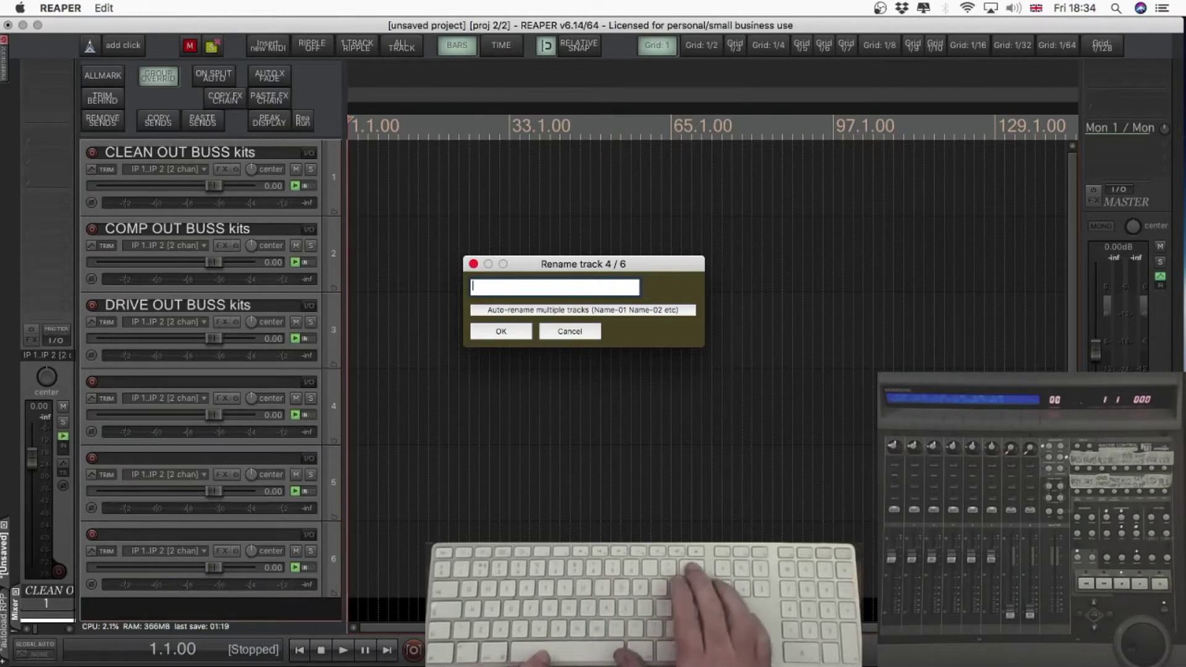
pyautogui.write('IT')
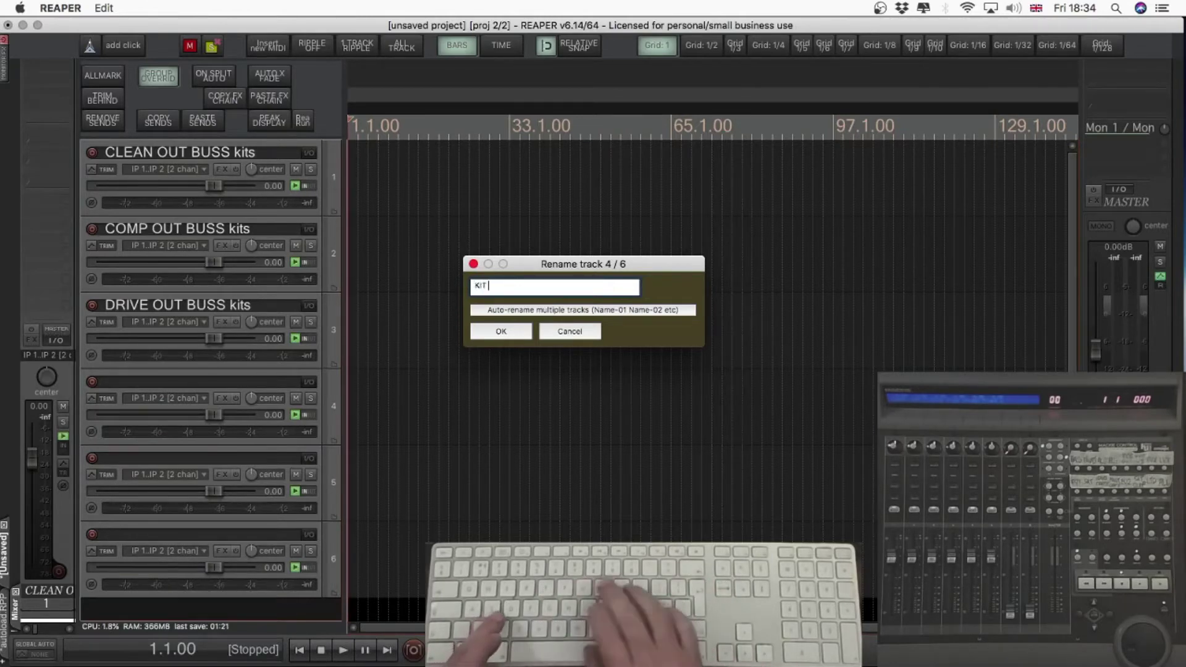
pyautogui.write(' OUT BUSS ')
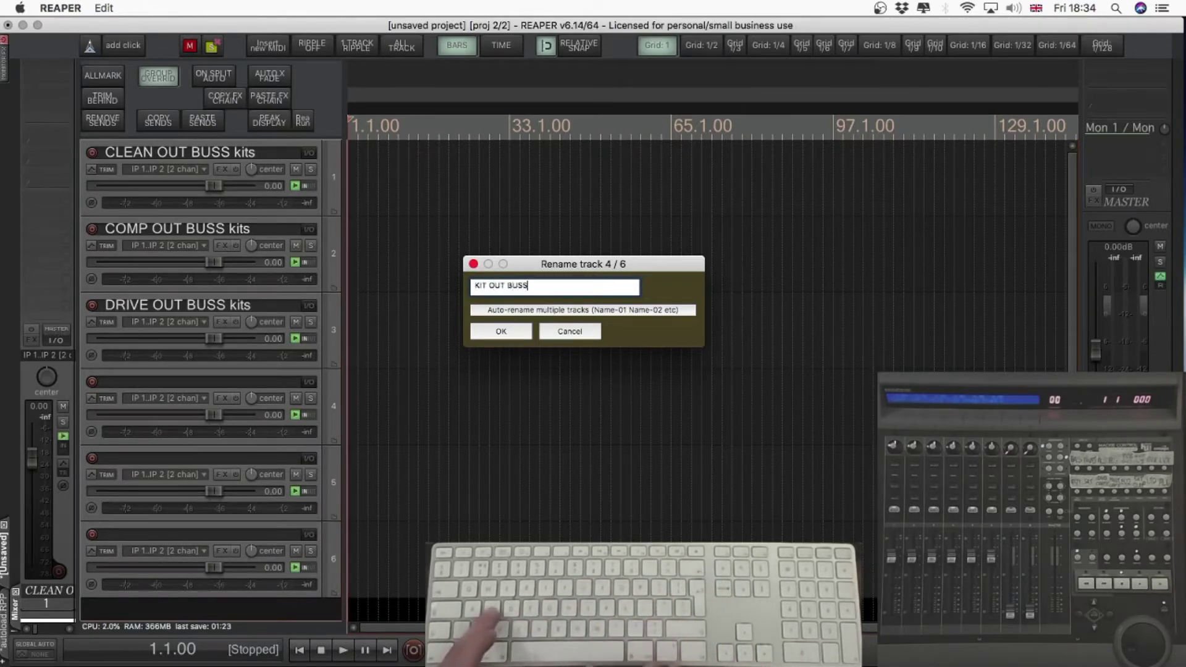
pyautogui.write('kits')
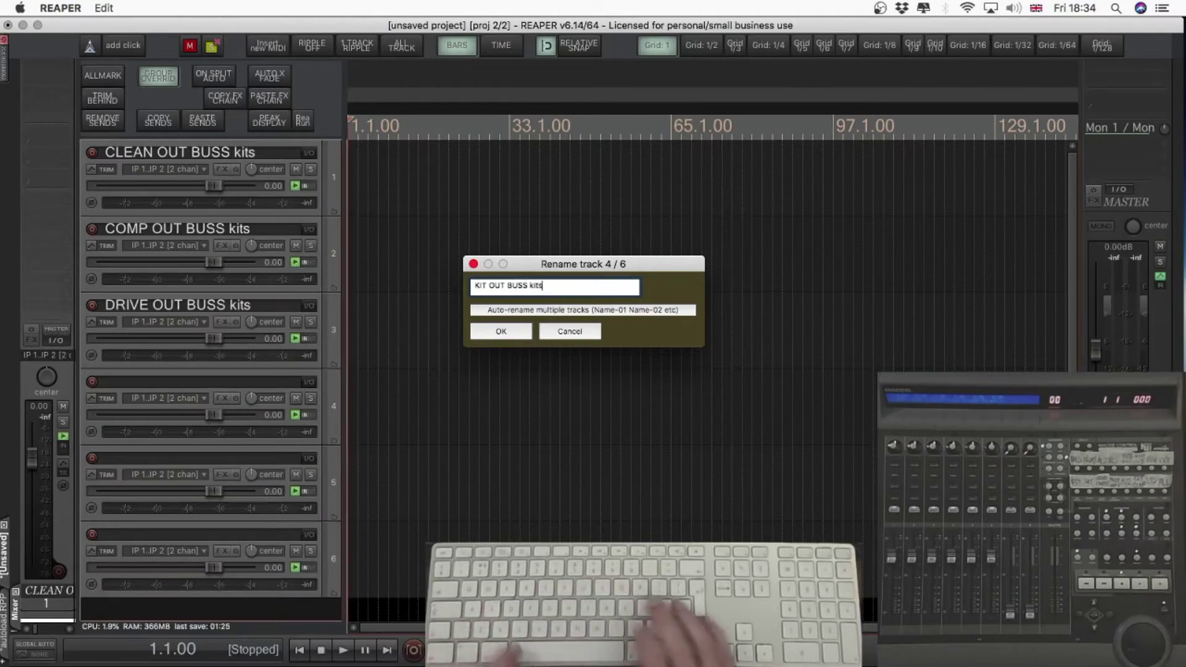
pyautogui.press('Return')
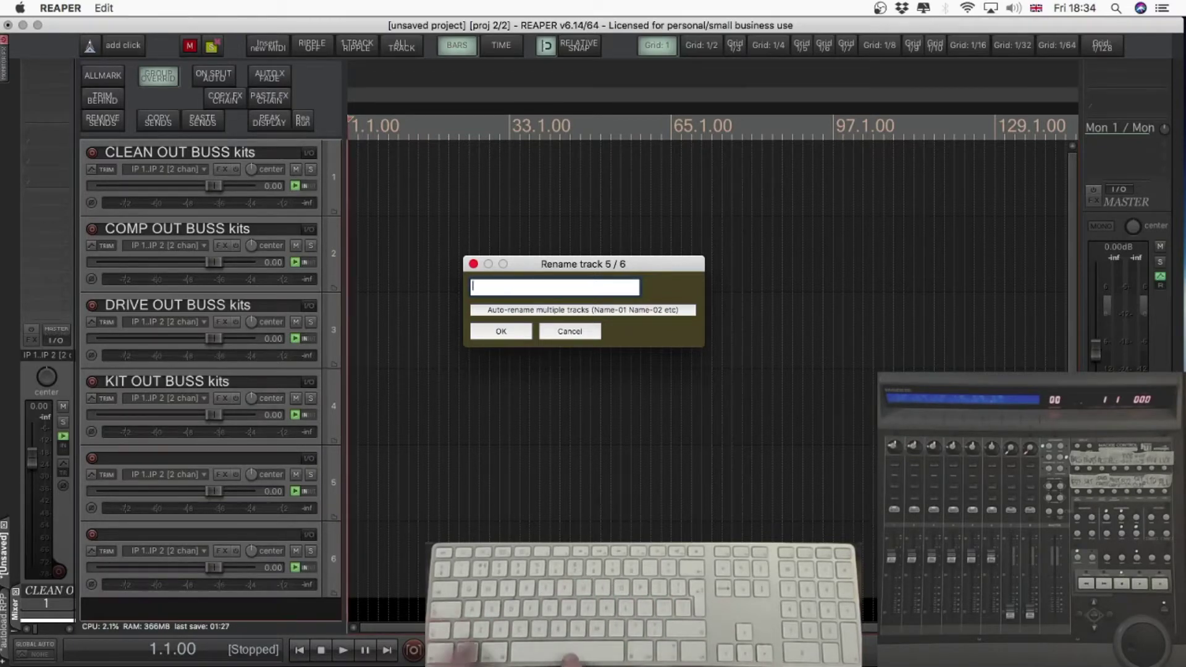
pyautogui.write('MU')
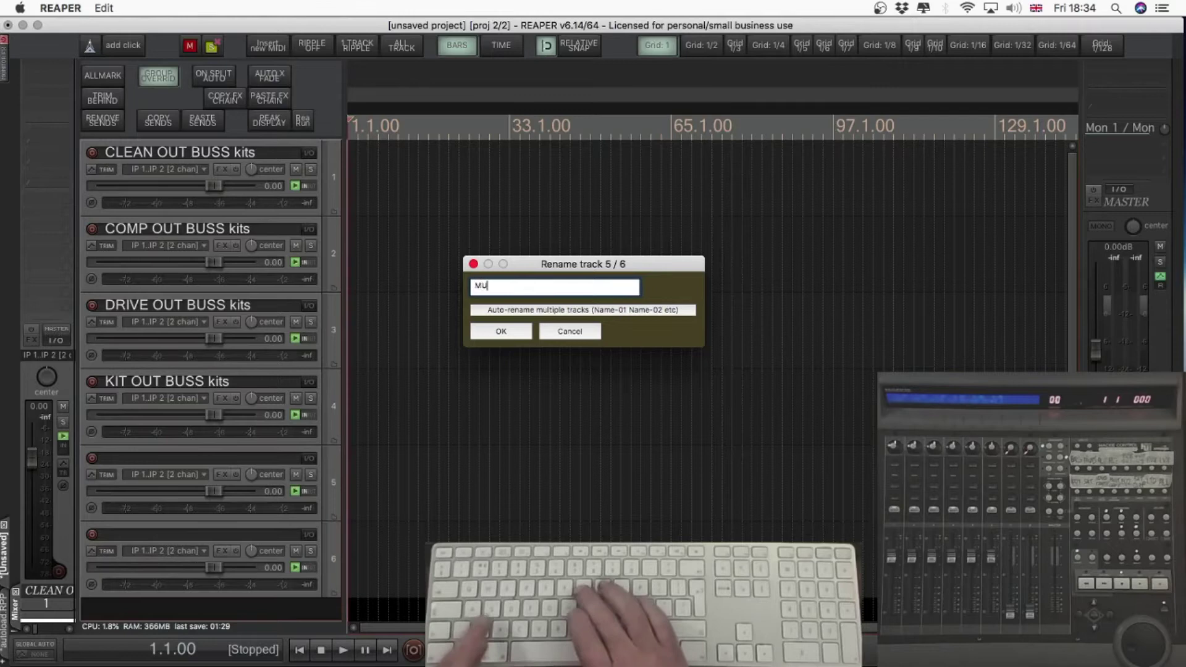
pyautogui.write('L')
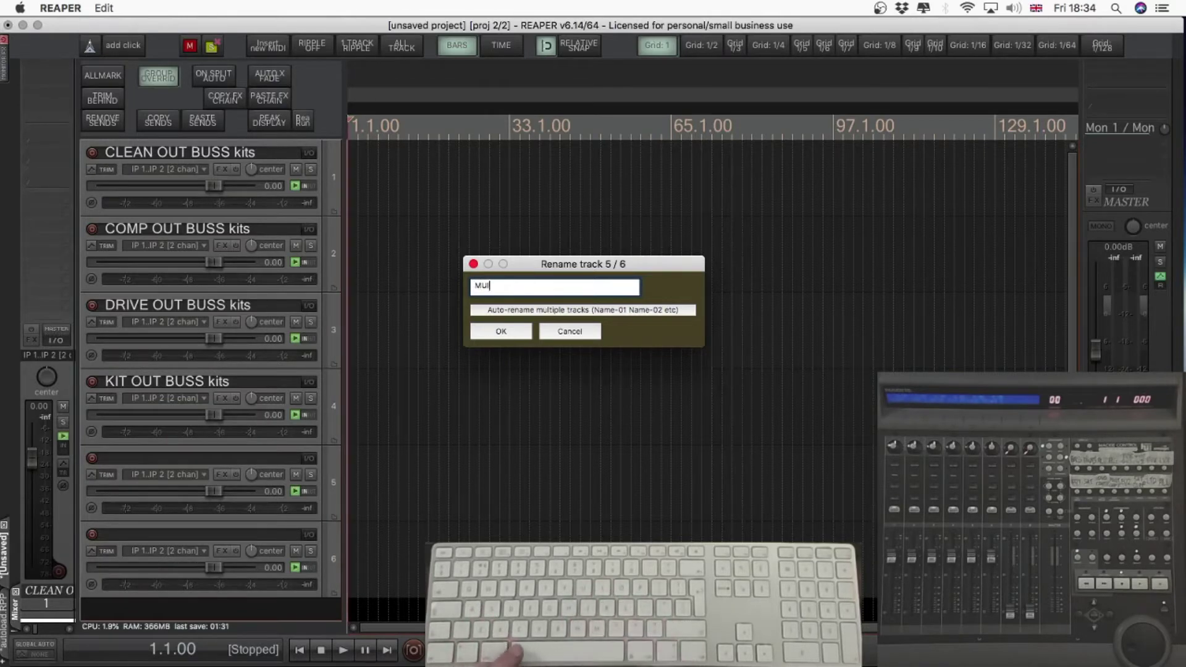
# Step: Name tracks 5 and 6 MUSIC OUT BUSS and MASTER OUT BUSS, fixing a typo
pyautogui.press('BackSpace')
pyautogui.write('SIC O')
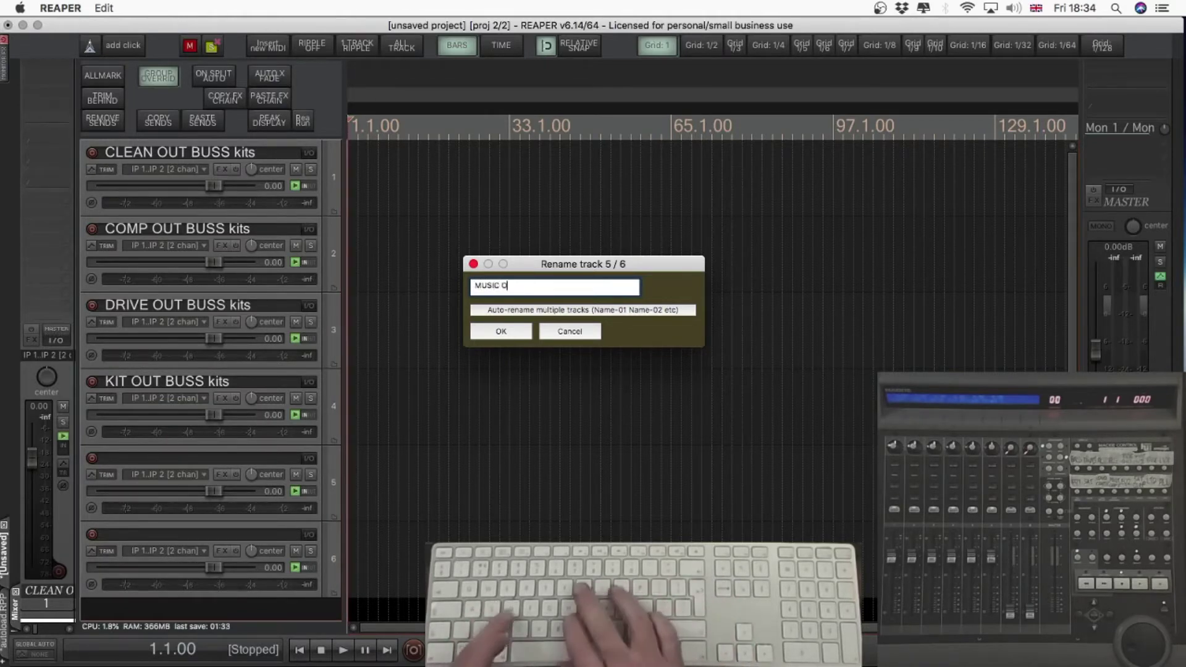
pyautogui.write('UT BUSS')
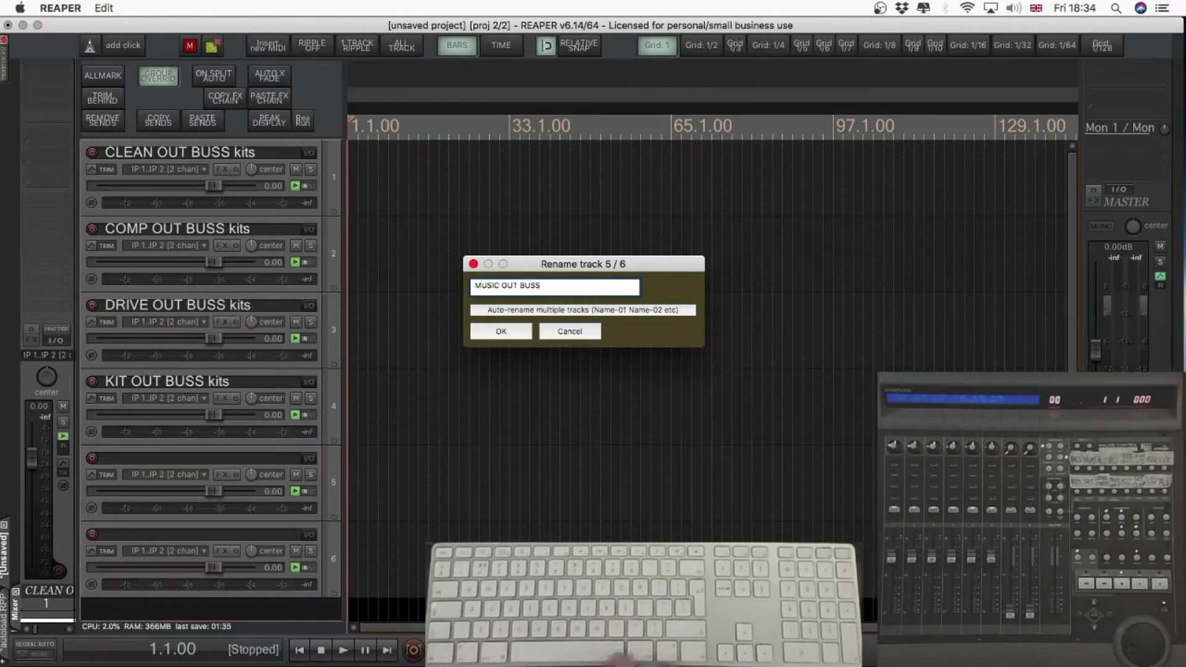
pyautogui.press('Return')
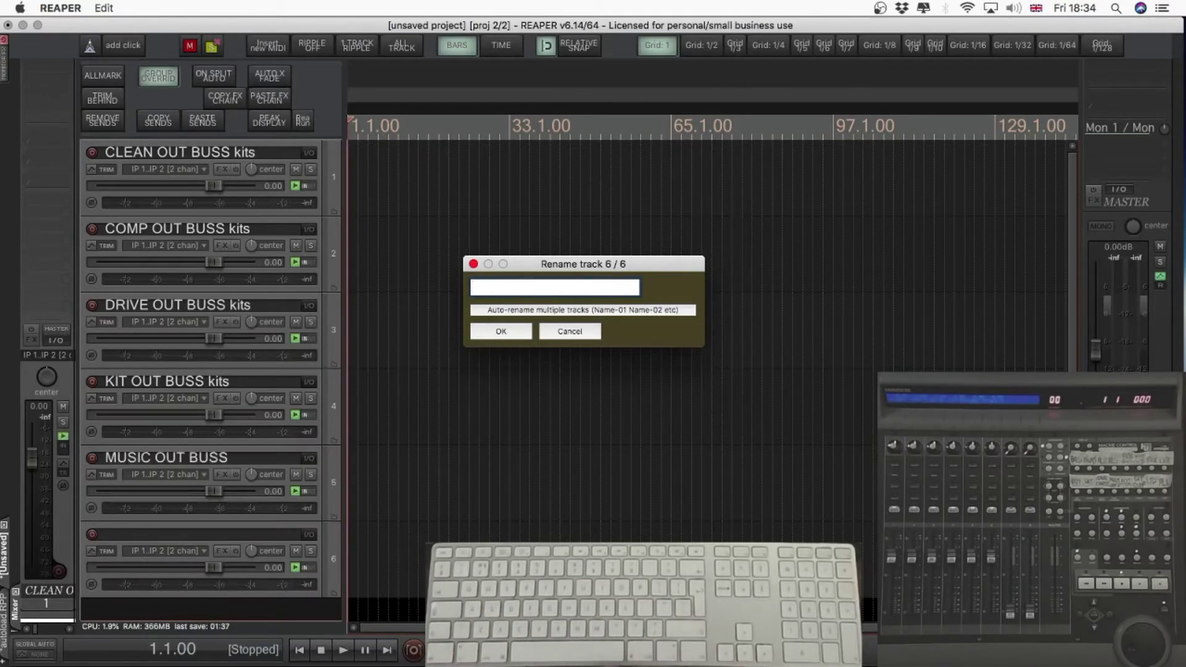
pyautogui.write('MASTER ')
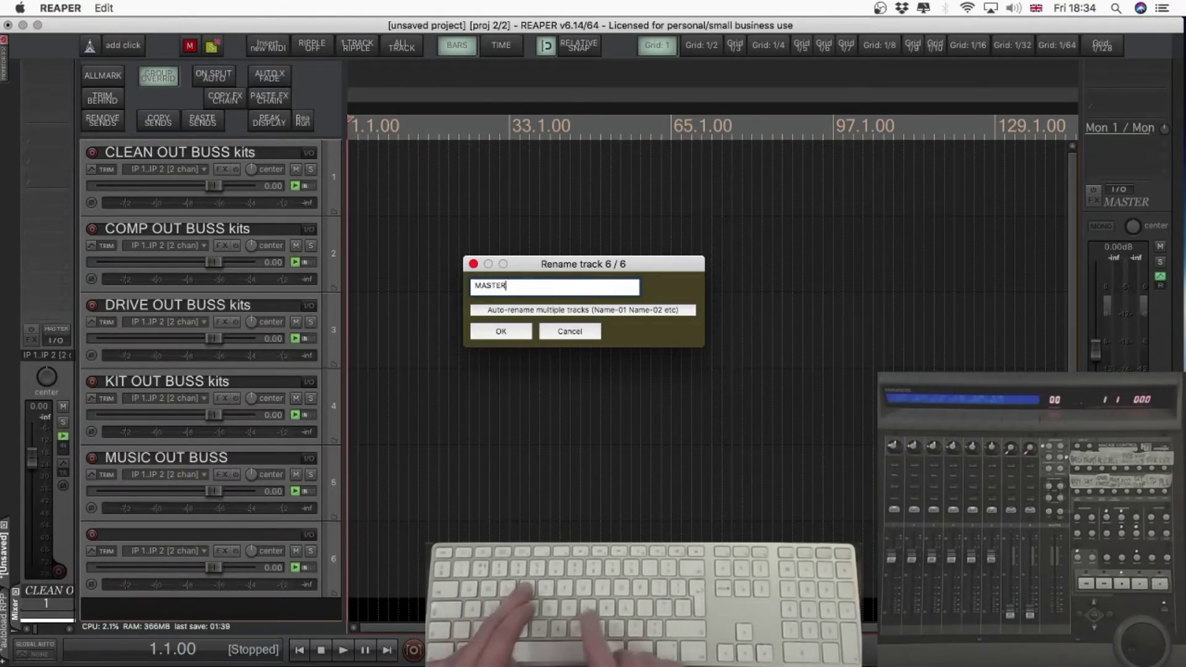
pyautogui.write('OUT B')
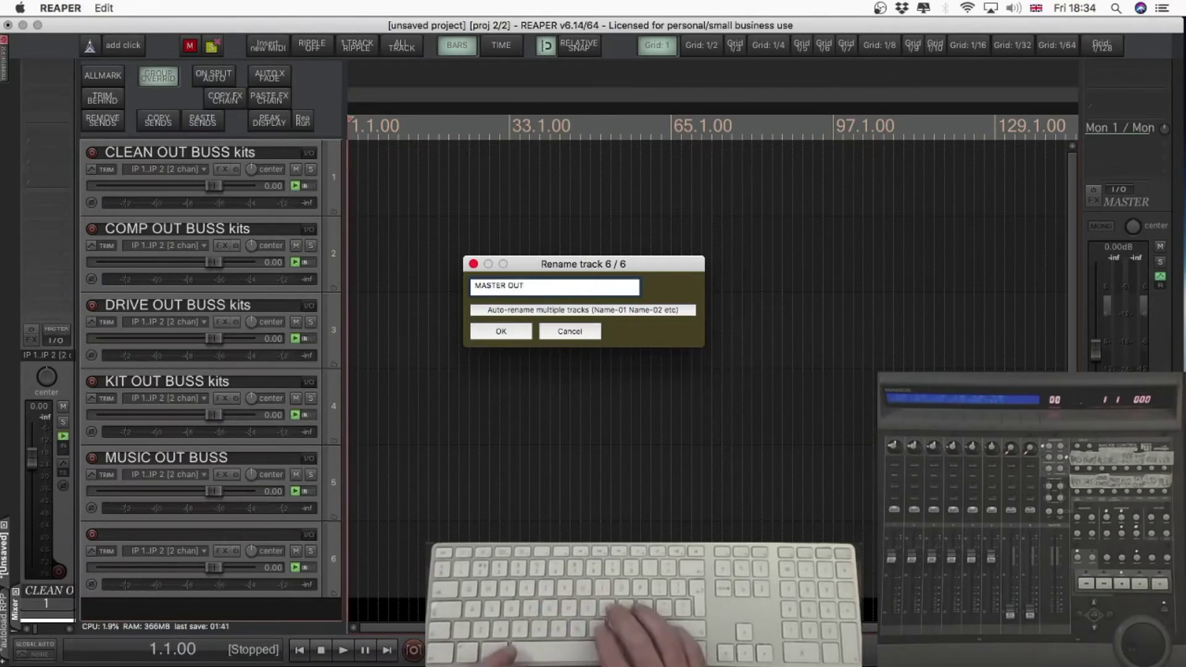
pyautogui.write('USS')
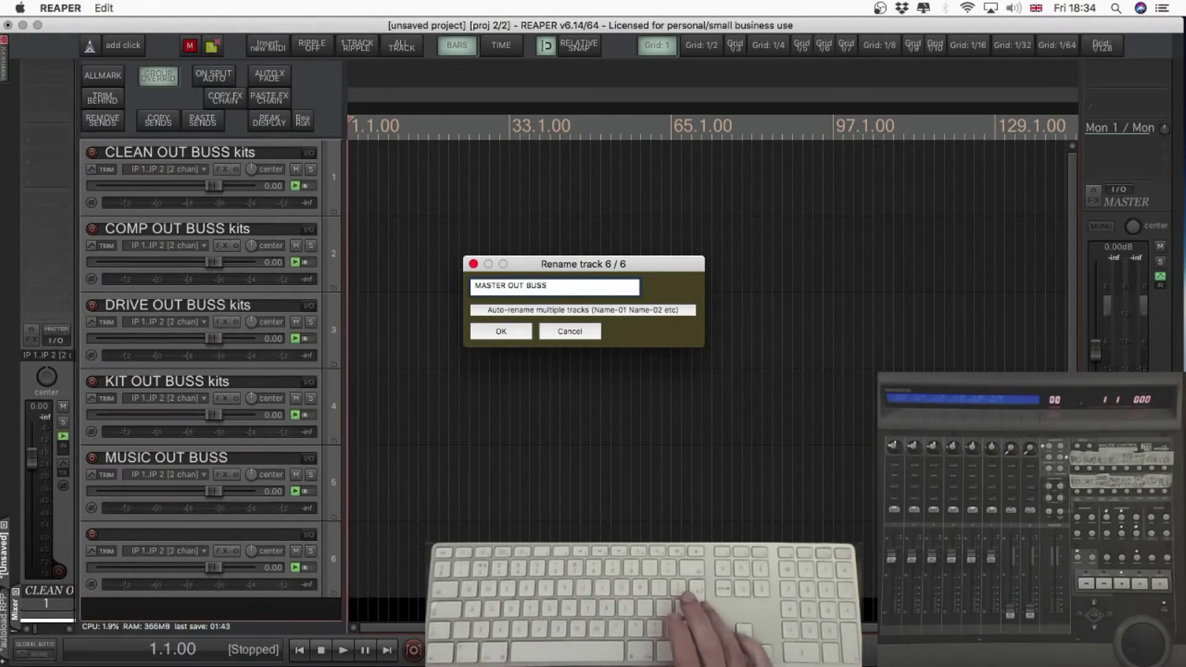
pyautogui.press('Return')
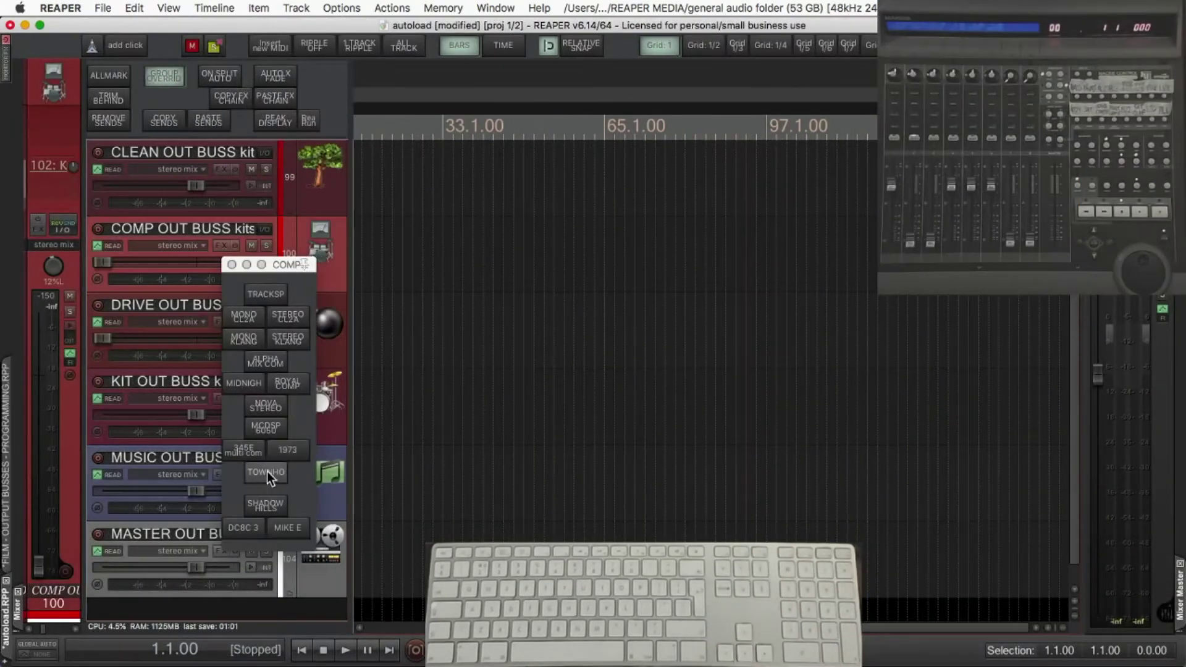
# Step: Put the chosen compressor on COMP OUT BUSS and Tape saturation on DRIVE OUT BUSS
pyautogui.click(267, 472)
pyautogui.press('Down')
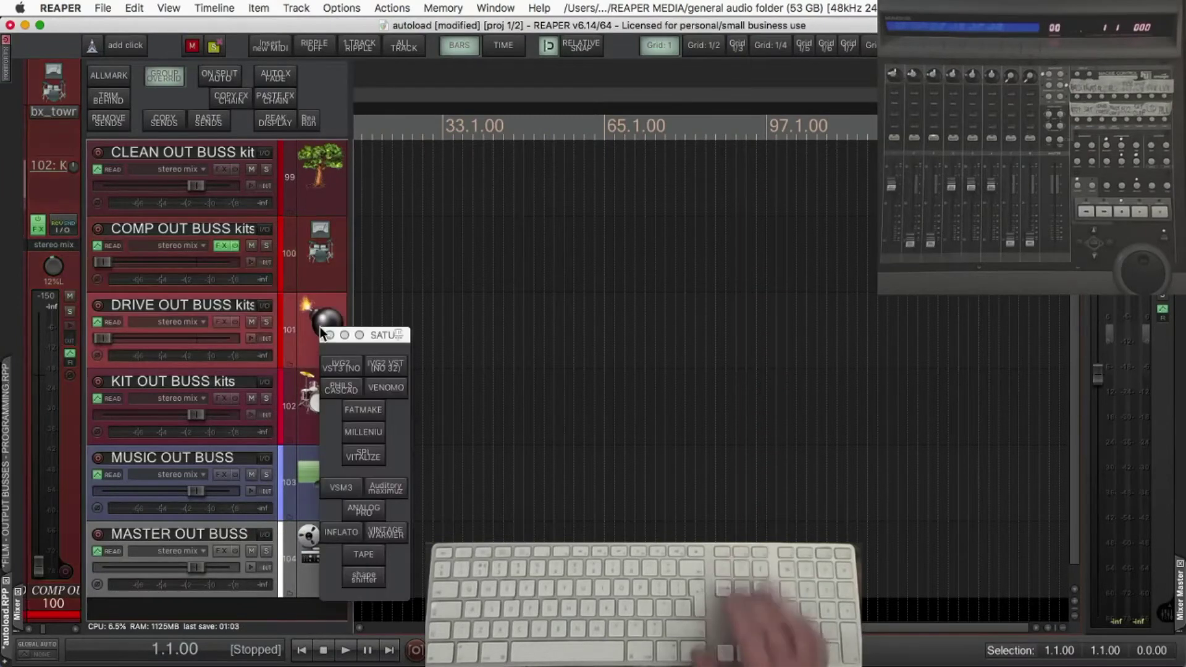
pyautogui.click(365, 559)
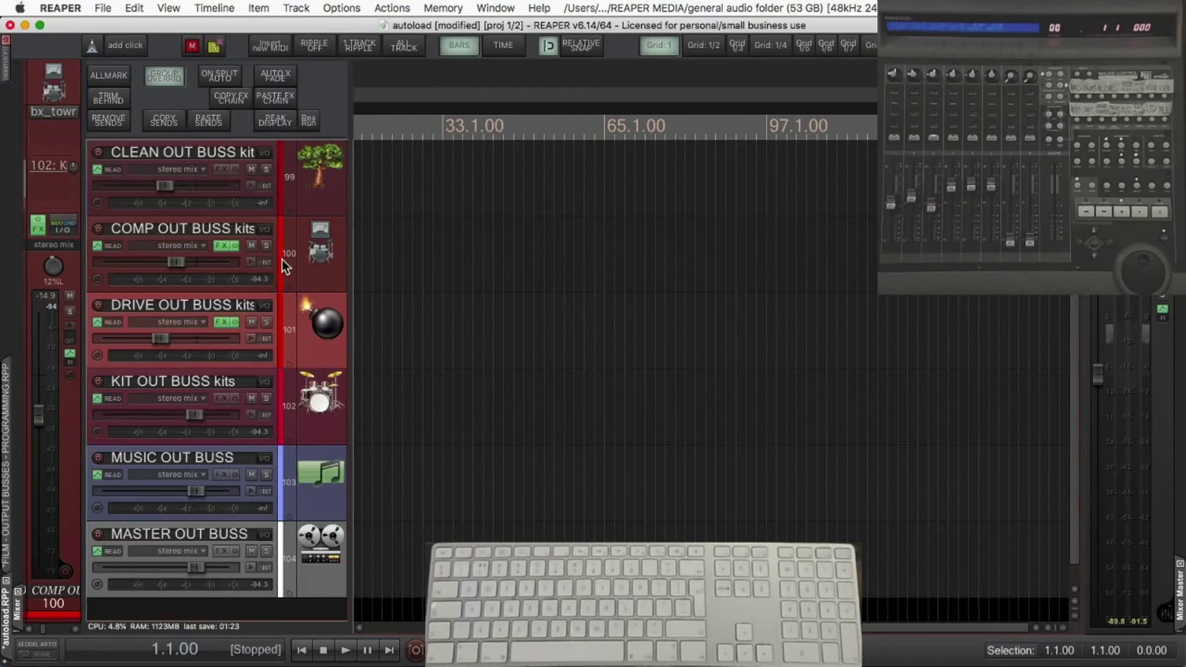
# Step: Select each buss track in turn, from KIT and CLEAN down to MASTER OUT BUSS
pyautogui.click(189, 414)
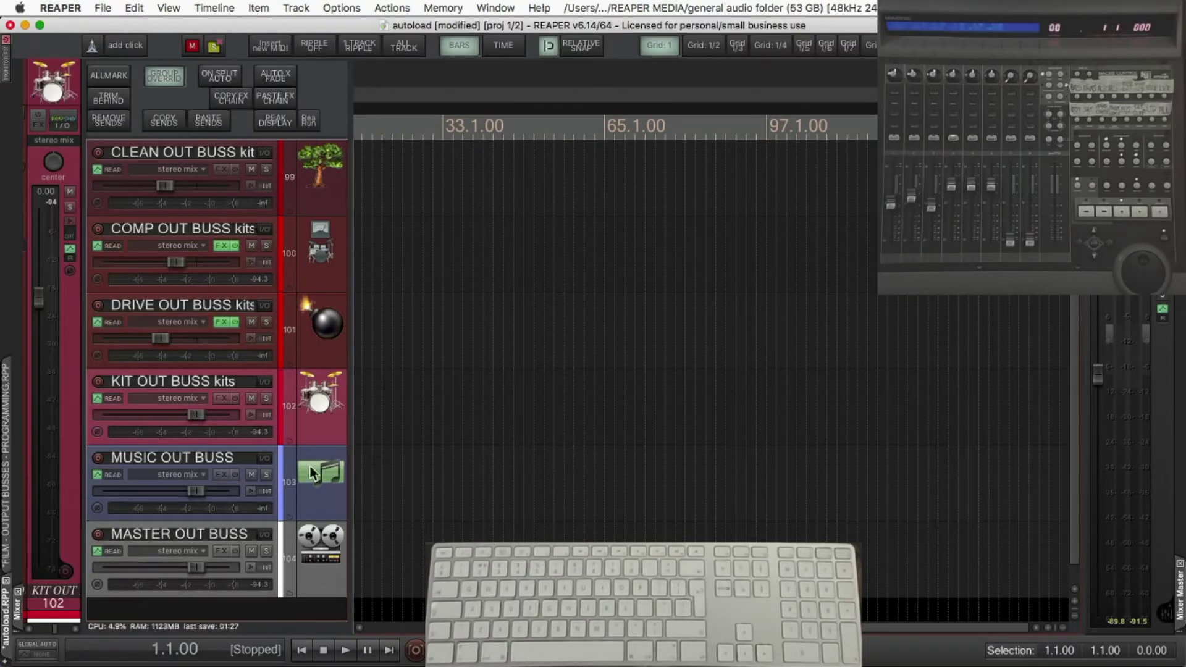
pyautogui.click(315, 174)
pyautogui.click(323, 257)
pyautogui.click(323, 331)
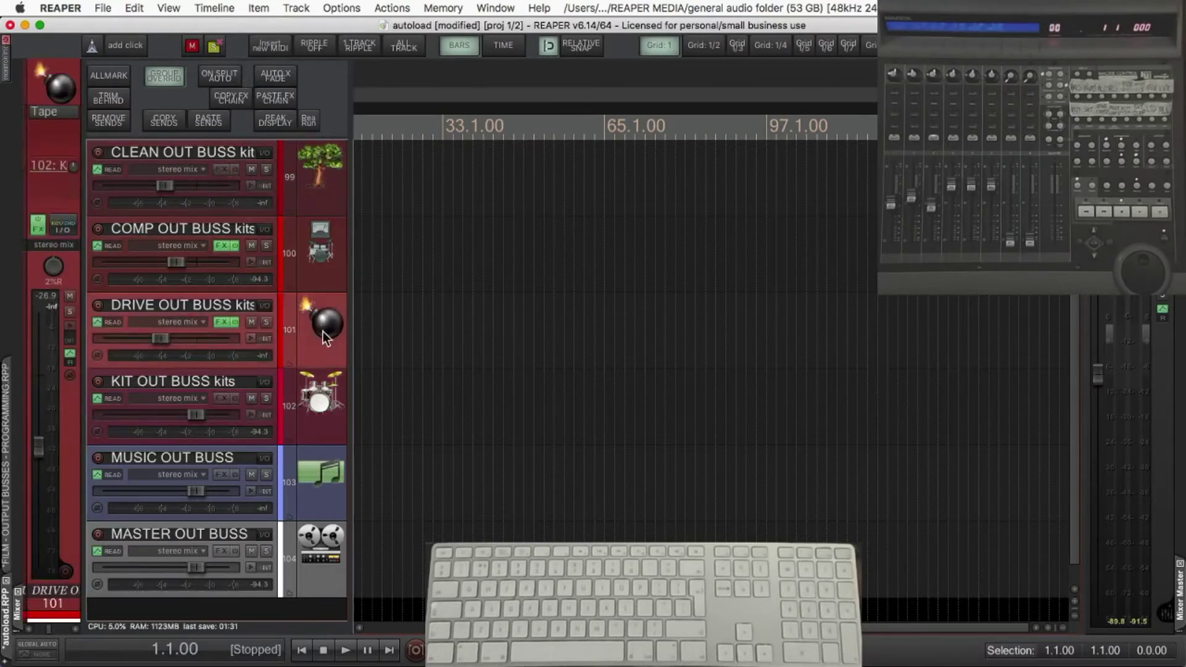
pyautogui.click(315, 399)
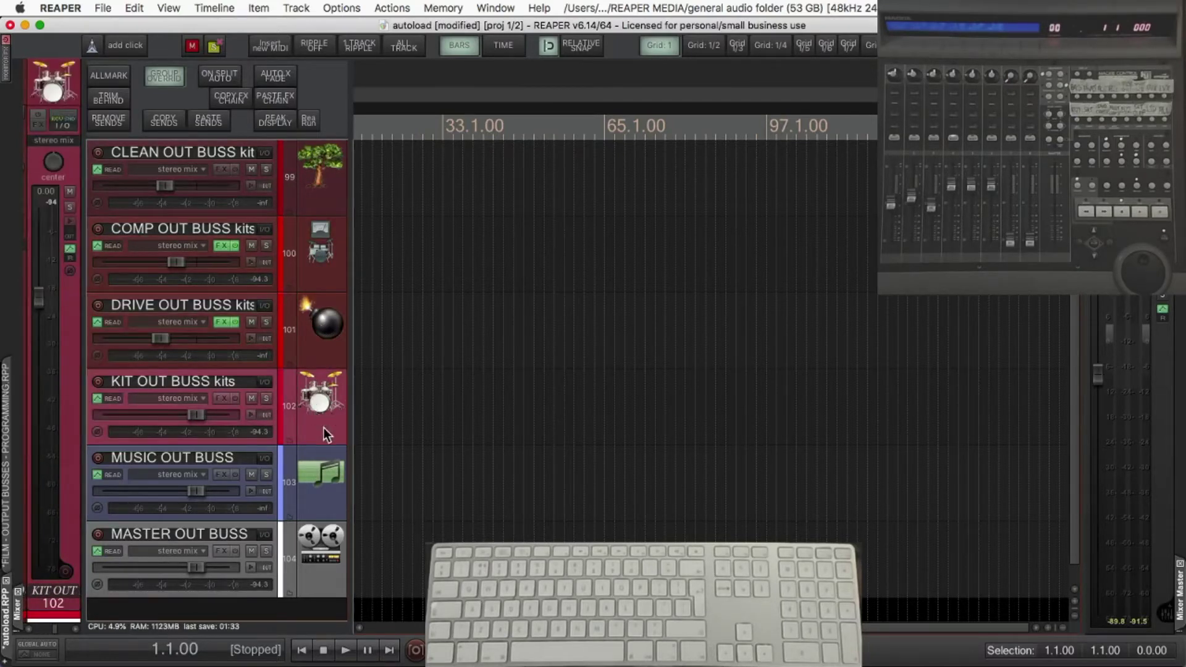
pyautogui.click(326, 482)
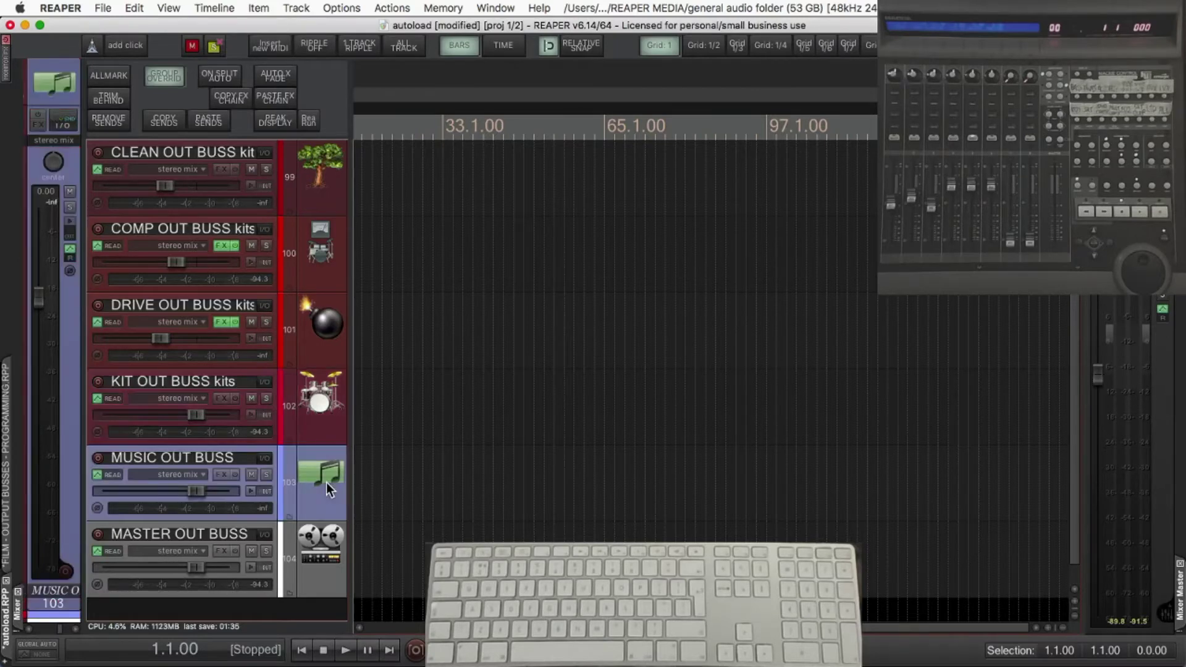
pyautogui.click(326, 416)
pyautogui.click(316, 555)
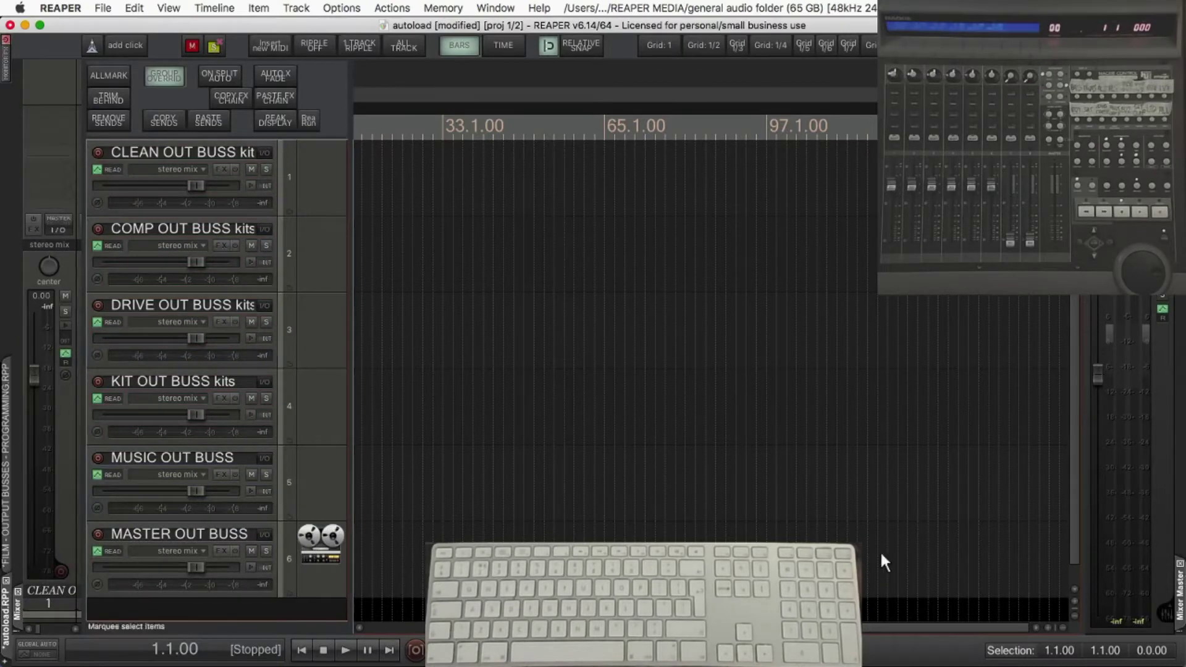
# Step: Disable master send on all tracks and send the drive buss to the kit buss
pyautogui.press('super+a')
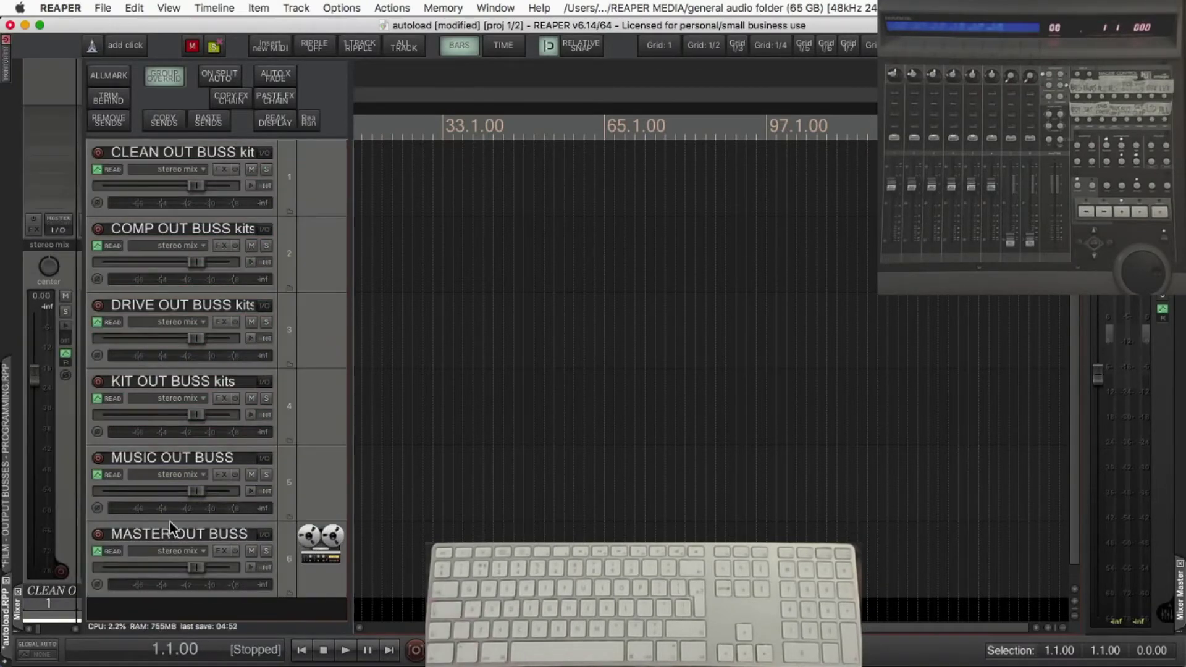
pyautogui.click(263, 532)
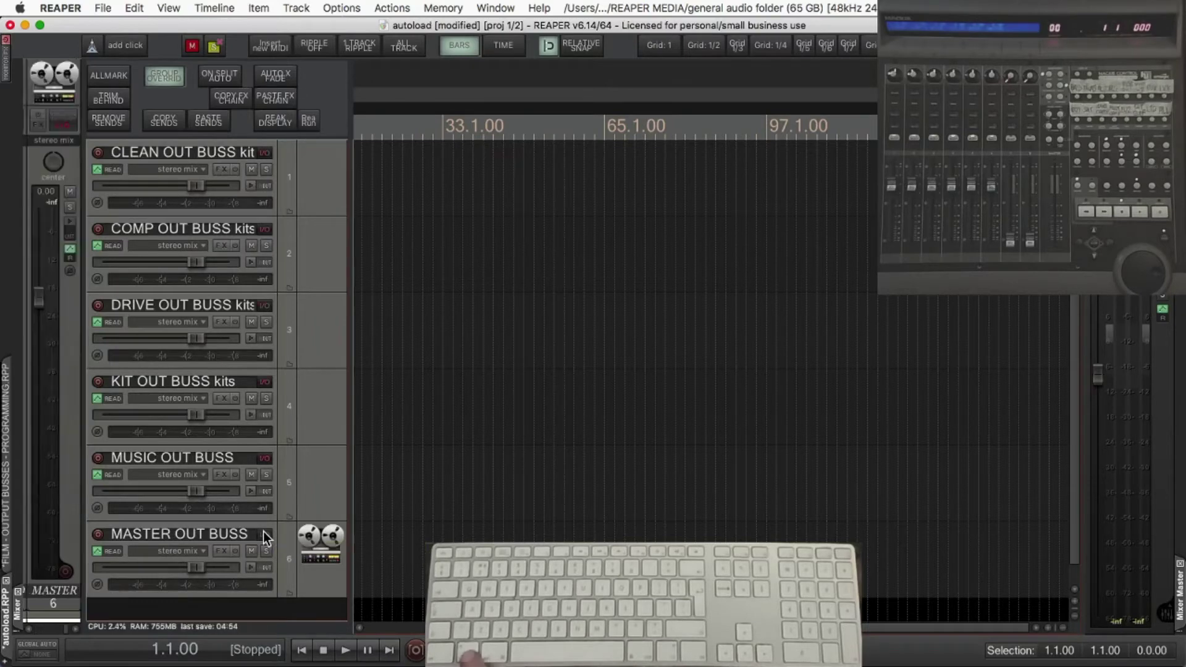
pyautogui.press('Escape')
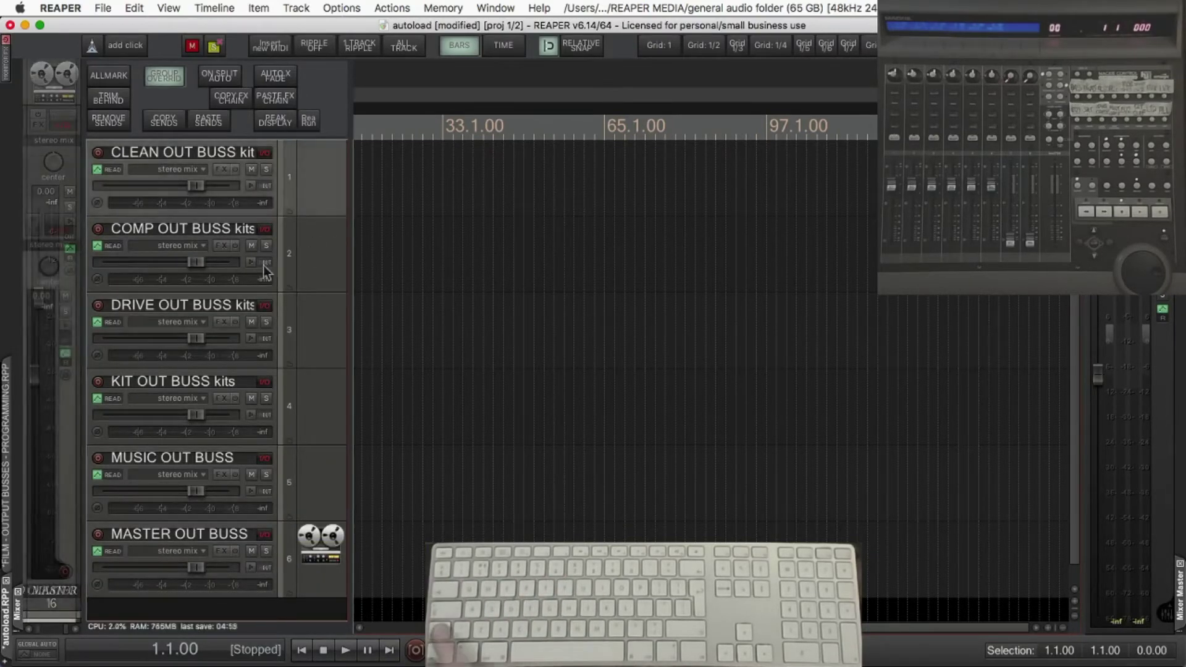
pyautogui.click(319, 333)
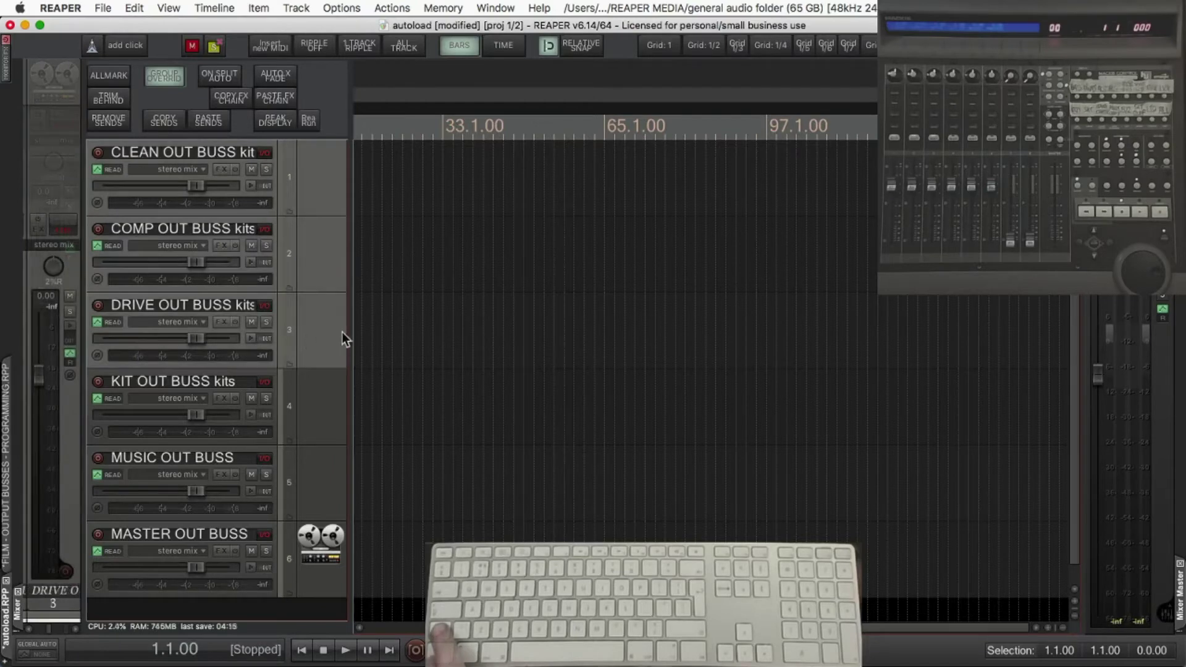
pyautogui.rightClick(266, 306)
pyautogui.moveTo(287, 336)
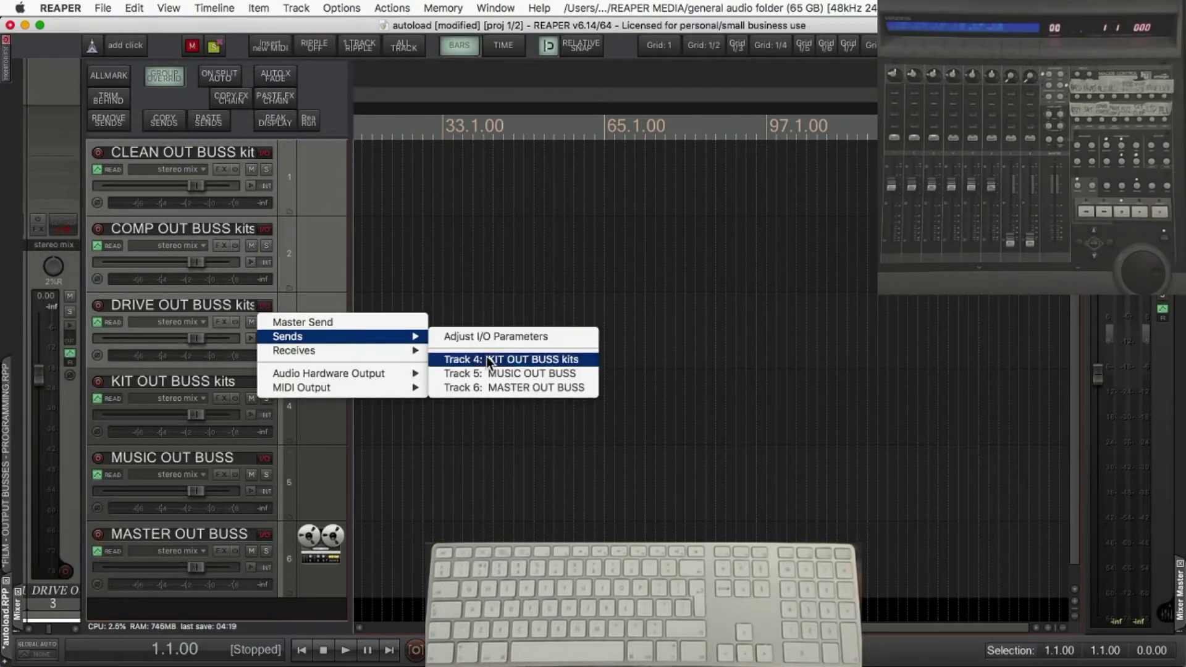
pyautogui.click(486, 358)
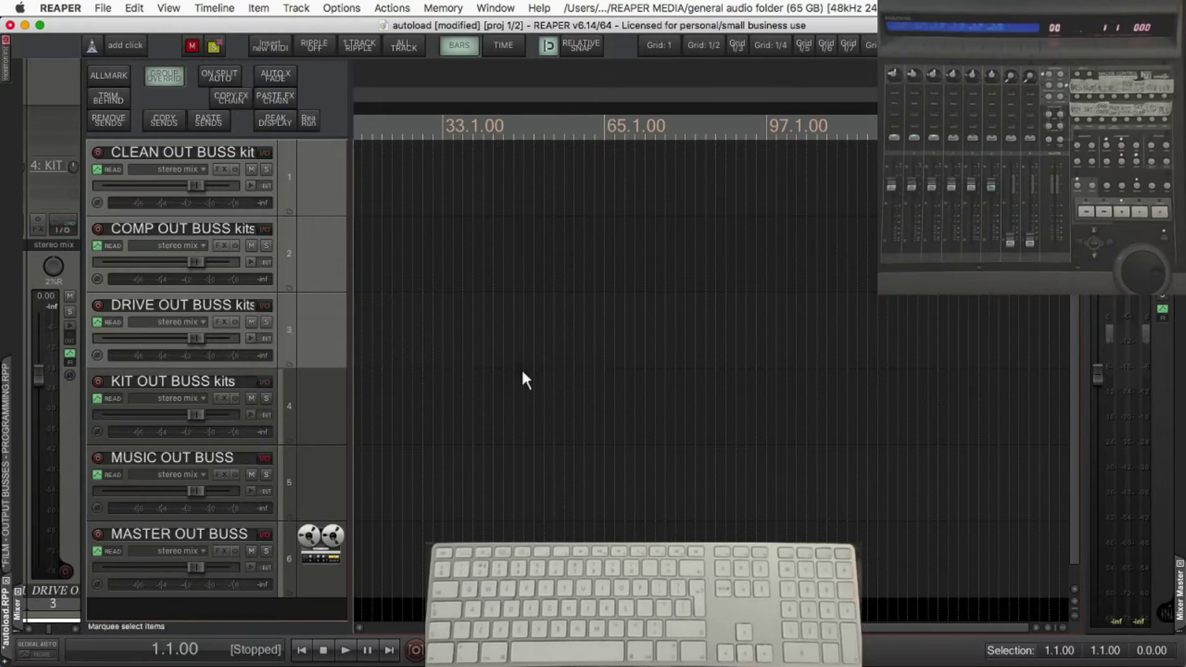
# Step: Route the kit and music busses to MASTER OUT BUSS by dragging
pyautogui.click(297, 408)
pyautogui.moveTo(263, 383); pyautogui.dragTo(281, 464)
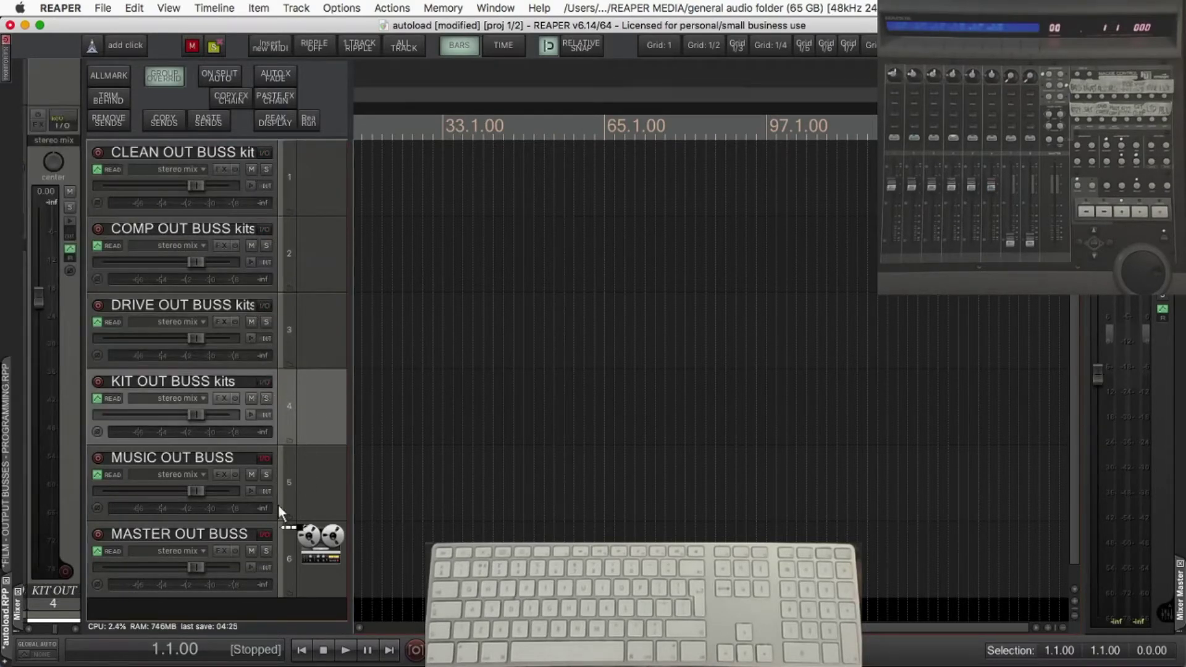
pyautogui.moveTo(278, 505); pyautogui.dragTo(276, 531)
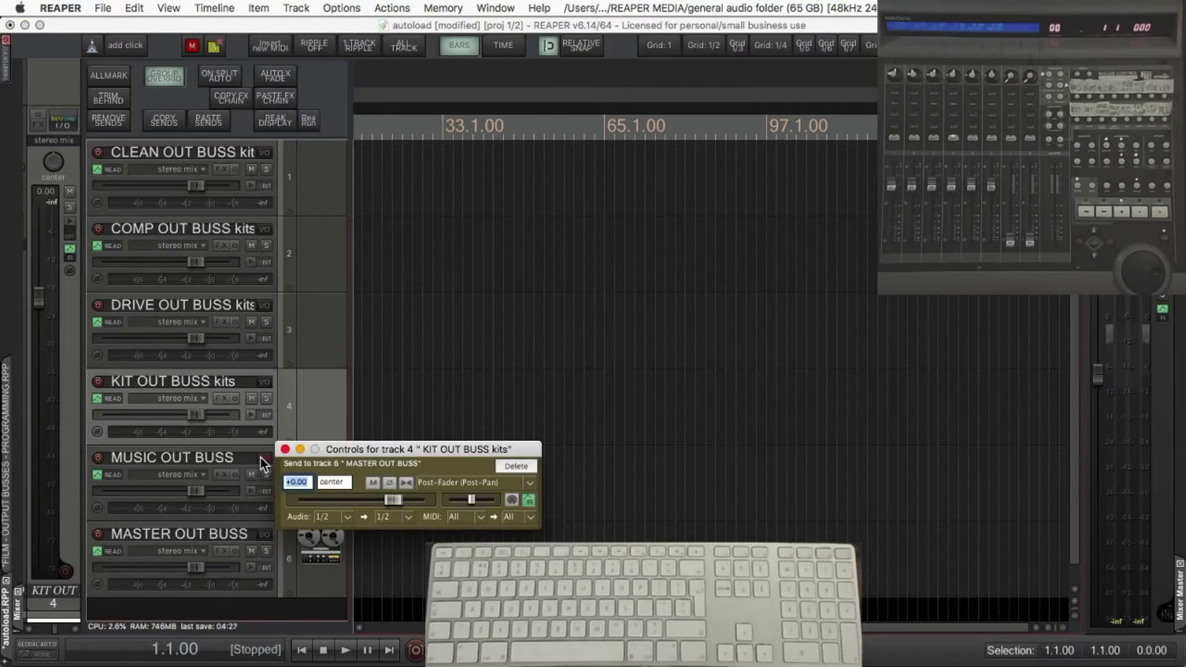
pyautogui.moveTo(260, 457); pyautogui.dragTo(309, 517)
pyautogui.moveTo(288, 558); pyautogui.dragTo(288, 560)
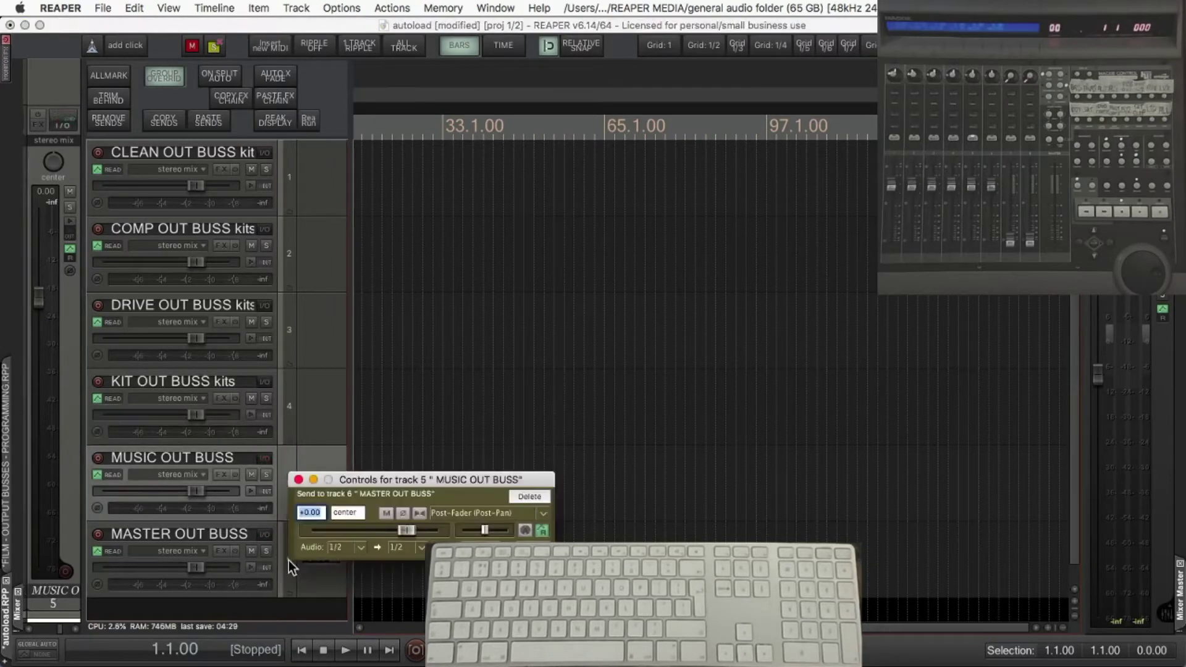
pyautogui.click(298, 480)
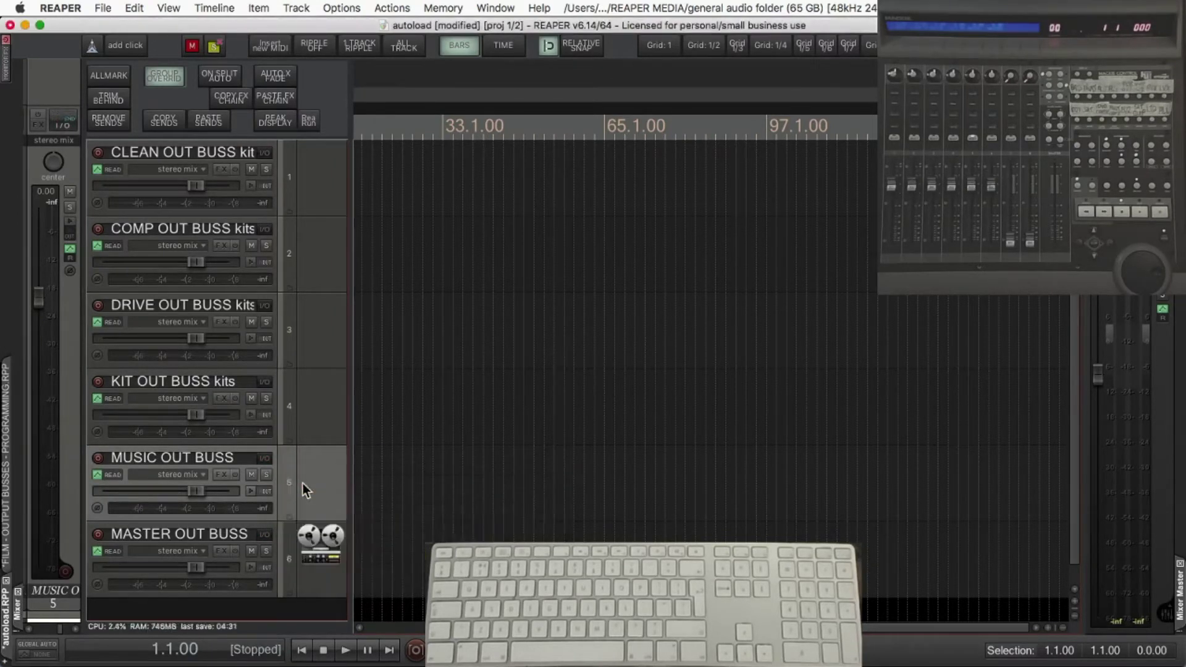
pyautogui.click(264, 152)
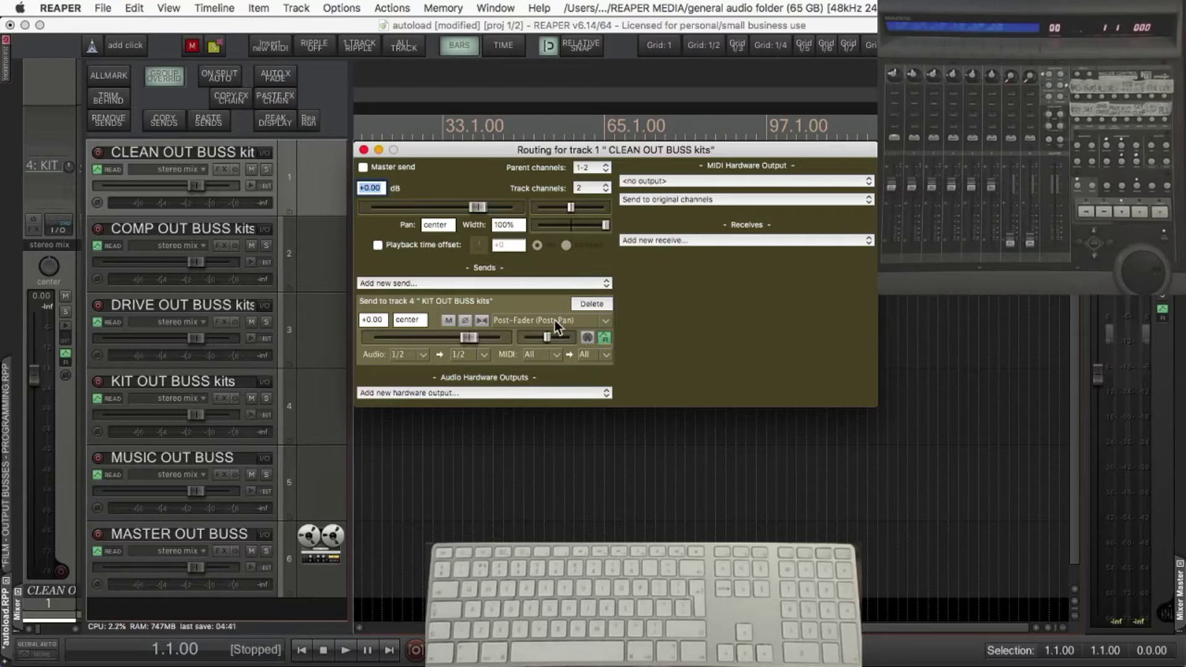
# Step: Add sends from the clean buss to COMP and DRIVE OUT BUSS kits
pyautogui.click(426, 281)
pyautogui.click(433, 291)
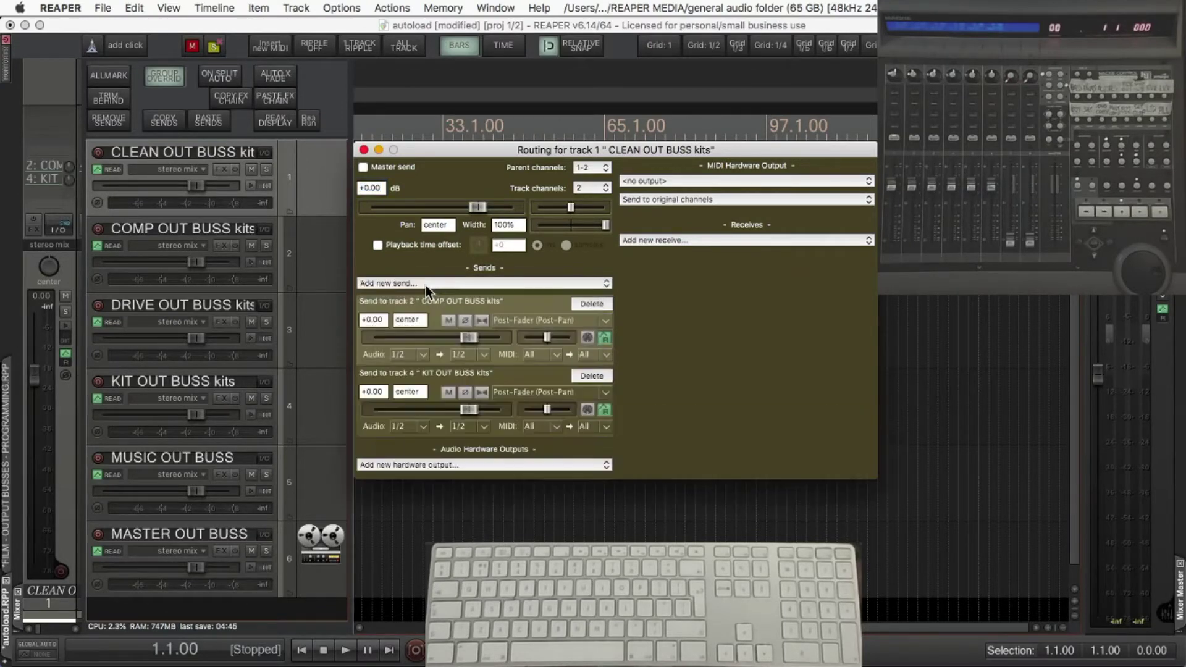
pyautogui.click(425, 286)
pyautogui.click(424, 303)
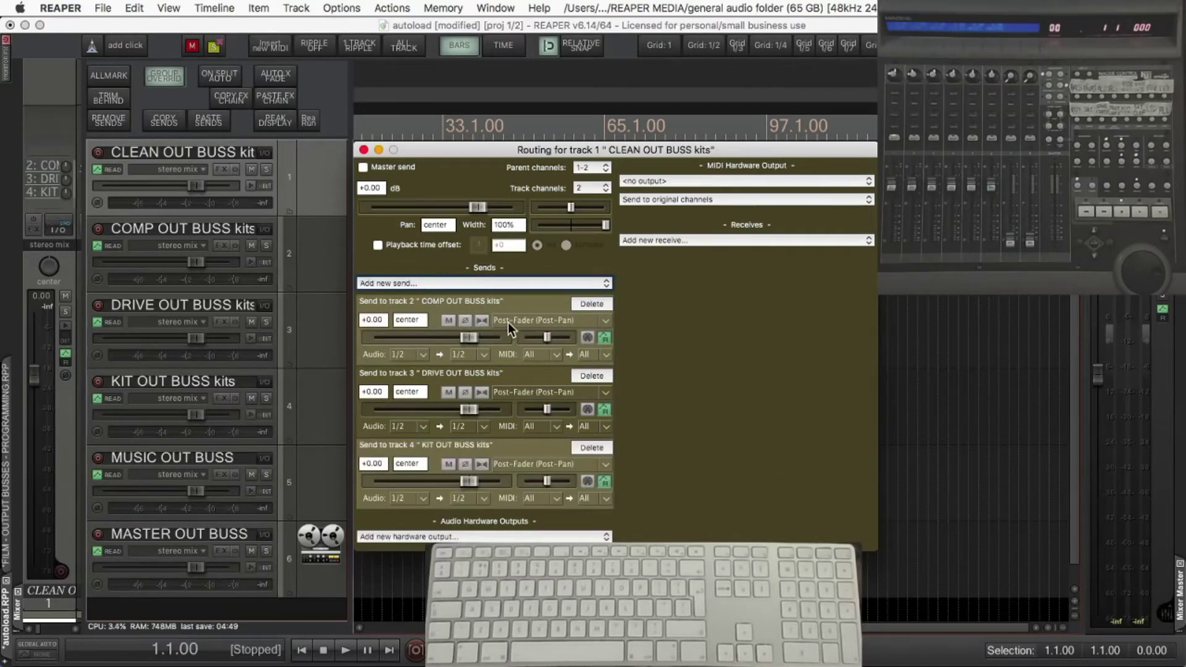
# Step: Set the COMP and DRIVE sends to Pre-Fader (Post-FX)
pyautogui.click(524, 318)
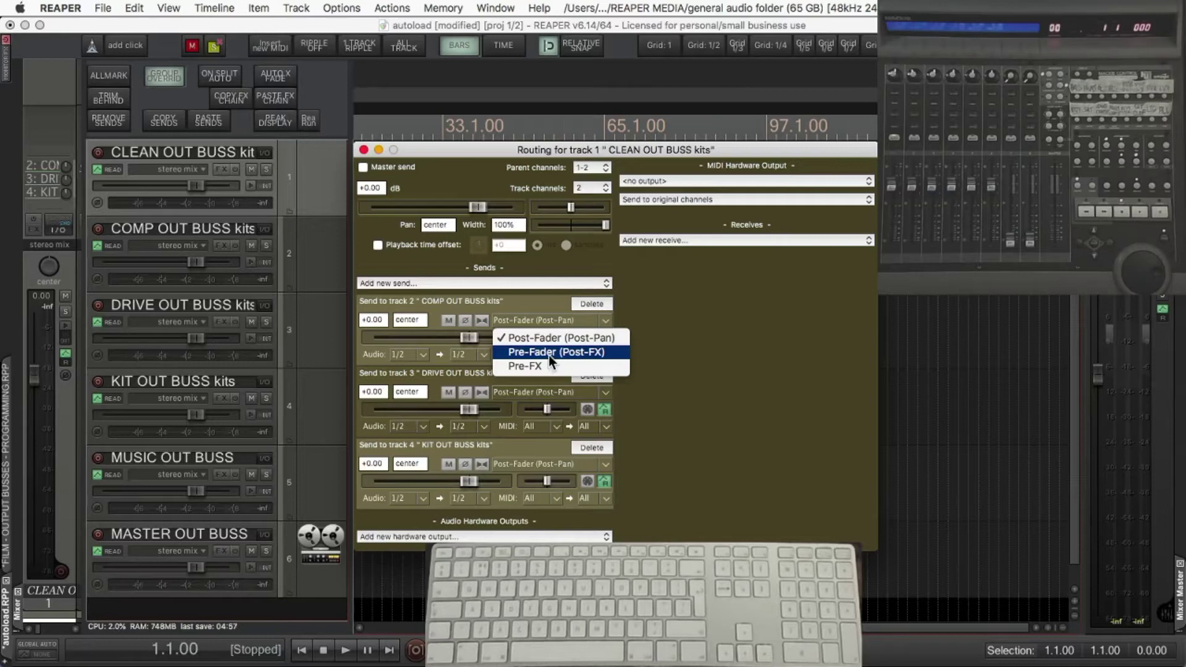
pyautogui.click(549, 357)
pyautogui.click(537, 393)
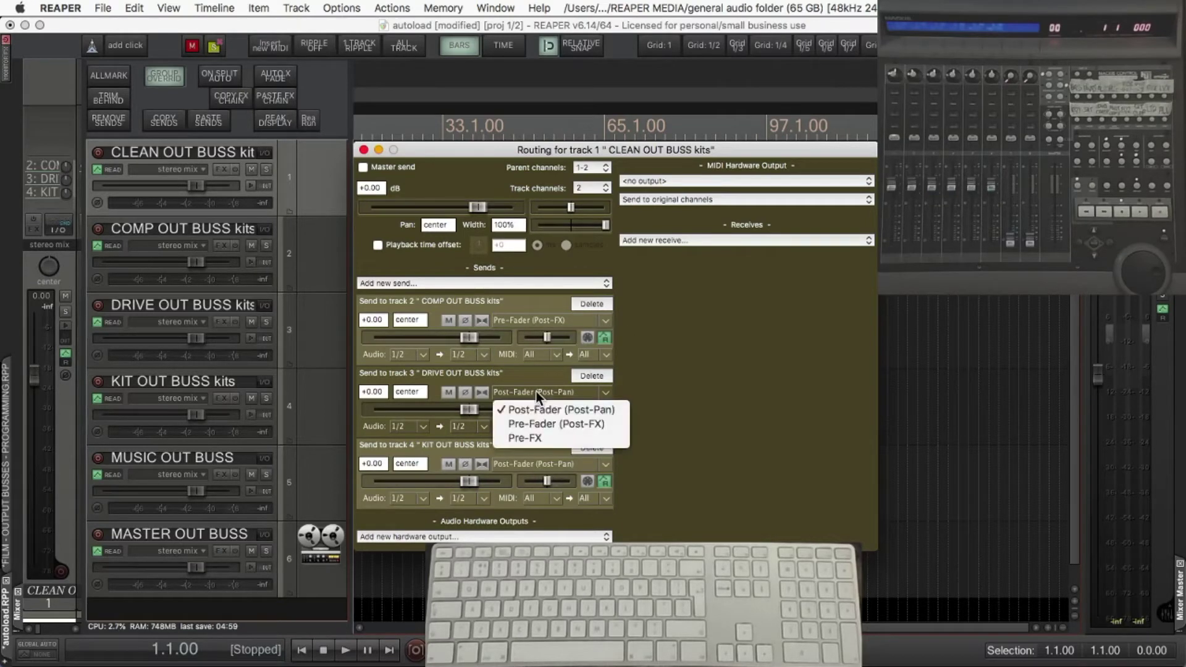
pyautogui.click(542, 423)
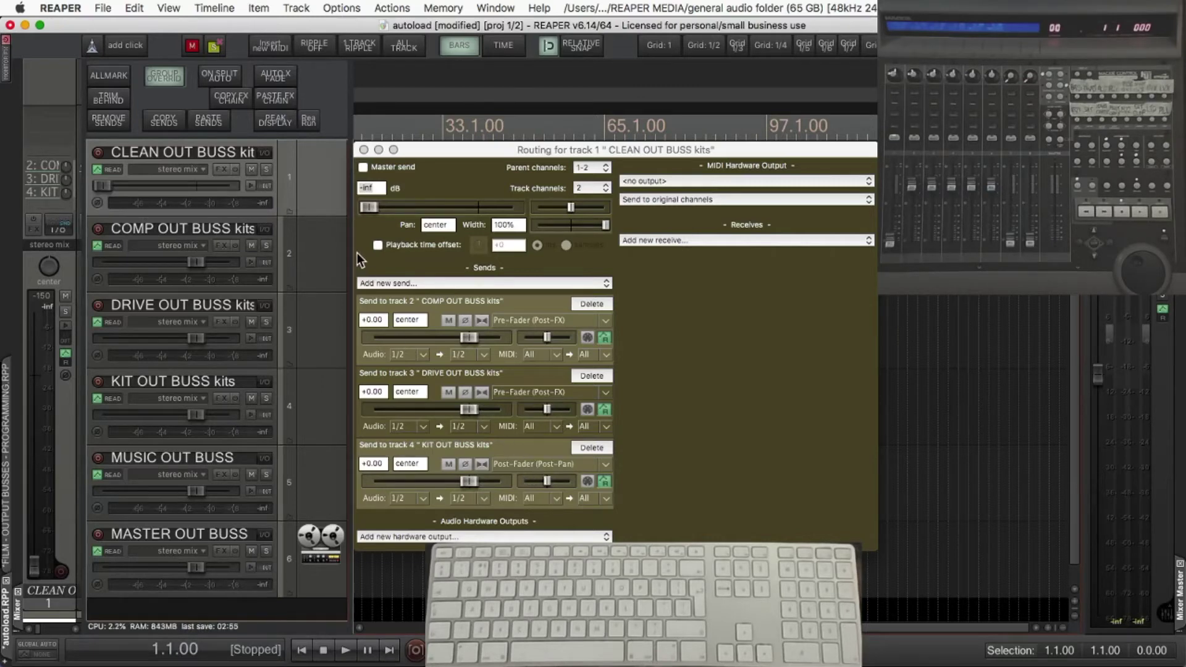
pyautogui.click(363, 151)
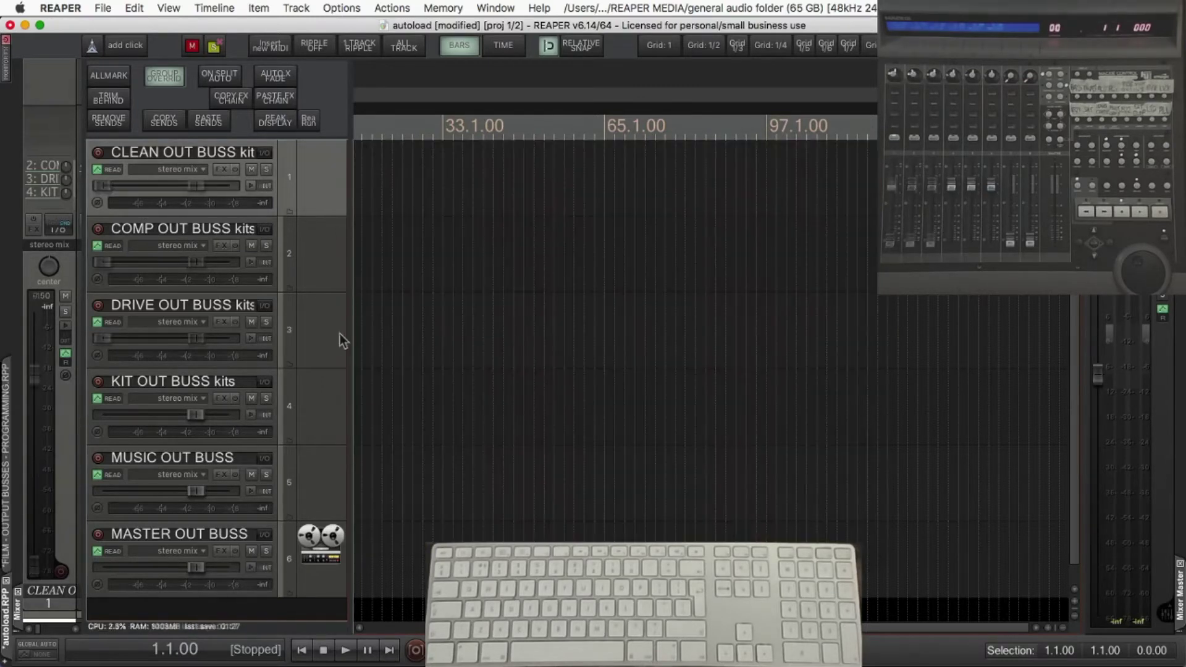
pyautogui.keyDown('shift'); pyautogui.click(332, 398); pyautogui.keyUp('shift')
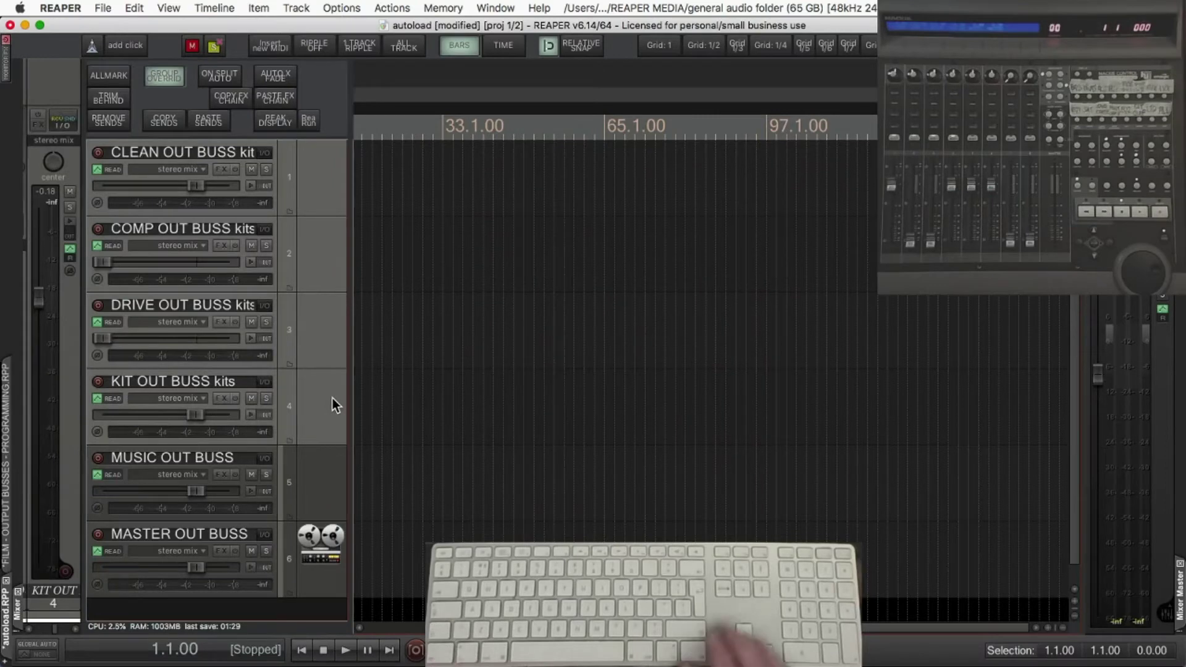
pyautogui.press('KP_Divide')
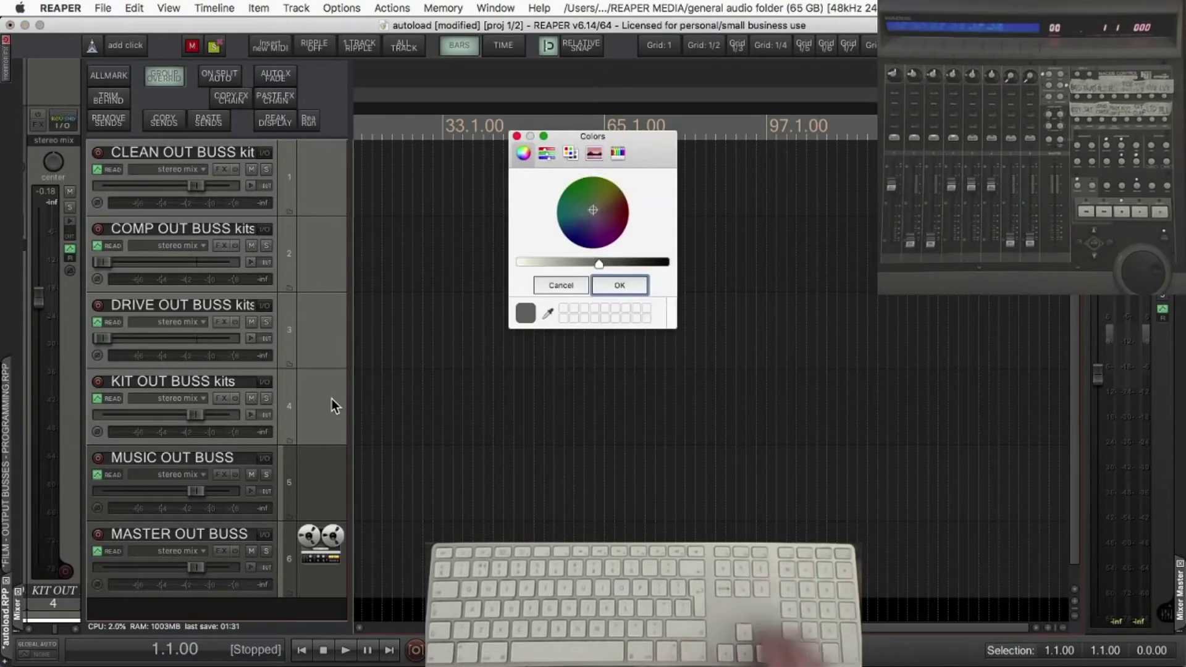
pyautogui.click(616, 209)
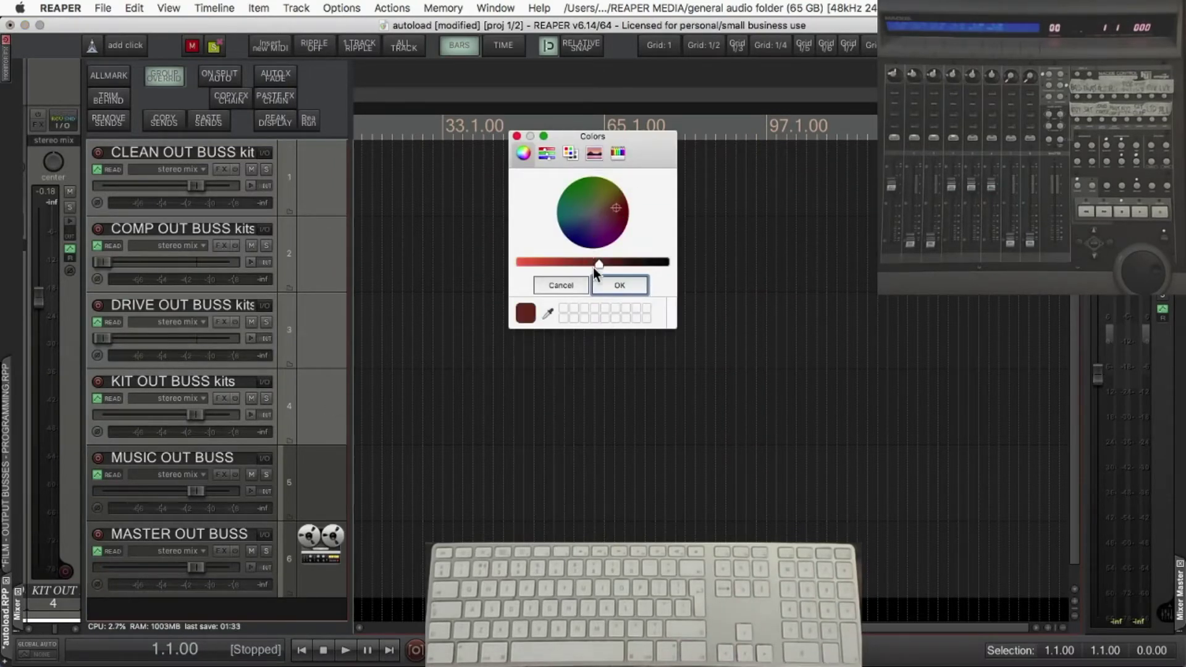
pyautogui.click(616, 285)
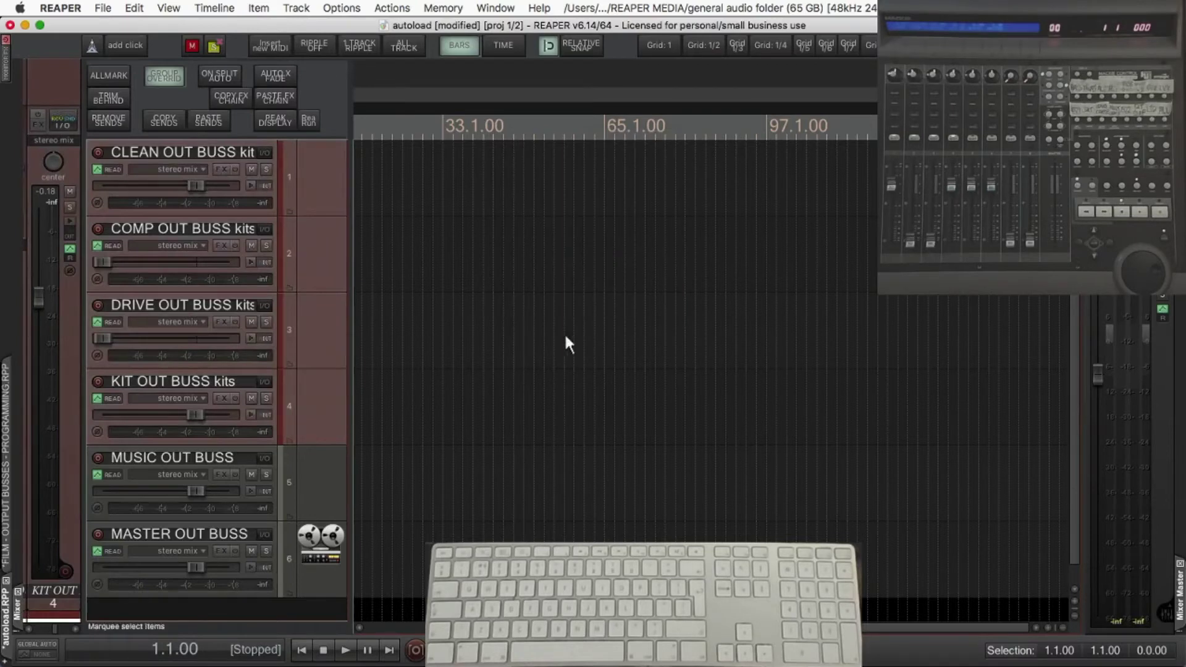
pyautogui.click(325, 491)
pyautogui.press('KP_Divide')
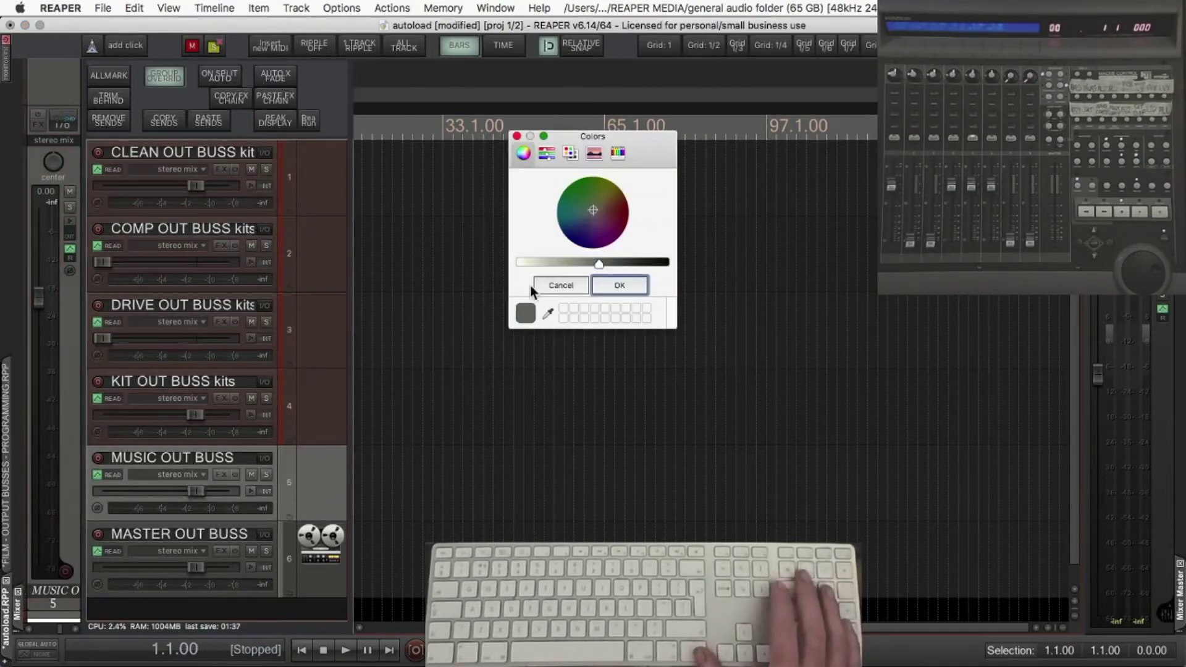
pyautogui.click(576, 220)
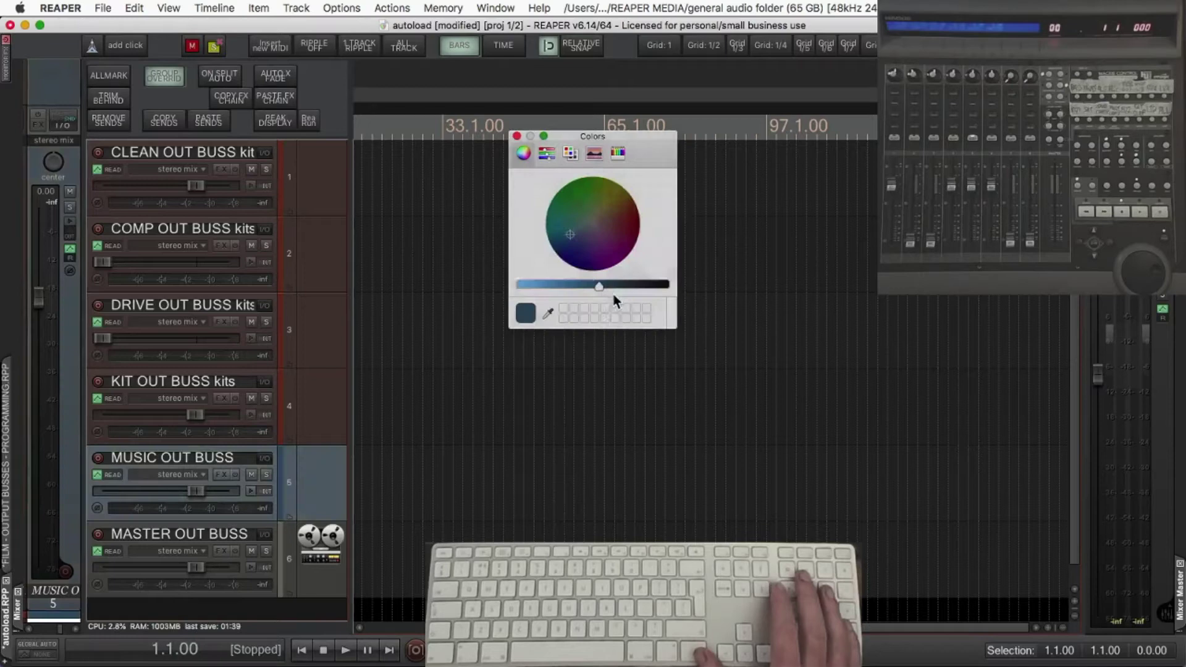
pyautogui.click(615, 285)
pyautogui.click(326, 572)
pyautogui.press('KP_Divide')
pyautogui.moveTo(598, 264); pyautogui.dragTo(519, 263)
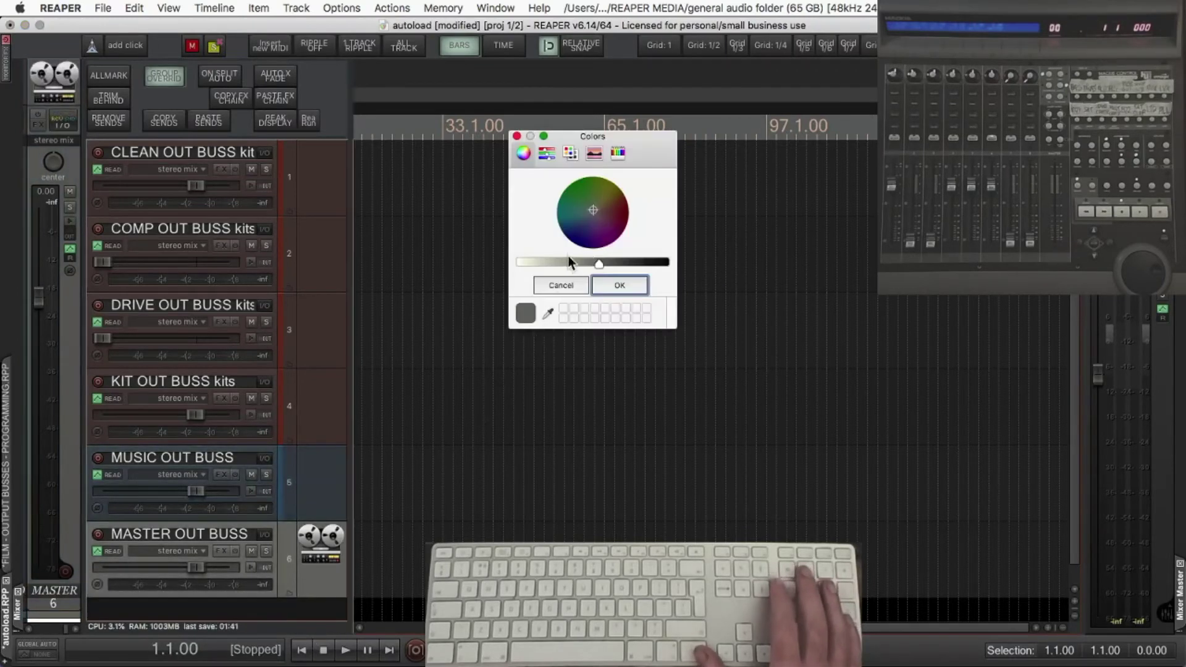
pyautogui.click(623, 285)
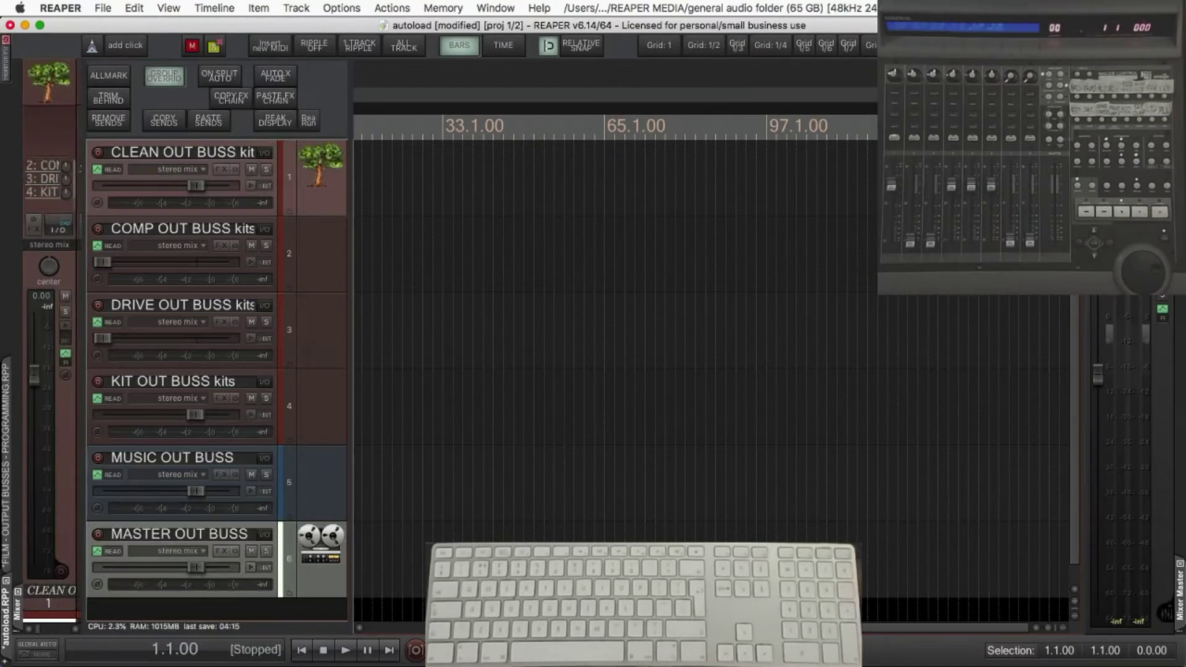
pyautogui.press('Down')
pyautogui.press('Down')
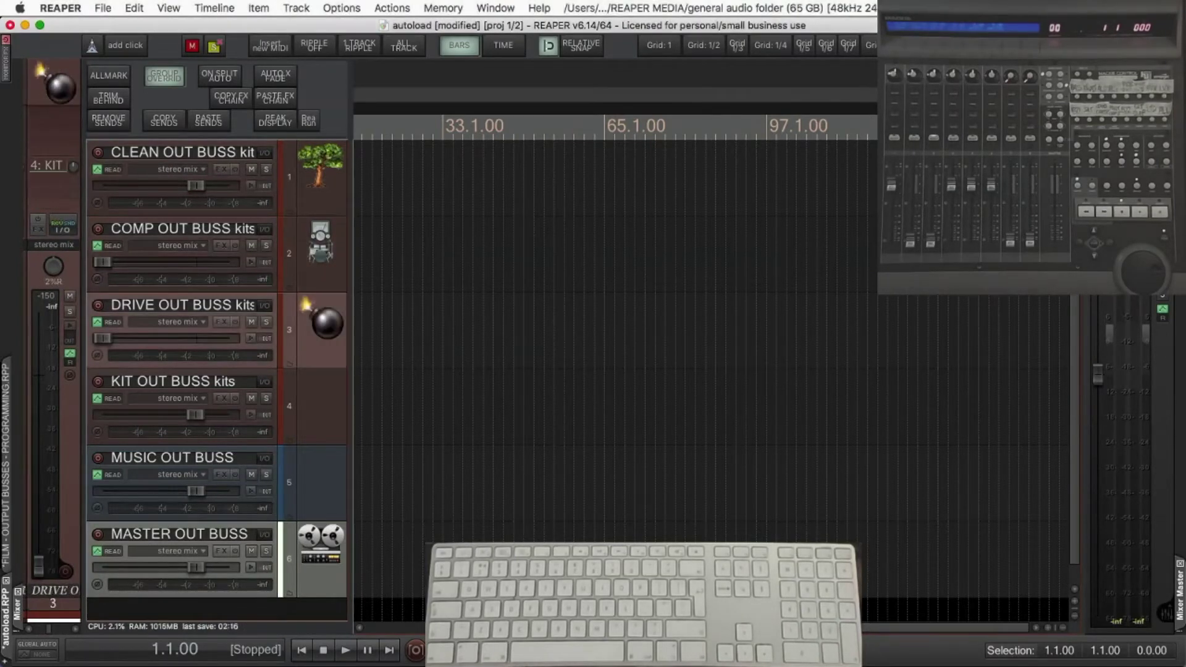
pyautogui.press('Down')
pyautogui.press('Down')
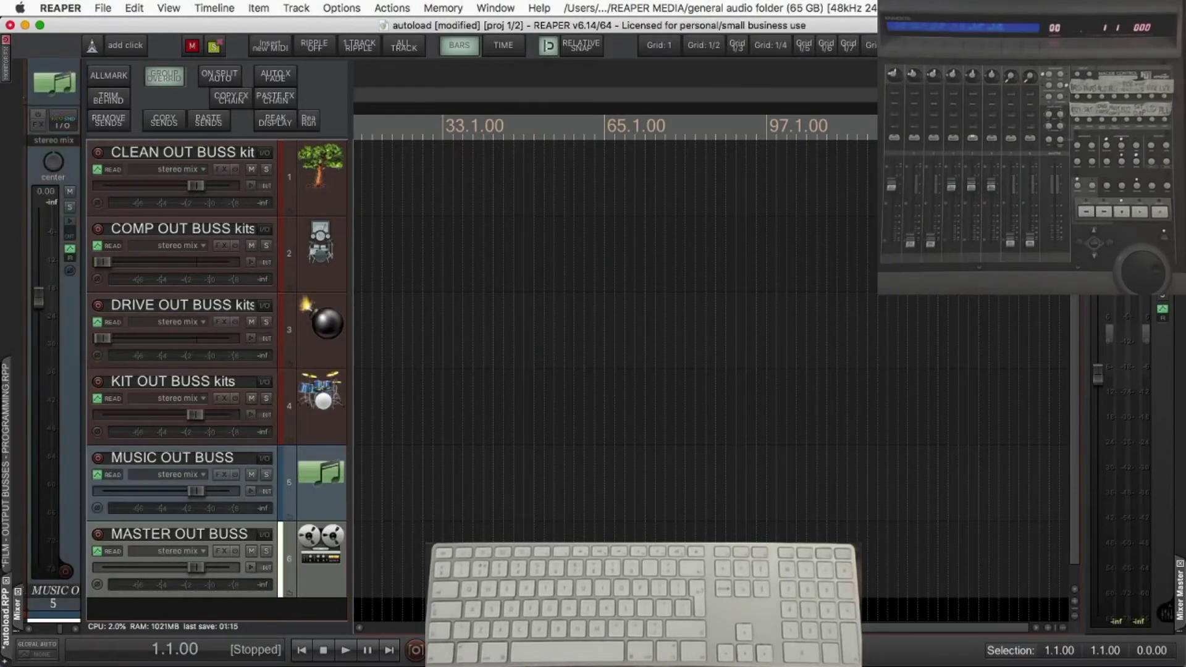
pyautogui.press('Down')
pyautogui.click(264, 534)
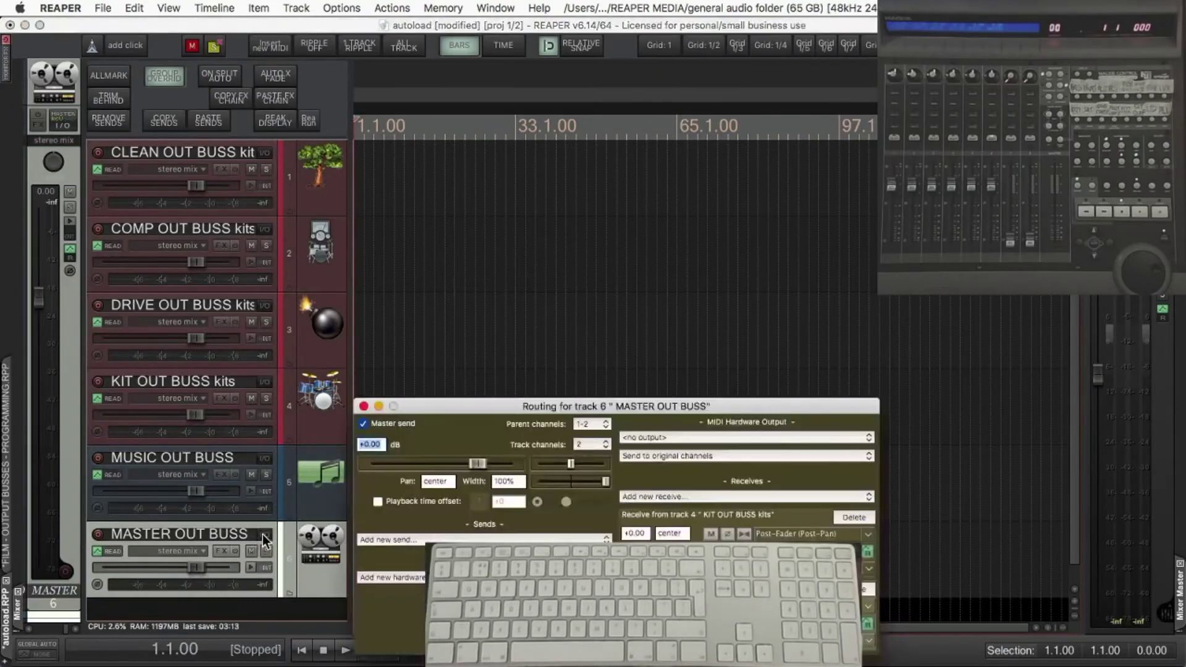
pyautogui.click(363, 407)
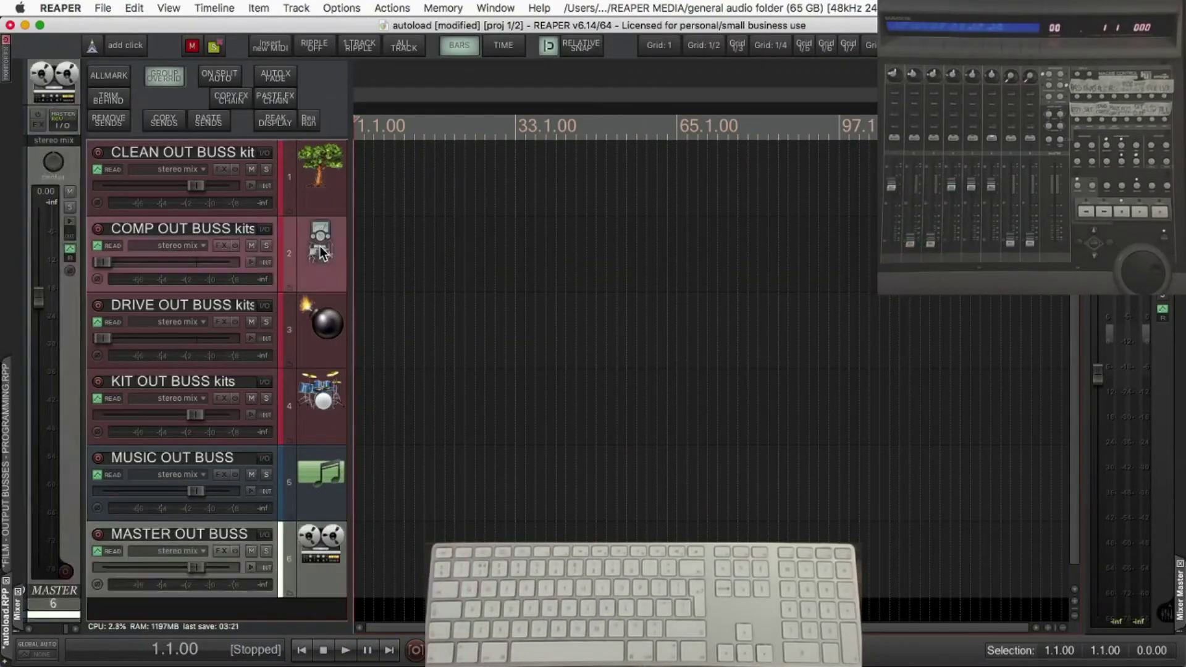
# Step: Add bx_townhouse with the SLAM! preset to the COMP OUT BUSS kits track
pyautogui.click(320, 252)
pyautogui.press('F5')
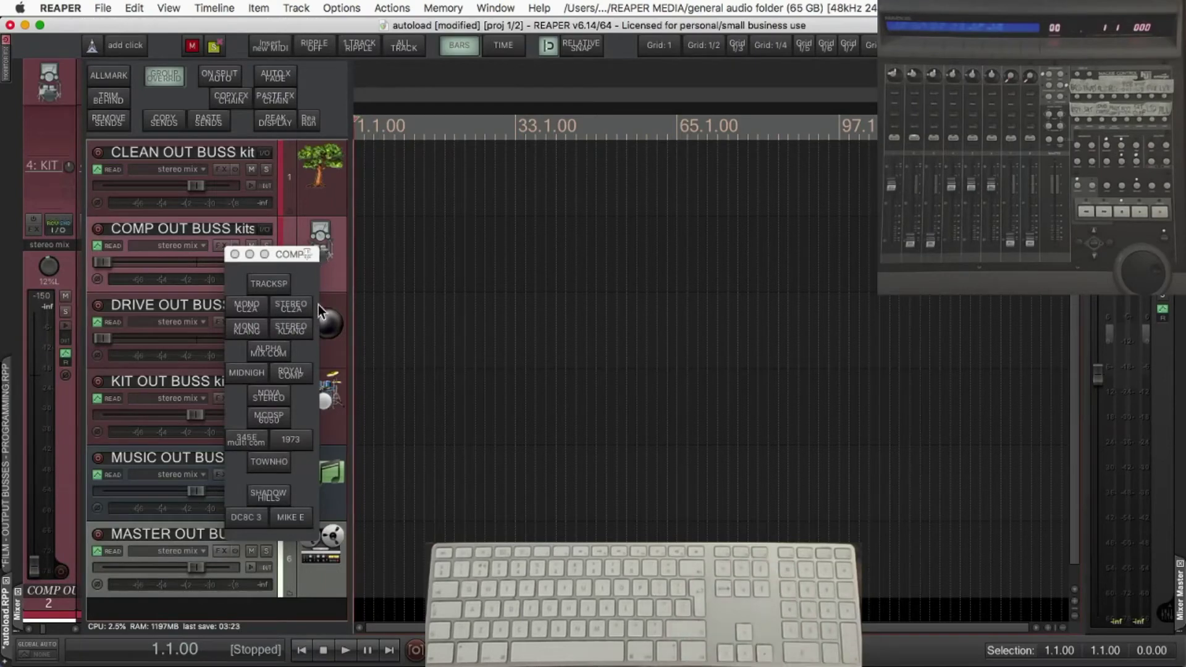
pyautogui.click(276, 457)
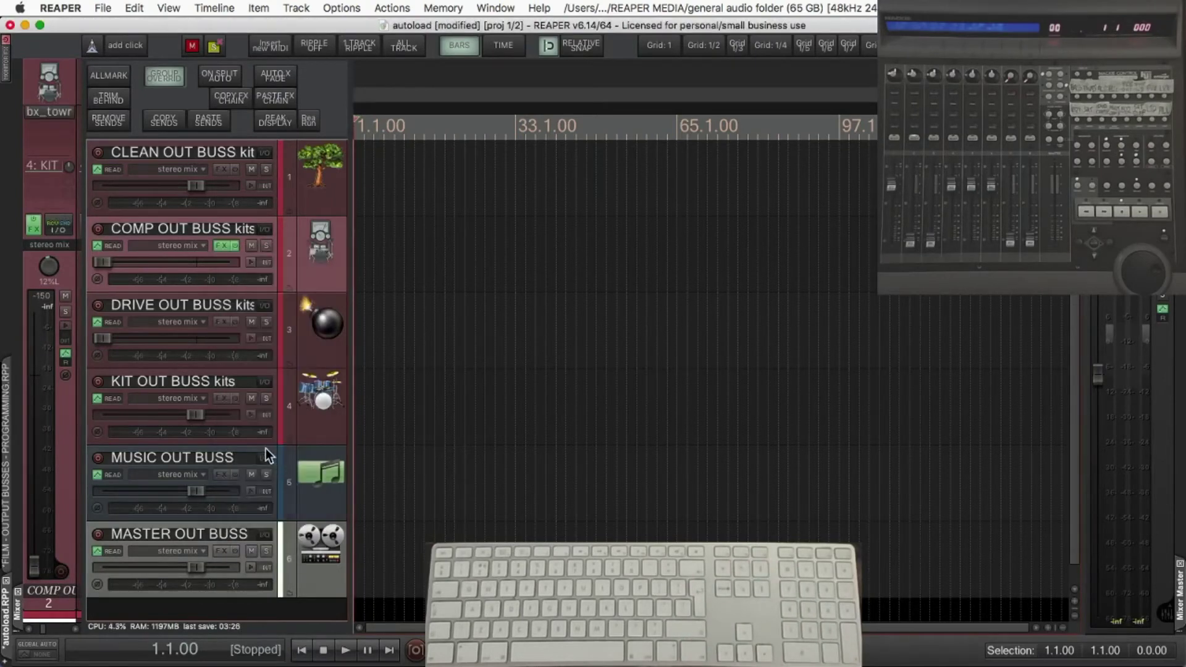
pyautogui.hotkey('shift', 'f')
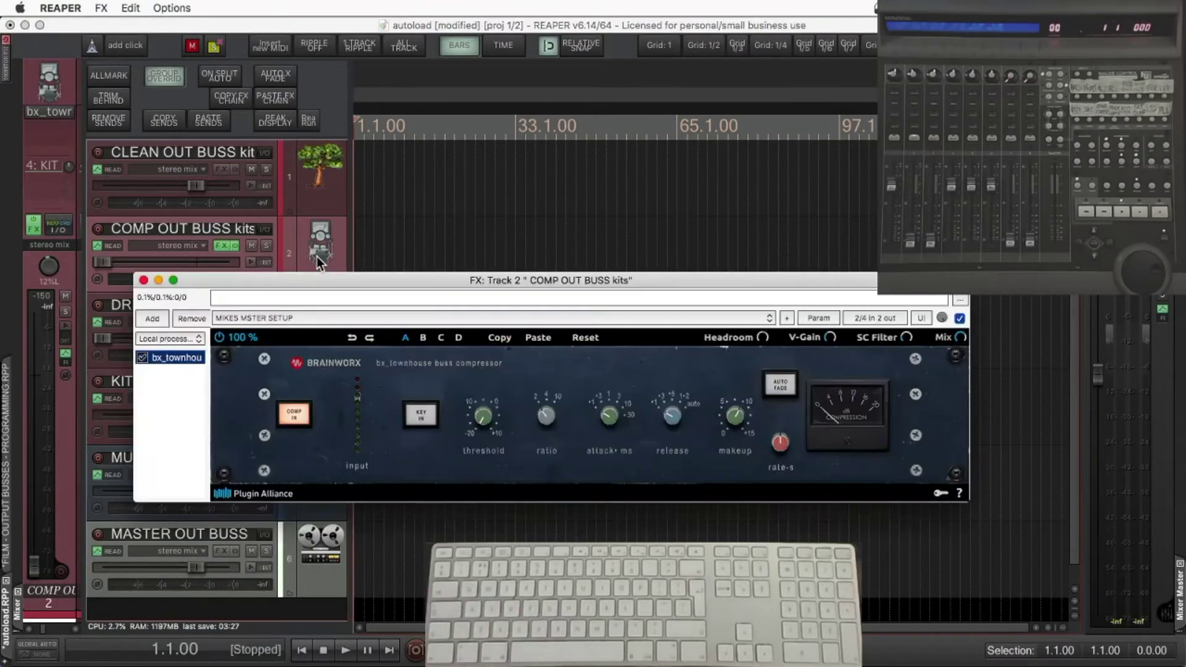
pyautogui.click(302, 319)
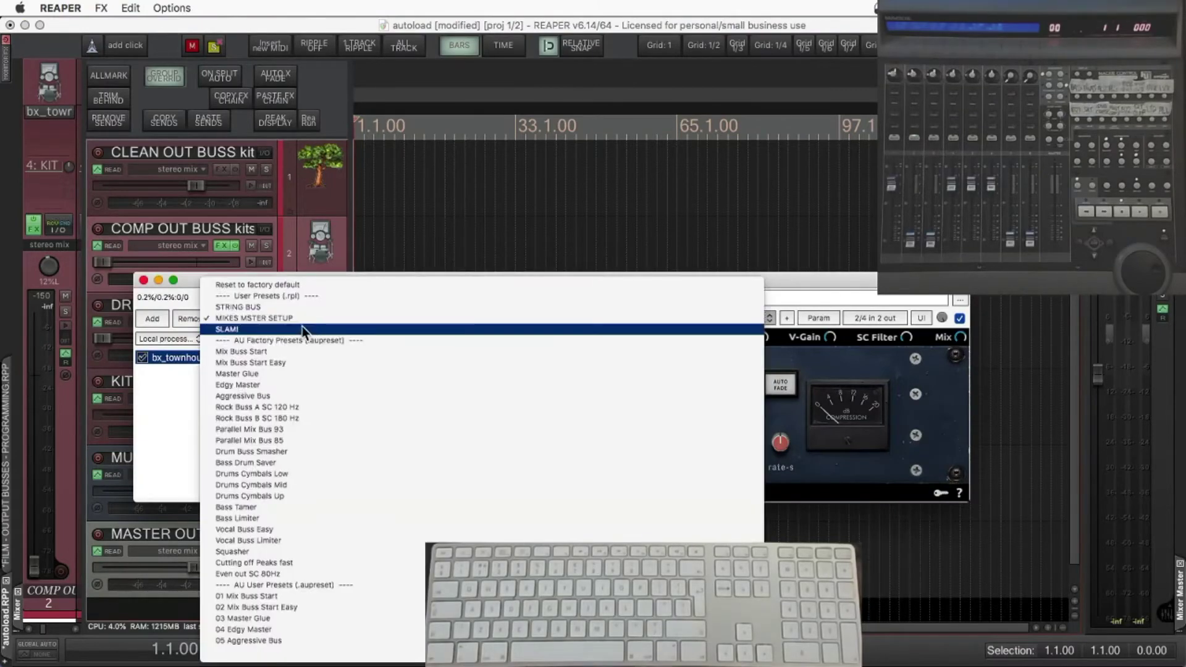
pyautogui.click(304, 329)
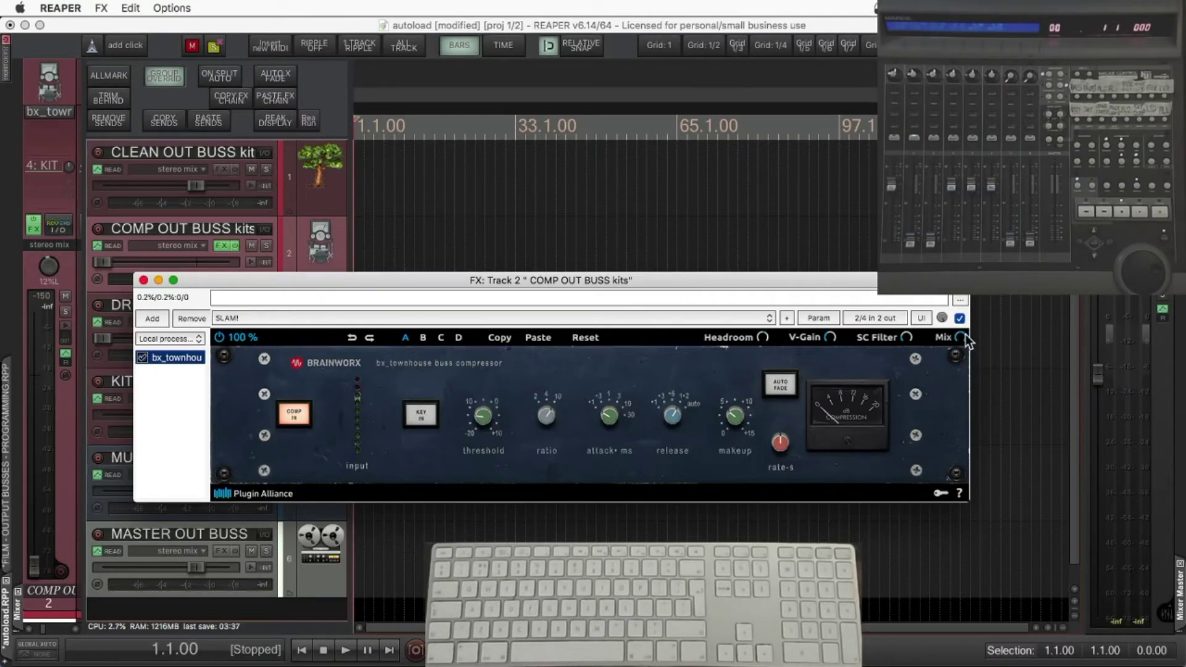
pyautogui.press('super+w')
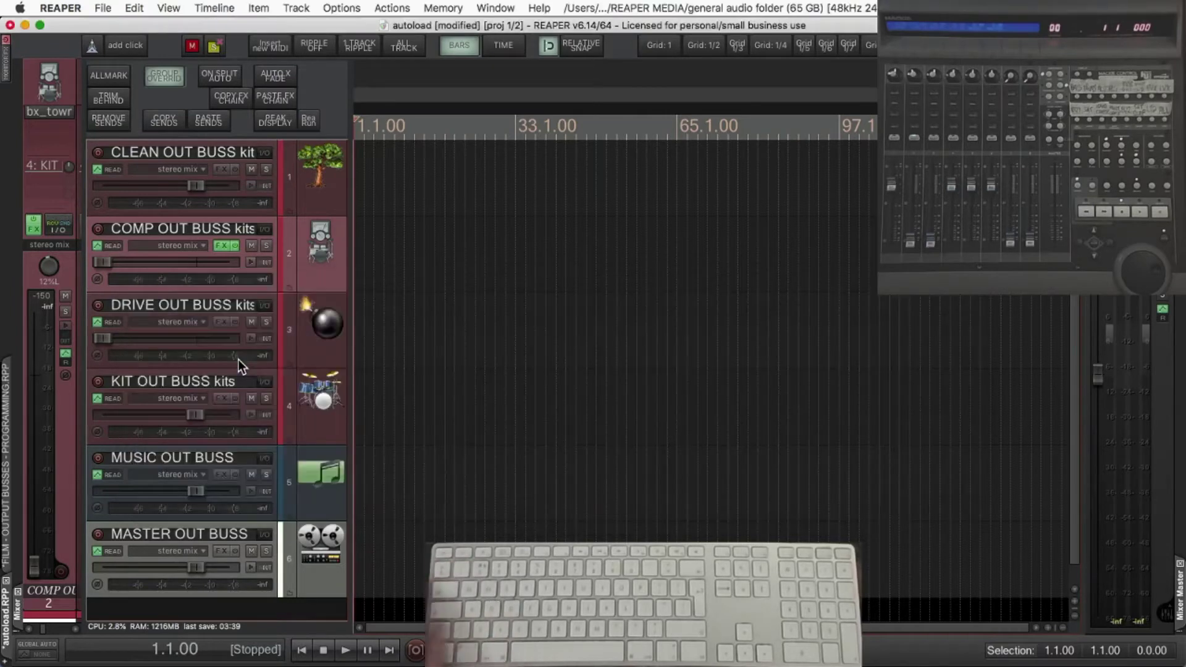
# Step: Add Tape with DRUM BUSS SATURATION to DRIVE OUT BUSS kits, then select all buss tracks
pyautogui.click(248, 359)
pyautogui.press('F13')
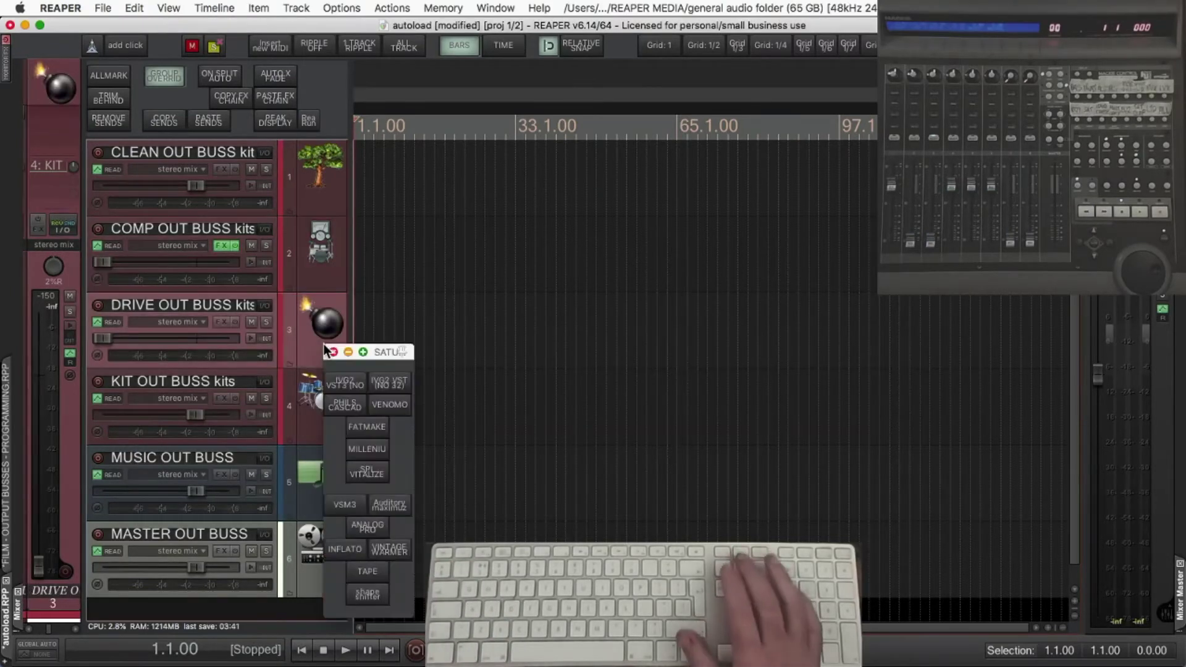
pyautogui.click(364, 567)
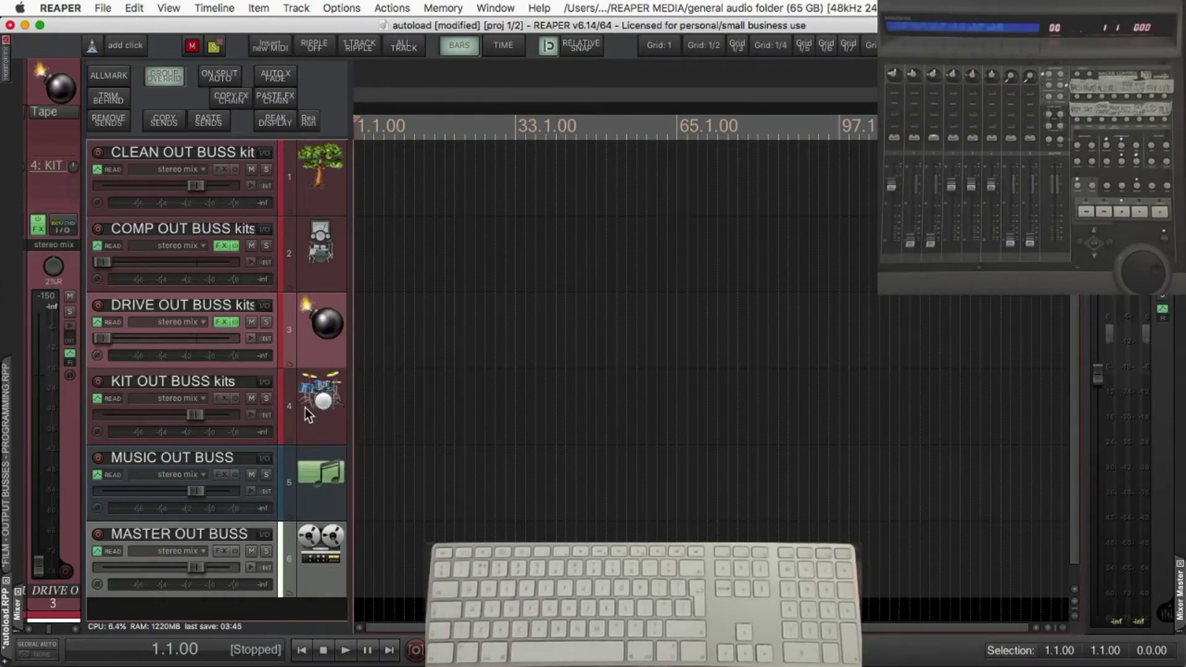
pyautogui.hotkey('shift', 'f')
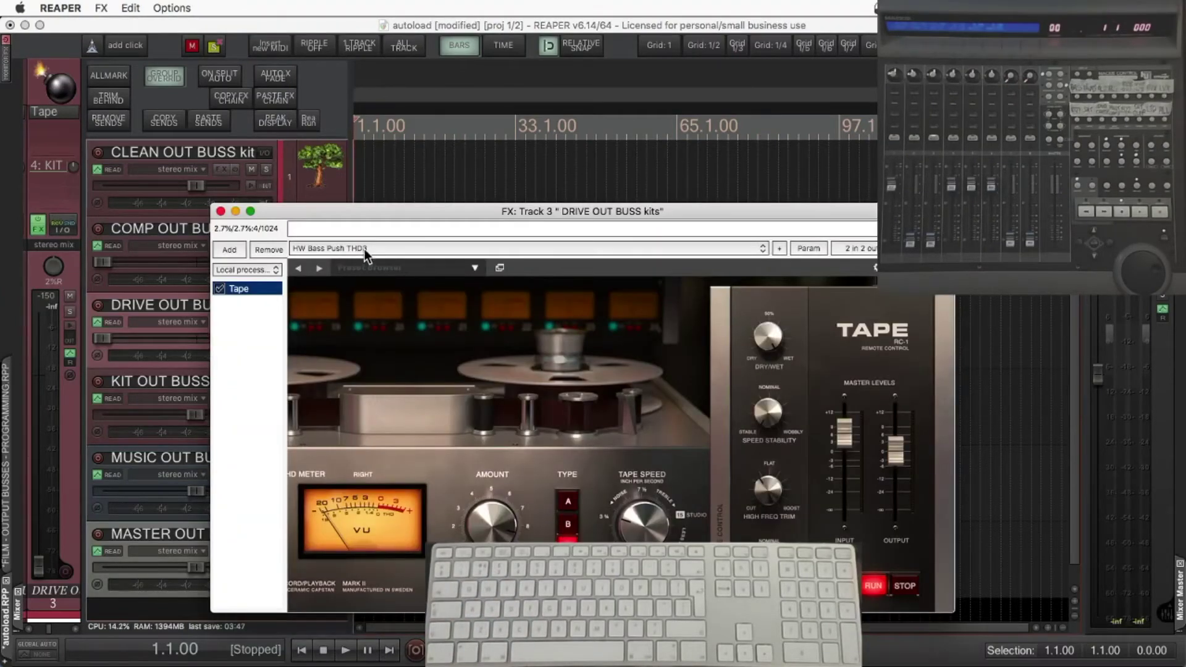
pyautogui.click(364, 250)
pyautogui.click(363, 215)
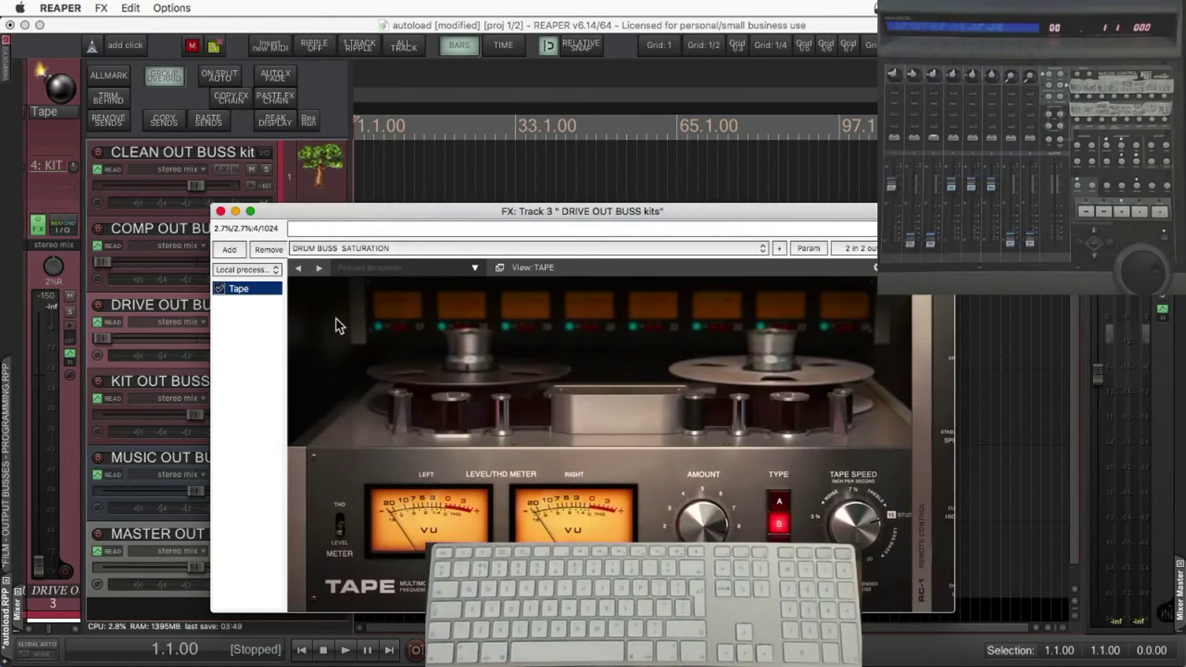
pyautogui.click(222, 210)
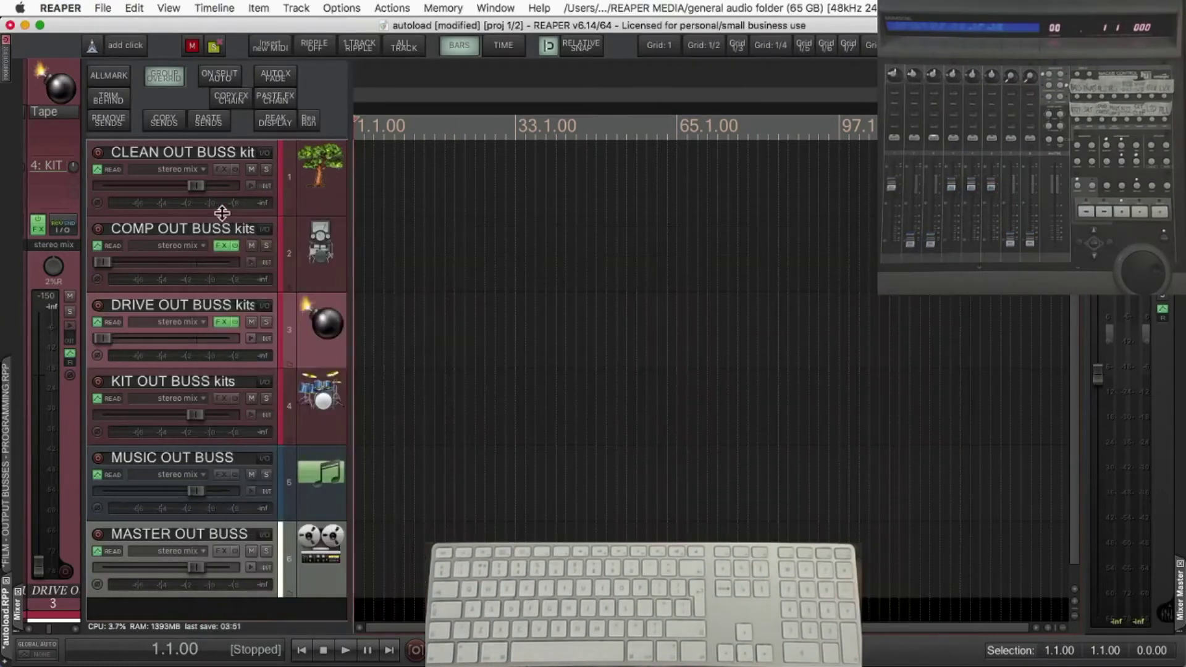
pyautogui.click(320, 184)
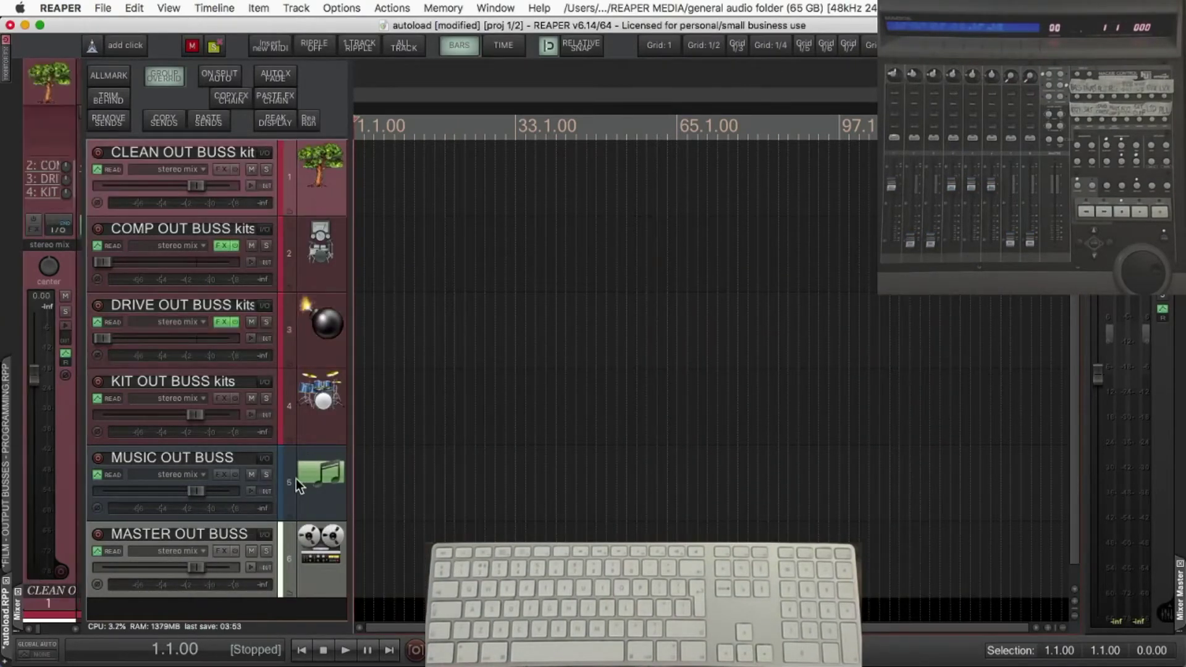
pyautogui.click(325, 557)
# Step: Save the selected busses over the OUTPUT BUSSES 'DRUMS / MUSIC / MASTER OUTPUTS' template
pyautogui.rightClick(318, 251)
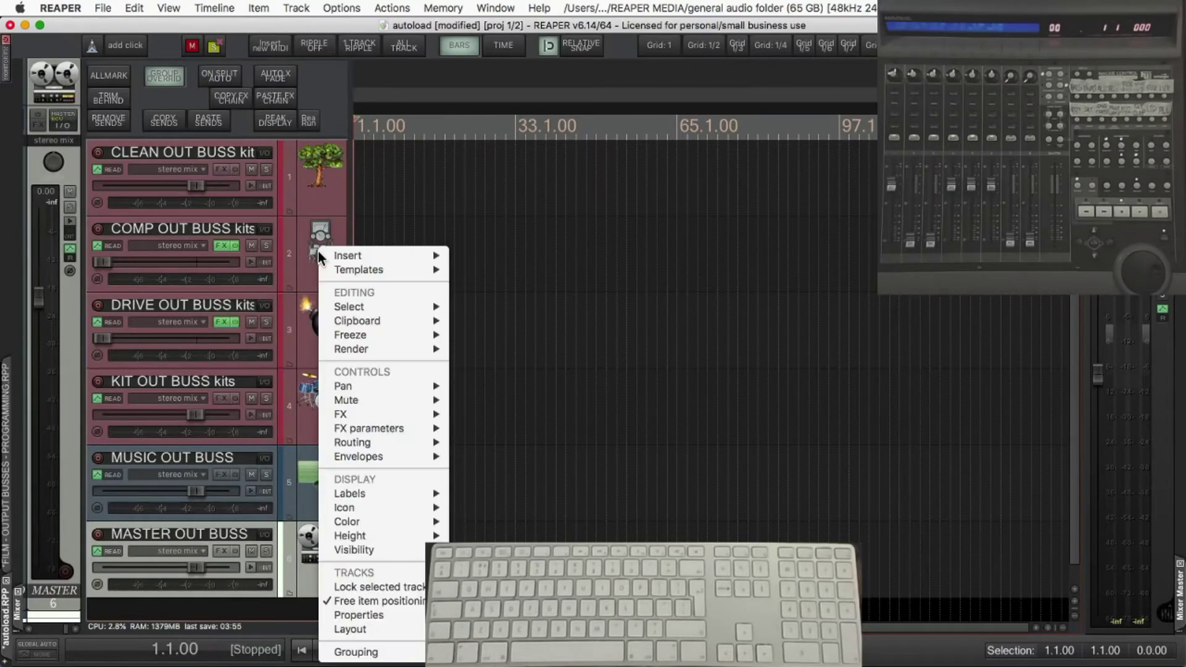
pyautogui.moveTo(370, 270)
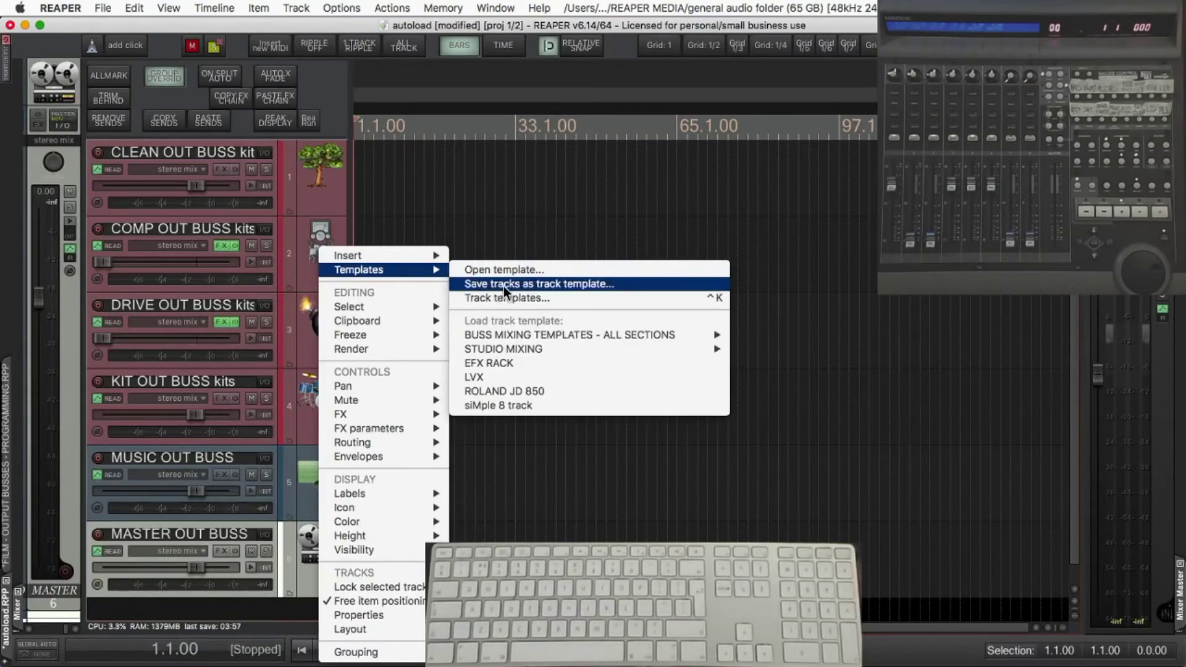
pyautogui.click(503, 286)
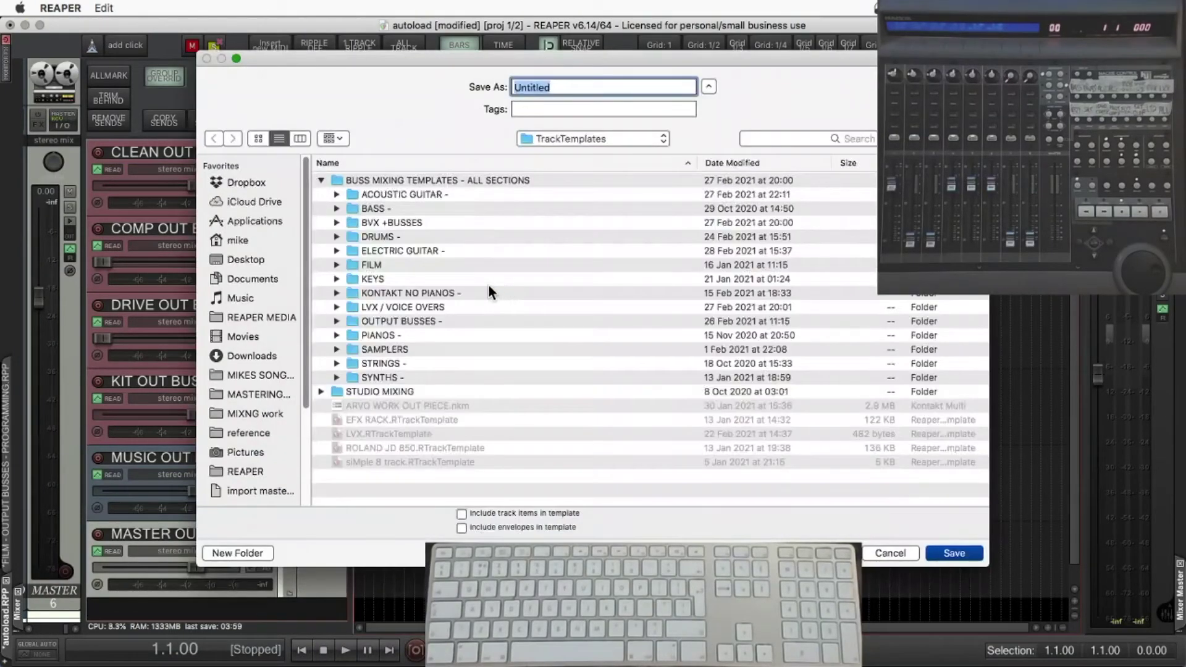
pyautogui.click(377, 181)
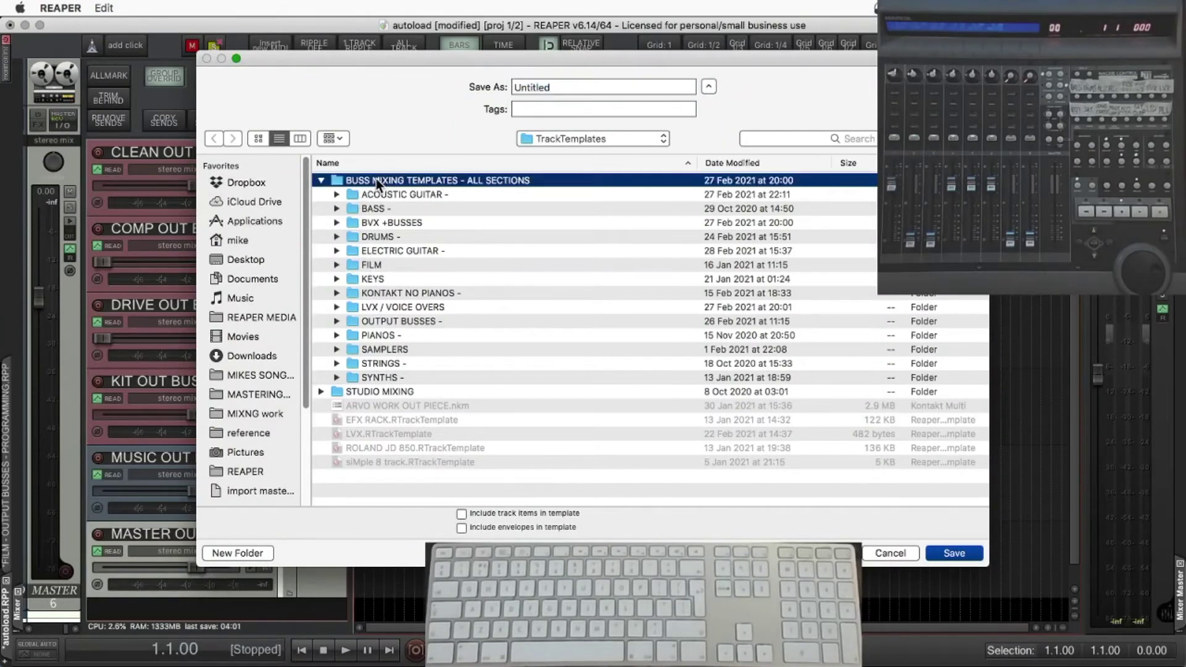
pyautogui.click(565, 138)
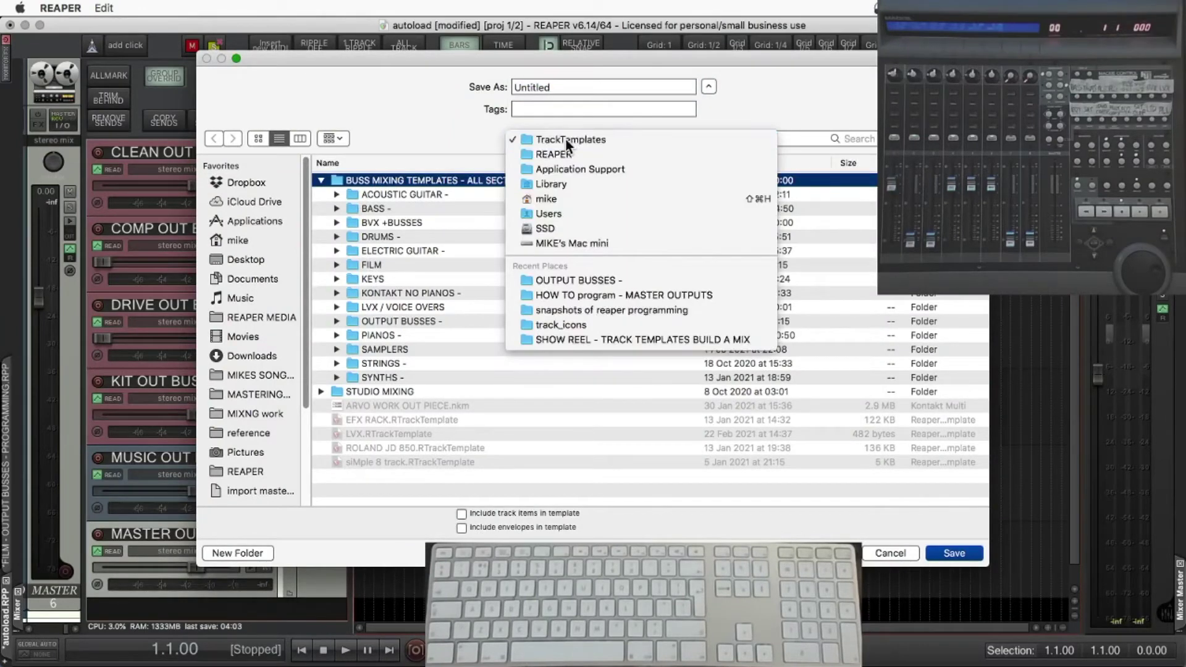
pyautogui.click(464, 173)
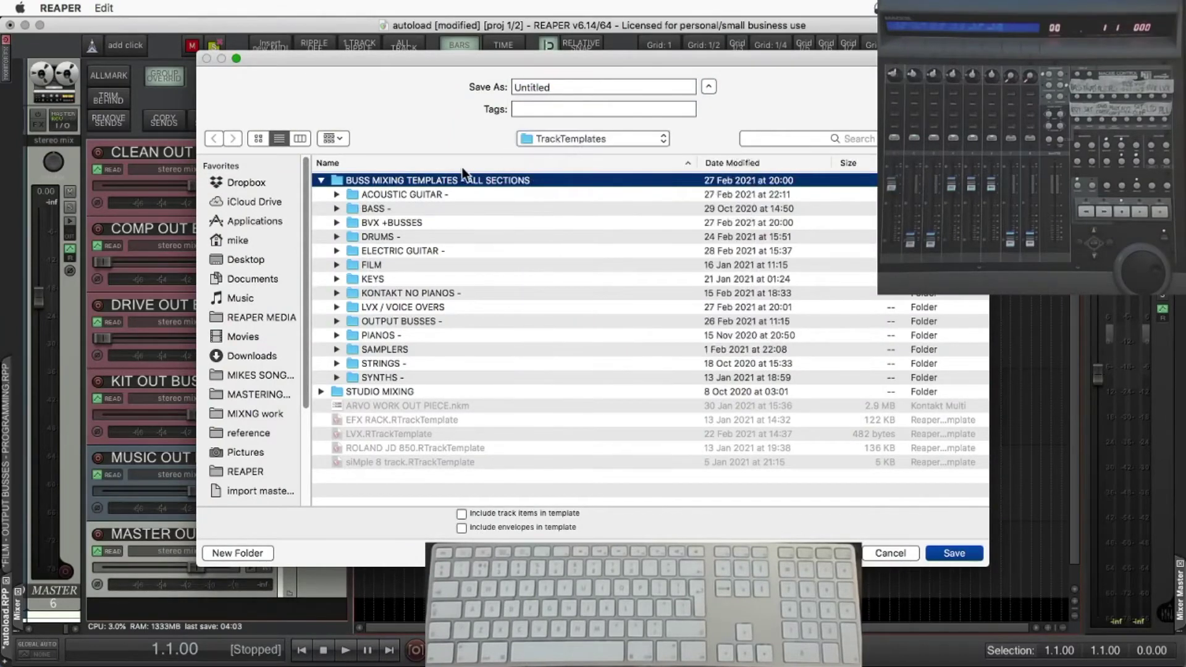
pyautogui.click(375, 321)
pyautogui.doubleClick(375, 322)
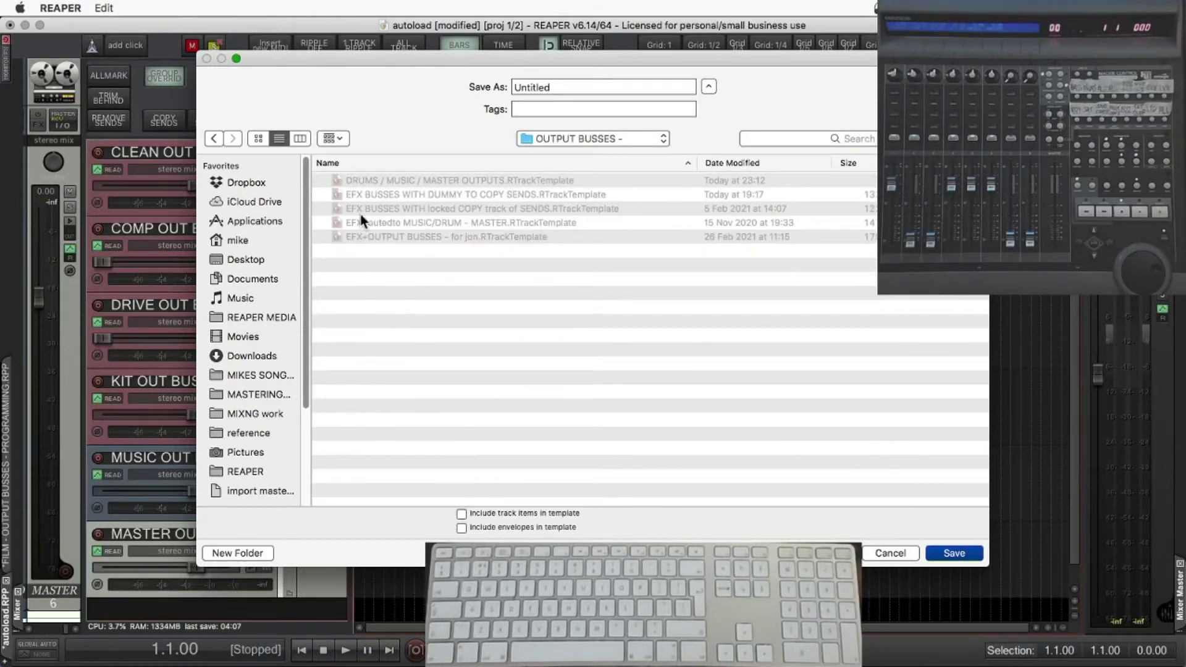
pyautogui.click(383, 179)
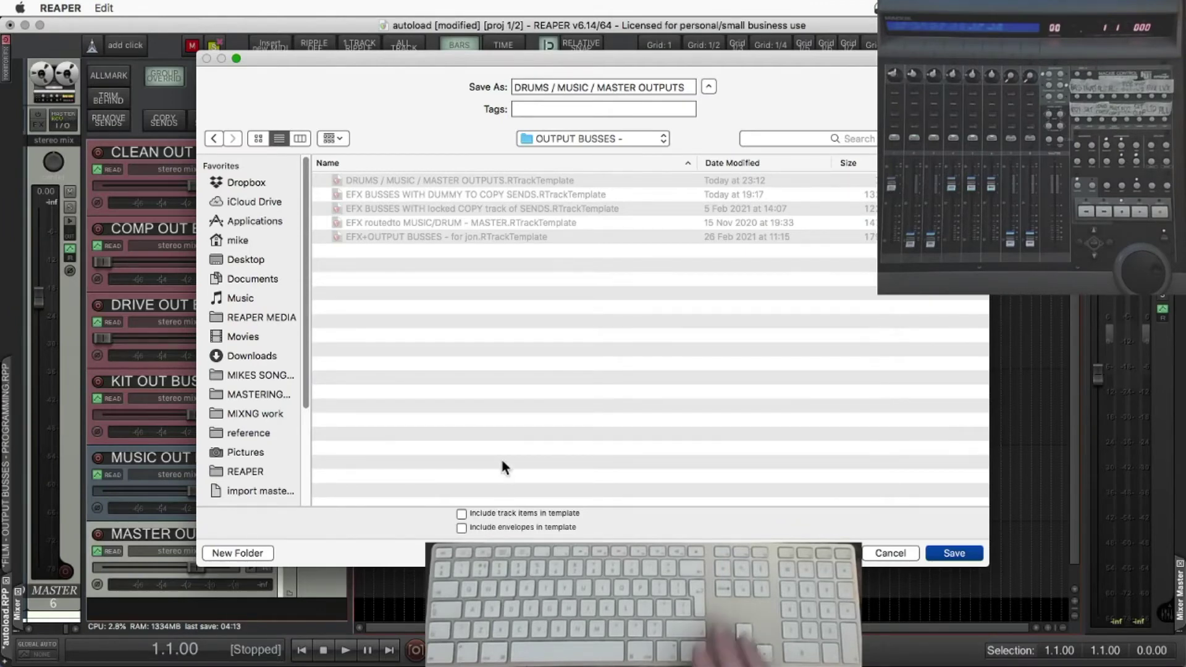
pyautogui.press('Return')
pyautogui.click(704, 170)
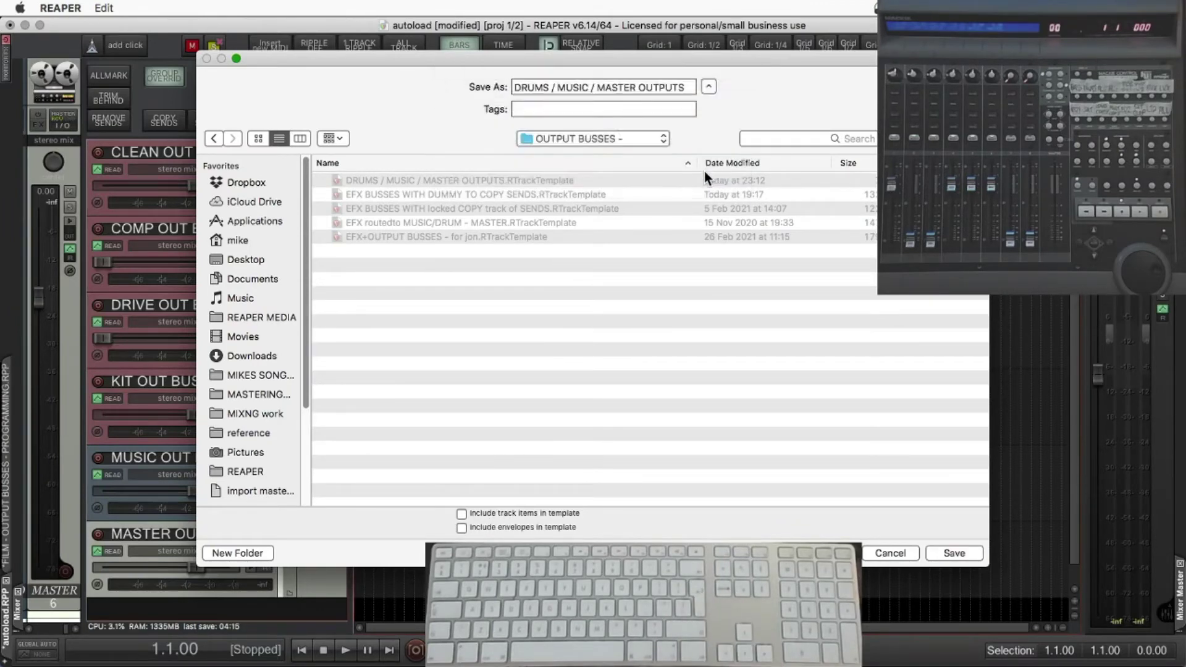
pyautogui.scroll(-1, 271, 584)
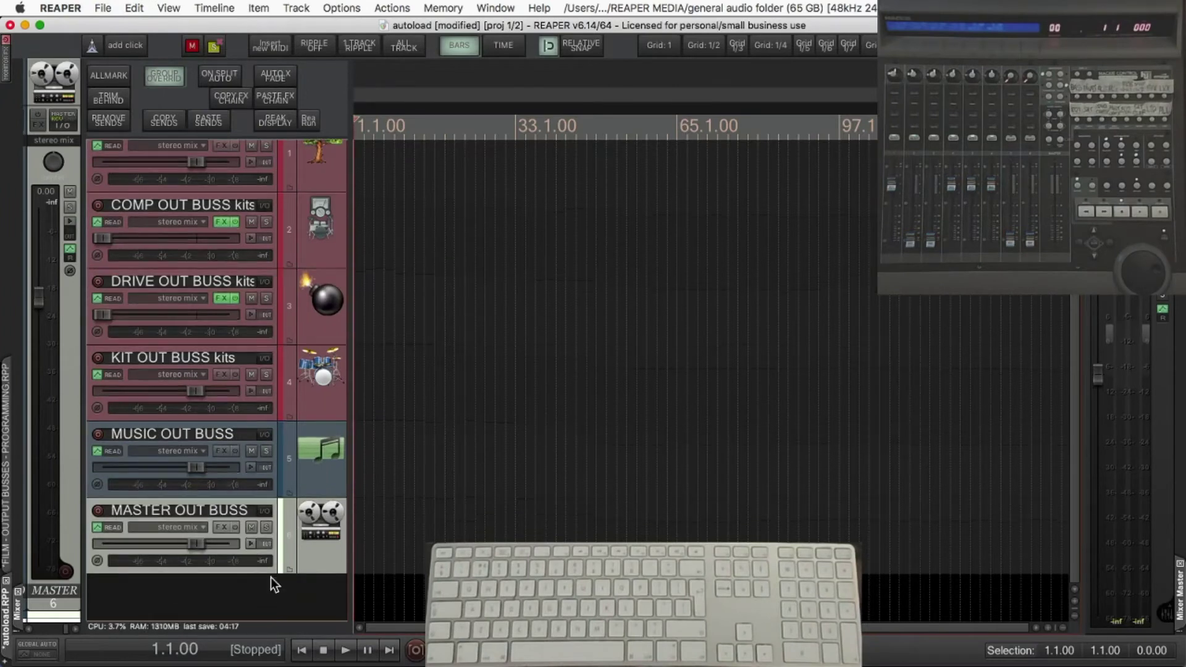
# Step: Load the DRUMS : MUSIC : MASTER OUTPUTS template from the track panel's Templates menu
pyautogui.rightClick(271, 587)
pyautogui.moveTo(311, 270)
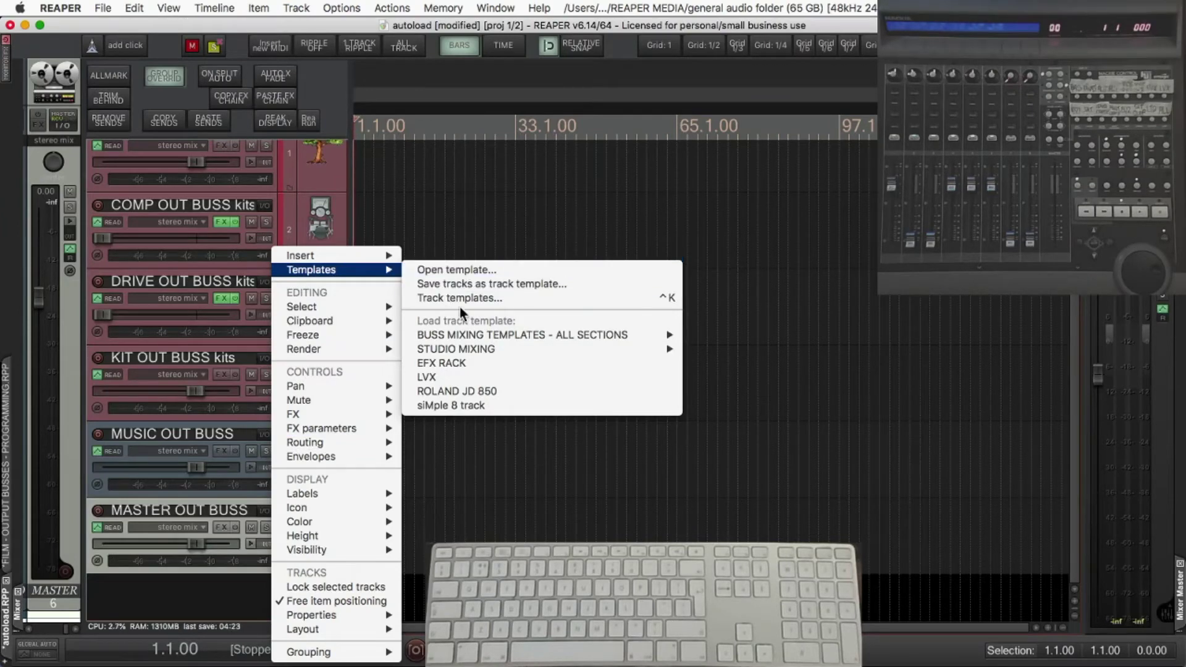
pyautogui.moveTo(522, 335)
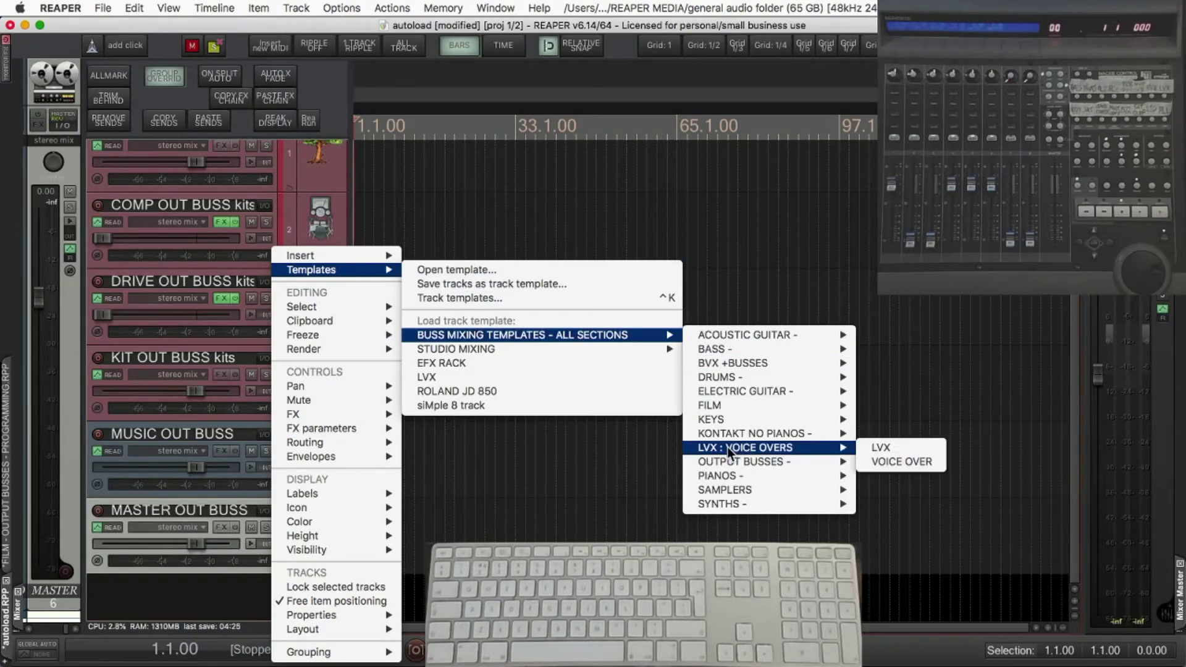
pyautogui.moveTo(744, 462)
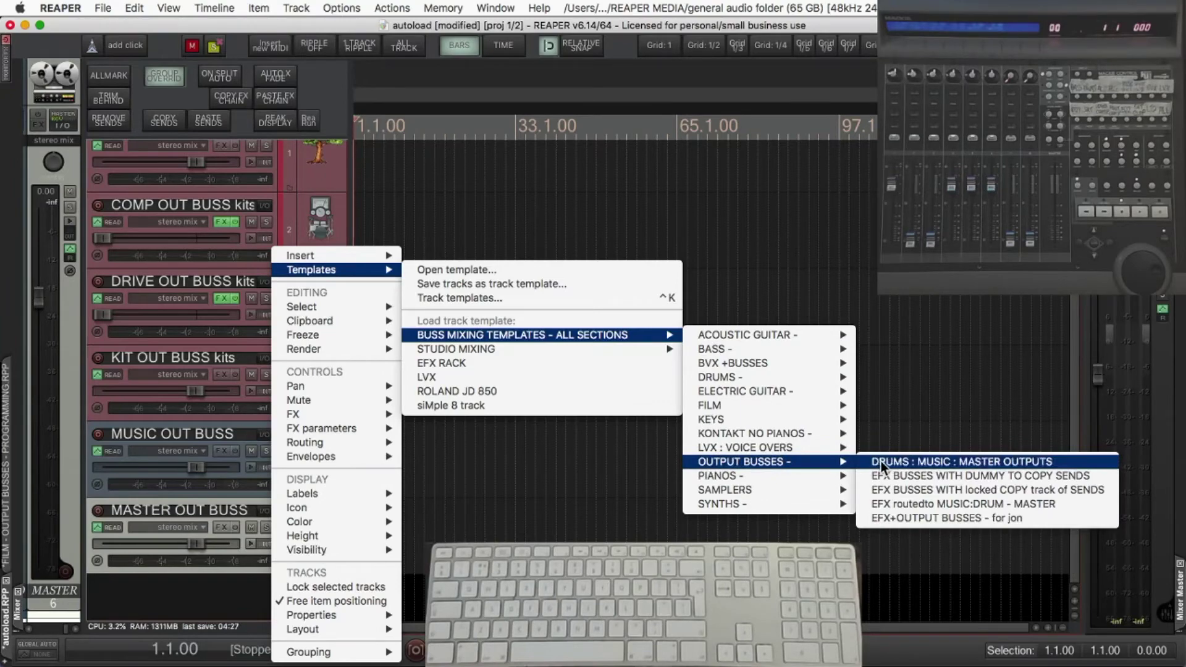
pyautogui.click(880, 463)
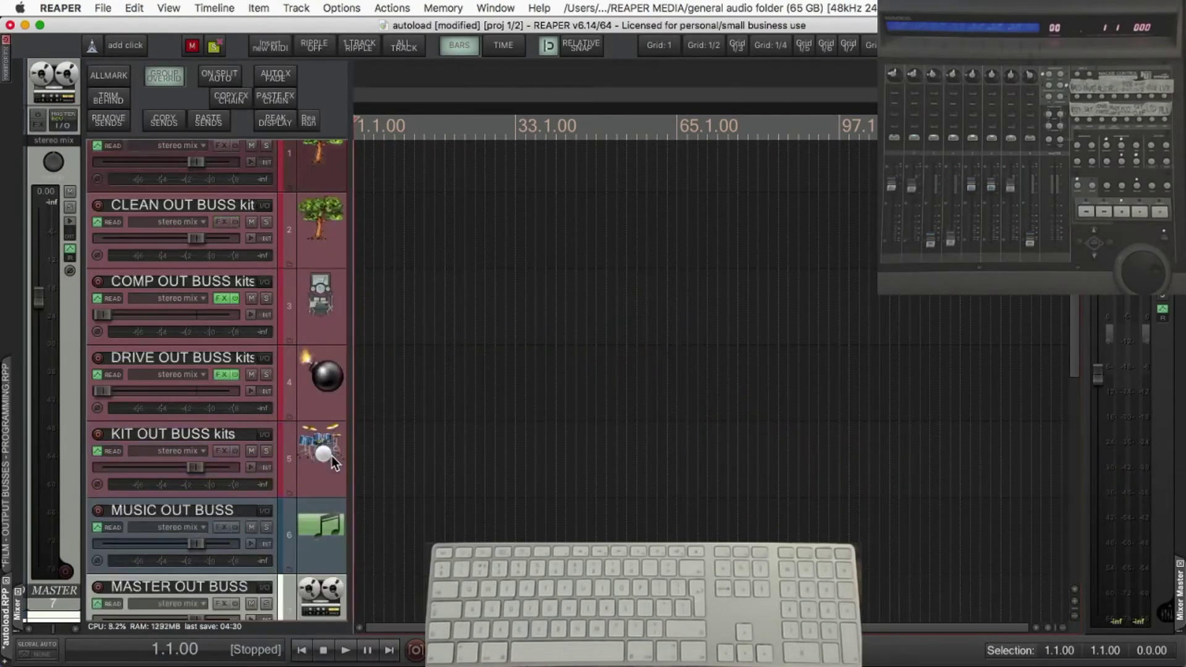
pyautogui.scroll(-2, 332, 456)
pyautogui.scroll(-2, 332, 457)
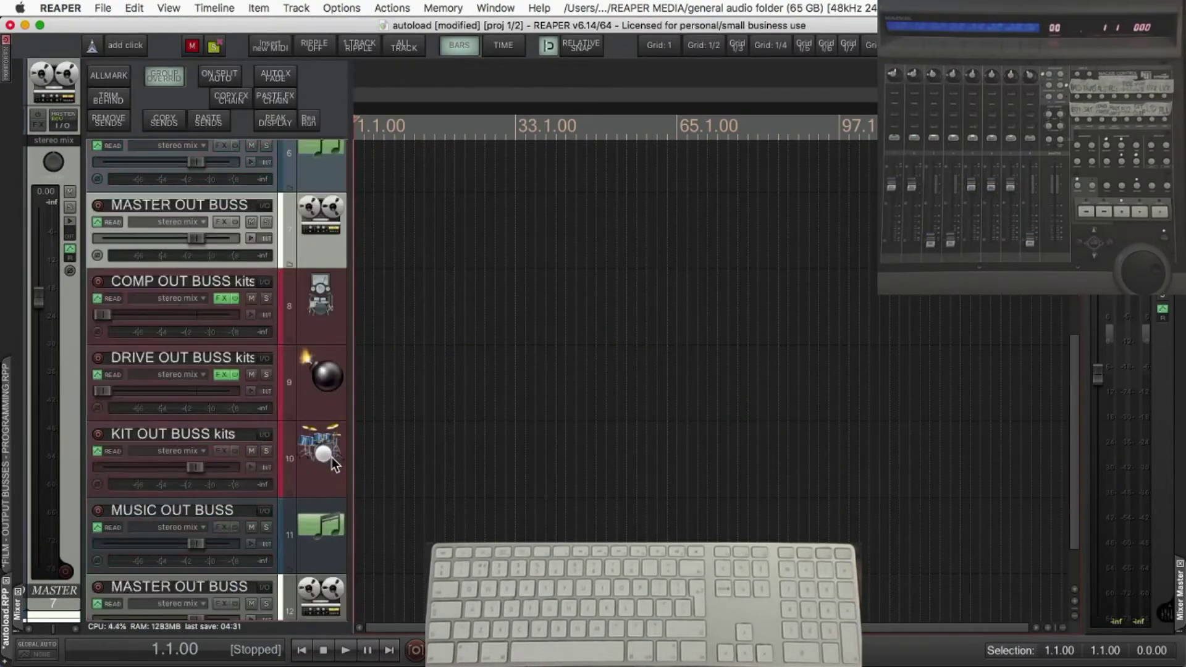
pyautogui.scroll(-1, 332, 456)
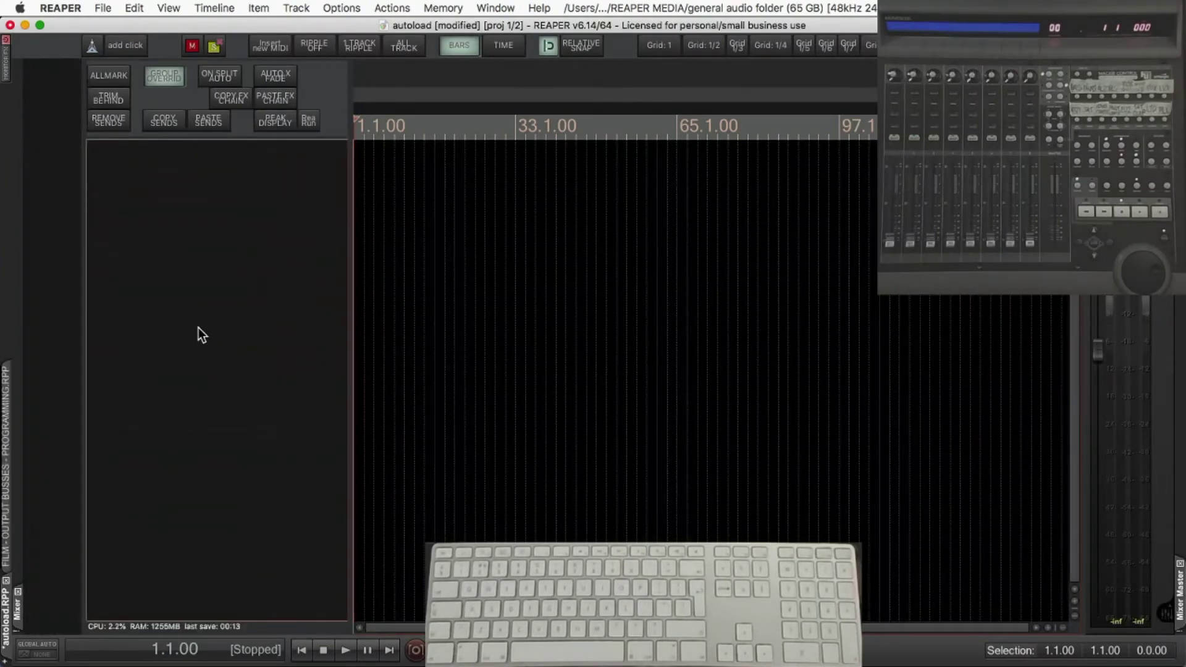
# Step: Insert the six output buss tracks using OUTSBU on the INSERT TRACK/BUSS toolbar
pyautogui.press('KP_1')
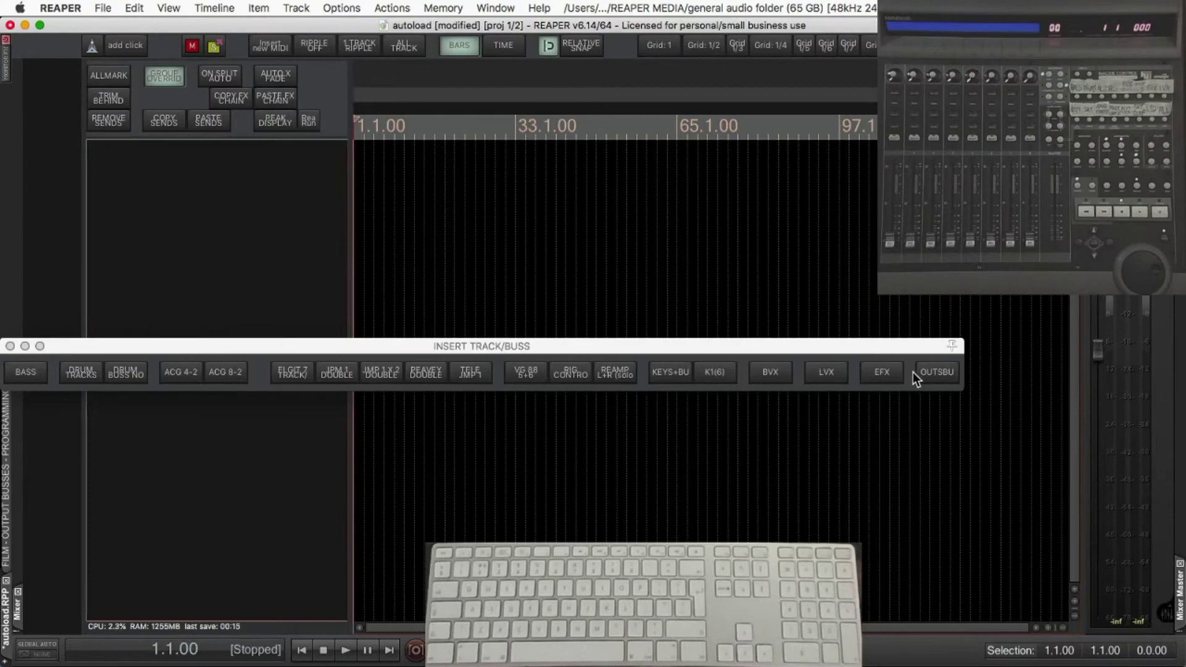
pyautogui.click(938, 371)
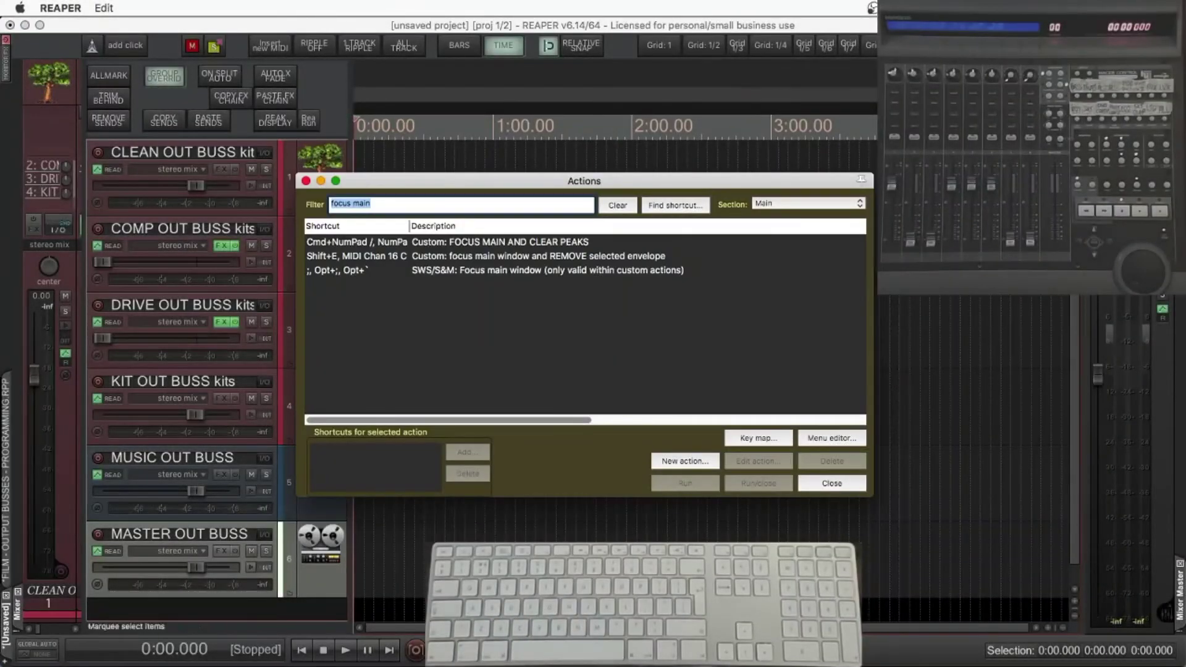
# Step: Open Custom: FOCUS MAIN AND CLEAR PEAKS in the Edit Custom Action window
pyautogui.click(686, 462)
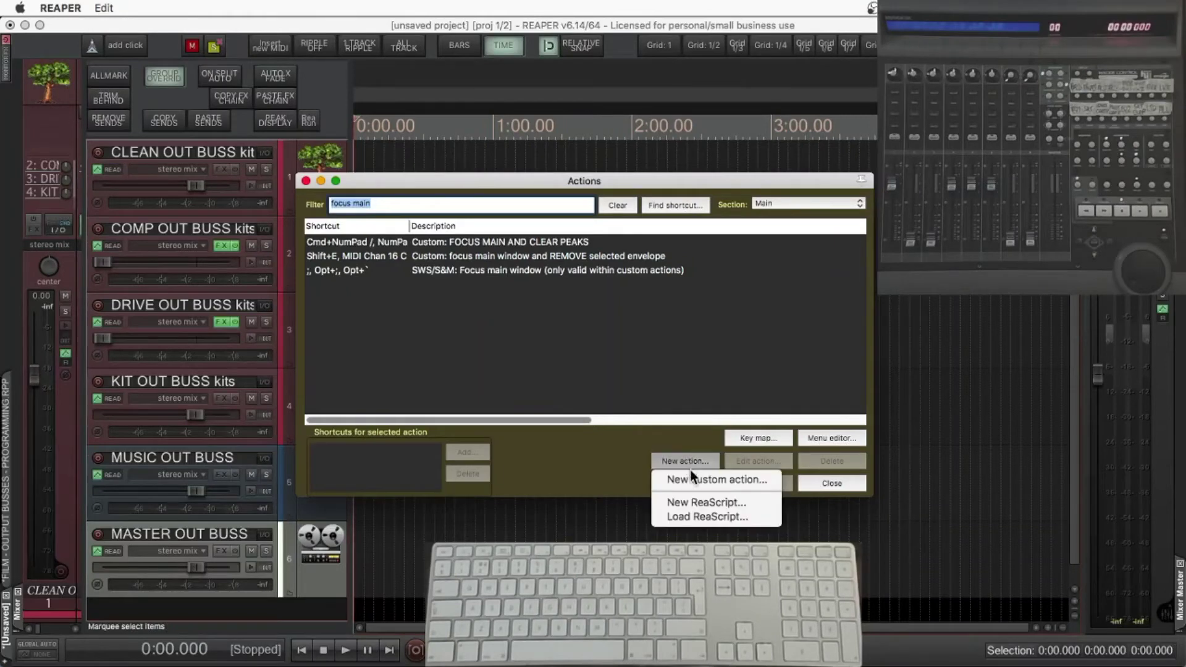
pyautogui.press('Escape')
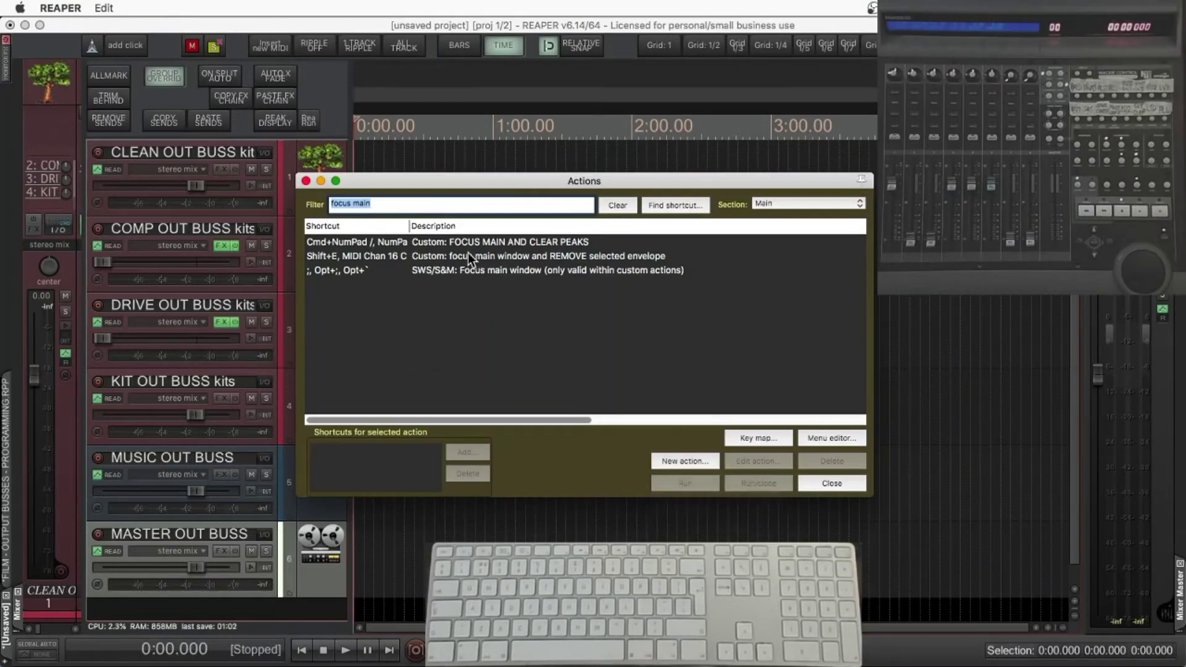
pyautogui.click(475, 240)
pyautogui.click(741, 461)
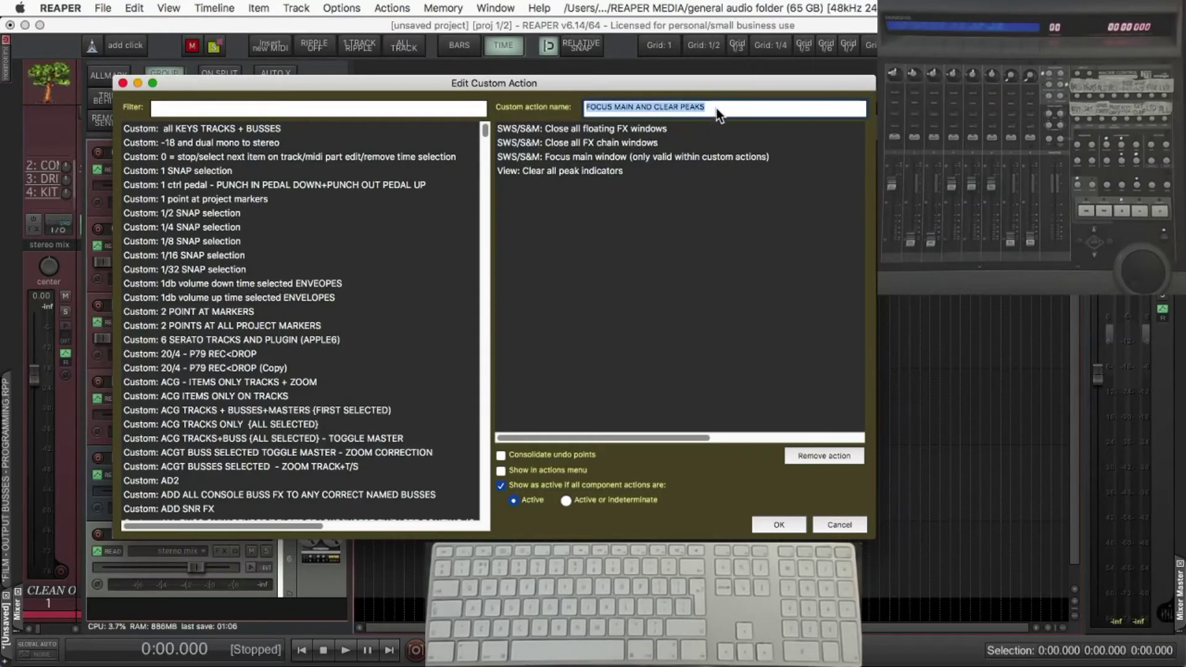
# Step: Check each FOCUS MAIN AND CLEAR PEAKS step against 'close all floating', then confirm unchanged
pyautogui.click(566, 130)
pyautogui.click(388, 111)
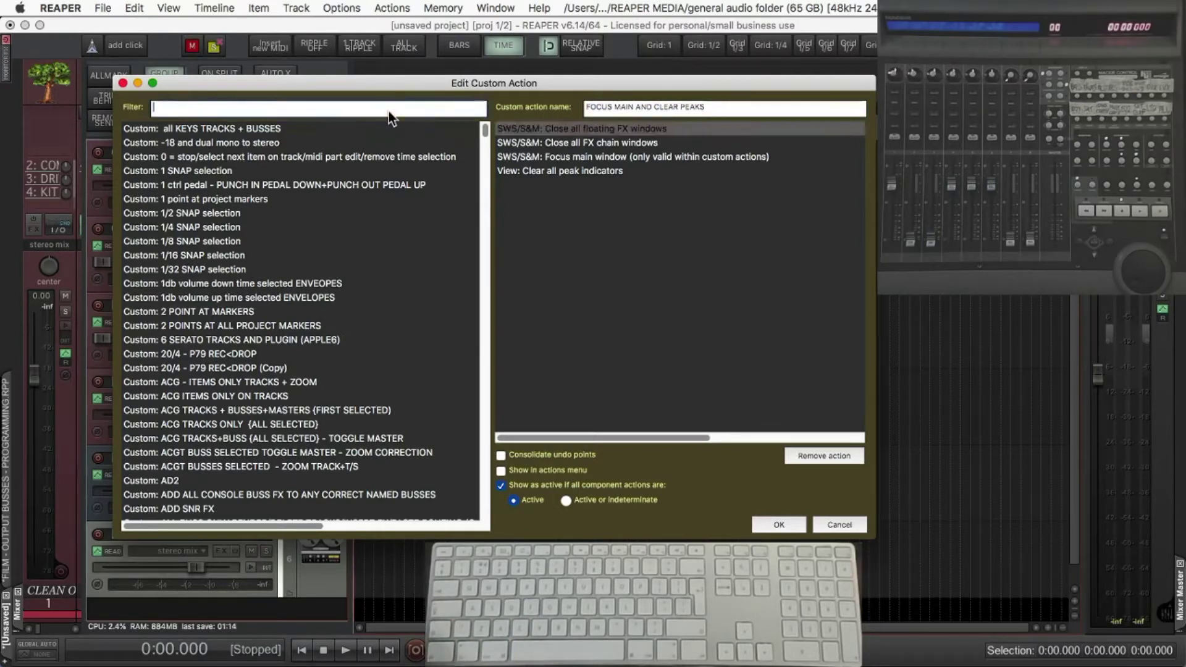
pyautogui.write('close all flo')
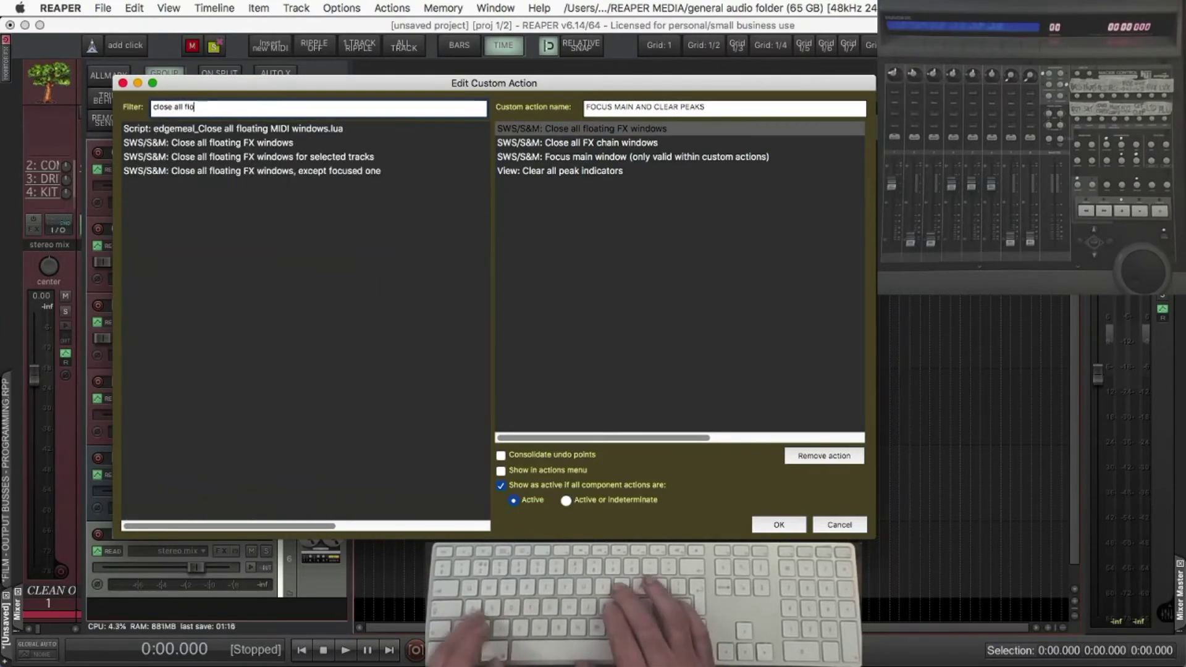
pyautogui.write('ating')
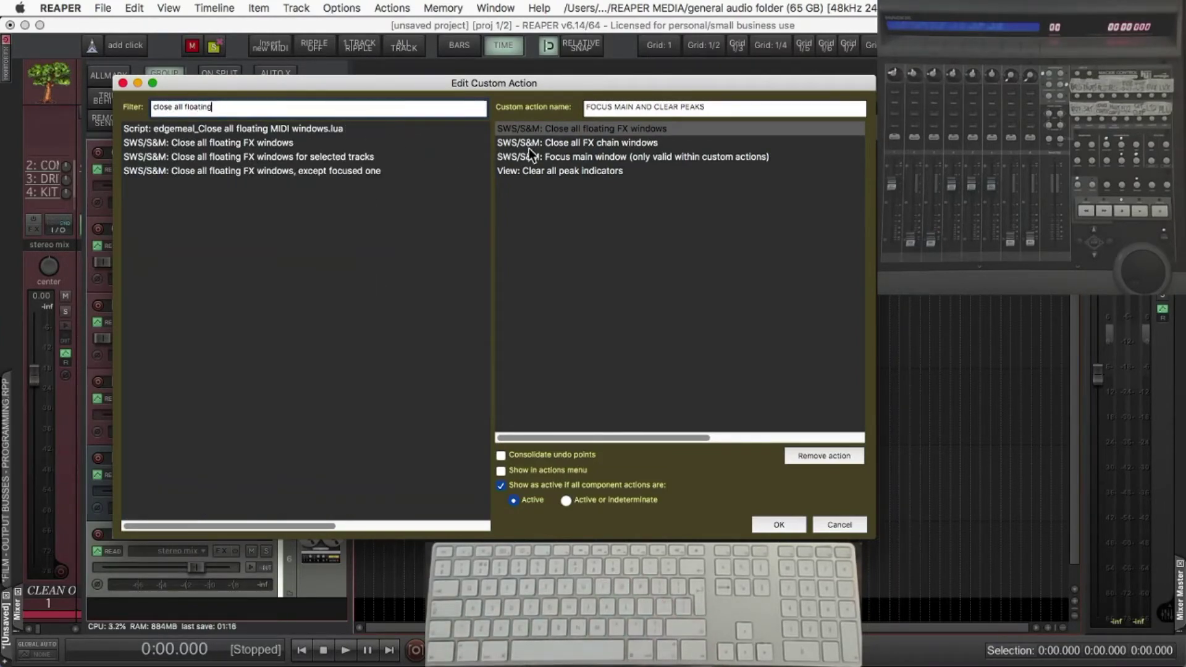
pyautogui.click(287, 143)
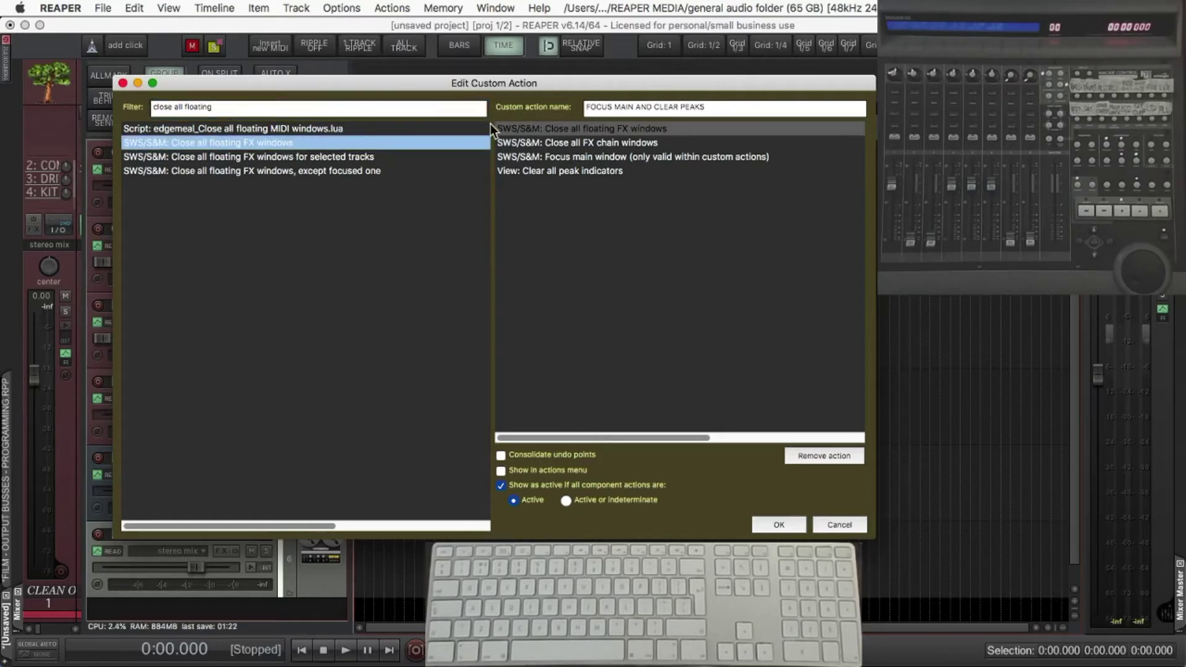
pyautogui.click(557, 143)
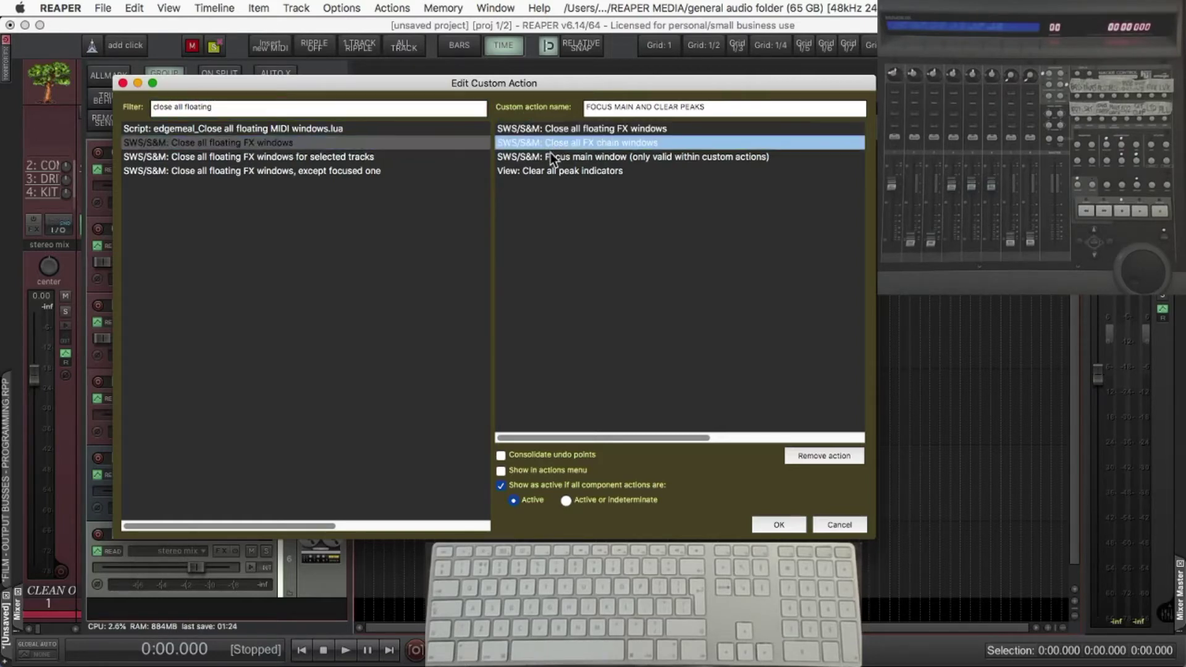
pyautogui.click(550, 160)
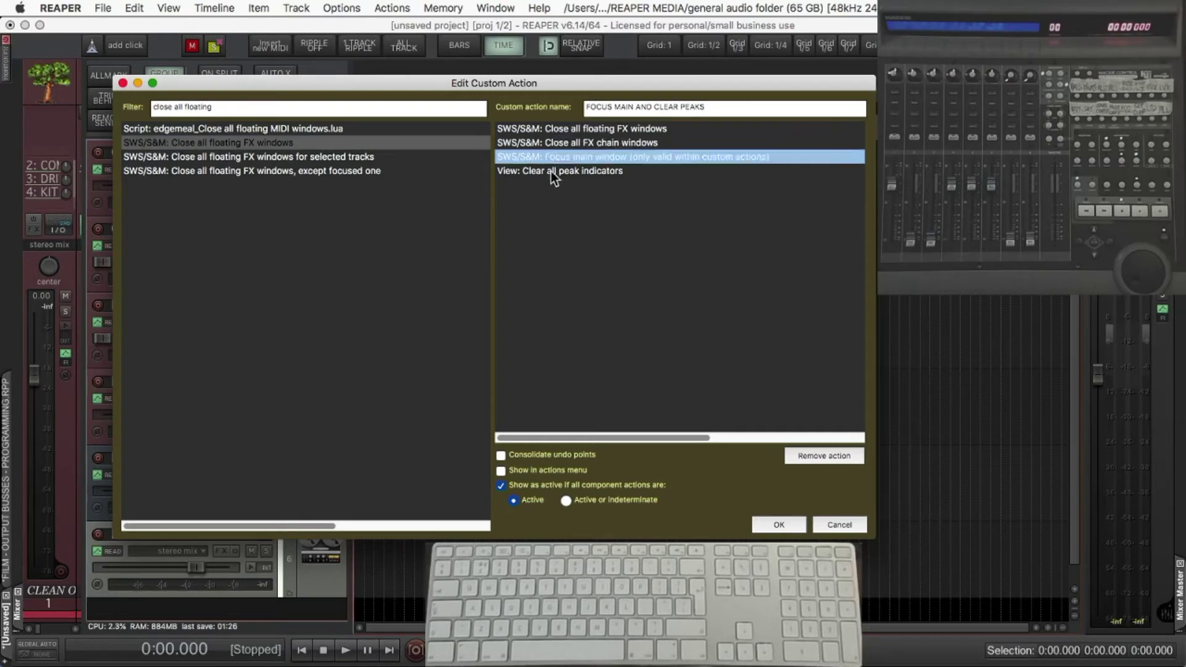
pyautogui.click(551, 173)
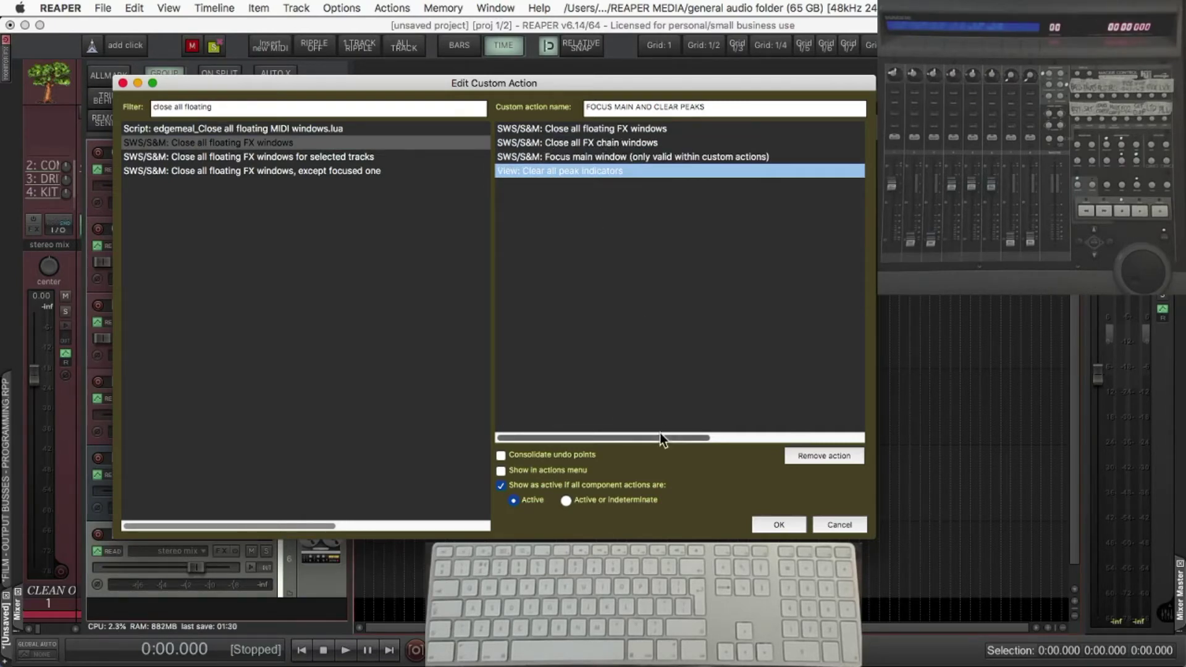
pyautogui.click(774, 526)
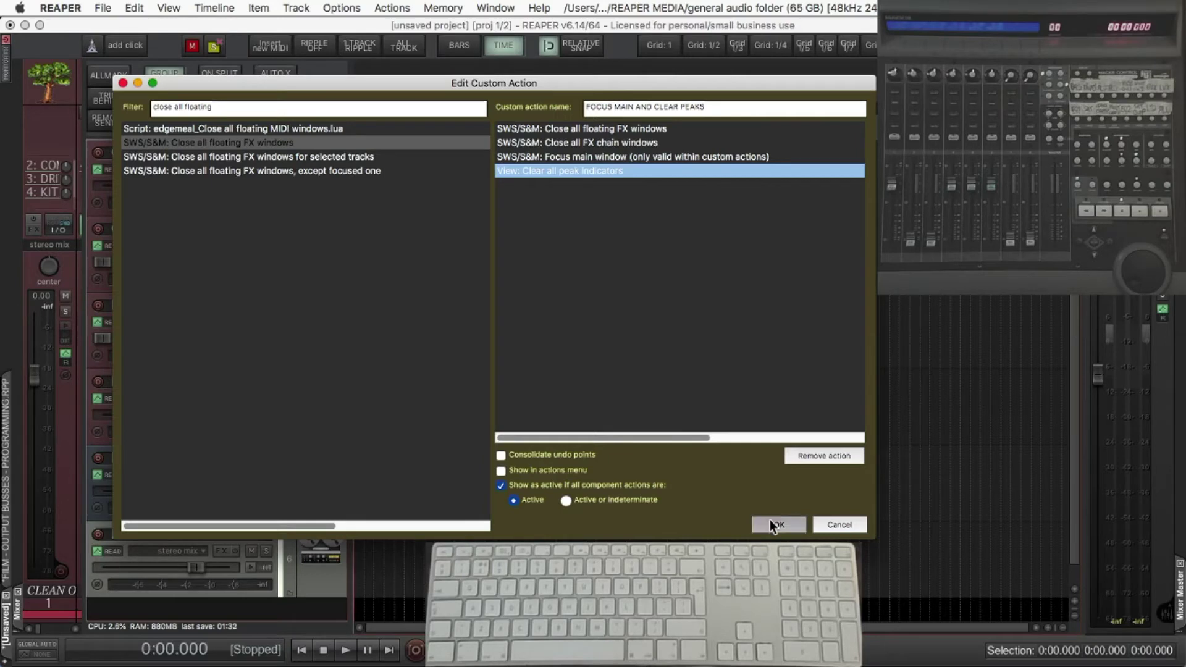
# Step: Inspect the Opt+NumPad /, NumPad / and Cmd+NumPad / shortcuts, then close Actions
pyautogui.click(422, 205)
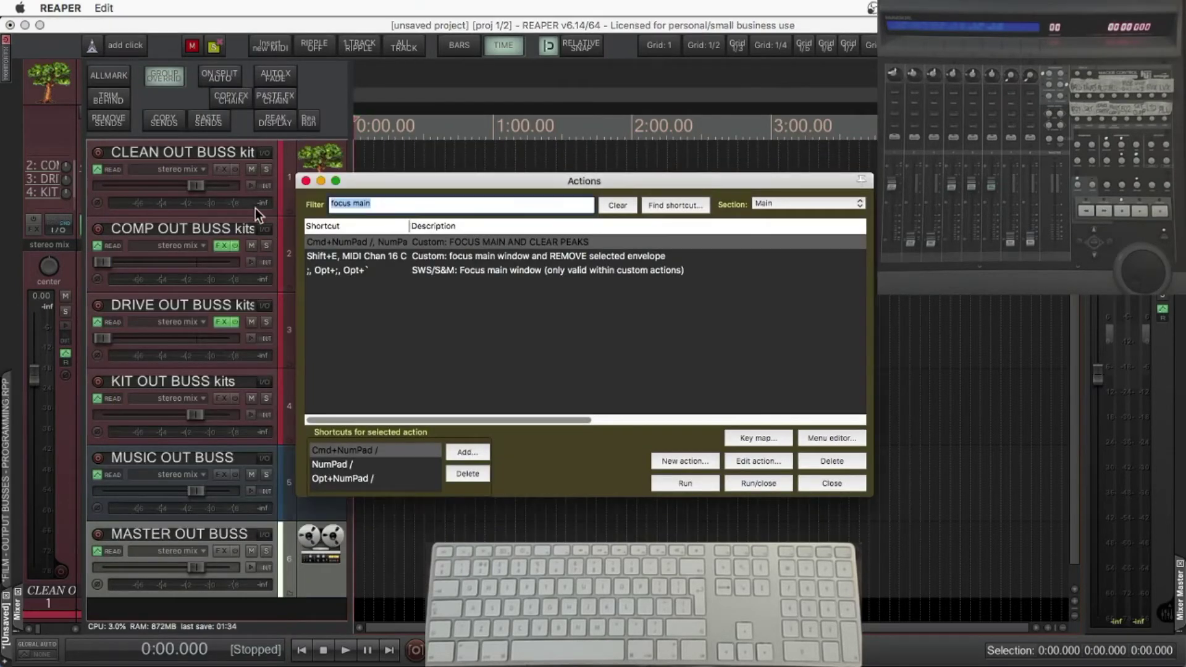
pyautogui.write('FOCUS MAIN AND CLEAR PEAKS')
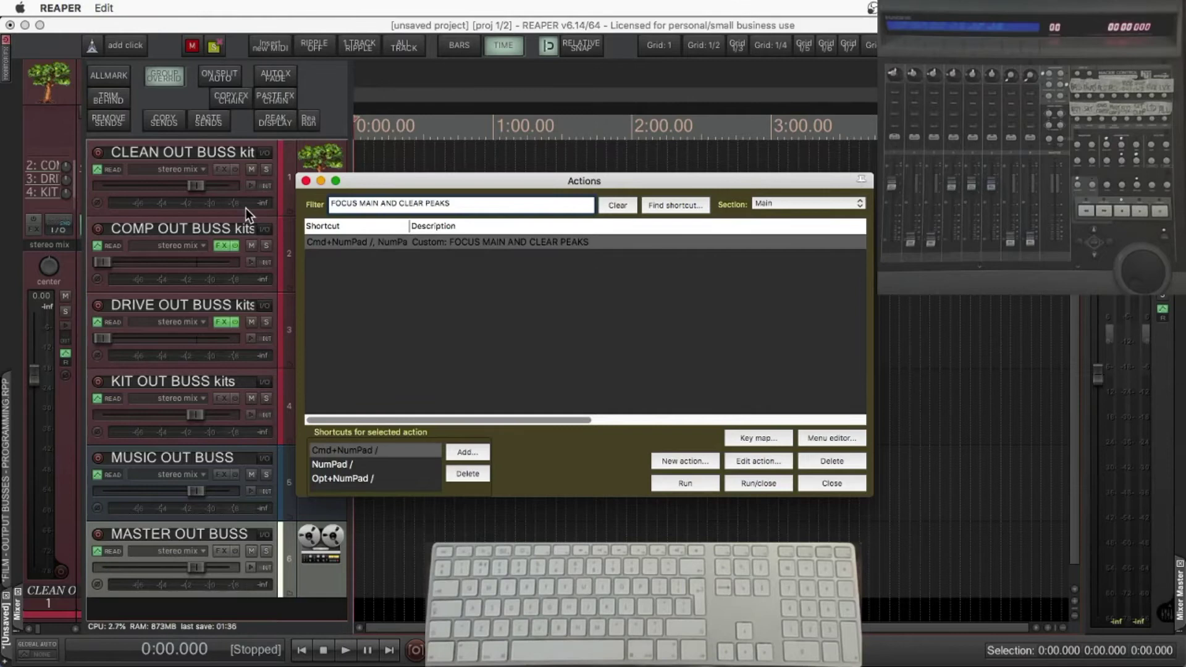
pyautogui.click(369, 243)
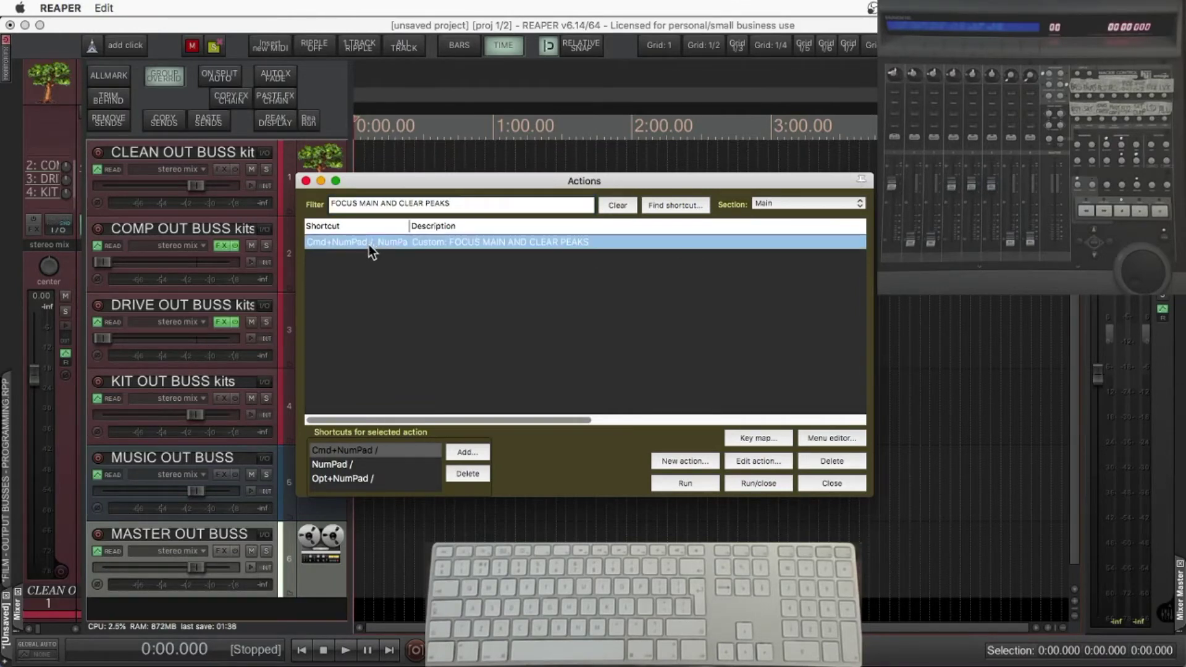
pyautogui.click(358, 479)
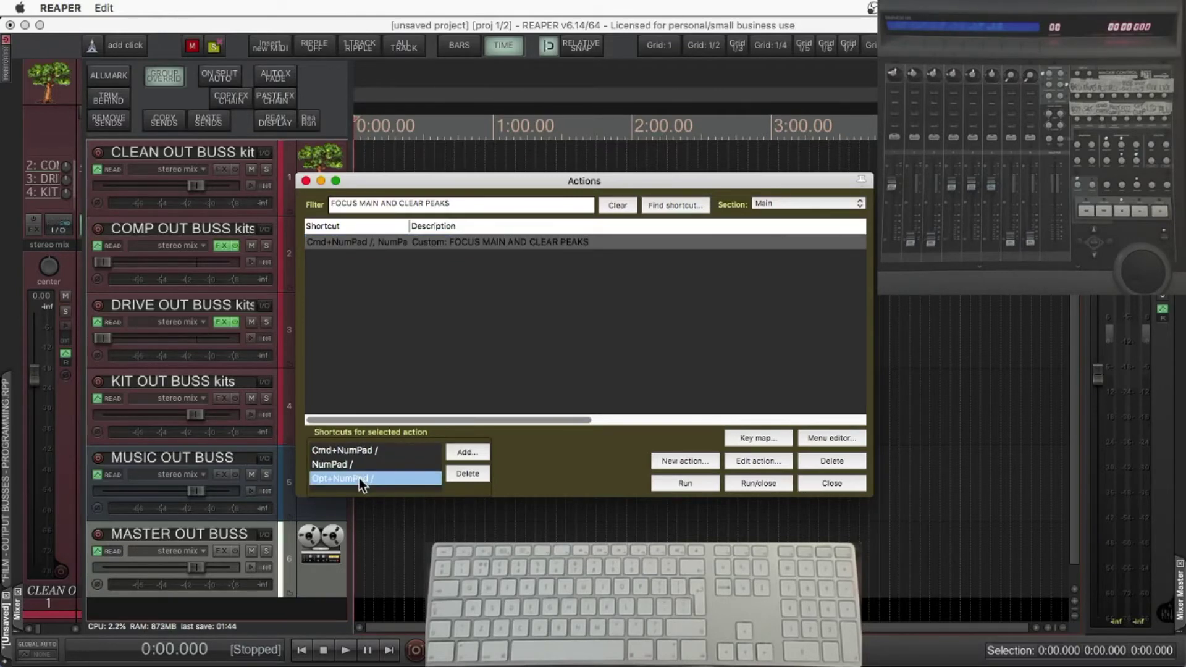
pyautogui.click(365, 466)
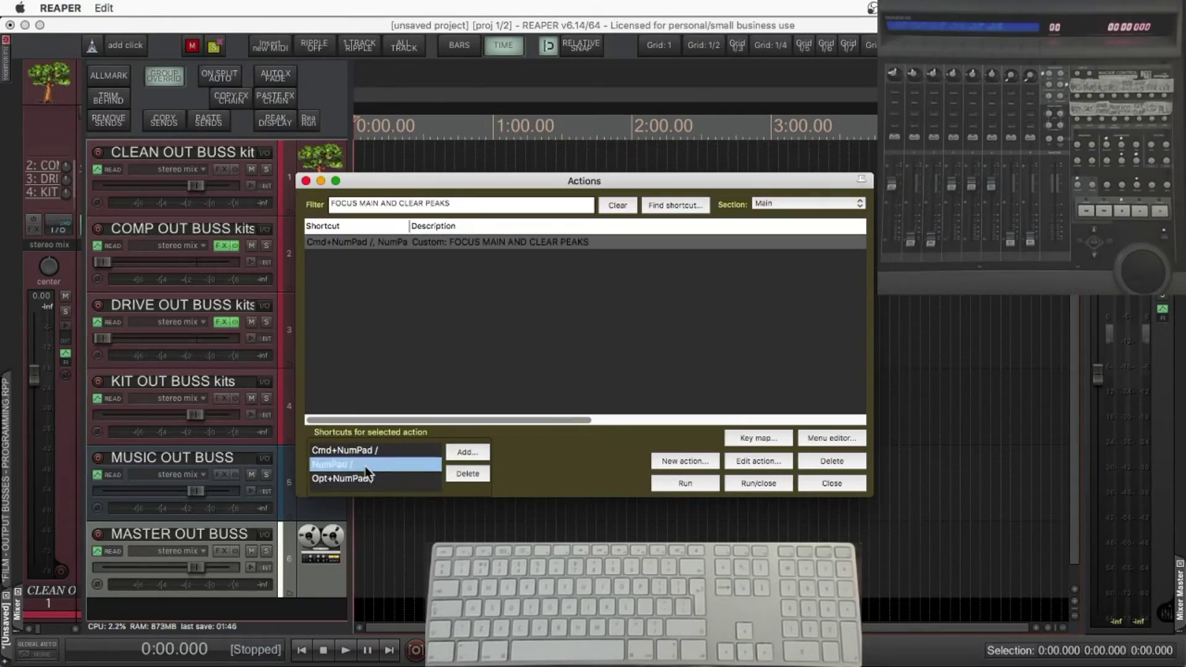
pyautogui.click(397, 453)
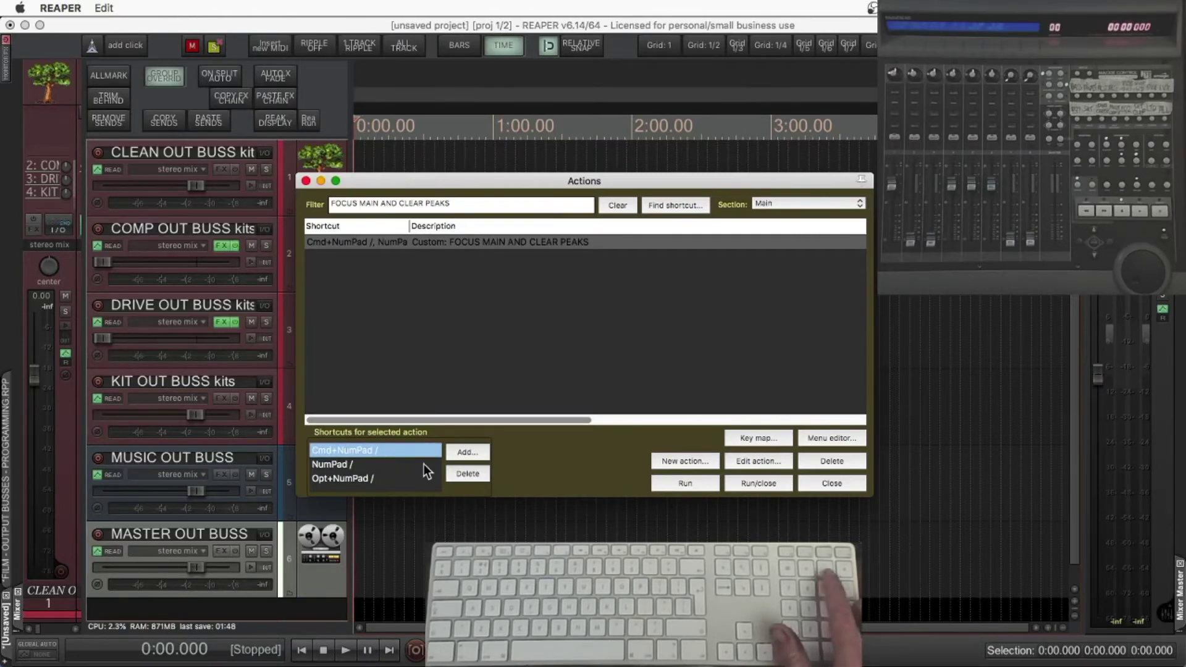
pyautogui.click(823, 482)
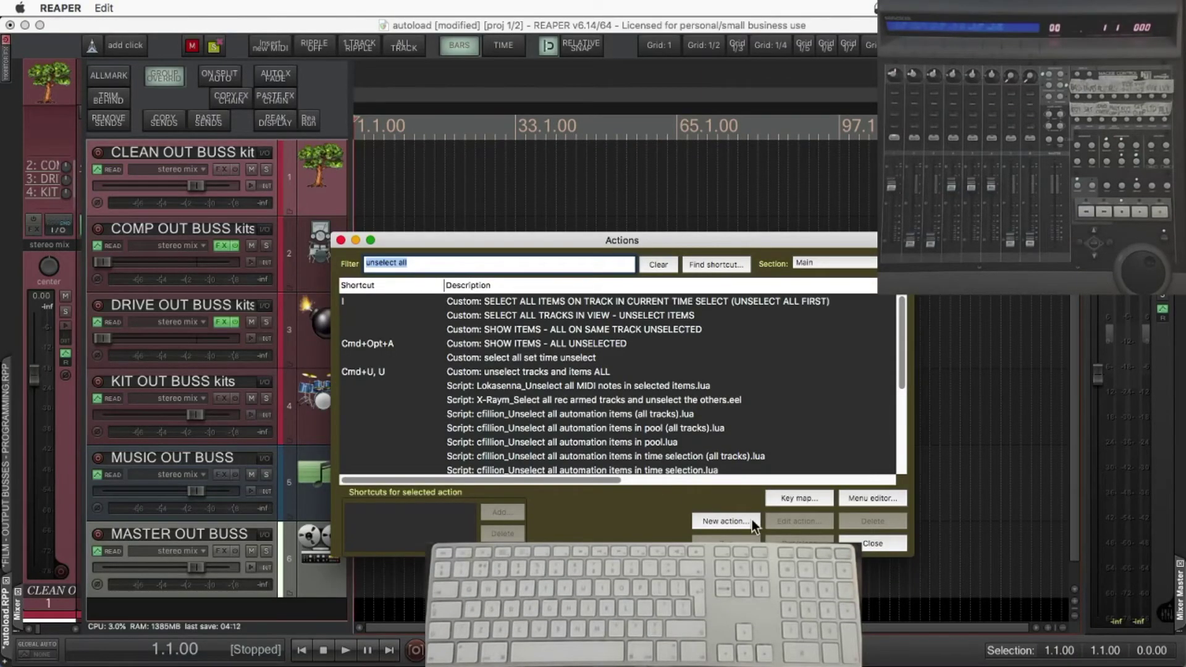
# Step: Select Custom: unselect tracks and items ALL and open it in Edit Custom Action
pyautogui.click(711, 523)
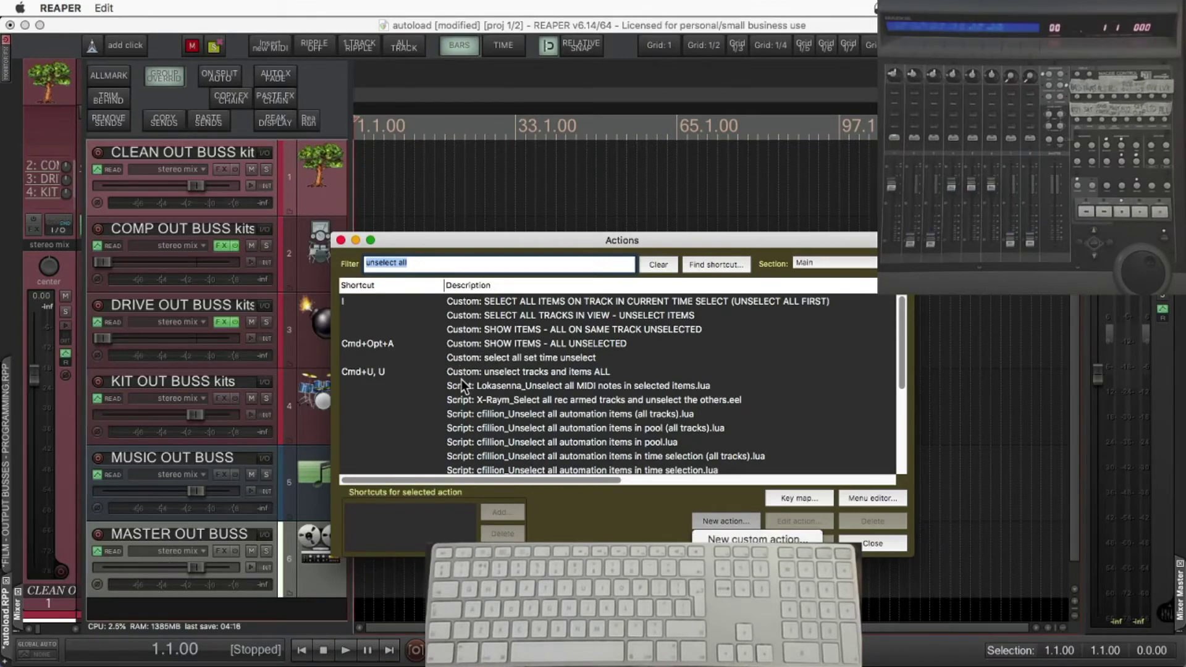
pyautogui.click(477, 376)
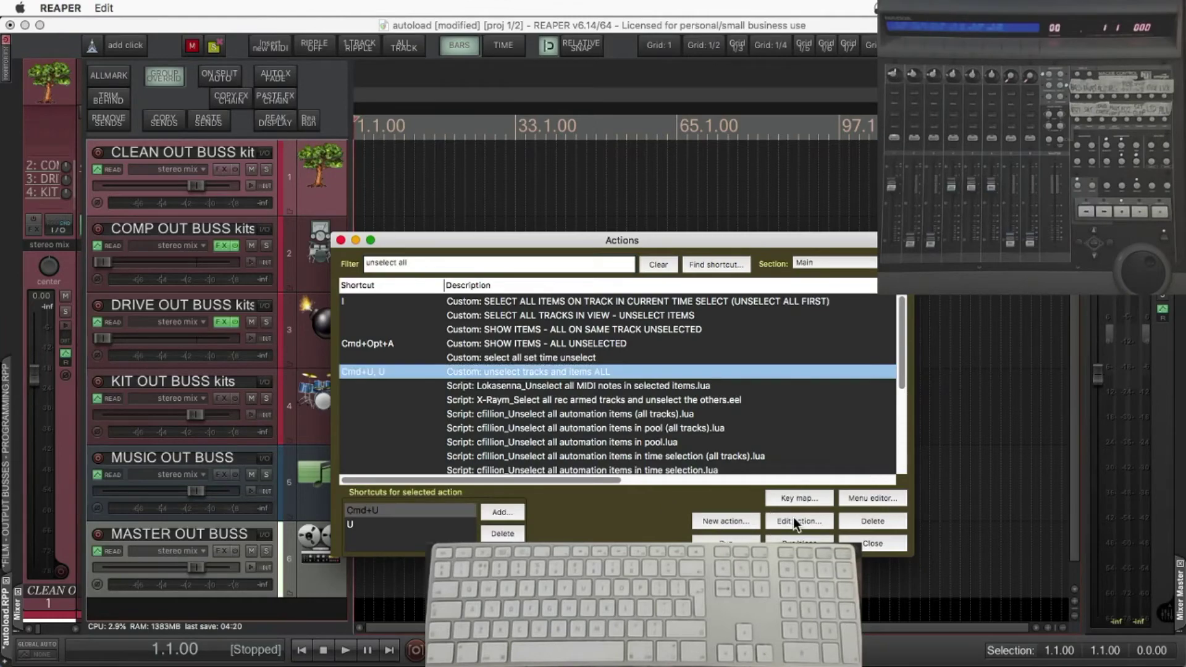
pyautogui.click(797, 518)
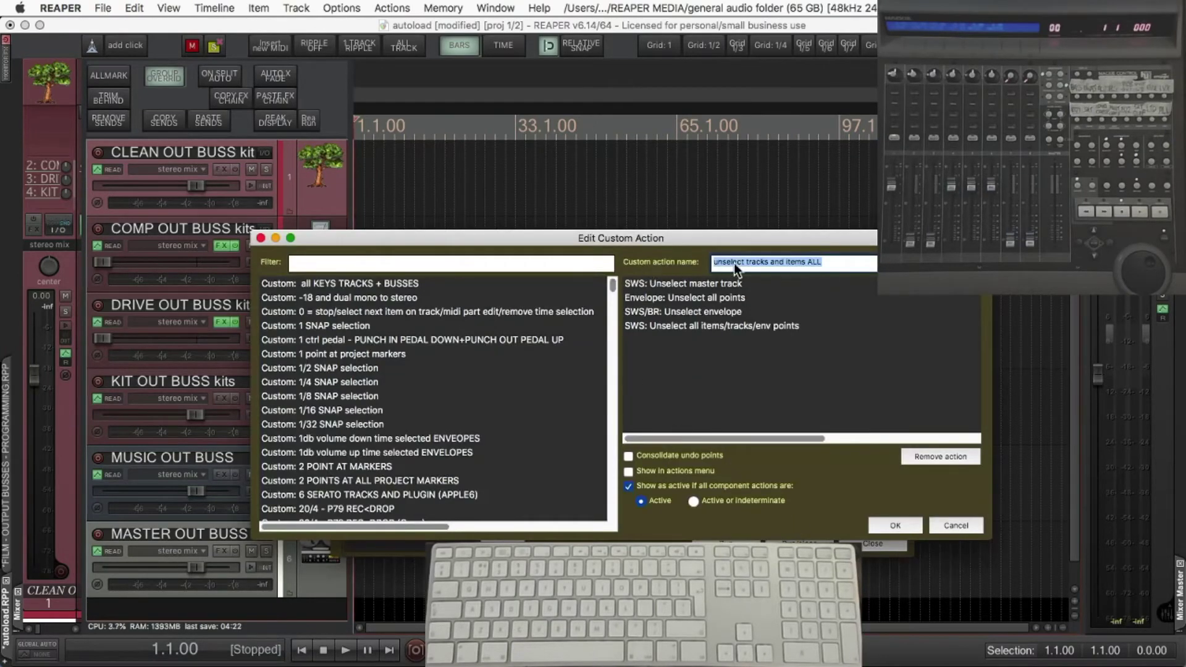
# Step: Check the unselect steps against 'unsel master track' and confirm the action unchanged
pyautogui.moveTo(860, 262); pyautogui.dragTo(680, 259)
pyautogui.click(701, 286)
pyautogui.click(368, 267)
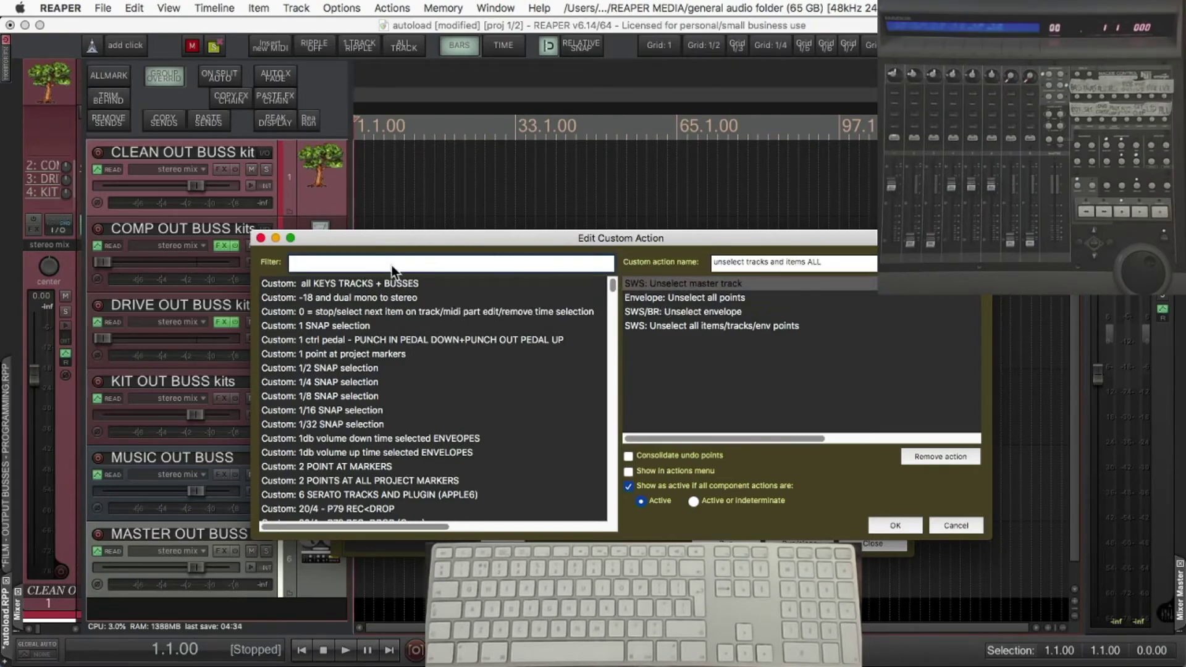
pyautogui.write('unsel master ')
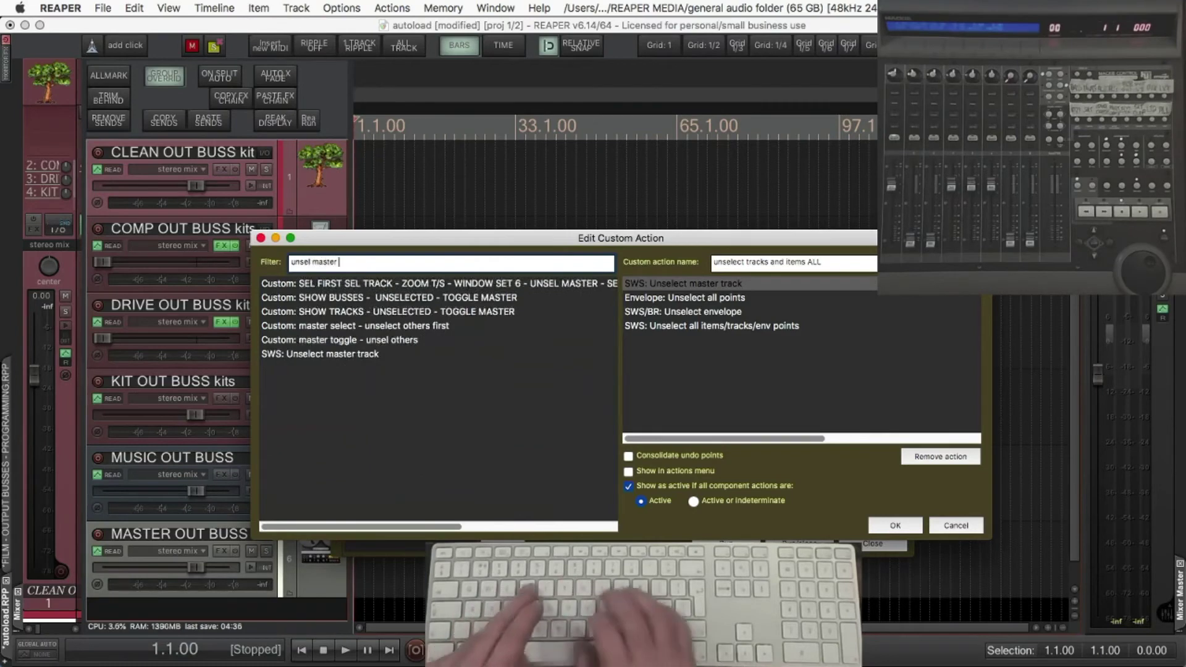
pyautogui.write('track')
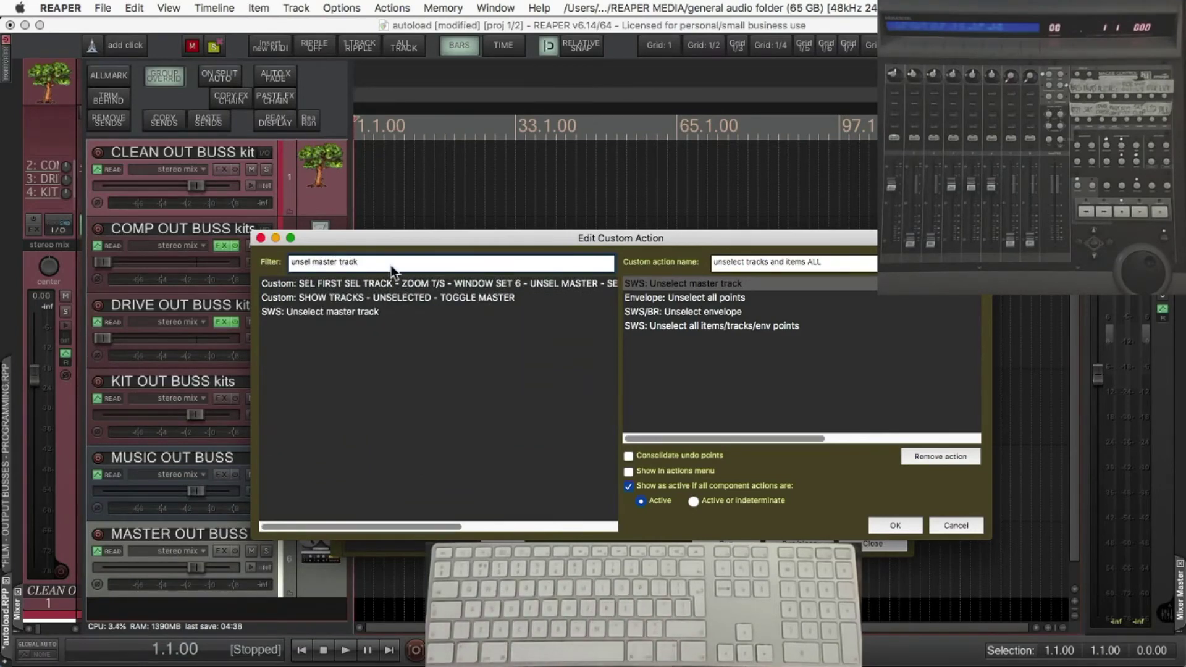
pyautogui.moveTo(351, 311)
pyautogui.mouseDown()
pyautogui.moveTo(630, 329)
pyautogui.moveTo(398, 312)
pyautogui.mouseUp()
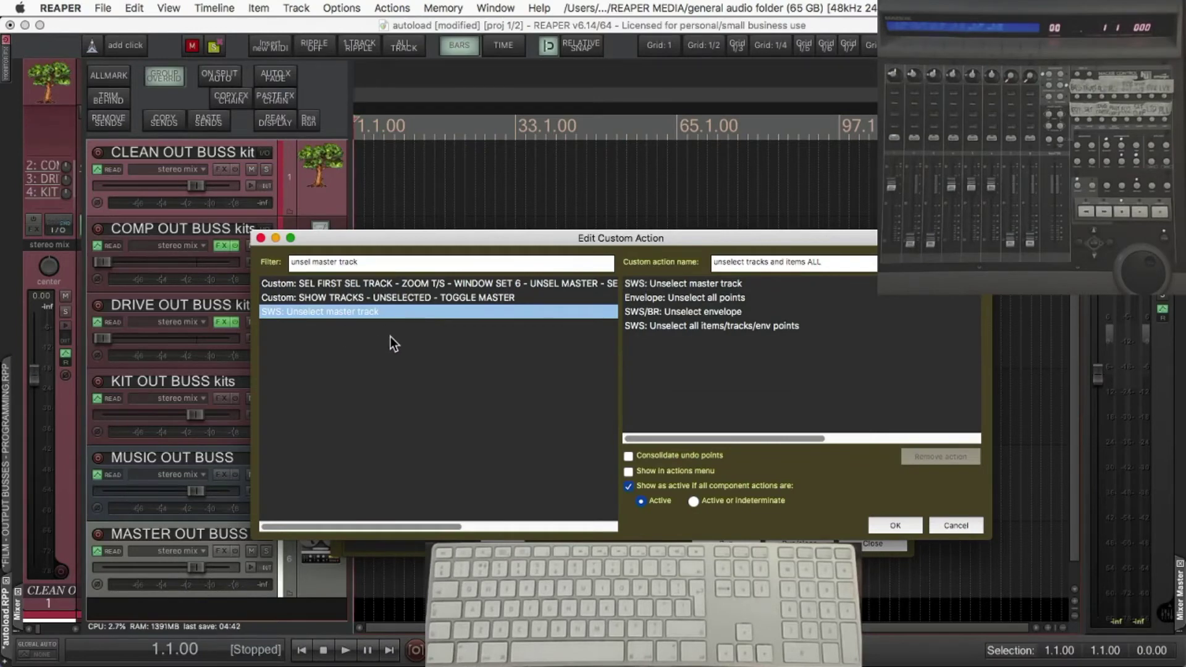
pyautogui.click(633, 297)
pyautogui.click(635, 311)
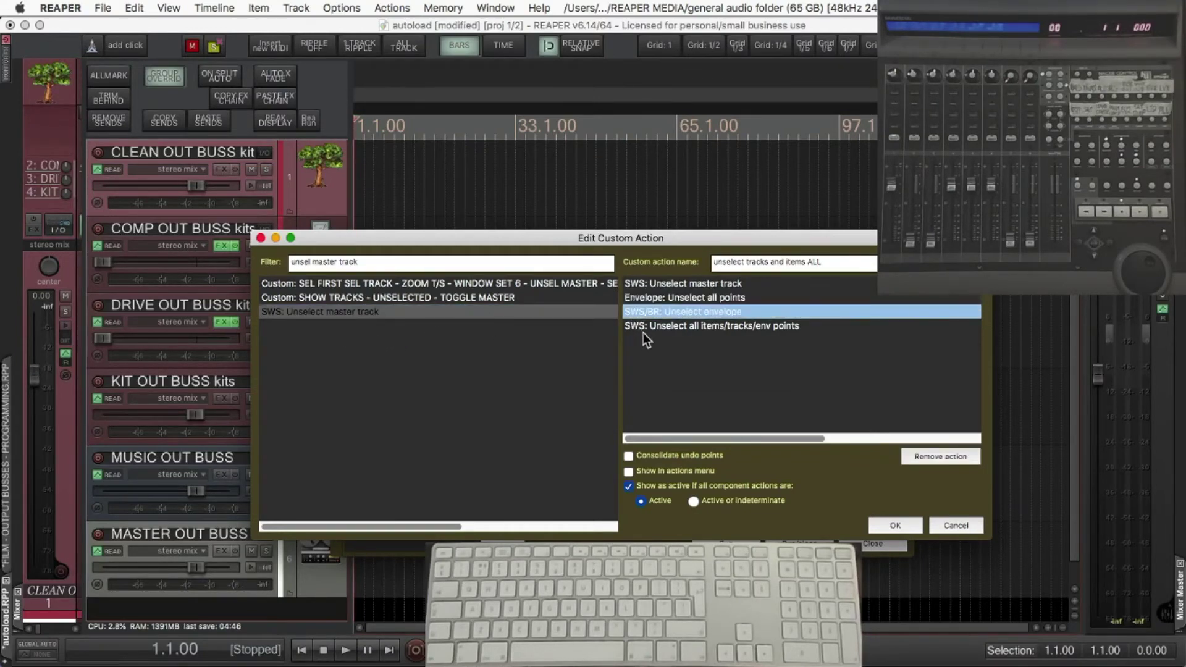
pyautogui.click(640, 326)
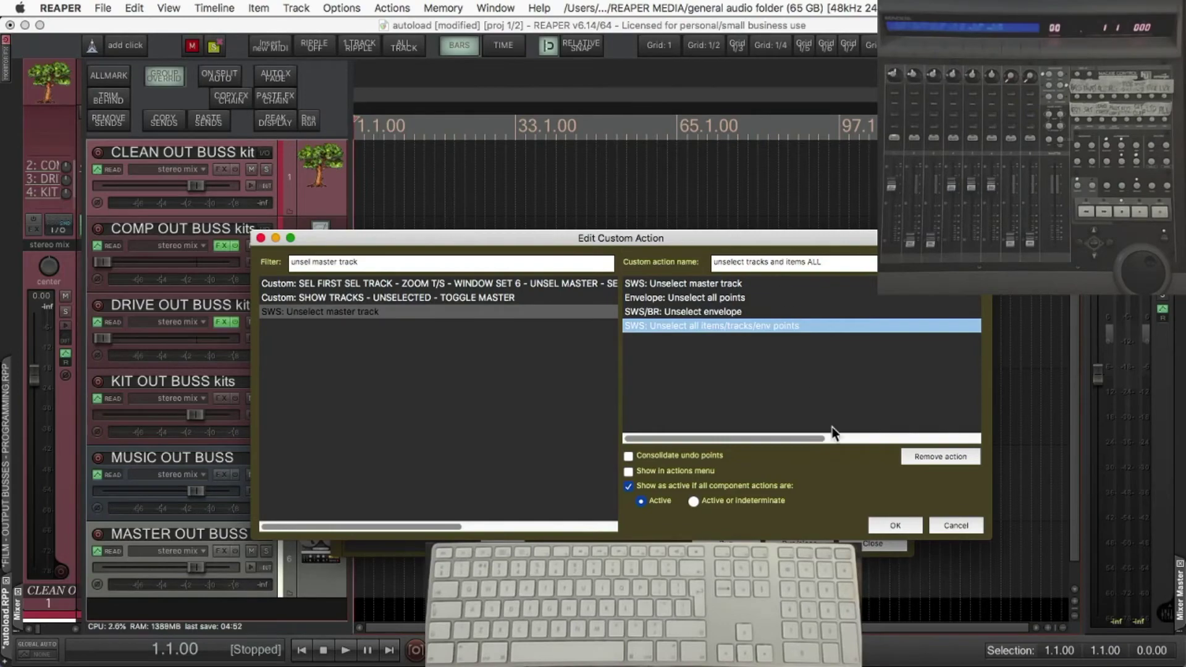
pyautogui.click(884, 525)
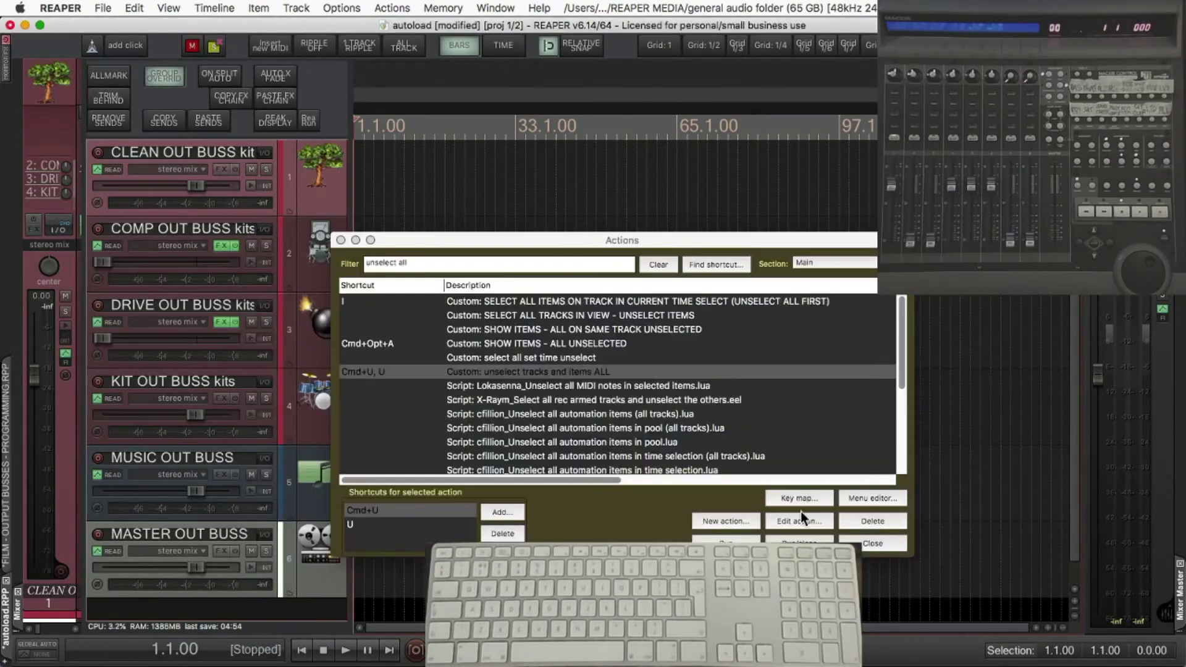
# Step: Inspect the Cmd+U and U shortcuts, close Actions, and press U to deselect tracks
pyautogui.click(482, 368)
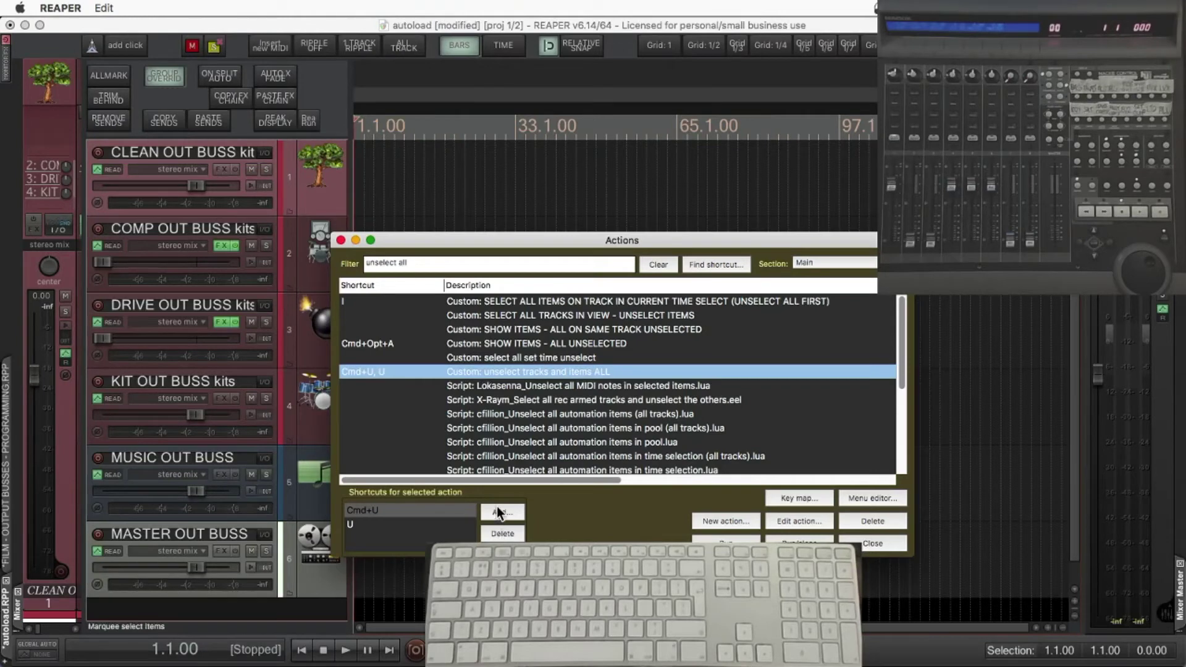
pyautogui.click(402, 512)
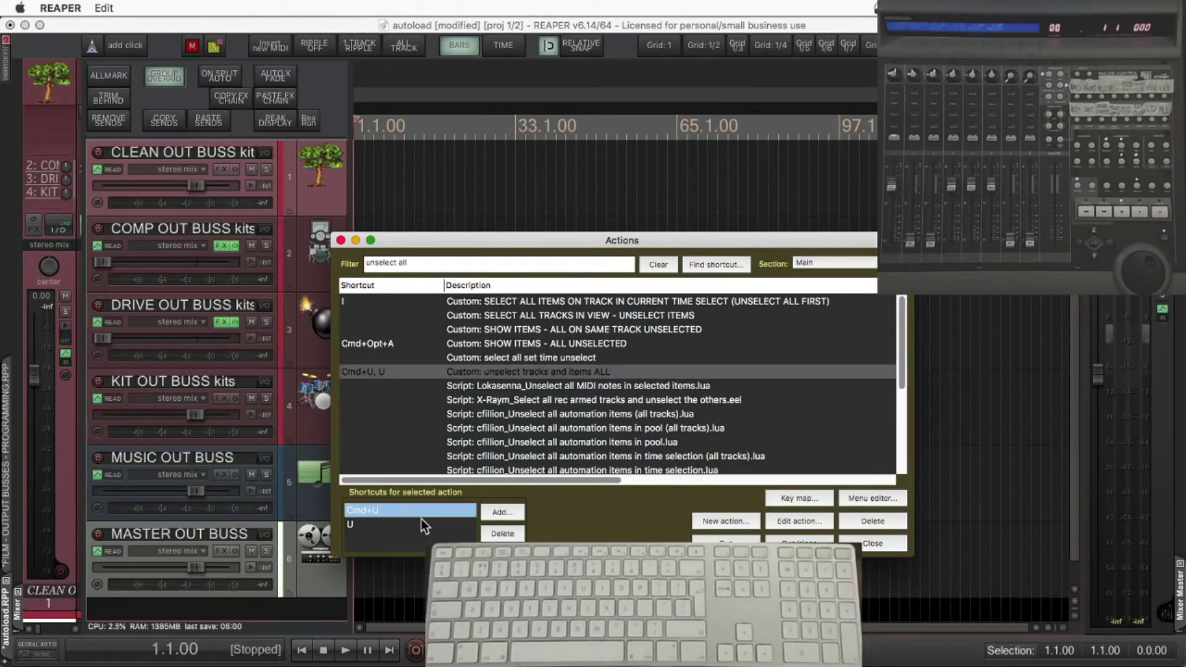
pyautogui.click(404, 525)
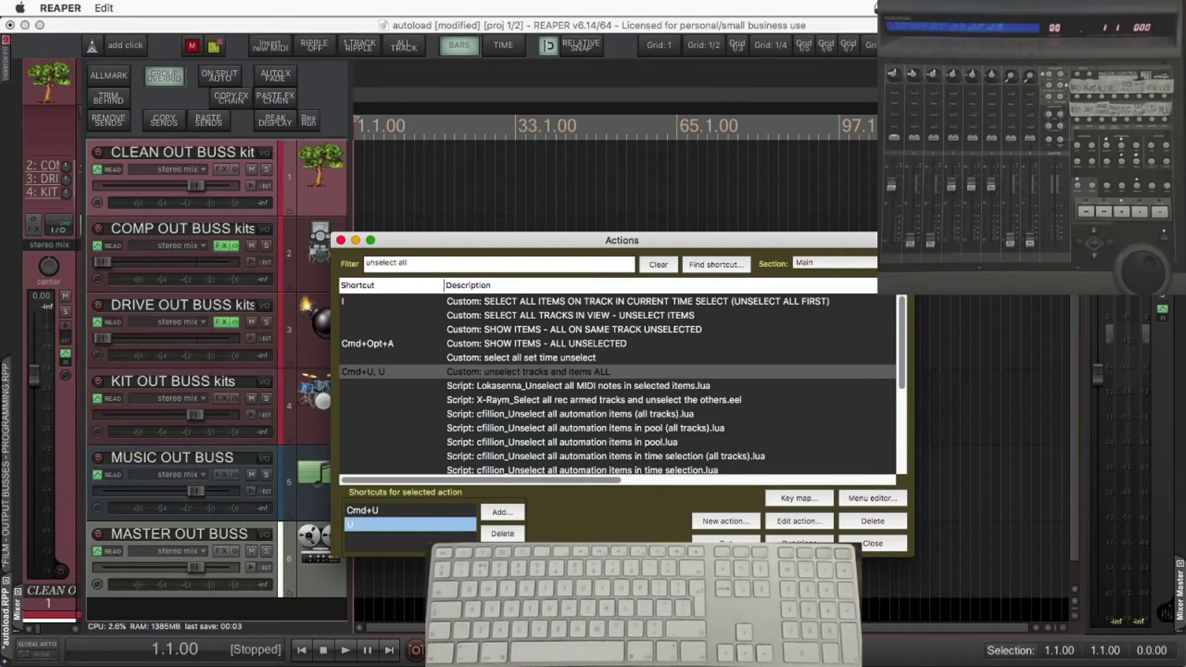
pyautogui.click(862, 545)
pyautogui.press('u')
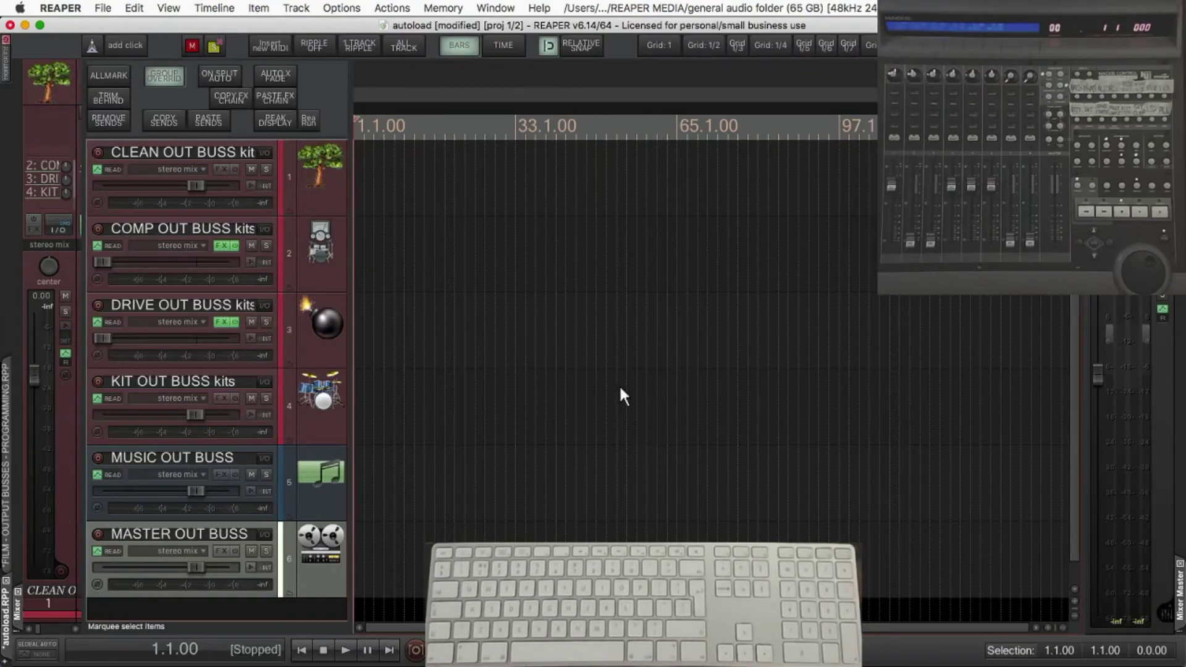
# Step: Open the ARRANGE WINDOW MAIN custom action in the Edit Custom Action window
pyautogui.press('?')
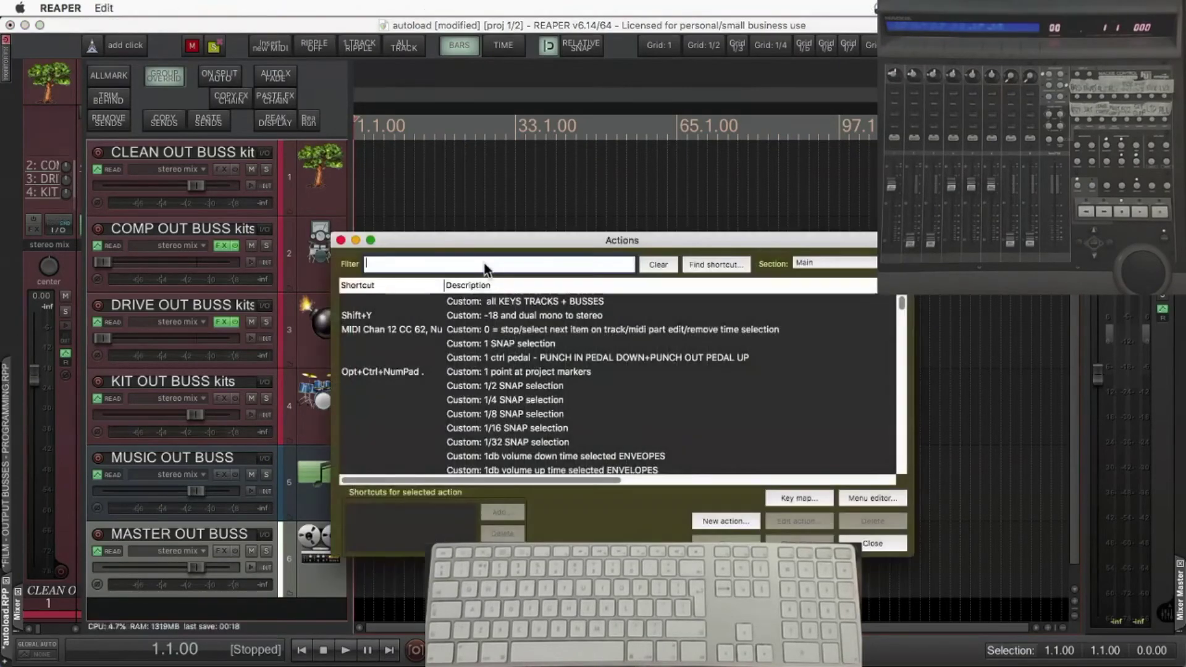
pyautogui.moveTo(645, 247); pyautogui.dragTo(635, 179)
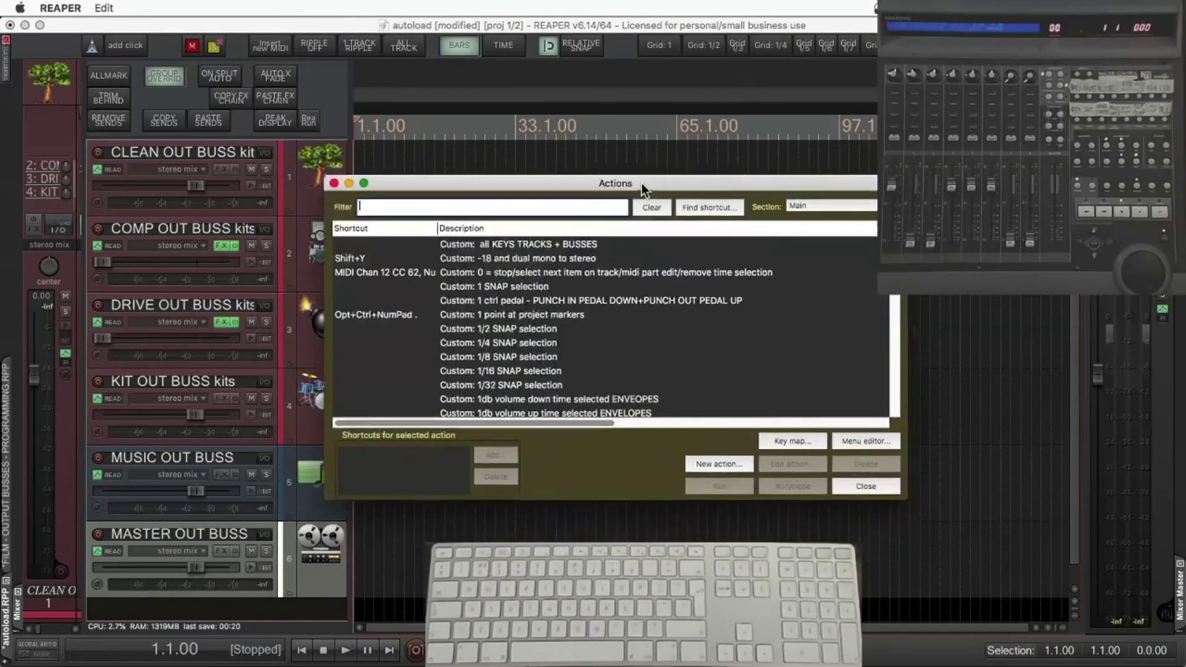
pyautogui.click(715, 451)
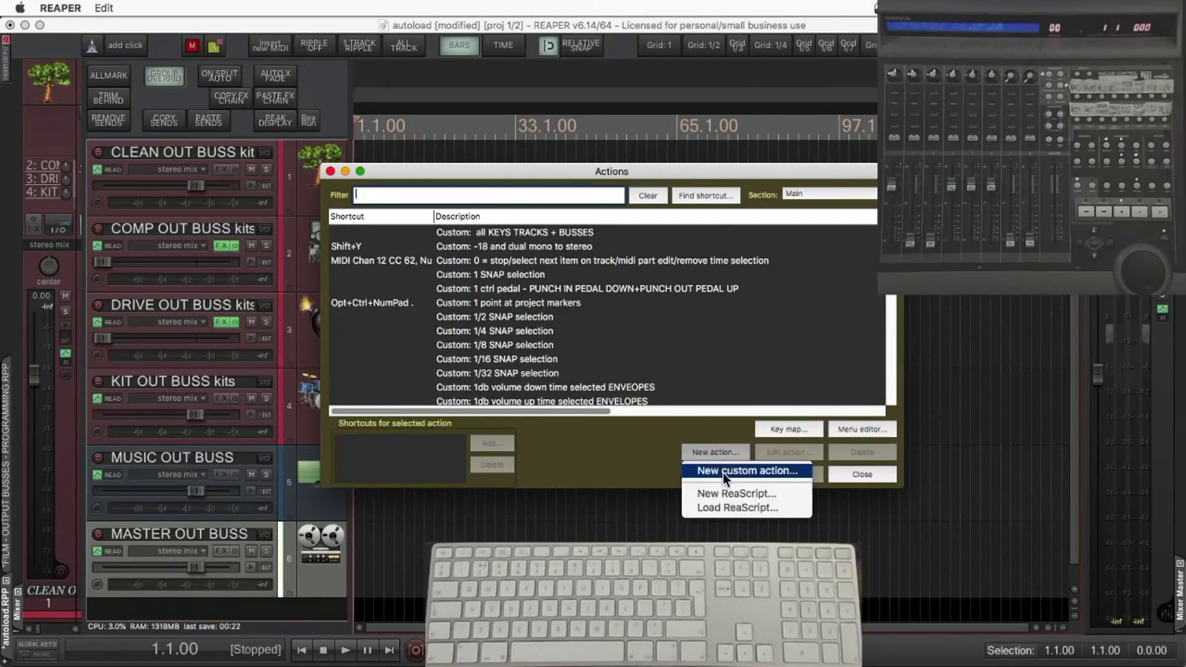
pyautogui.click(456, 199)
pyautogui.write('ARRANGE WINDOW MAIN')
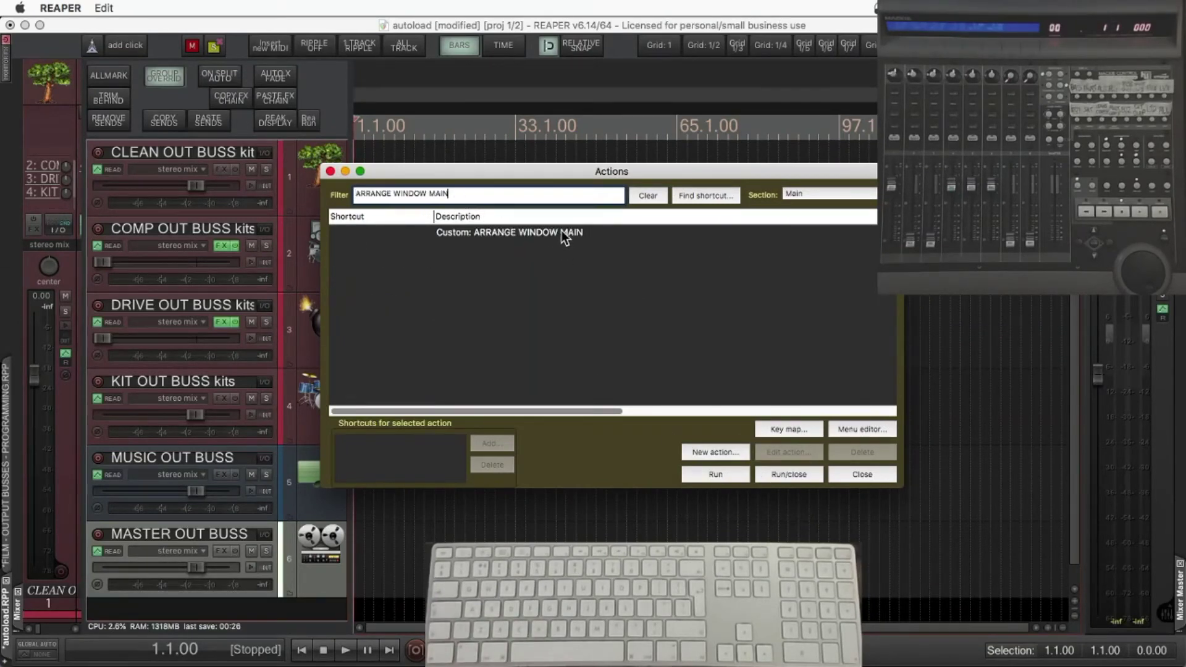
pyautogui.click(562, 231)
pyautogui.click(768, 453)
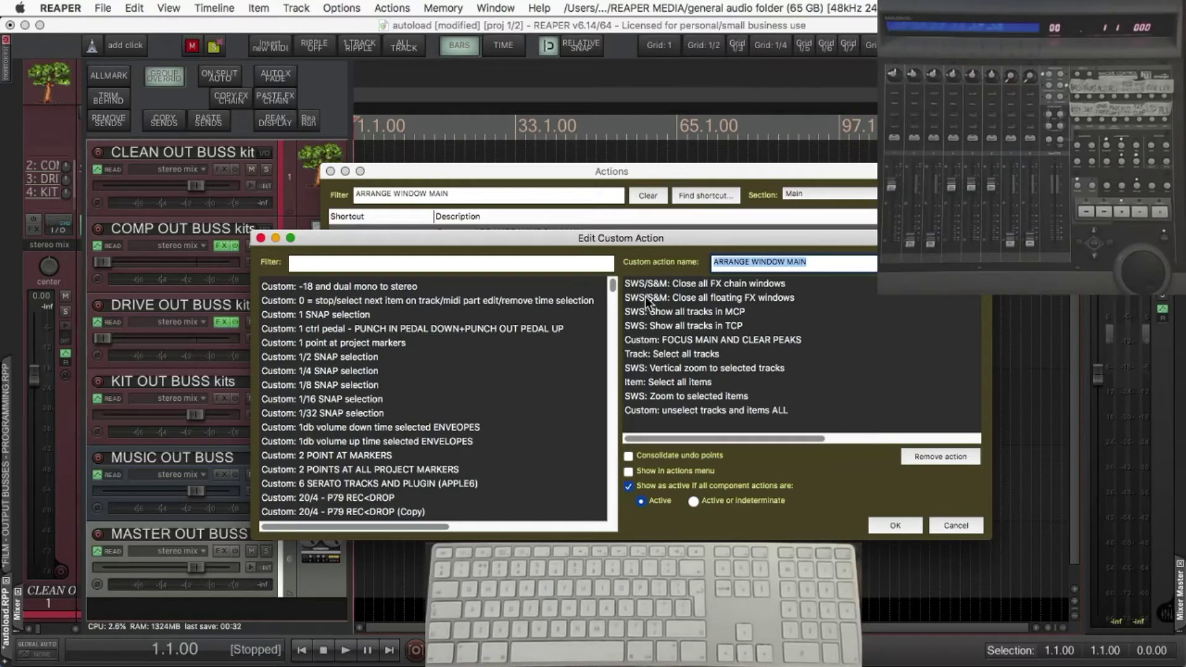
# Step: Look up the Close all FX chain windows and unselect tracks and items ALL step actions
pyautogui.click(738, 267)
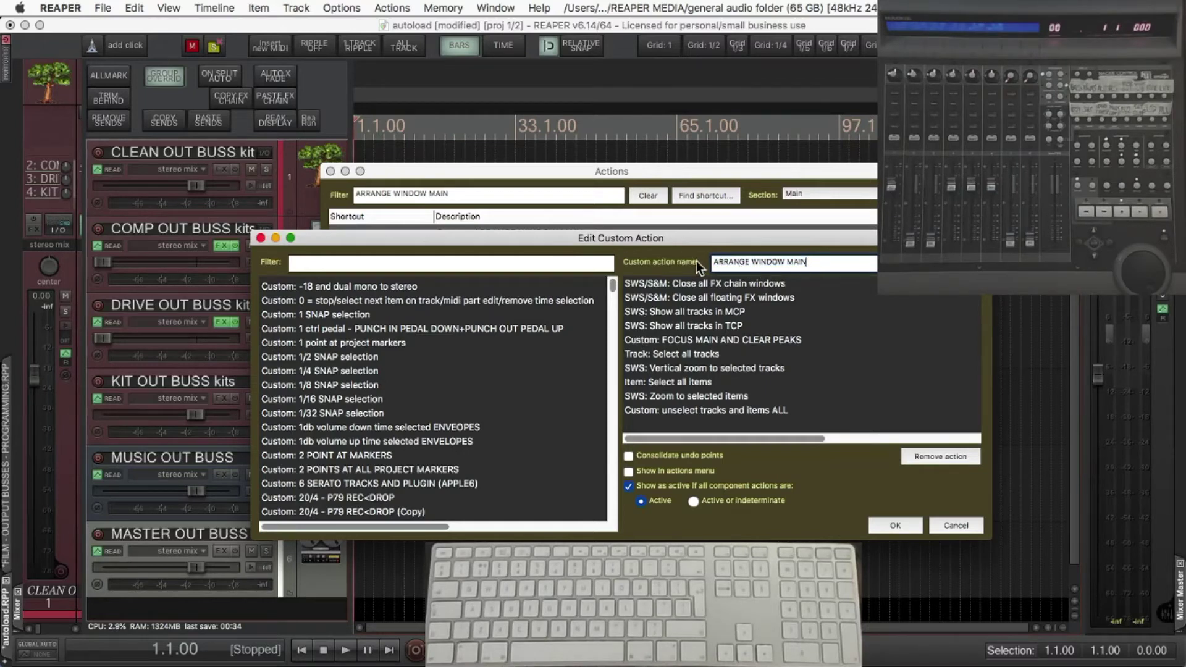
pyautogui.click(673, 286)
pyautogui.click(443, 267)
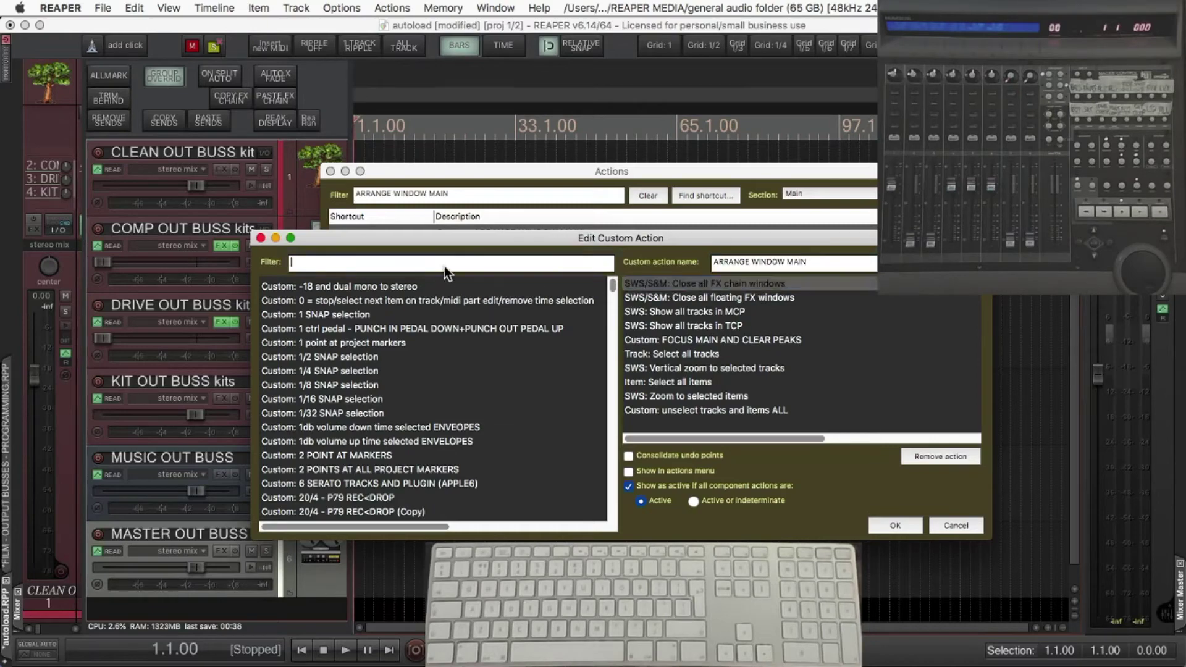
pyautogui.write('close al')
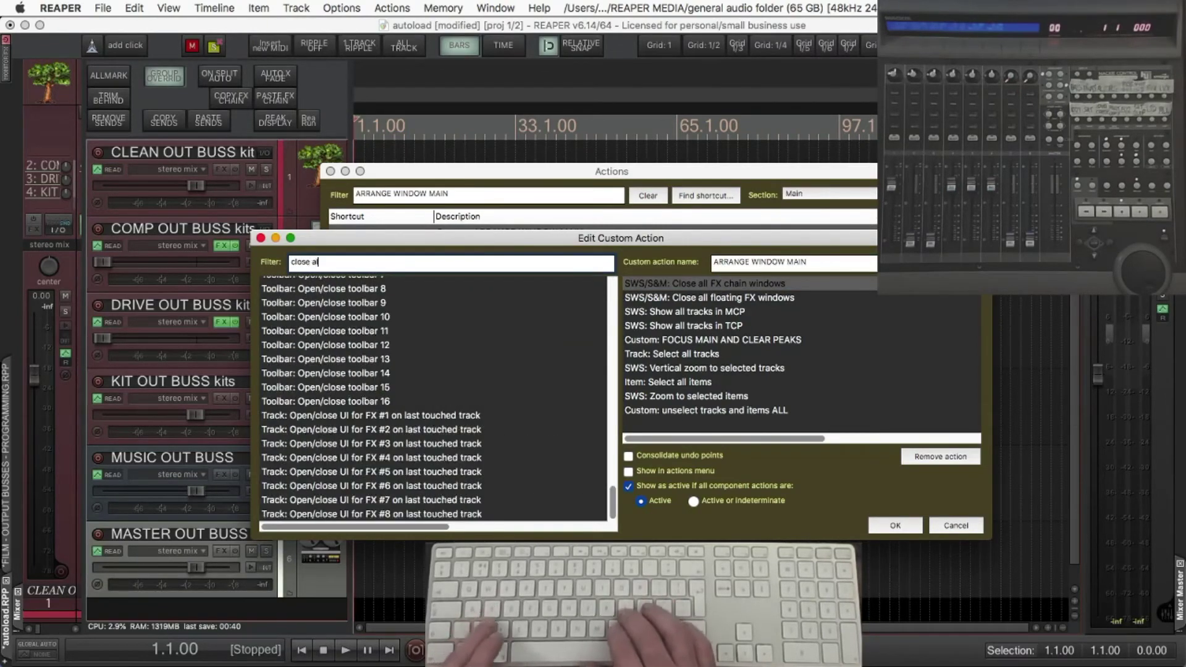
pyautogui.write('l fx ch')
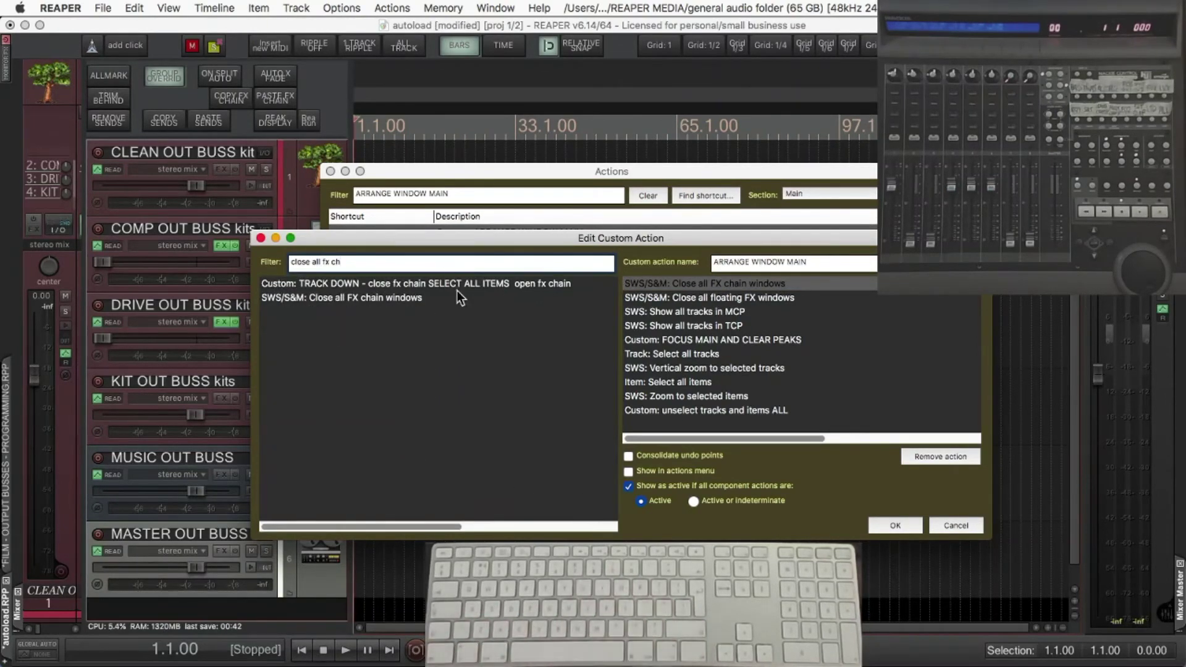
pyautogui.click(383, 297)
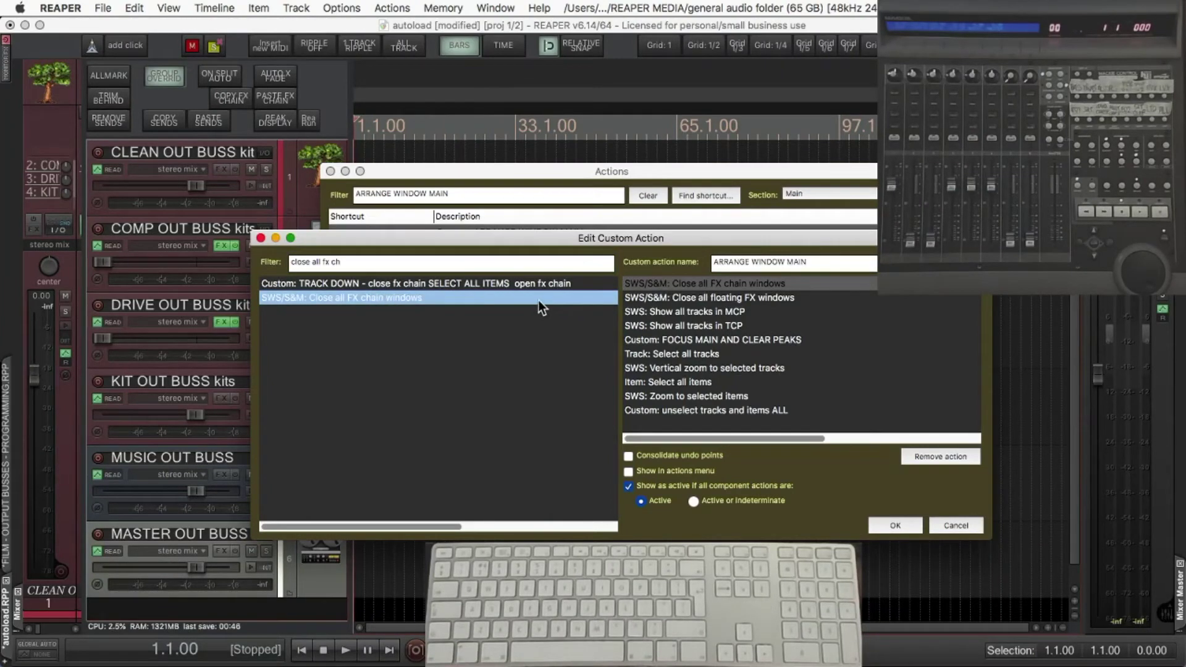
pyautogui.click(665, 343)
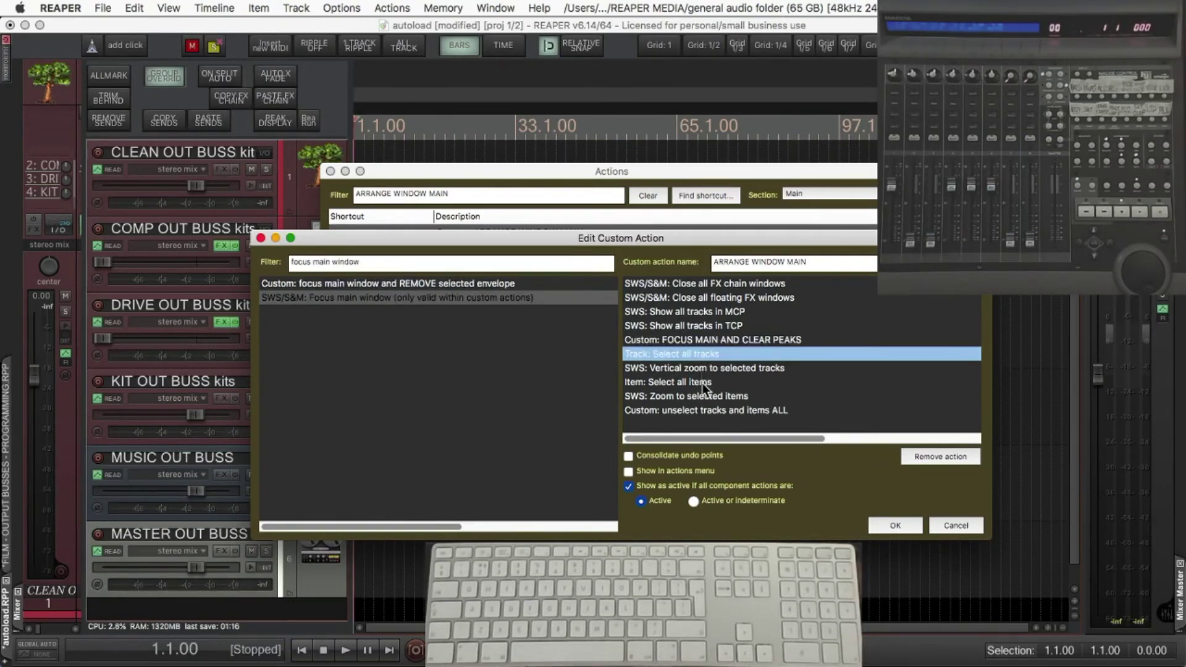
pyautogui.click(703, 383)
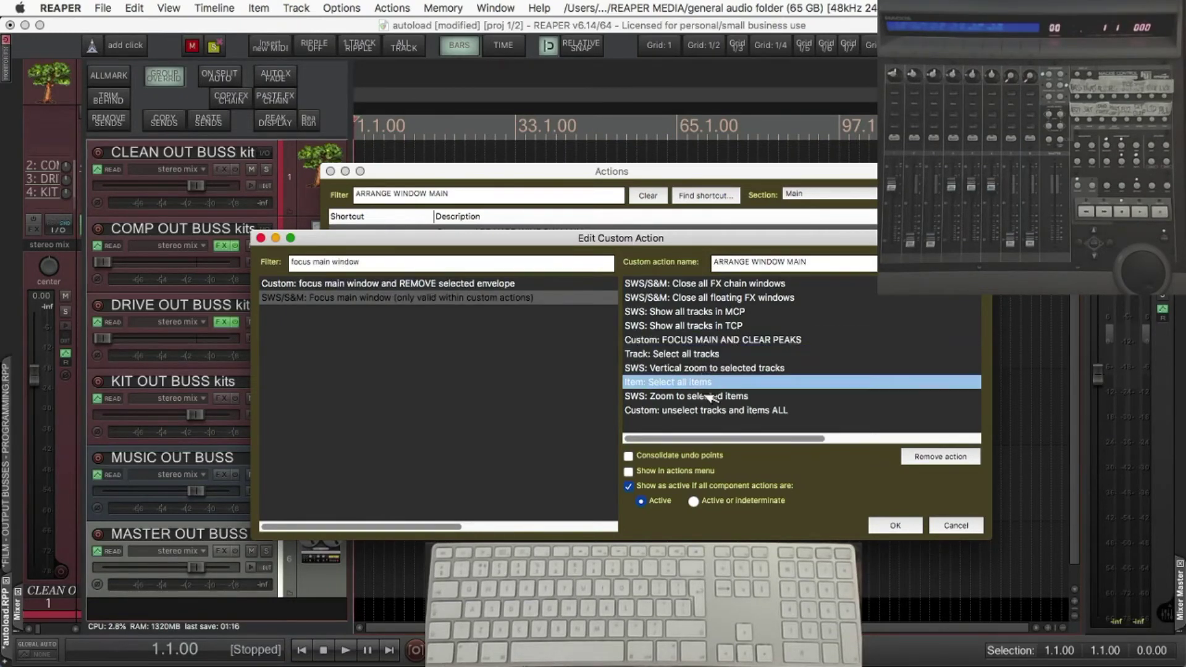
pyautogui.click(686, 414)
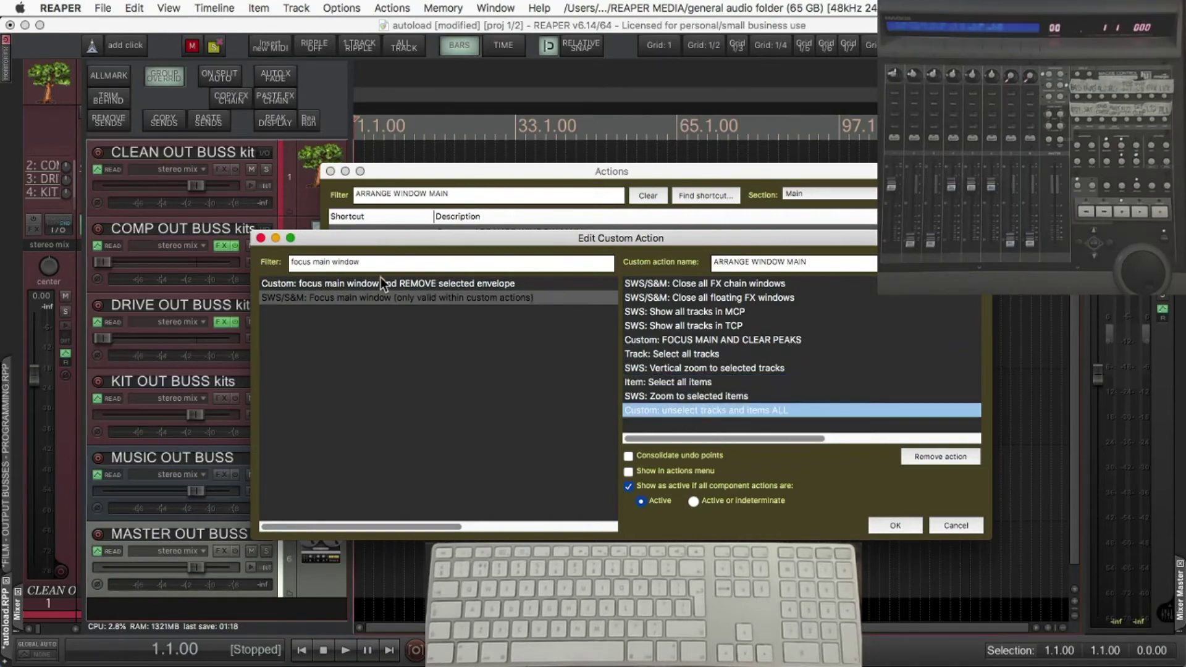
pyautogui.moveTo(382, 267); pyautogui.dragTo(262, 266)
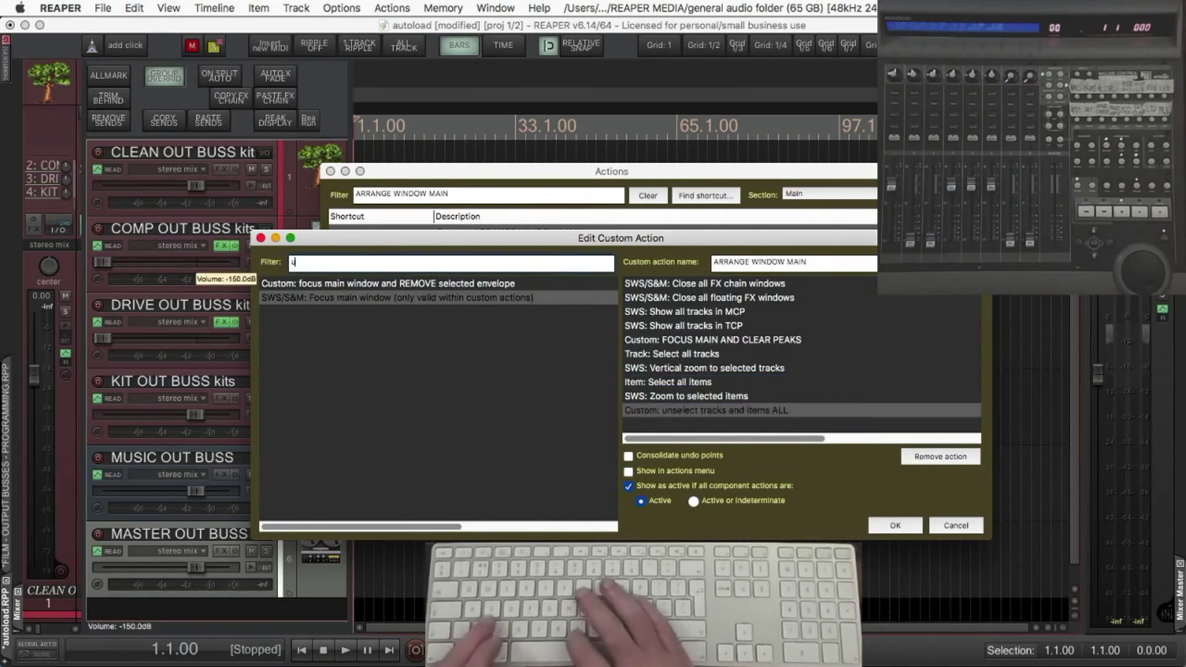
pyautogui.write('unsel all track')
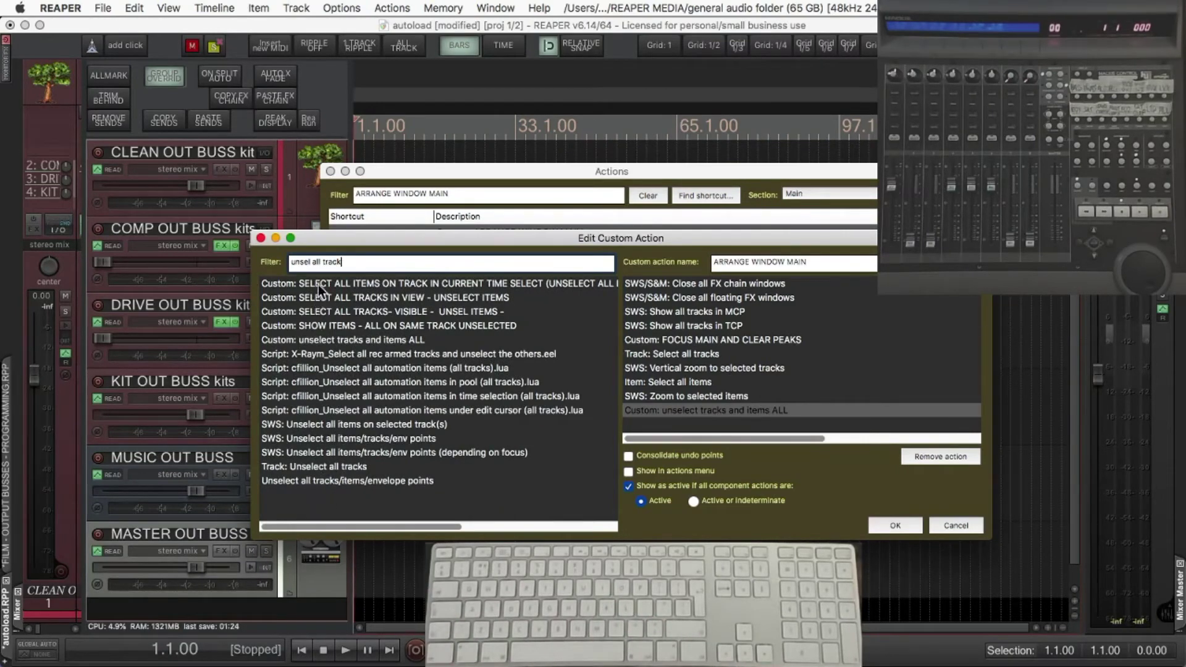
pyautogui.click(329, 335)
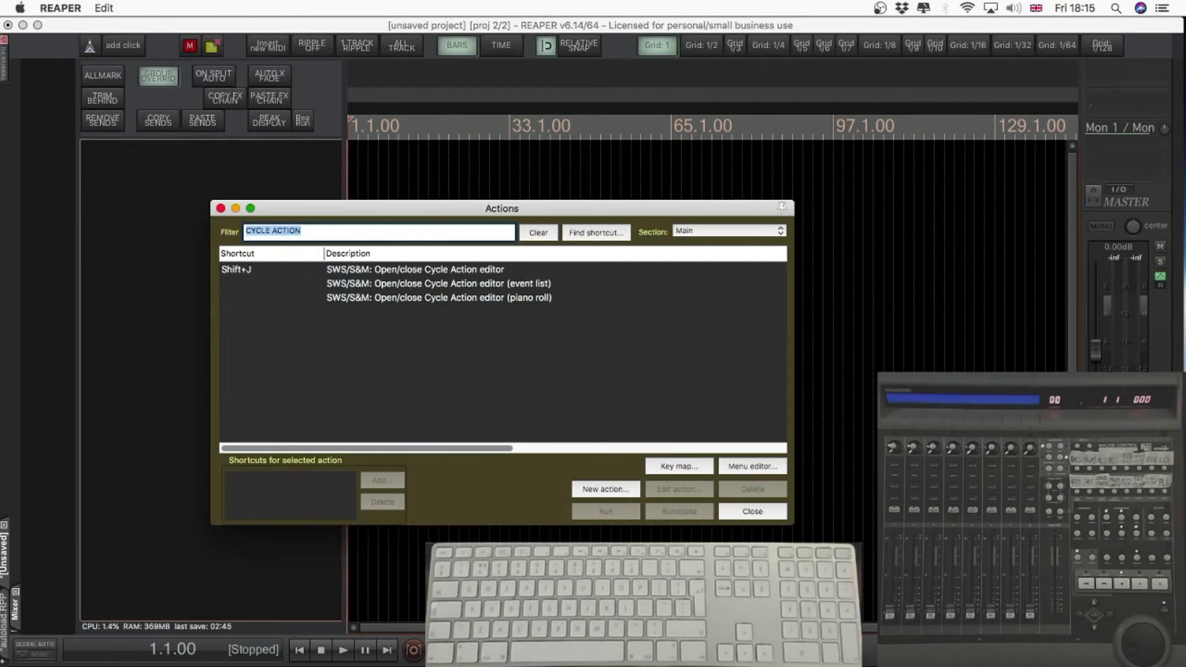
# Step: Launch the Cycle Action editor, inspect the Console KEYS Buss action's options, then close the editor
pyautogui.click(381, 267)
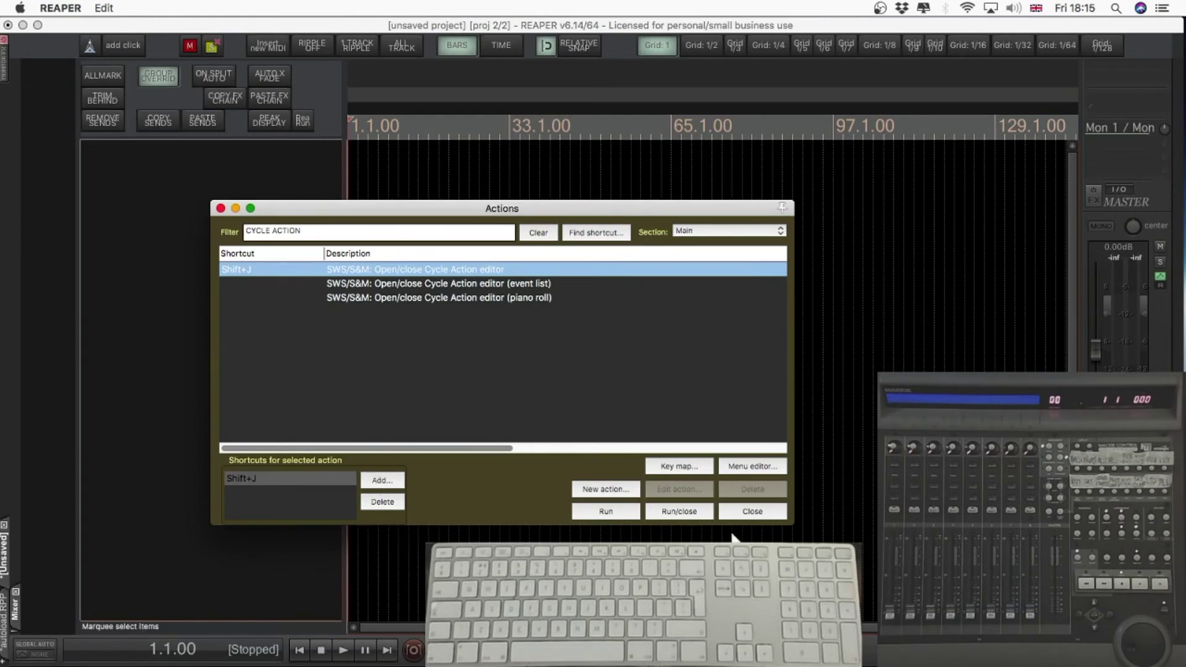
pyautogui.click(688, 511)
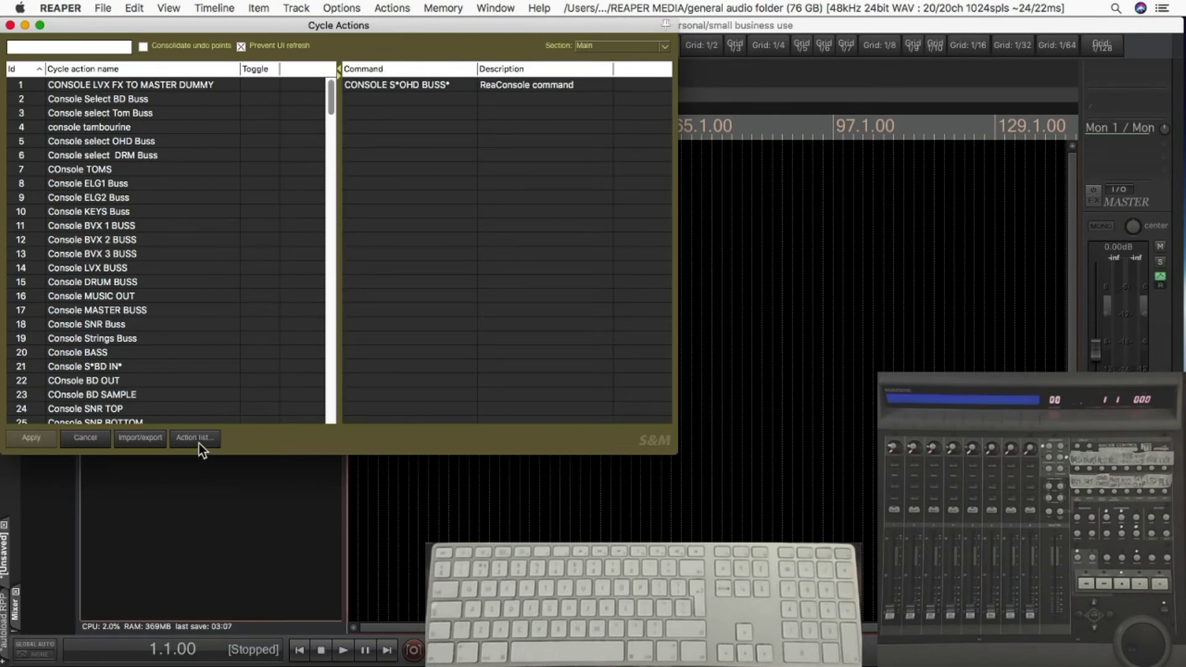
pyautogui.rightClick(171, 211)
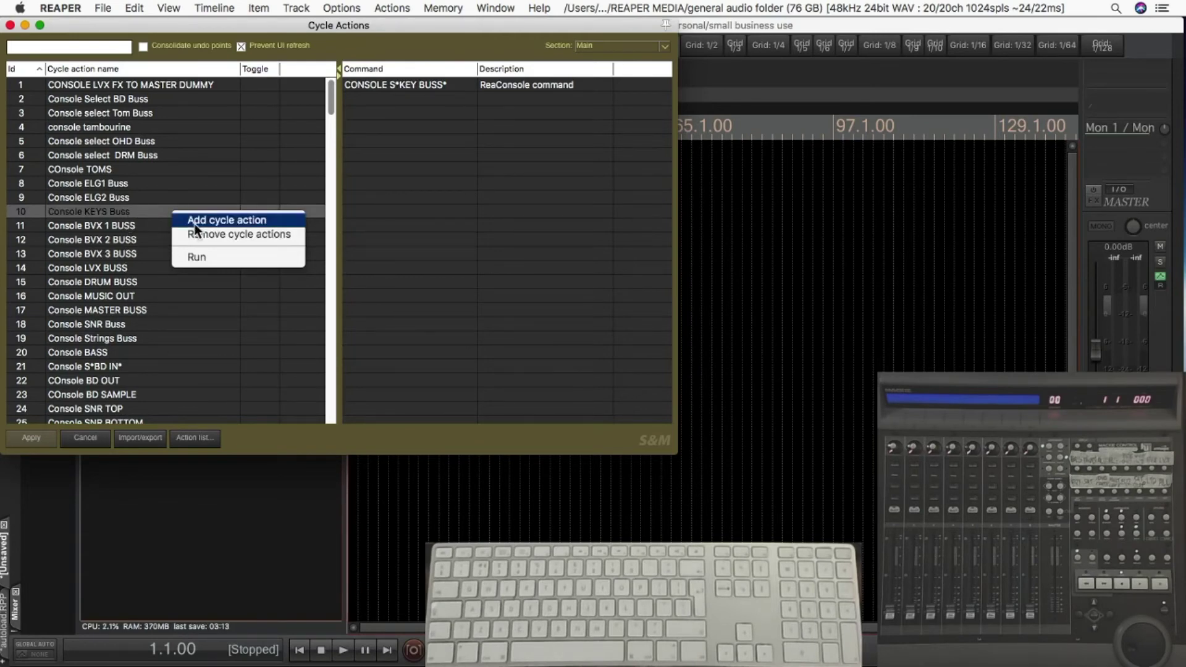
pyautogui.click(195, 357)
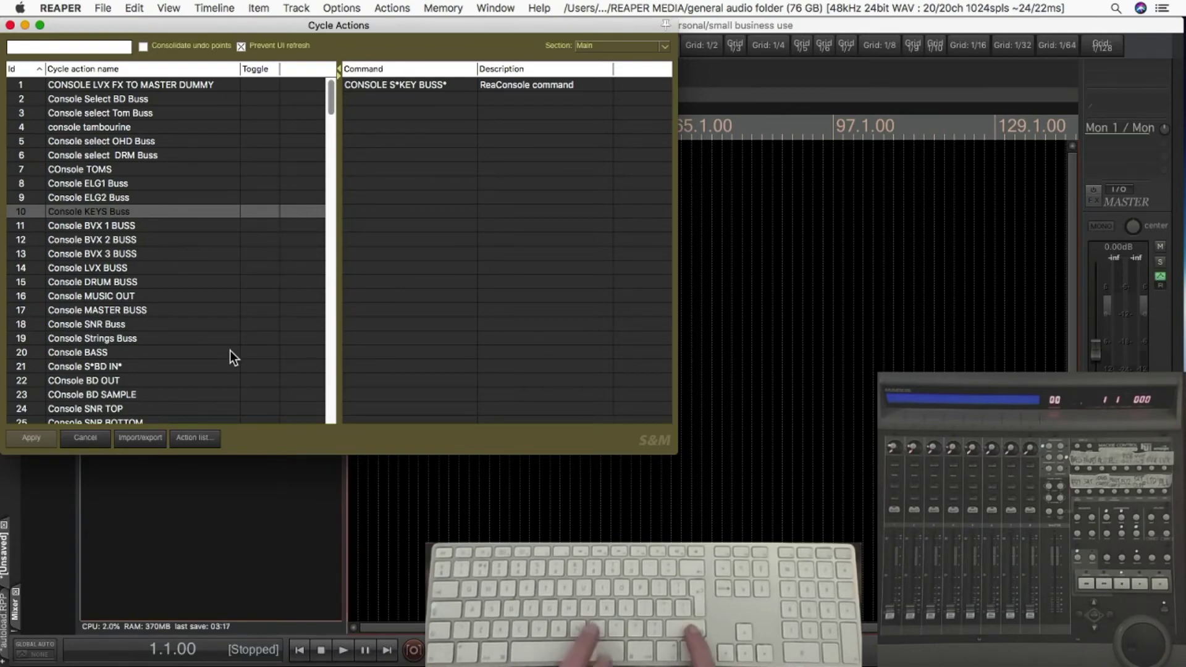
pyautogui.hotkey('alt', 'c')
pyautogui.hotkey('alt', 'c')
pyautogui.hotkey('alt', 'c')
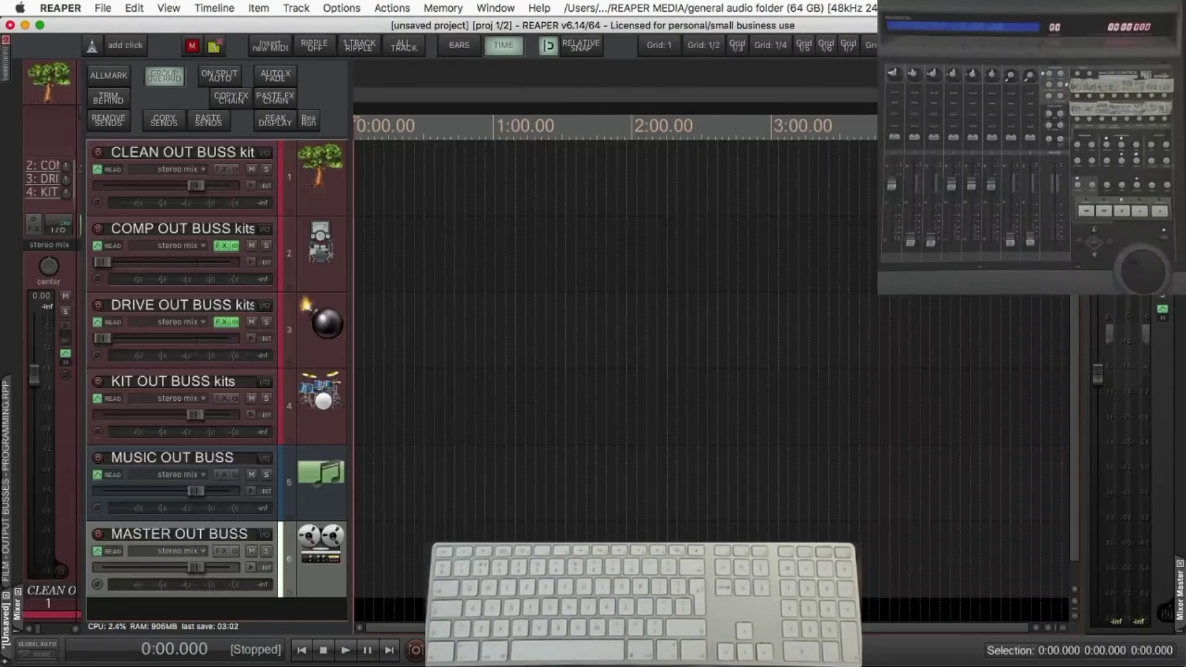
# Step: Leave track 1's name unchanged, reopen the Cycle Actions editor and clear its search filter
pyautogui.doubleClick(220, 157)
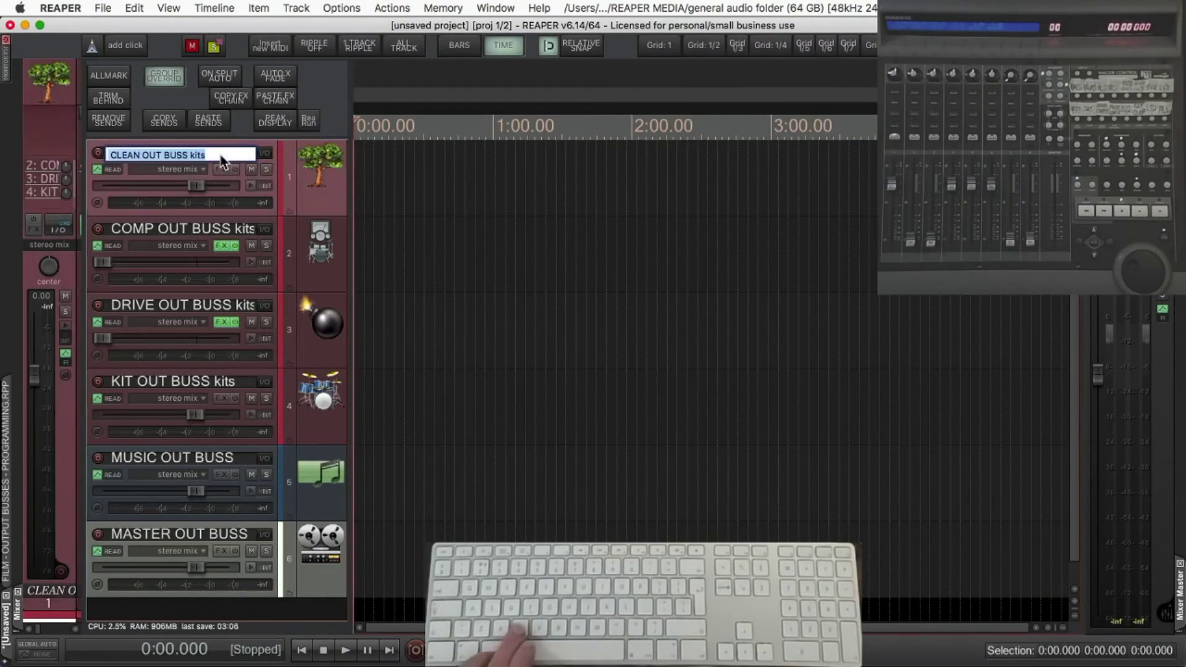
pyautogui.press('Return')
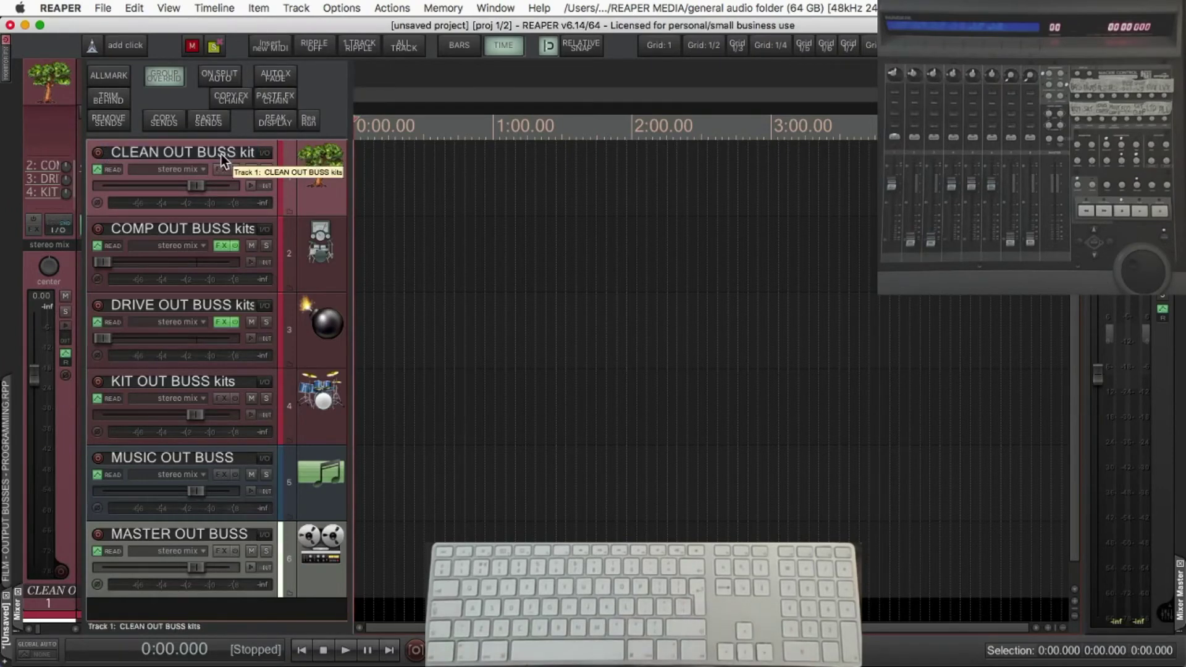
pyautogui.hotkey('ctrl', 'alt', 'c')
pyautogui.write('clean')
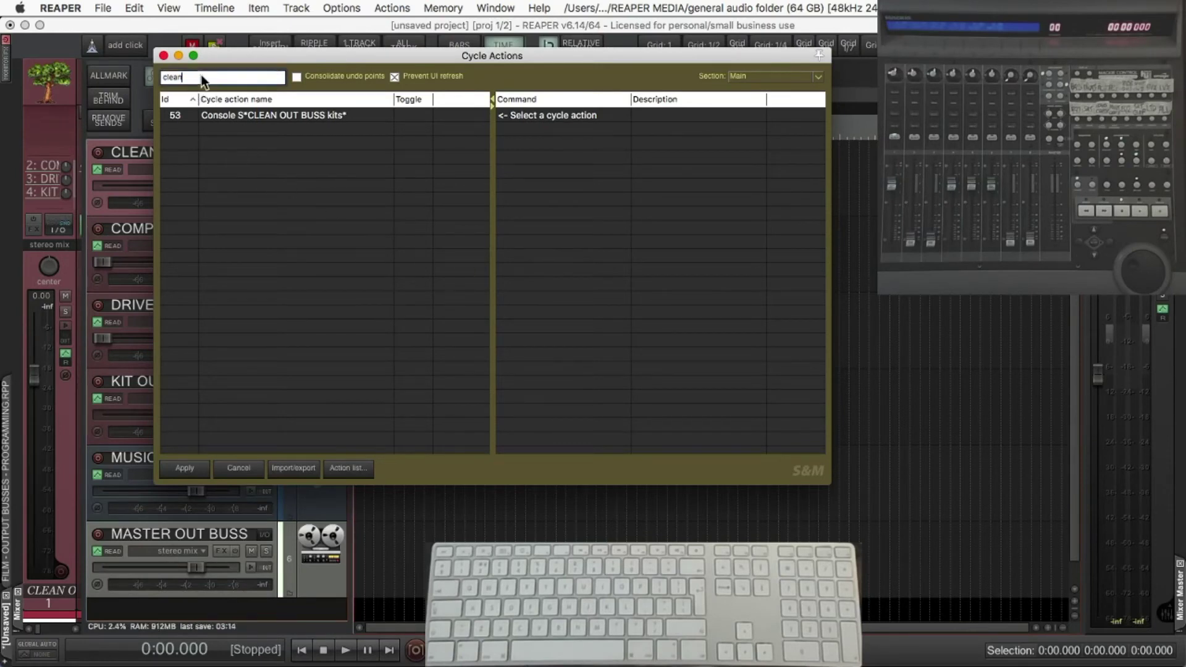
pyautogui.moveTo(194, 78); pyautogui.dragTo(106, 71)
pyautogui.press('BackSpace')
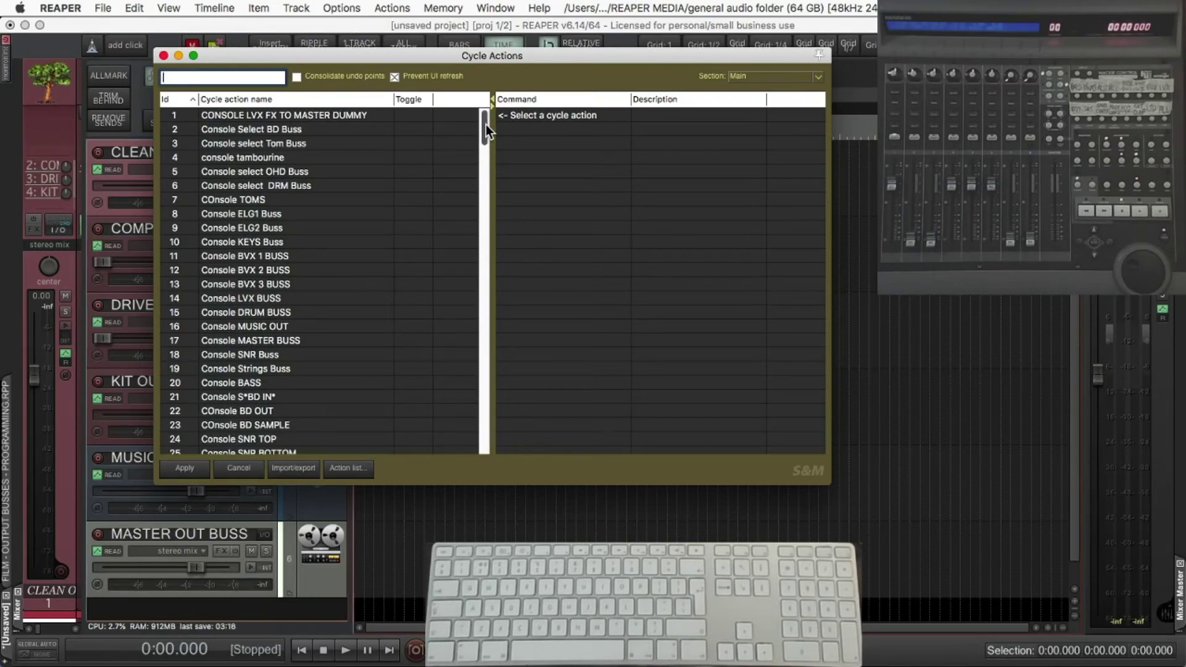
pyautogui.moveTo(486, 125); pyautogui.dragTo(481, 490)
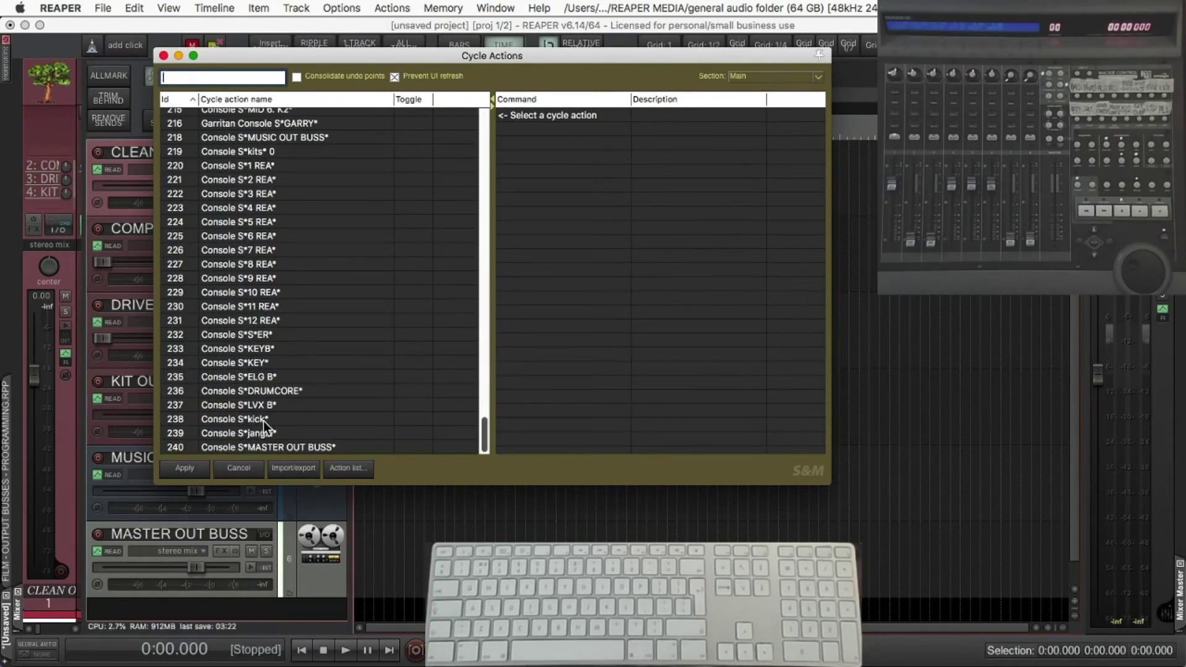
pyautogui.moveTo(485, 444); pyautogui.dragTo(483, 119)
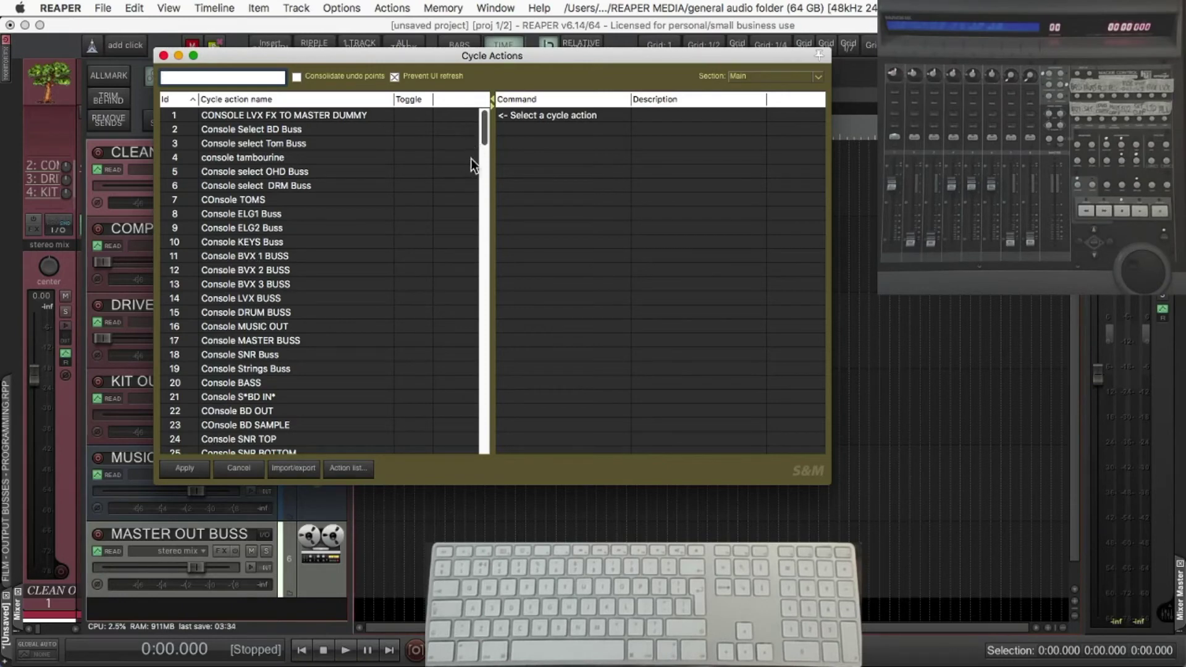
# Step: Add a new cycle action and commit its name 'Console S* CLEAN OUT BUSS kits*'
pyautogui.rightClick(323, 257)
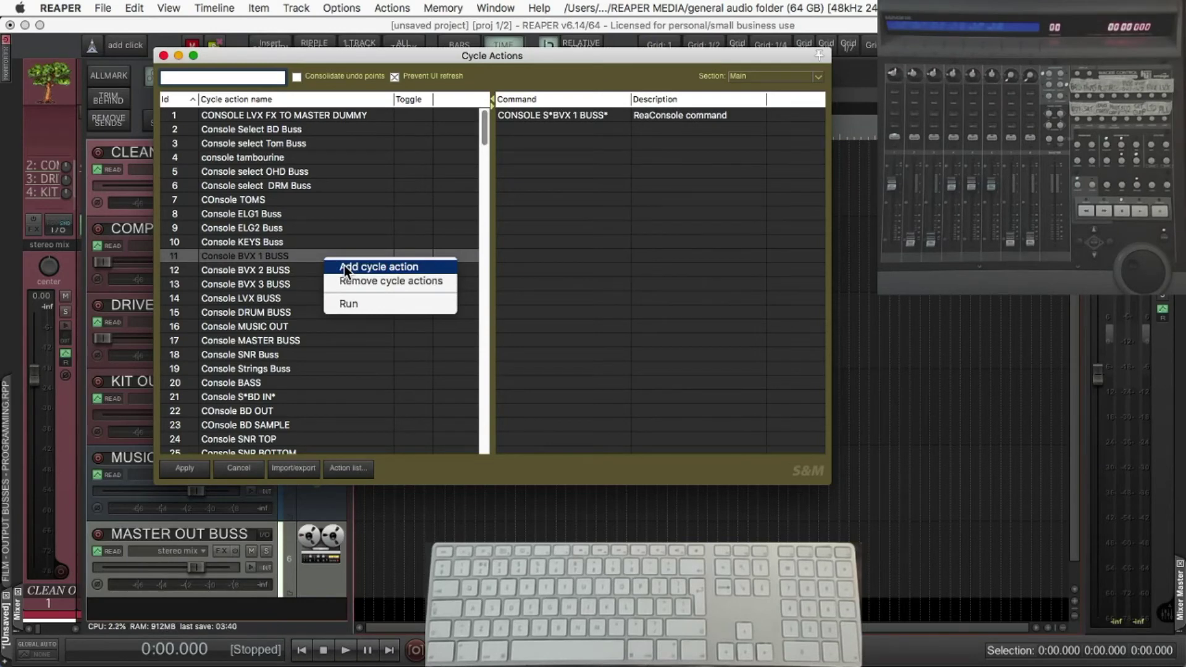
pyautogui.click(343, 266)
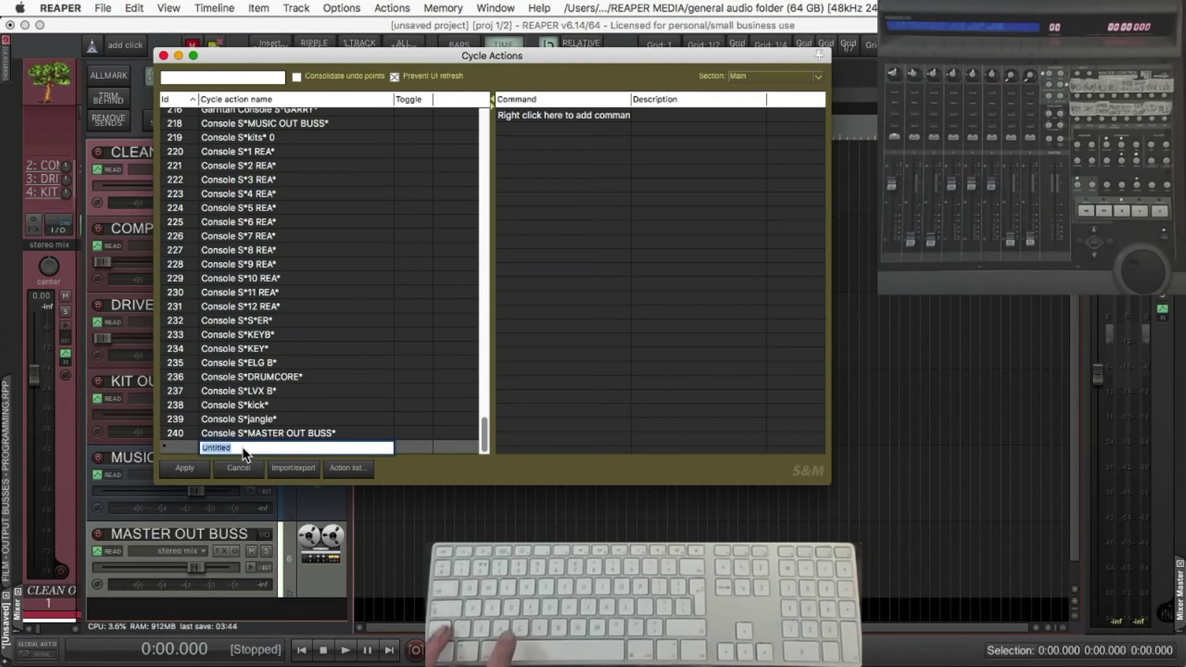
pyautogui.write('cons')
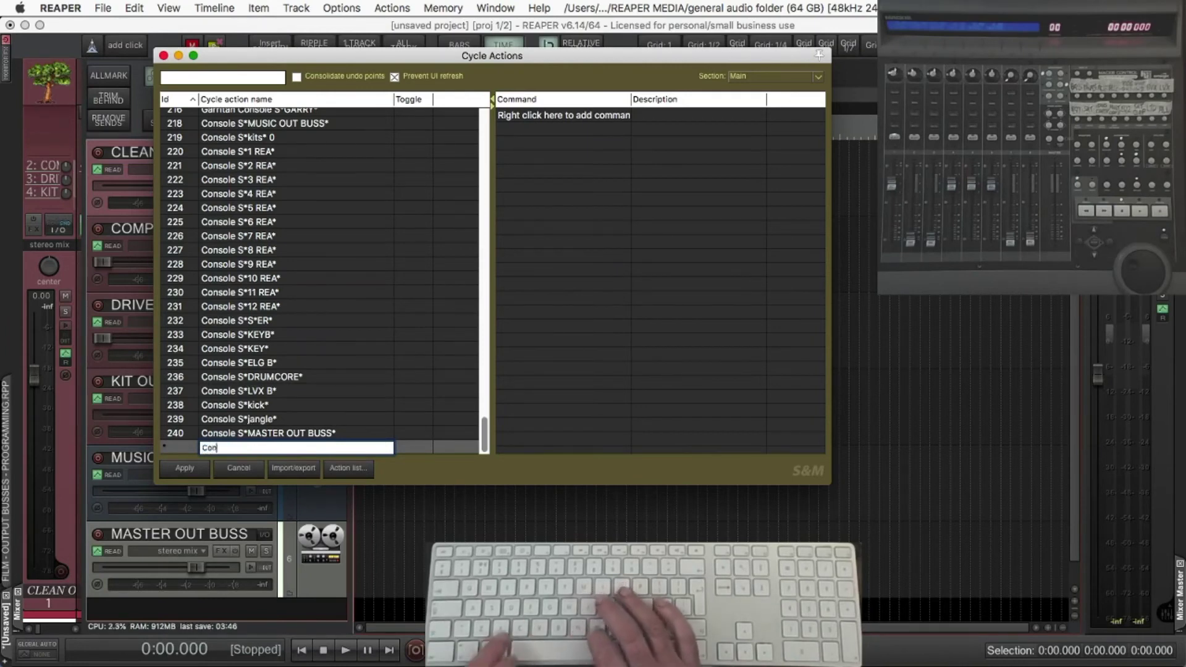
pyautogui.write('ole')
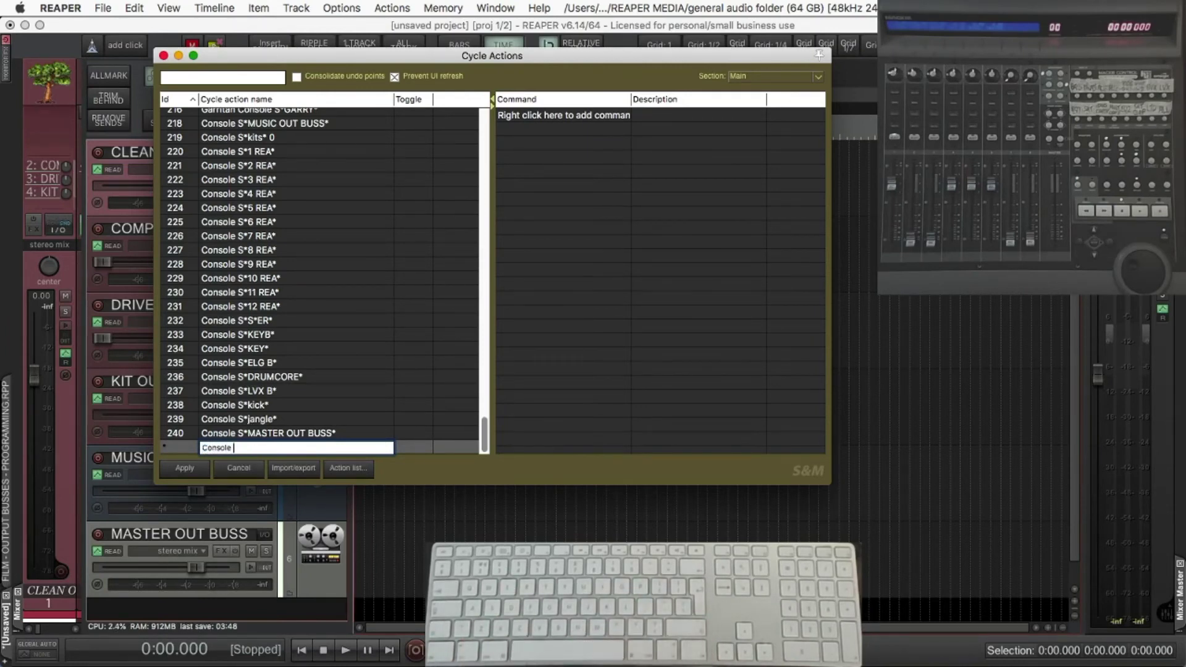
pyautogui.write(' S')
pyautogui.write('*')
pyautogui.write(' CLEAN OUT BUSS kits')
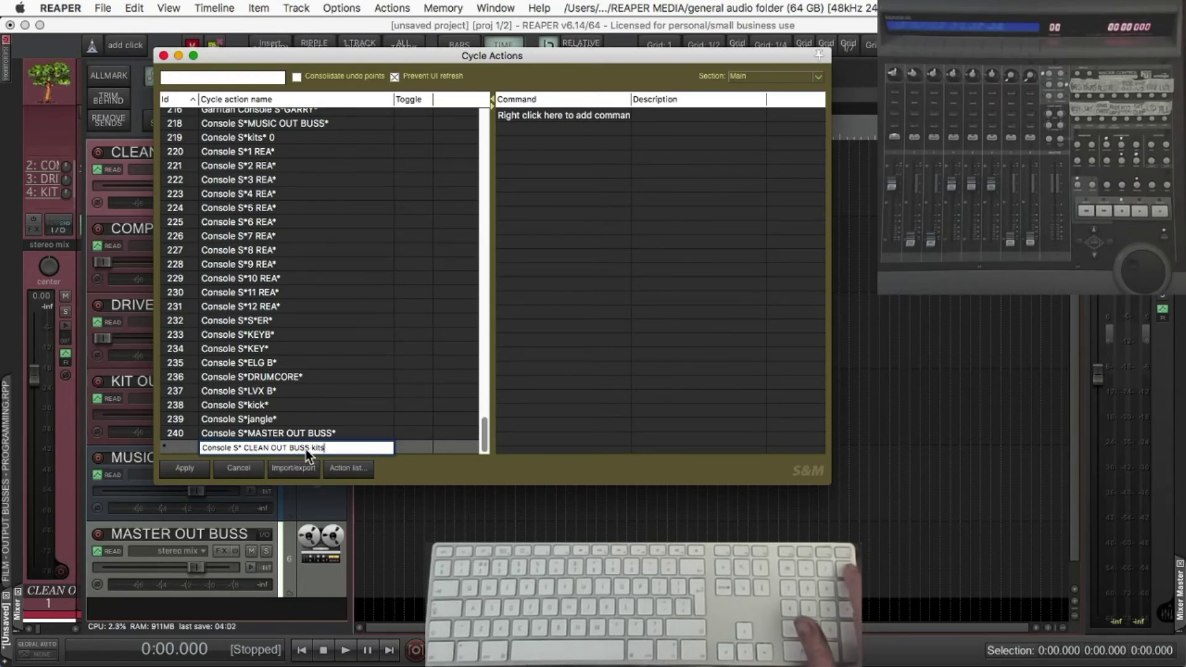
pyautogui.write('*')
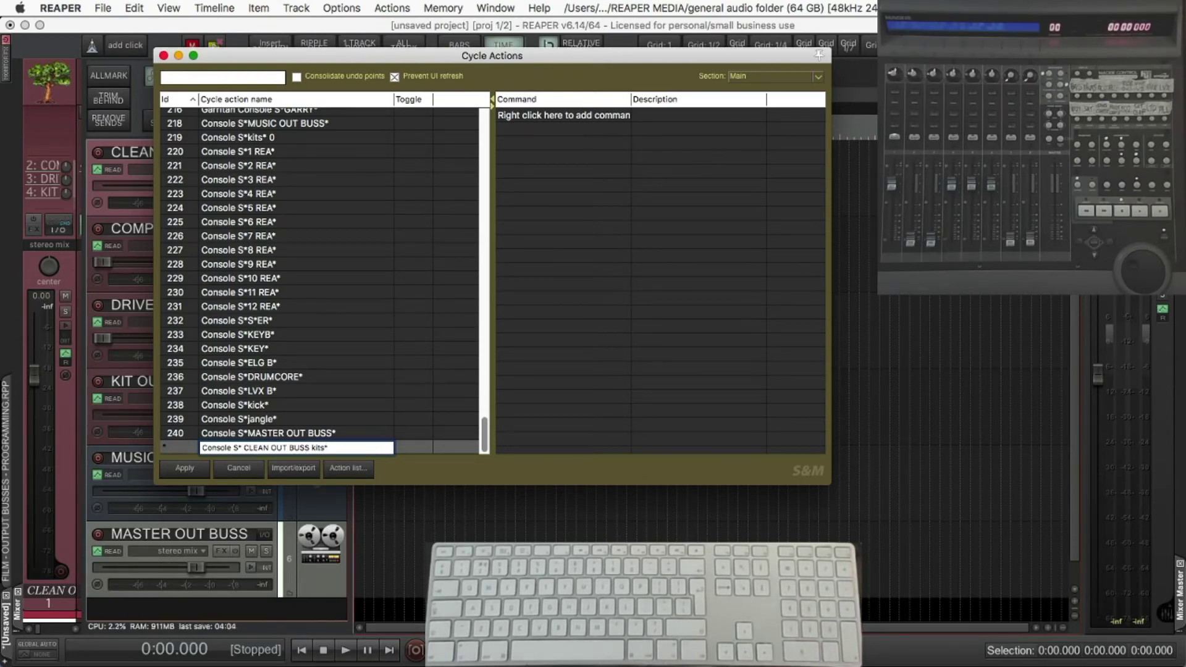
pyautogui.press('super+a')
pyautogui.press('super+c')
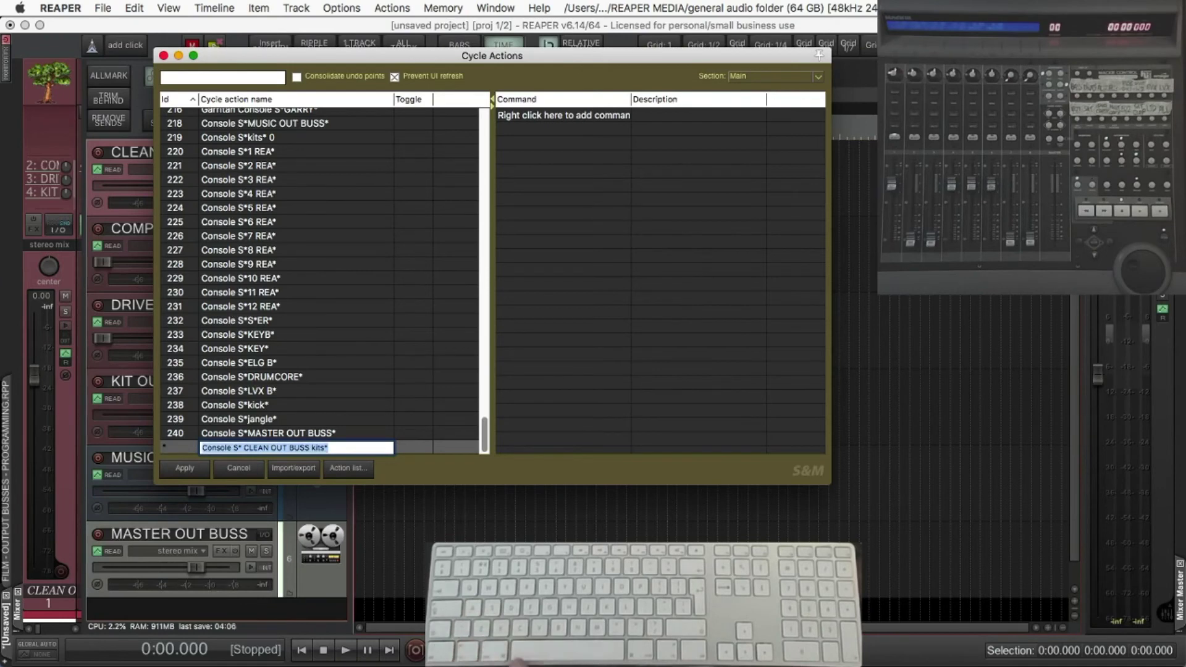
pyautogui.press('Return')
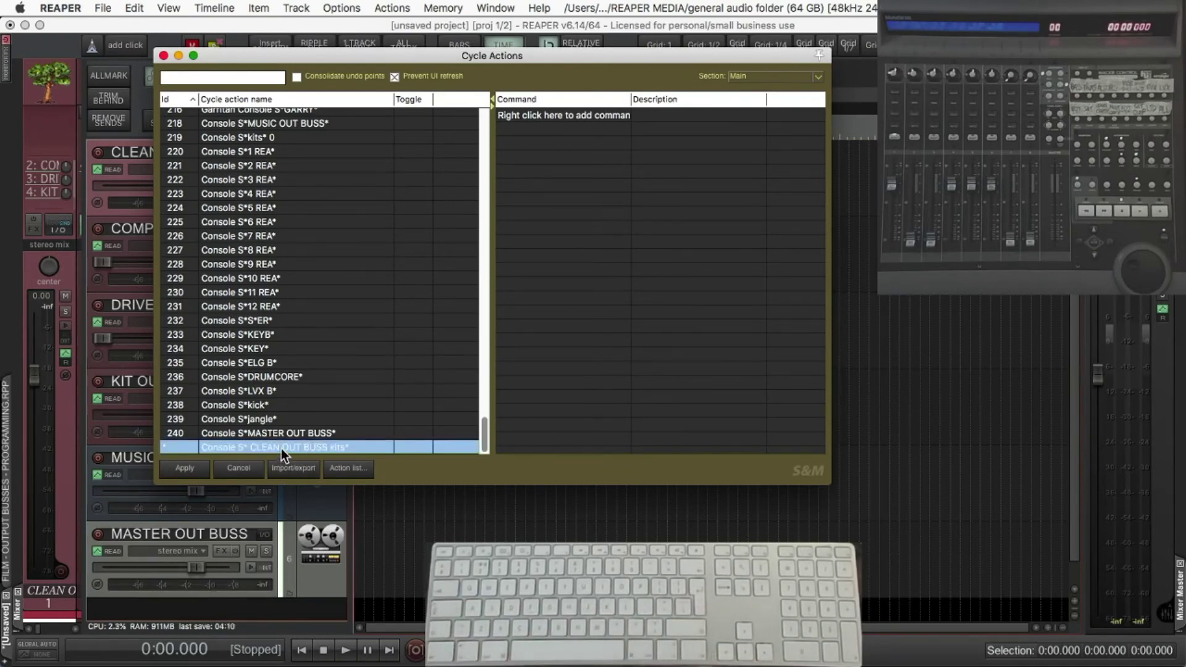
# Step: Add the pasted ReaConsole command step to the CLEAN OUT BUSS kits action and apply it
pyautogui.rightClick(564, 114)
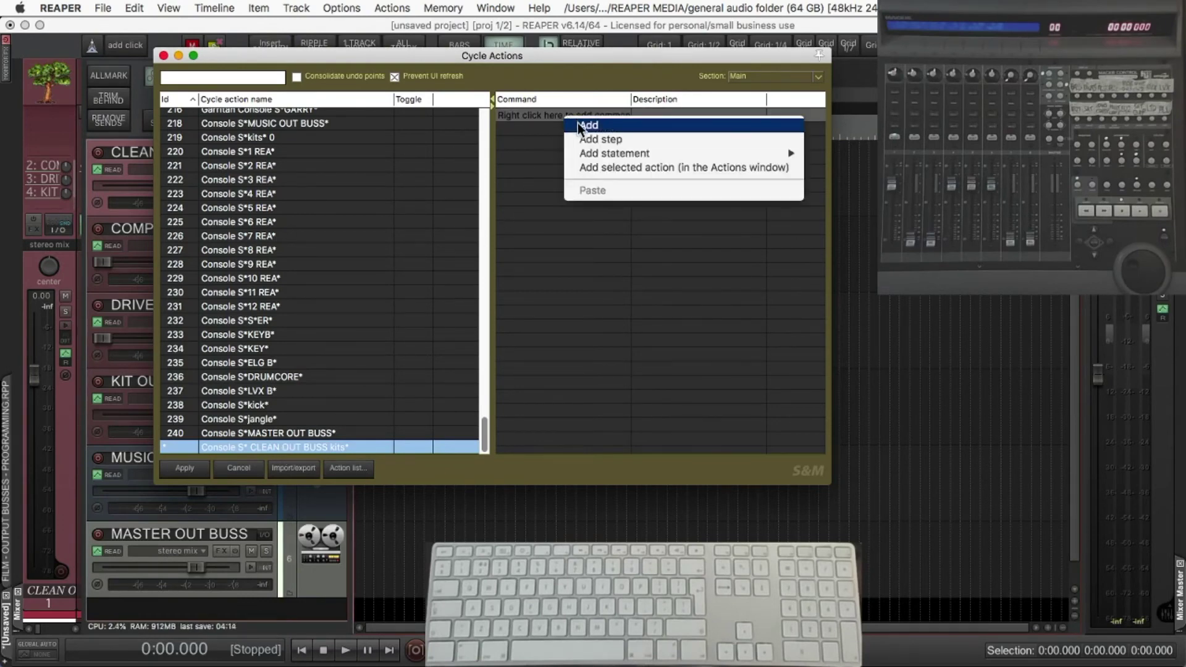
pyautogui.click(579, 124)
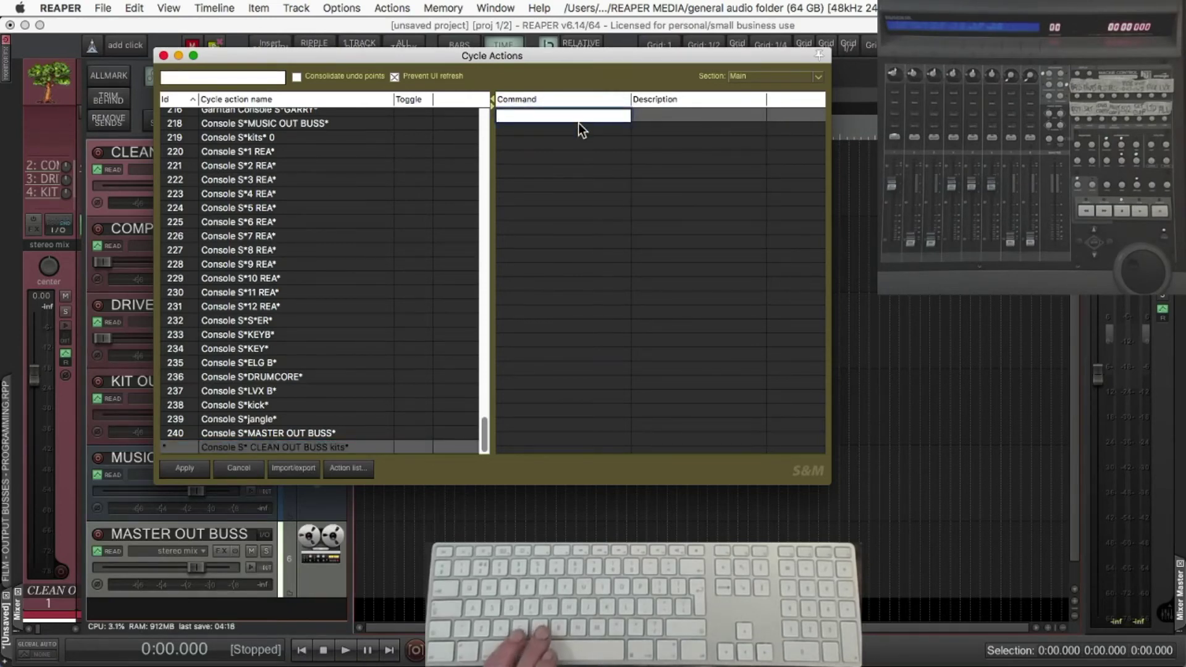
pyautogui.press('super+v')
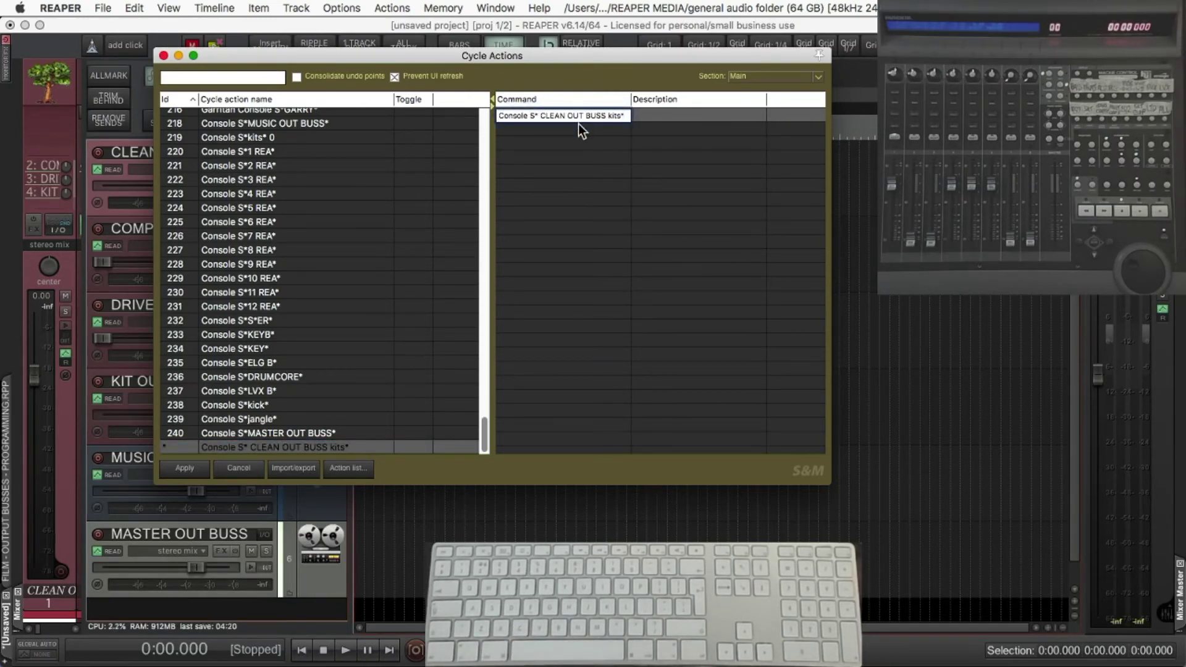
pyautogui.press('Return')
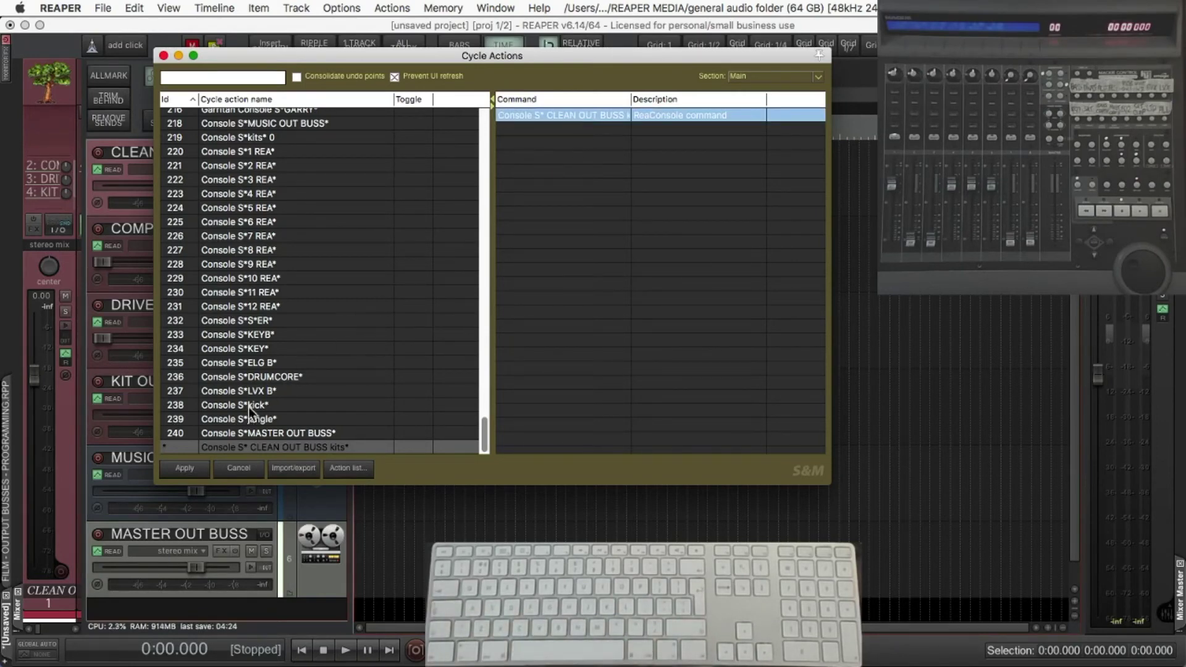
pyautogui.click(188, 469)
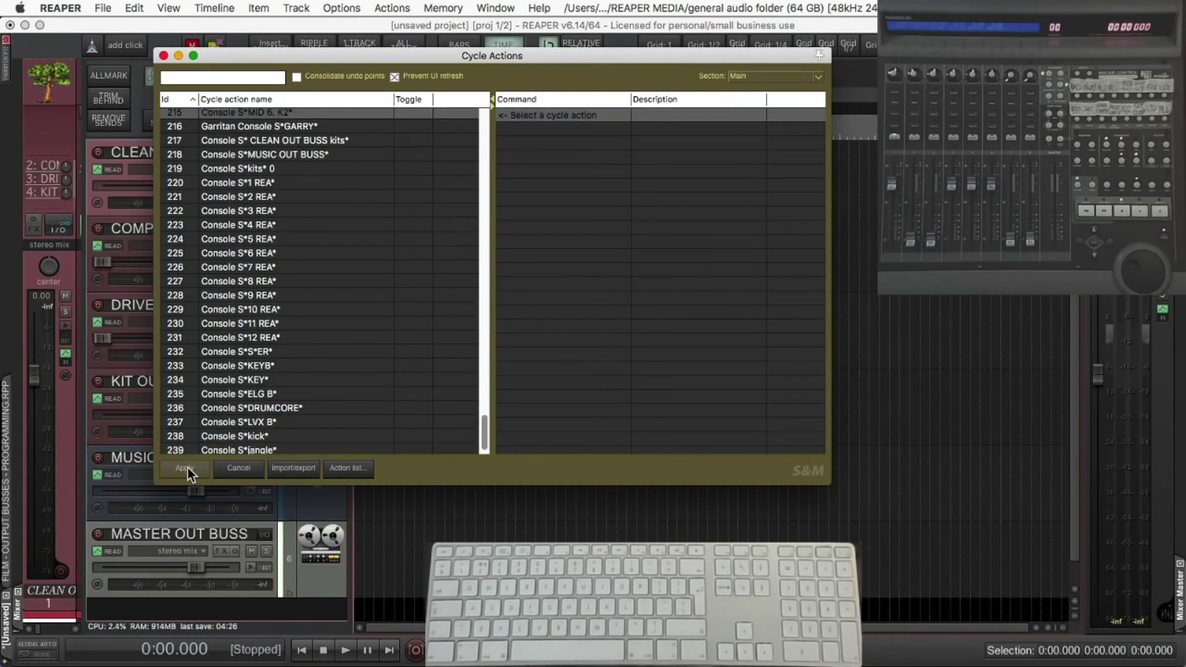
# Step: Search the Actions list for the new cycle action, close both windows and deselect the track
pyautogui.click(354, 468)
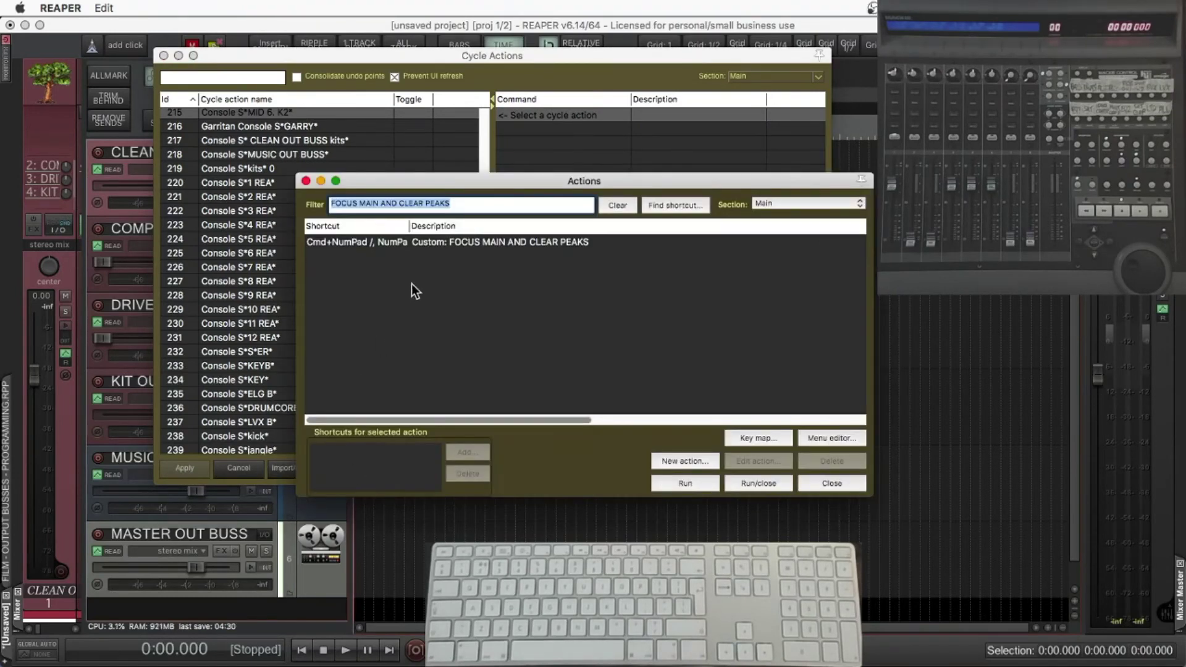
pyautogui.press('super+v')
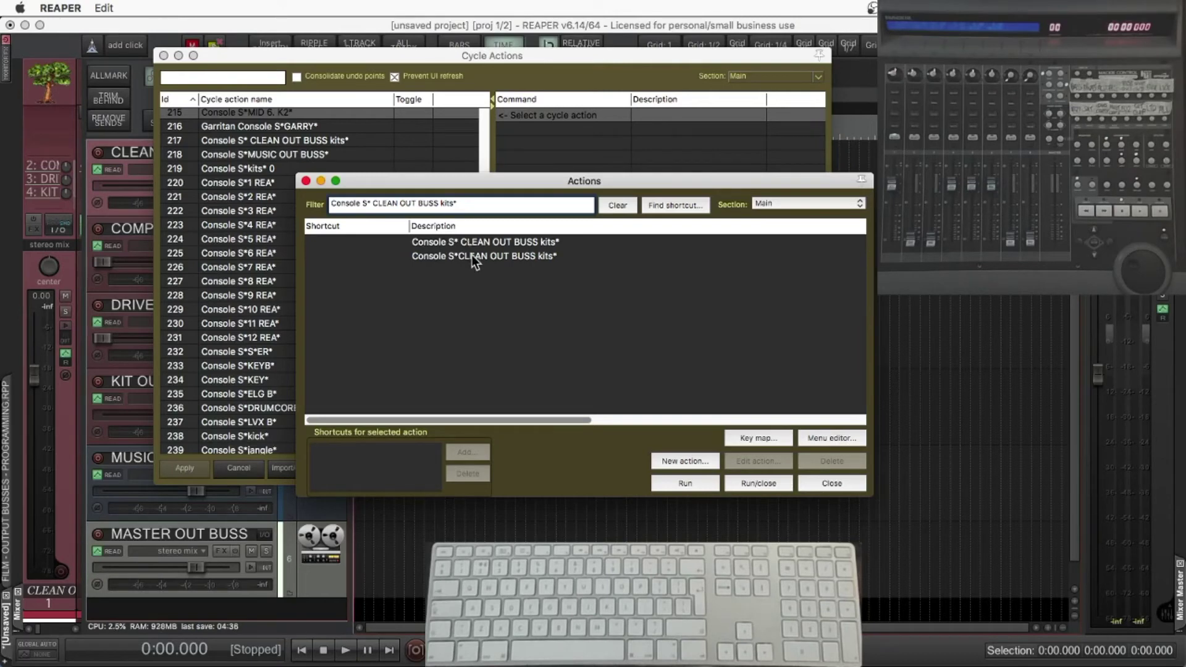
pyautogui.click(828, 482)
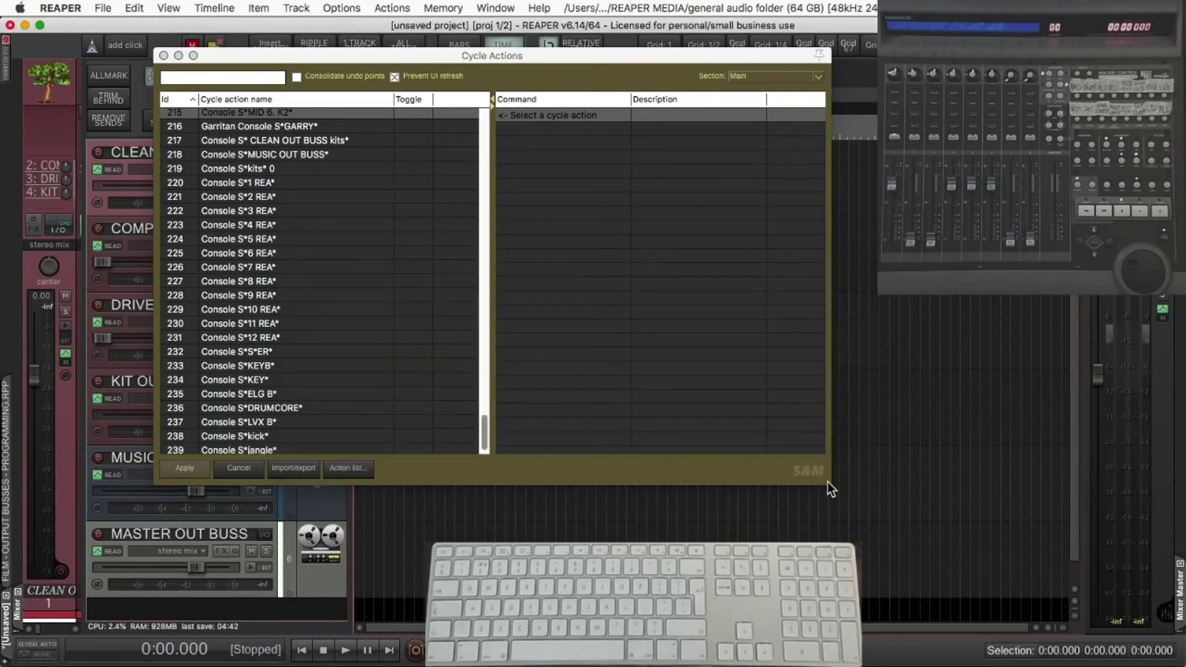
pyautogui.click(163, 55)
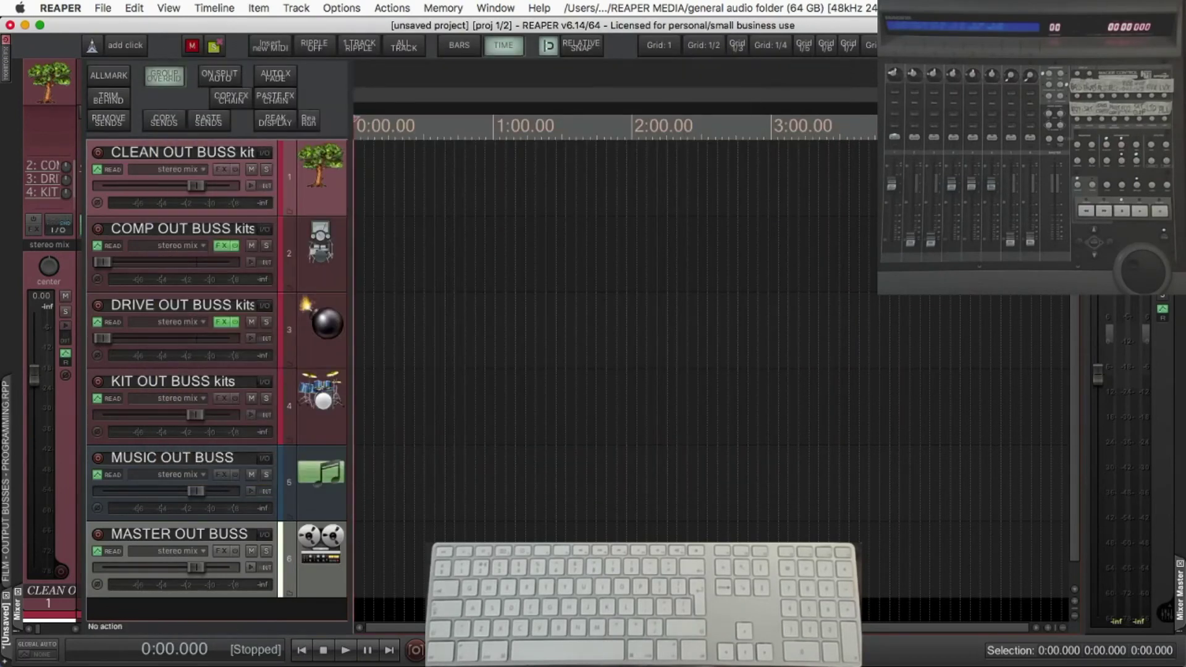
pyautogui.press('Escape')
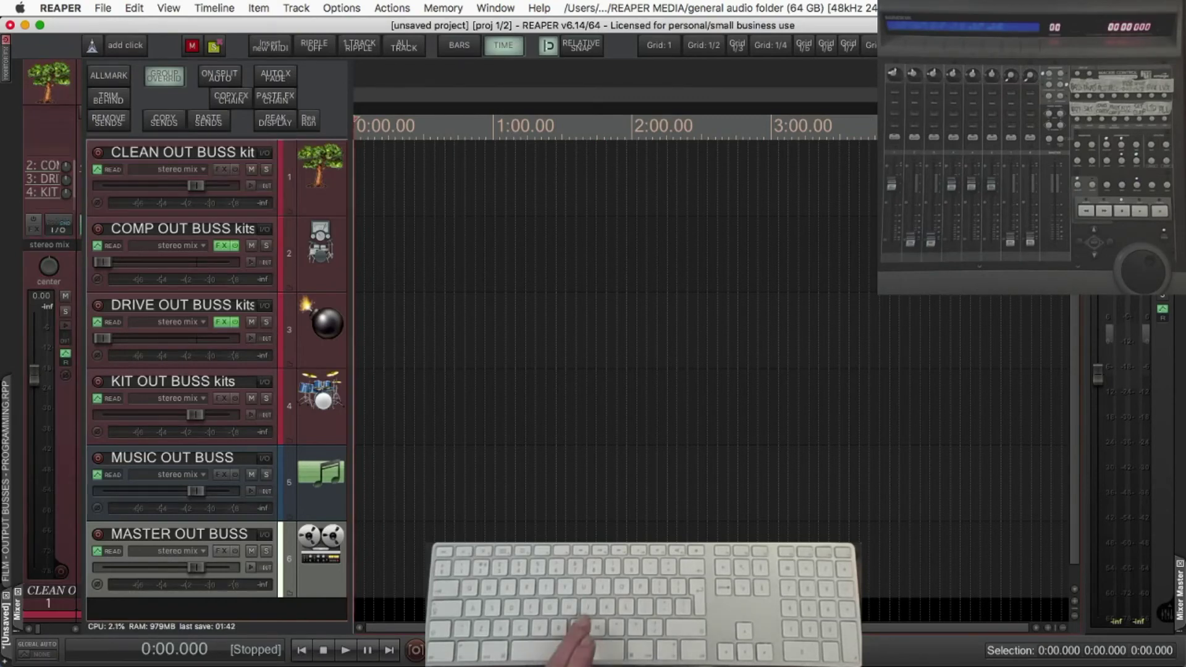
# Step: Open the Actions list and find the action bound to the 0 key
pyautogui.hotkey('shift', '/')
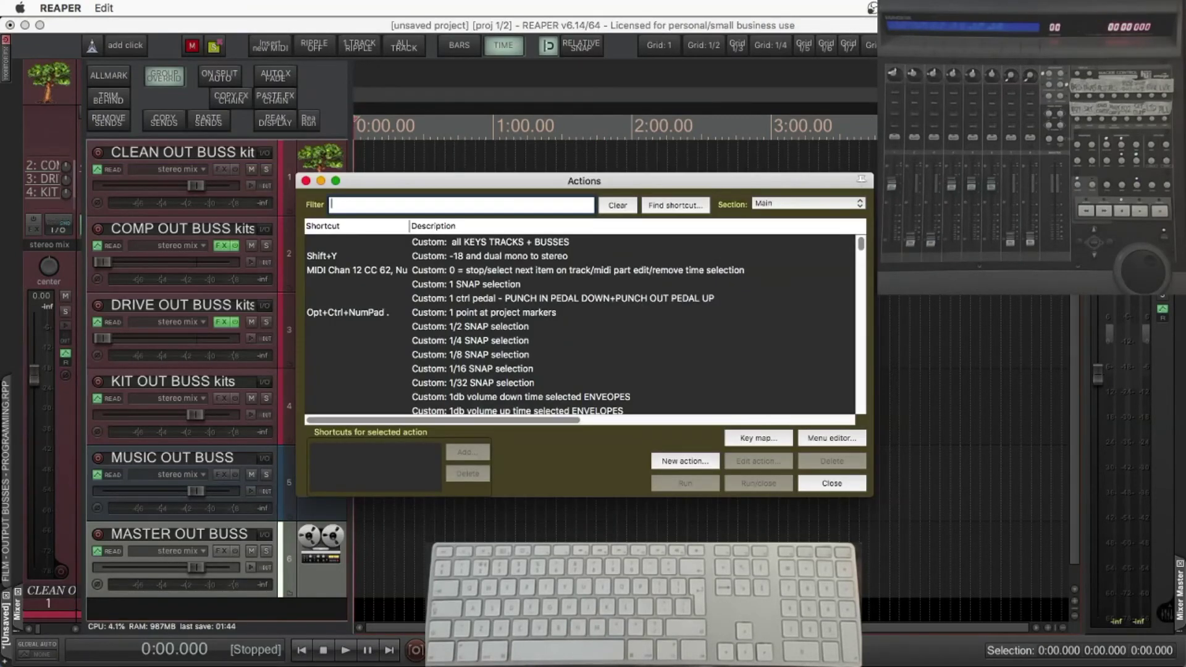
pyautogui.click(669, 461)
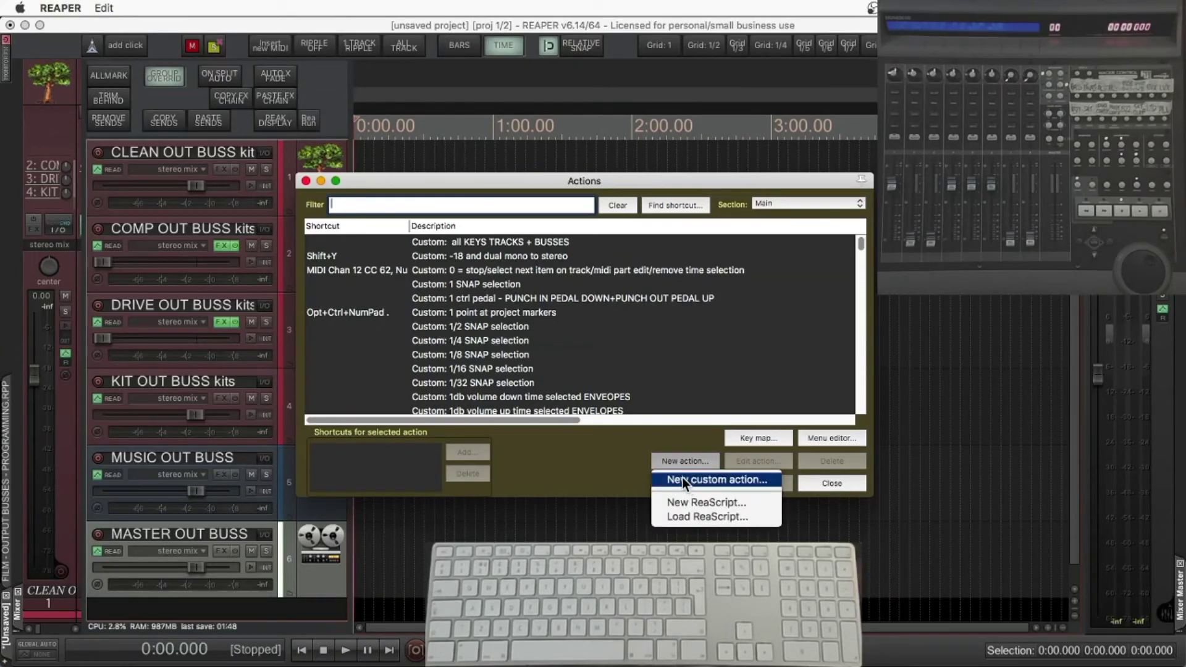
pyautogui.click(667, 201)
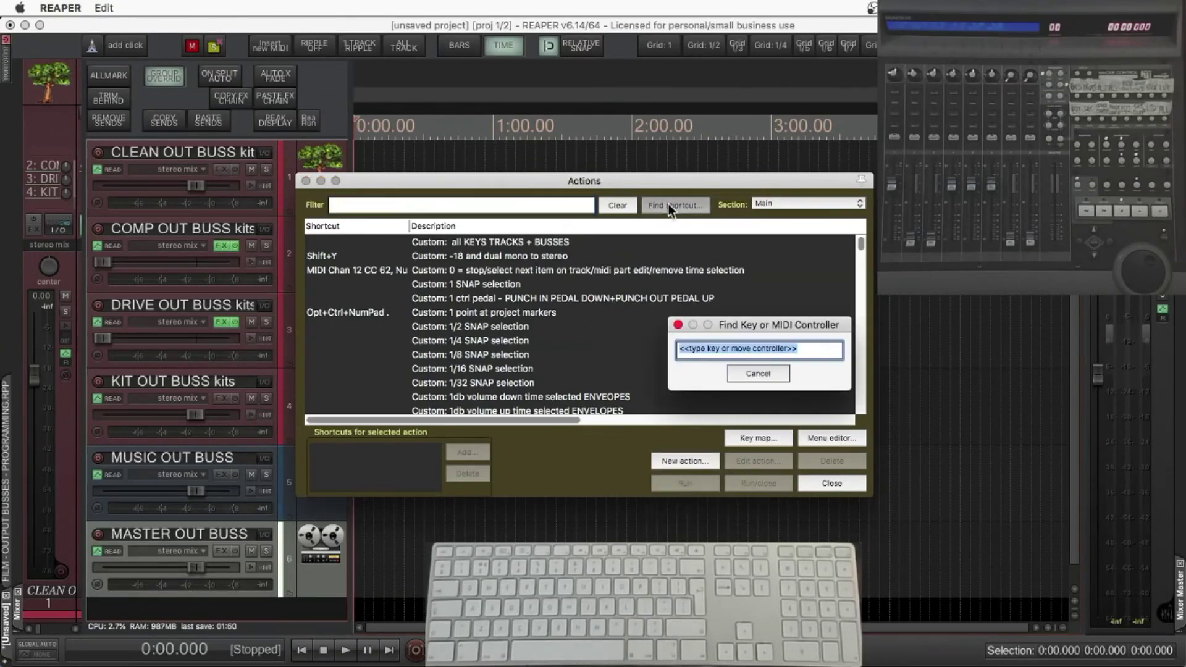
pyautogui.press('0')
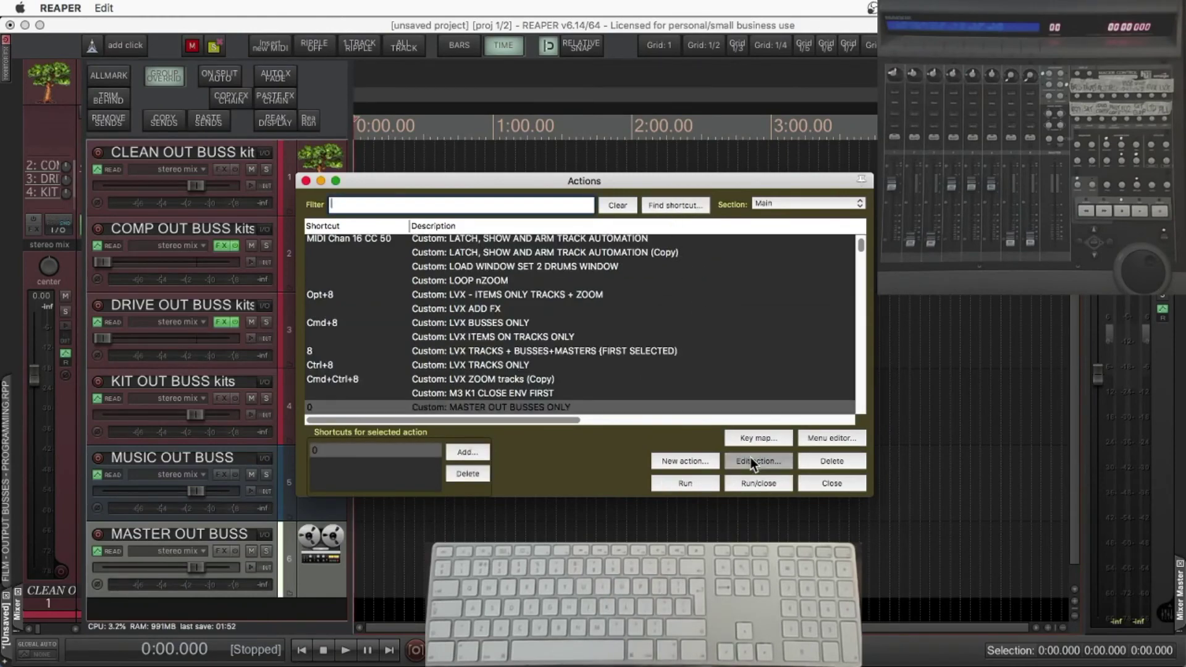
# Step: Review the MASTER OUT BUSSES ONLY action's name and ARRANGE WINDOW MAIN step, then close the editor
pyautogui.click(749, 458)
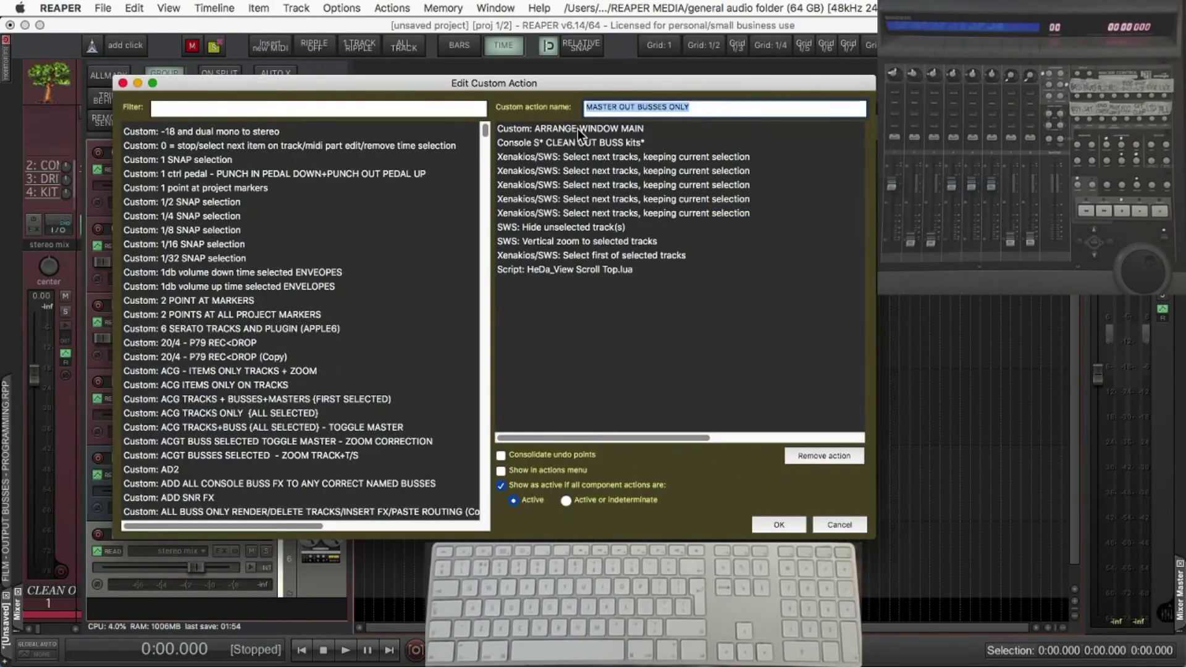
pyautogui.click(704, 109)
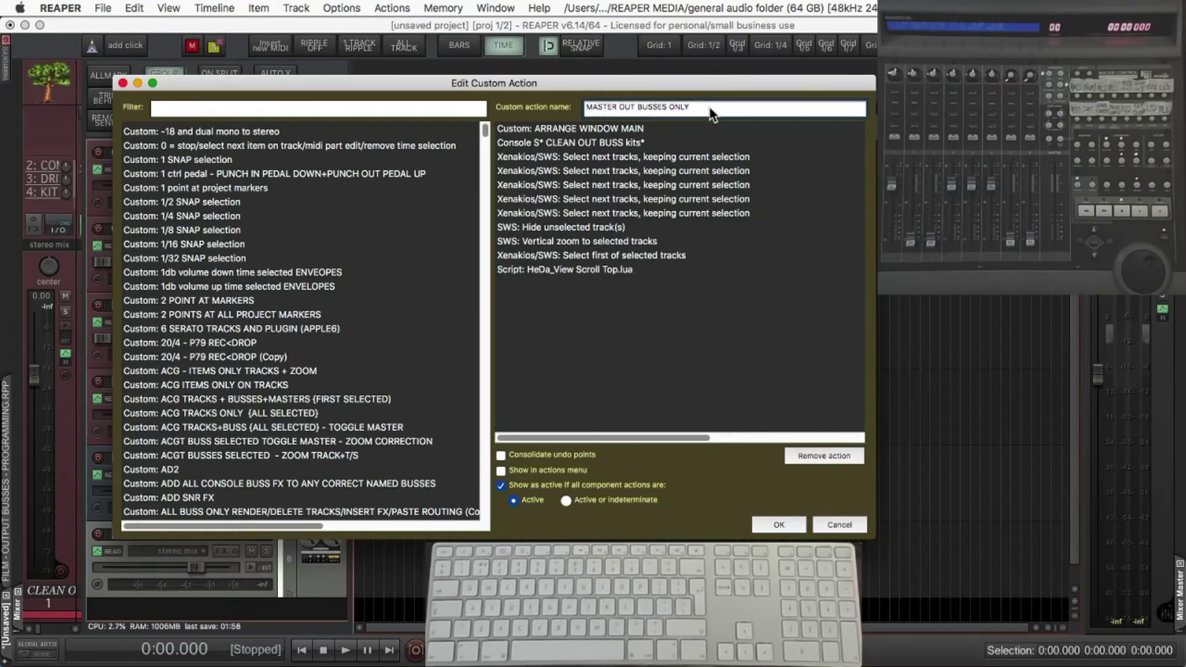
pyautogui.moveTo(710, 110); pyautogui.dragTo(510, 107)
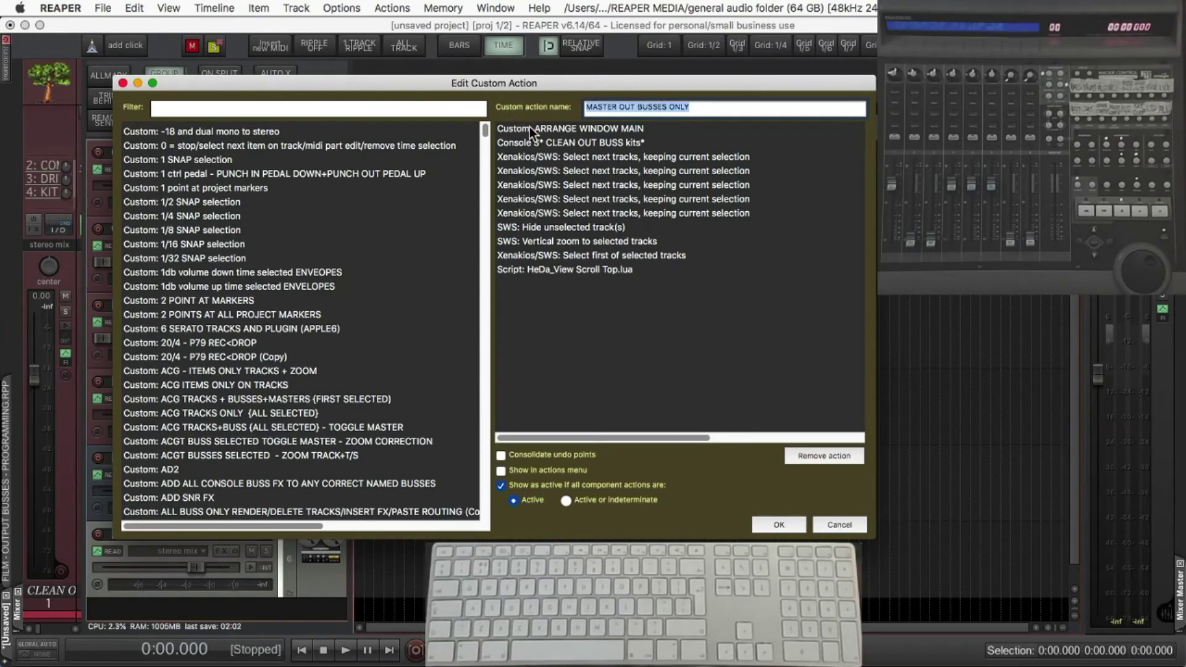
pyautogui.click(531, 128)
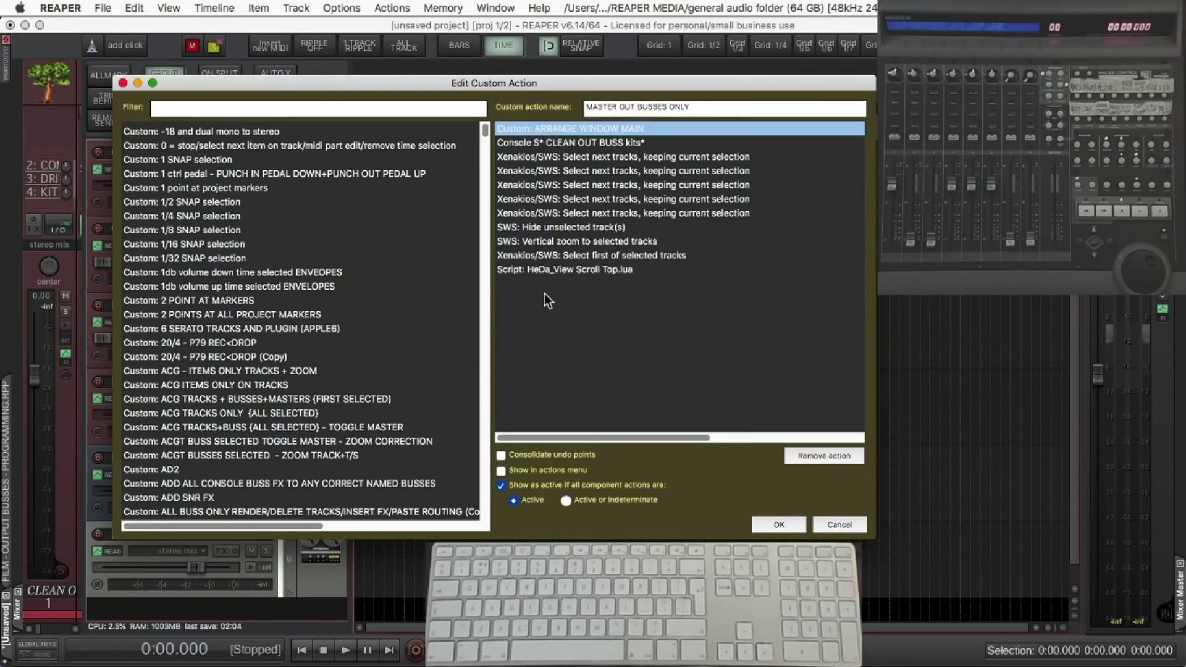
pyautogui.click(349, 108)
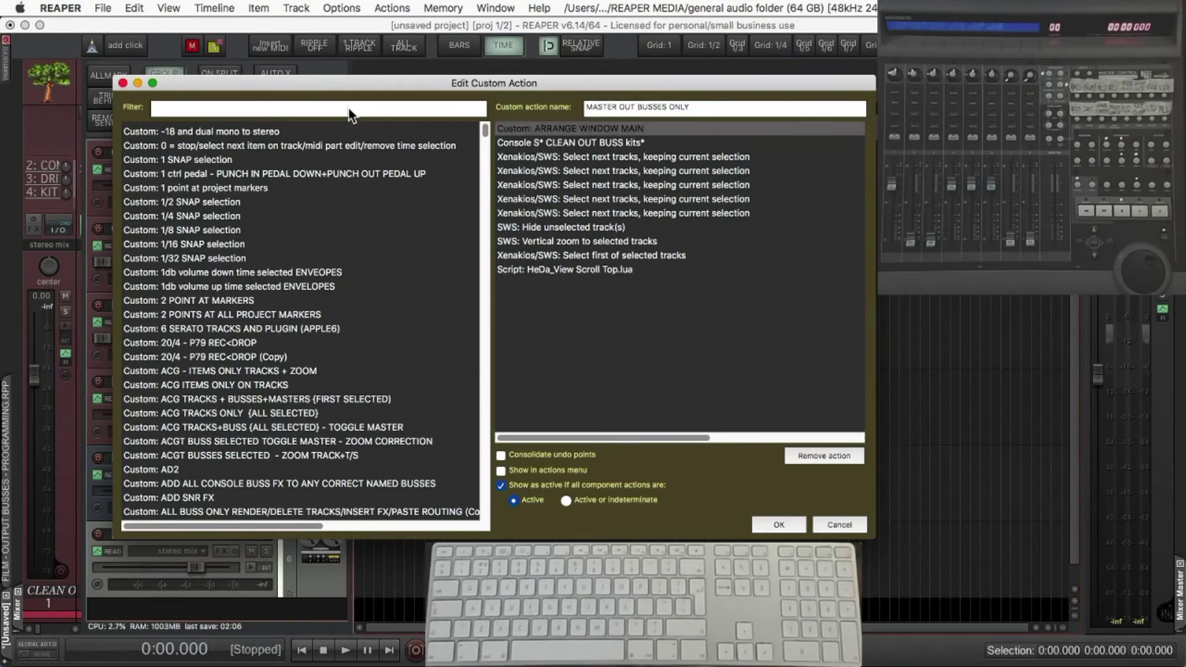
pyautogui.write('arr')
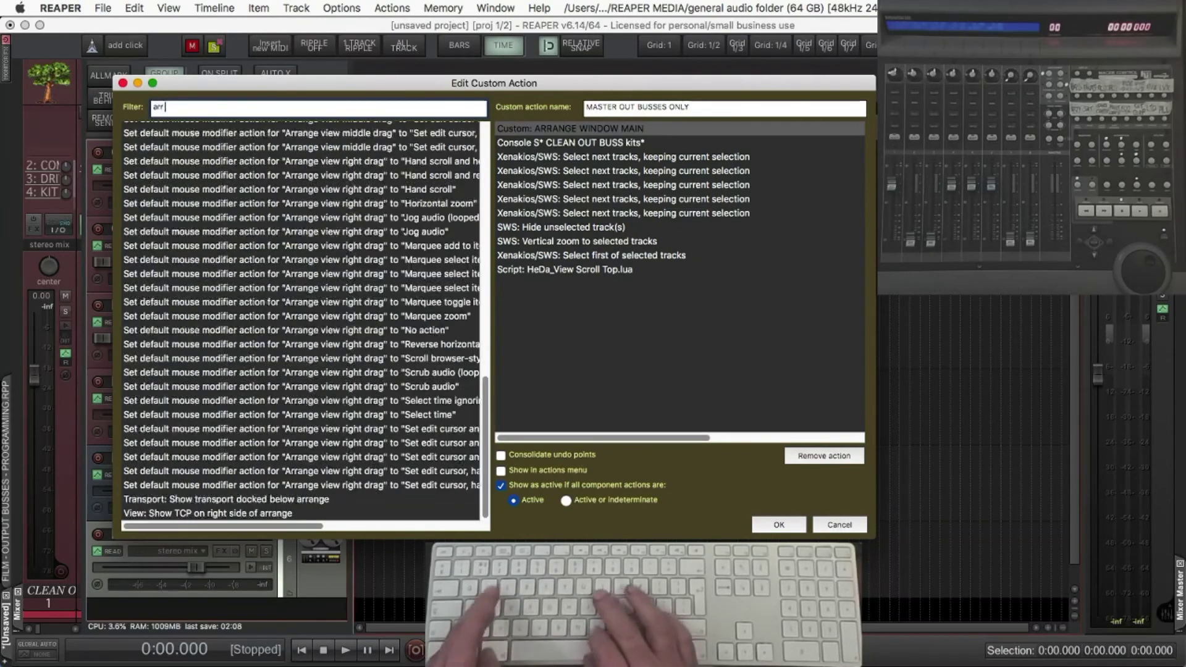
pyautogui.write(' win main')
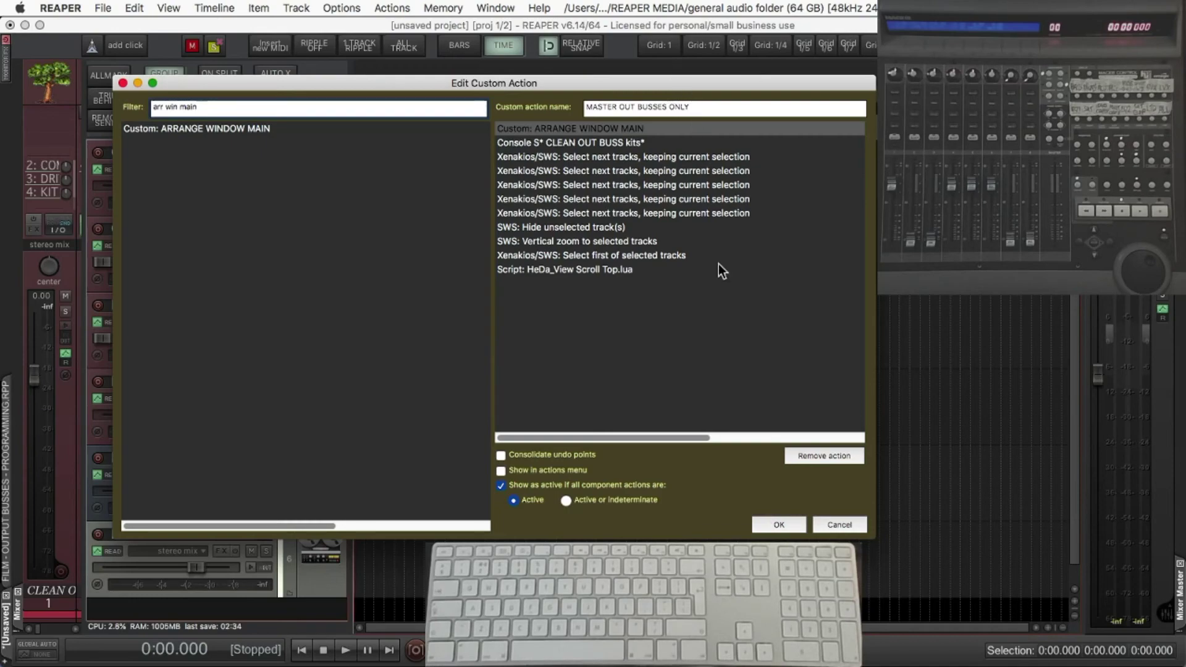
pyautogui.click(761, 525)
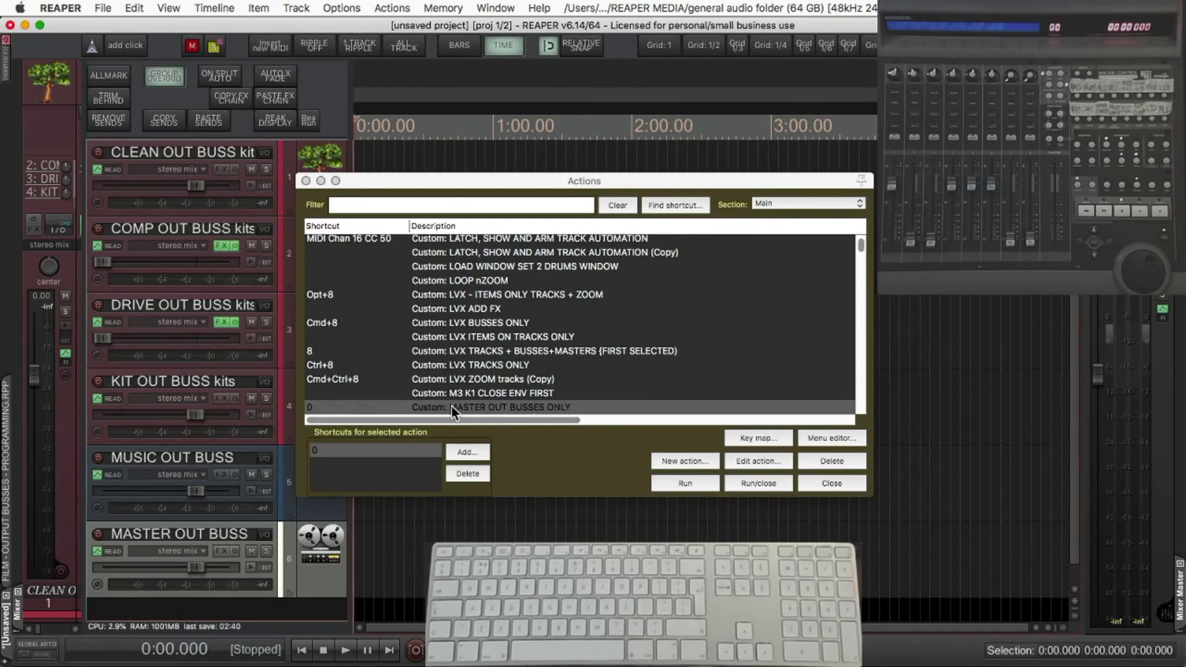
# Step: Assign the 0 key as a shortcut to the chosen action
pyautogui.click(345, 206)
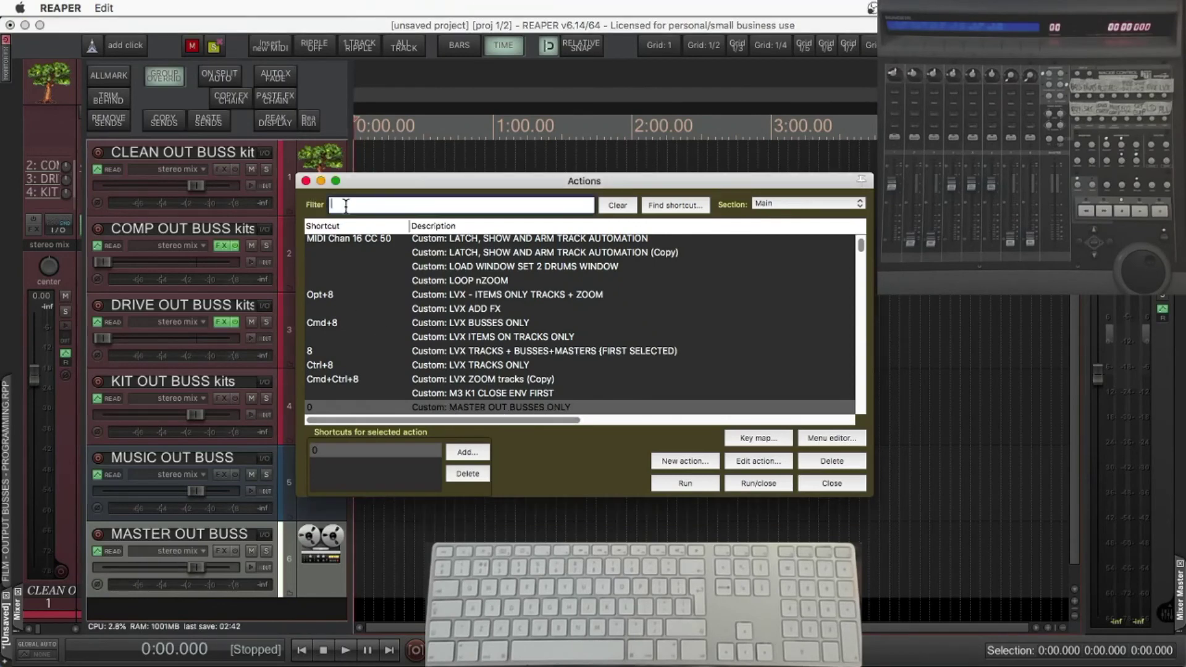
pyautogui.write('MASTER OUT BUSSES ONLY')
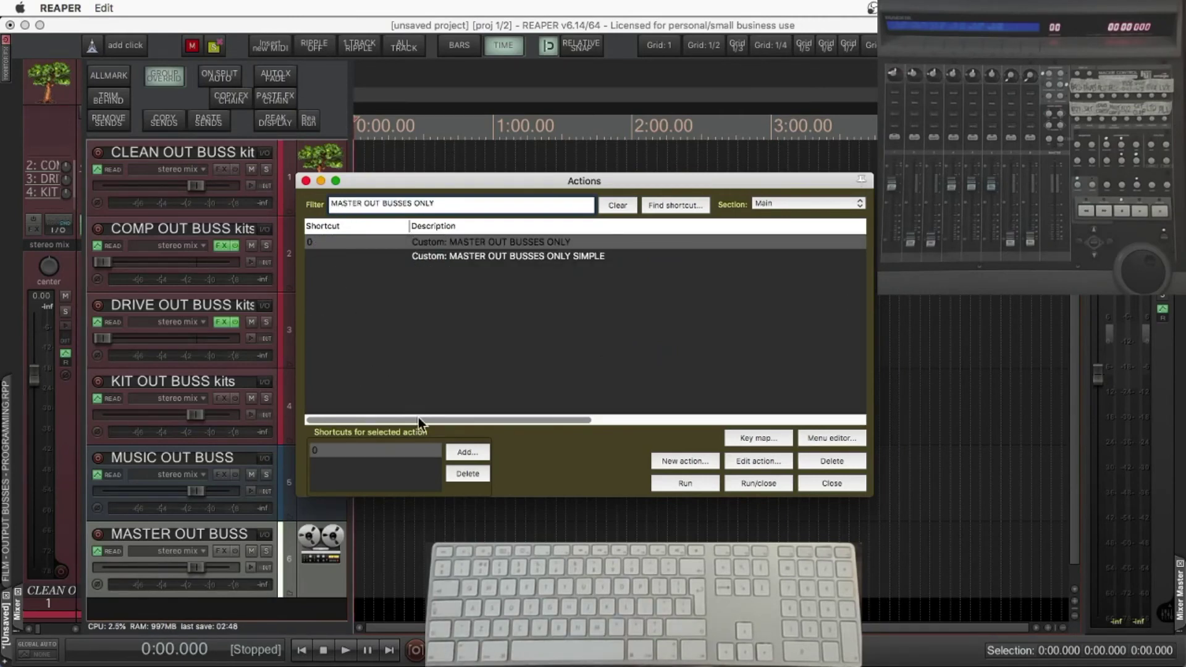
pyautogui.click(457, 449)
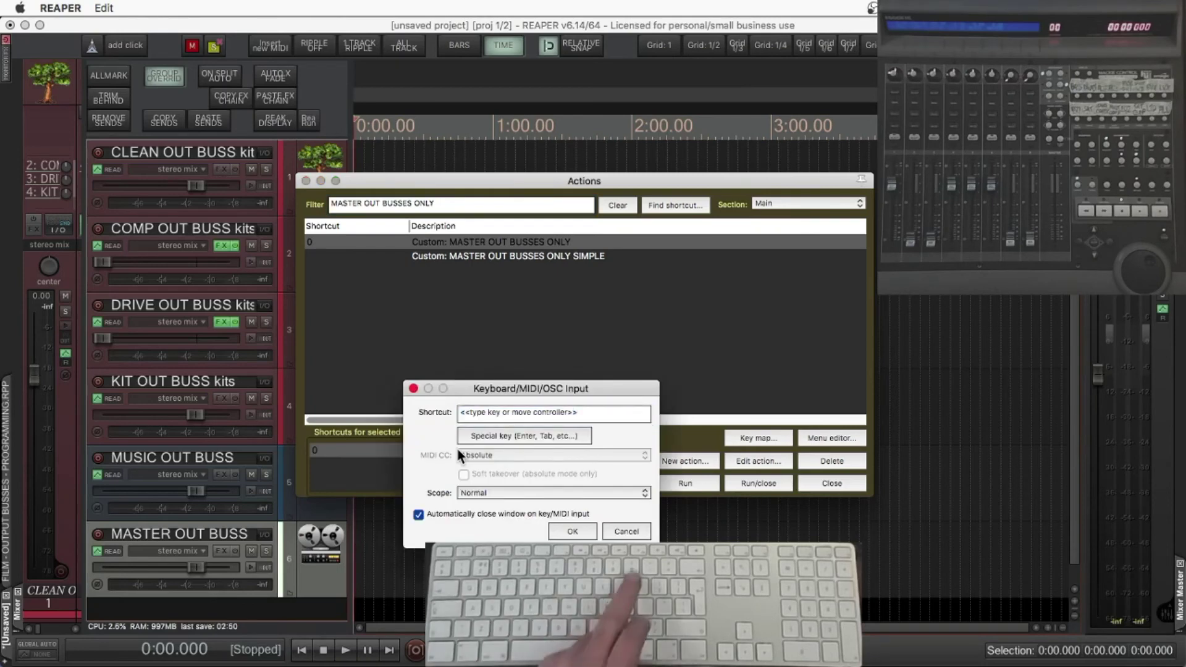
pyautogui.press('0')
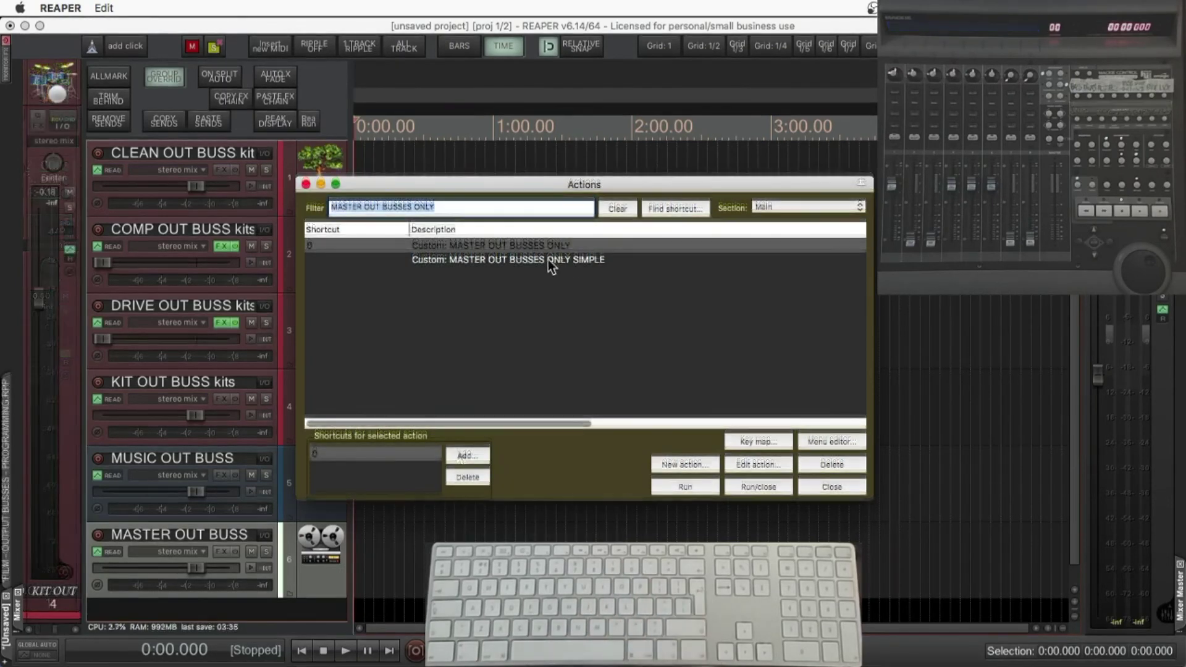
# Step: Copy the command ID of the MASTER OUT BUSSES ONLY custom action
pyautogui.click(544, 246)
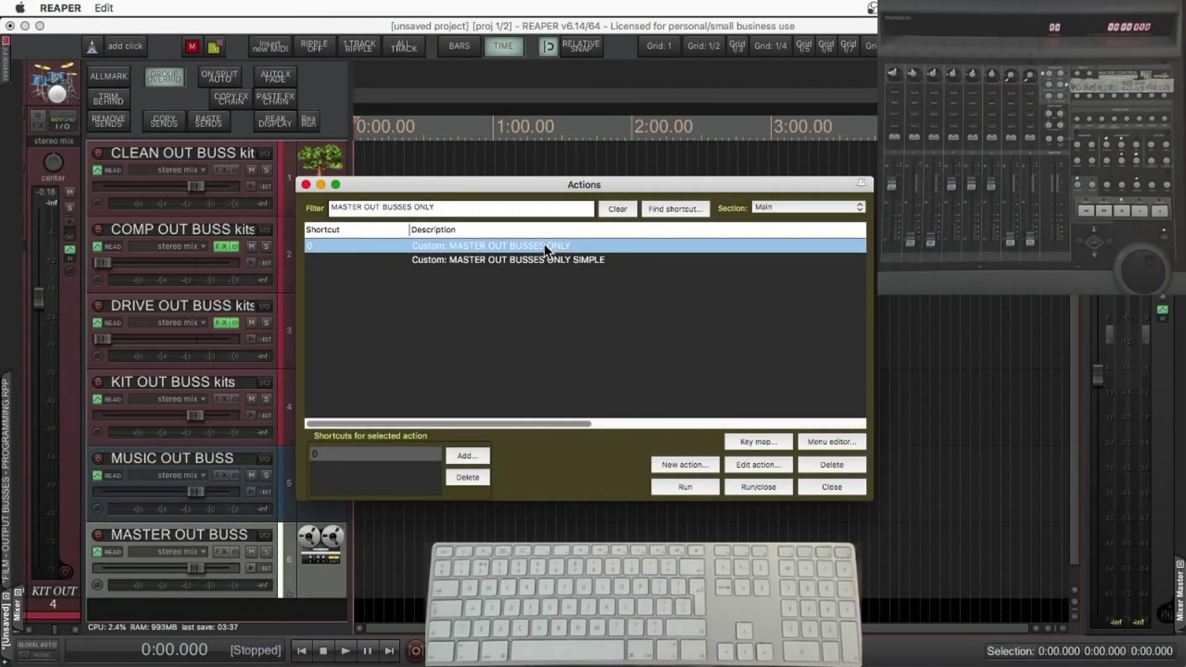
pyautogui.rightClick(544, 245)
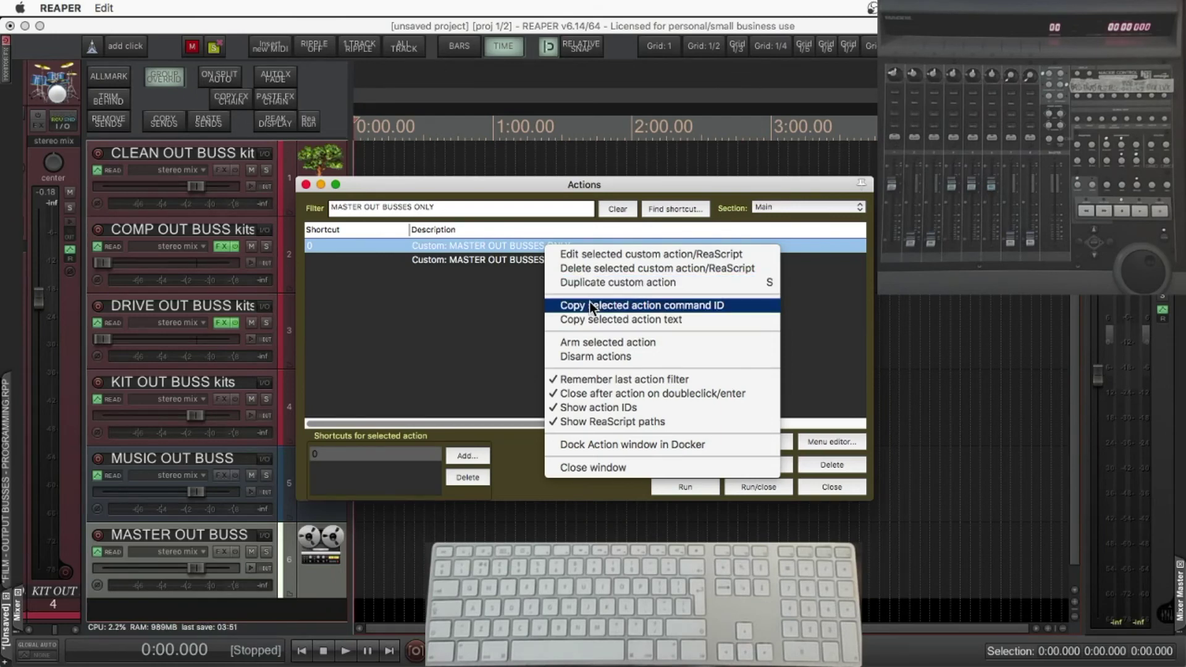
pyautogui.click(591, 307)
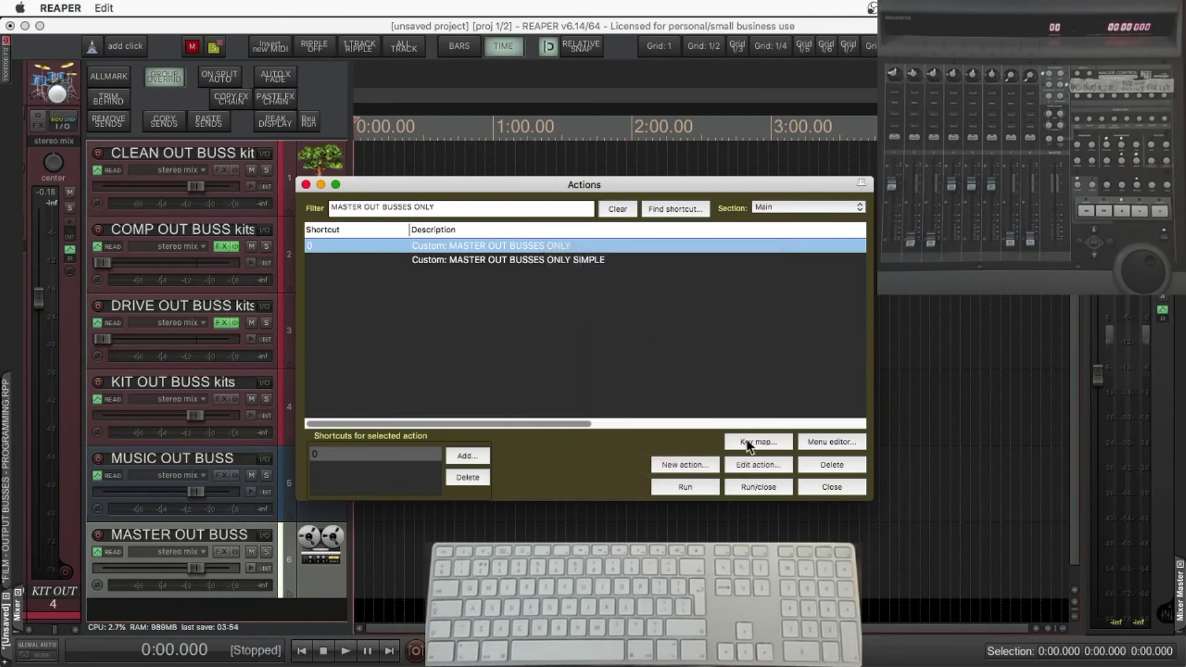
# Step: Close the Actions list and open Control Surface Integrator settings from Preferences
pyautogui.click(827, 485)
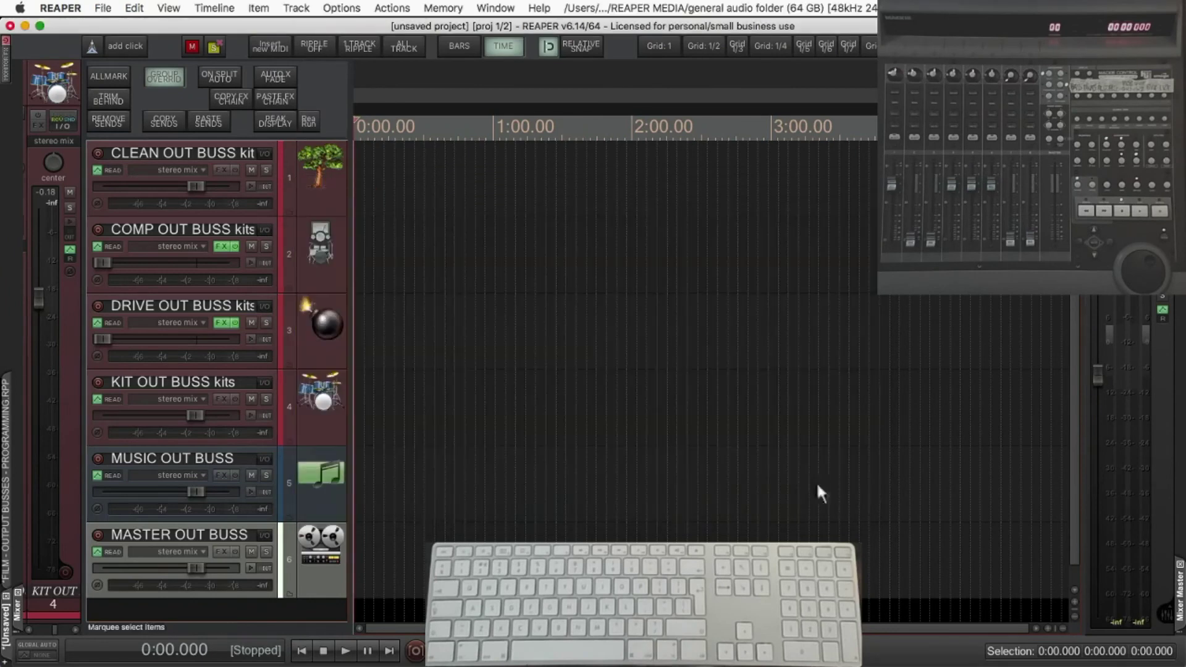
pyautogui.press('super+comma')
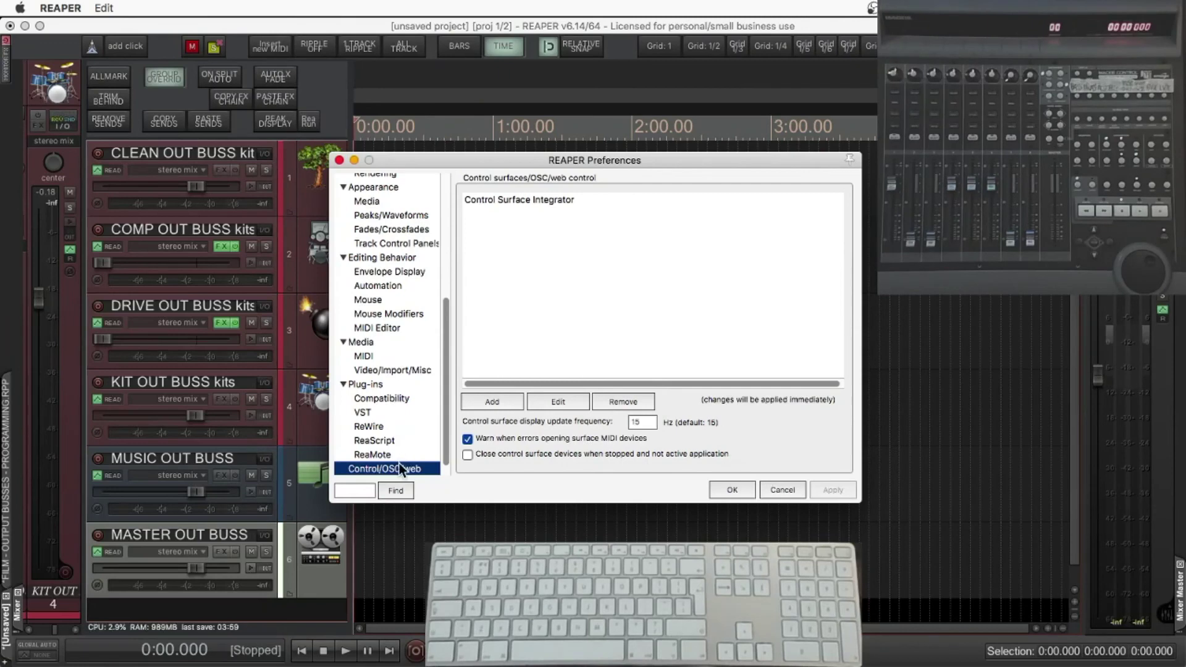
pyautogui.doubleClick(525, 199)
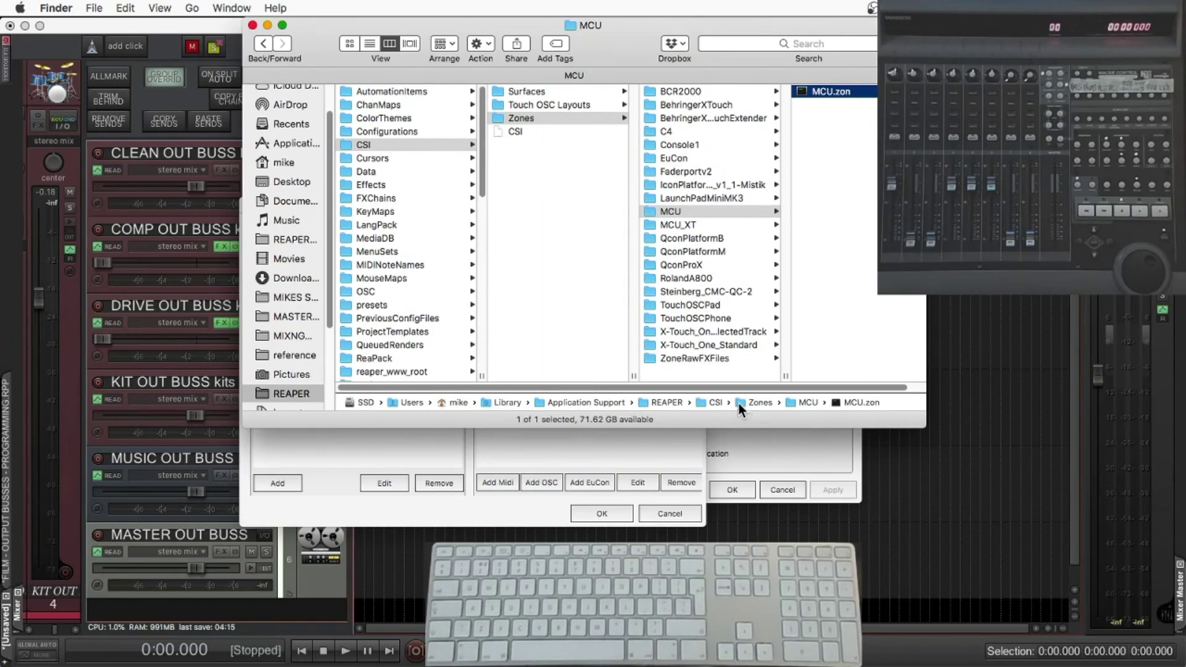
# Step: In MCU.zon, replace the Outputs row's NoAction with the copied command ID and save
pyautogui.doubleClick(805, 91)
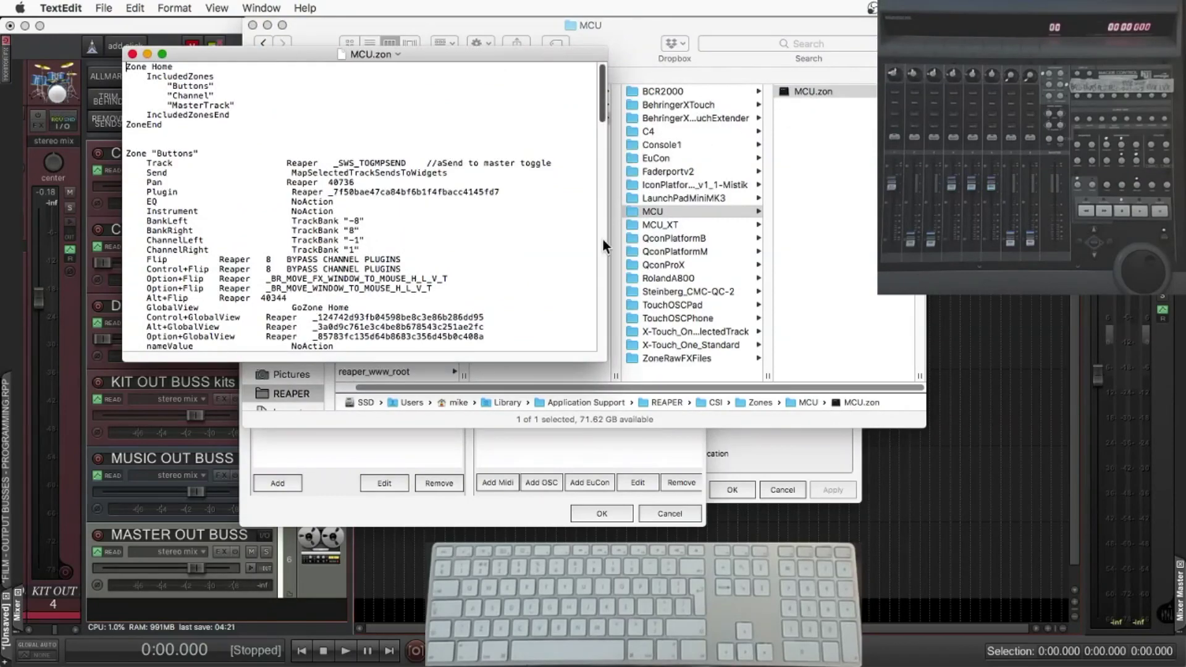
pyautogui.moveTo(604, 106); pyautogui.dragTo(599, 200)
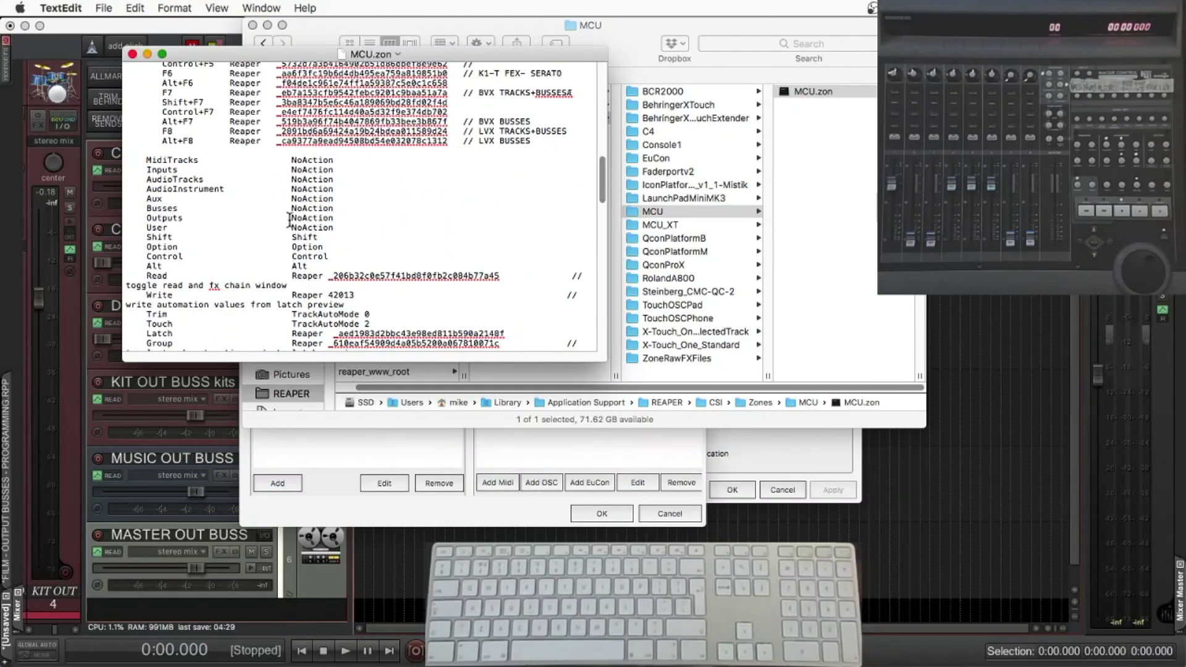
pyautogui.moveTo(329, 218); pyautogui.dragTo(336, 217)
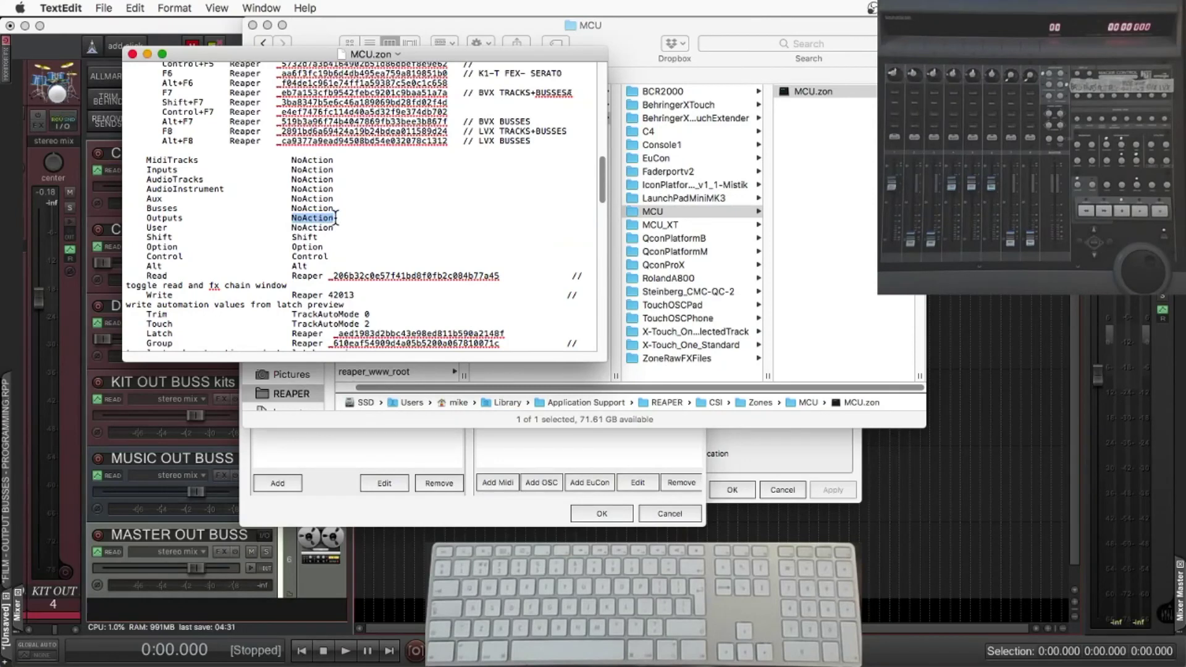
pyautogui.write('Re')
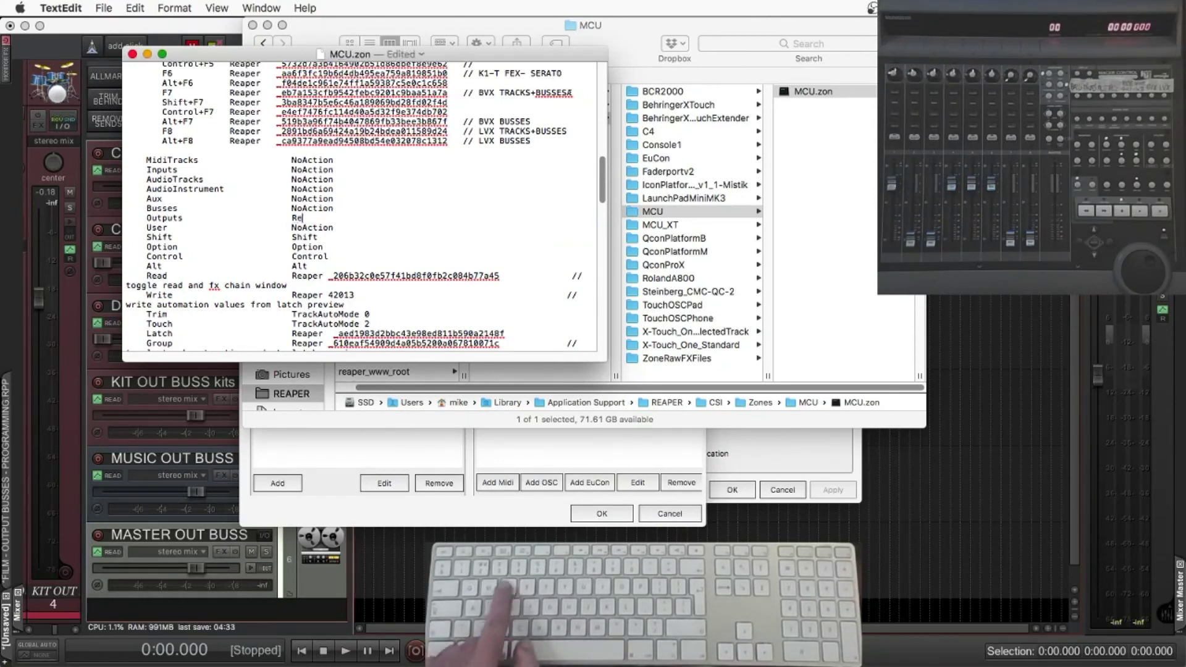
pyautogui.write('aper')
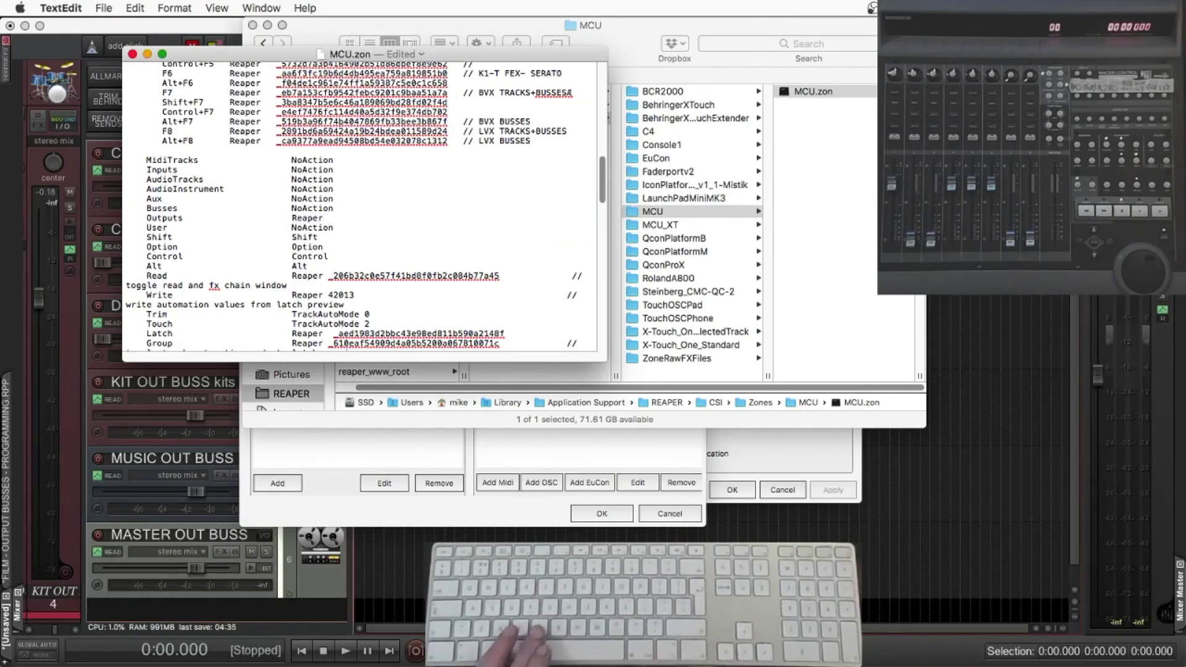
pyautogui.press('super+v')
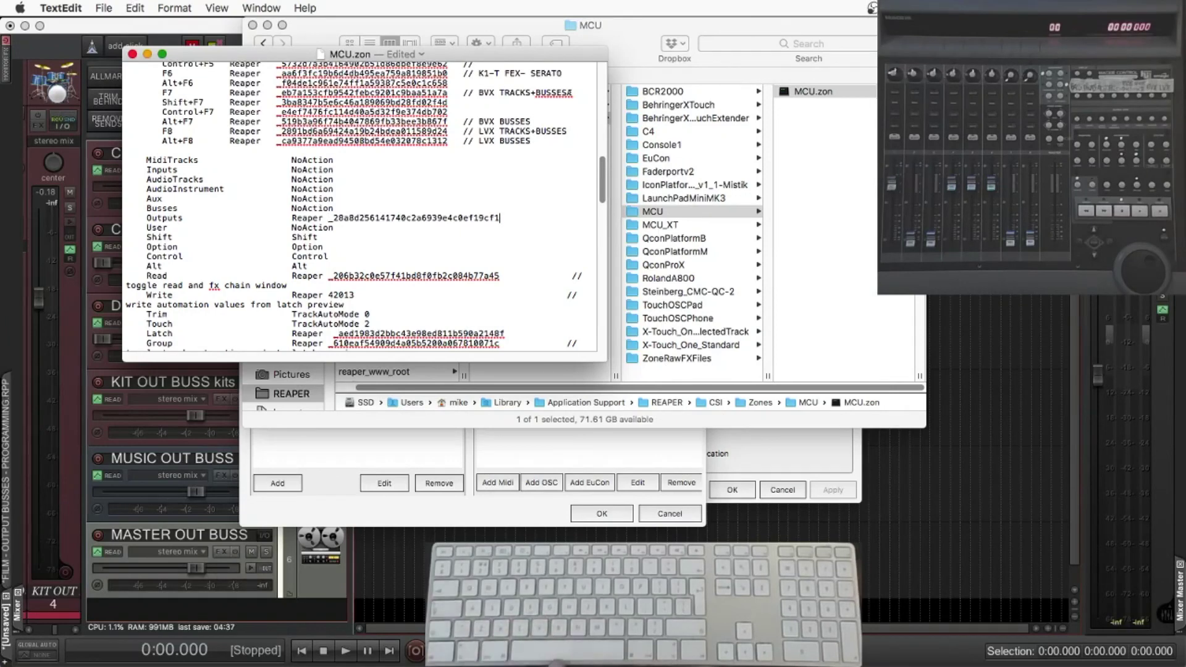
pyautogui.write(' /')
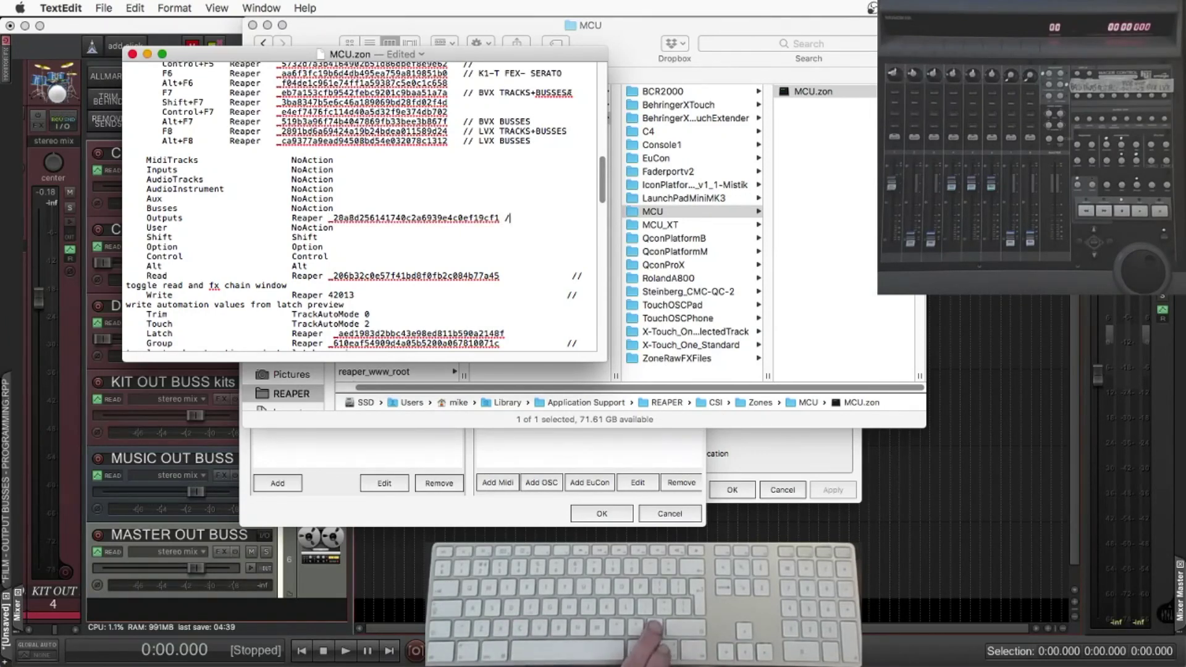
pyautogui.write('/ ')
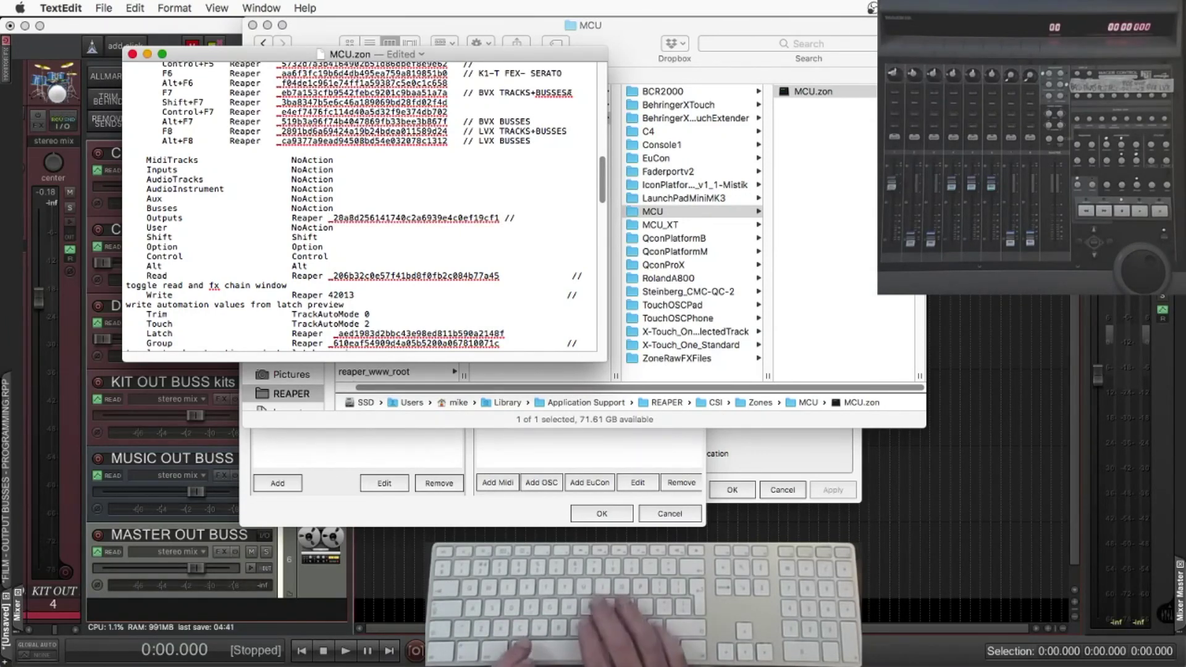
pyautogui.write('output')
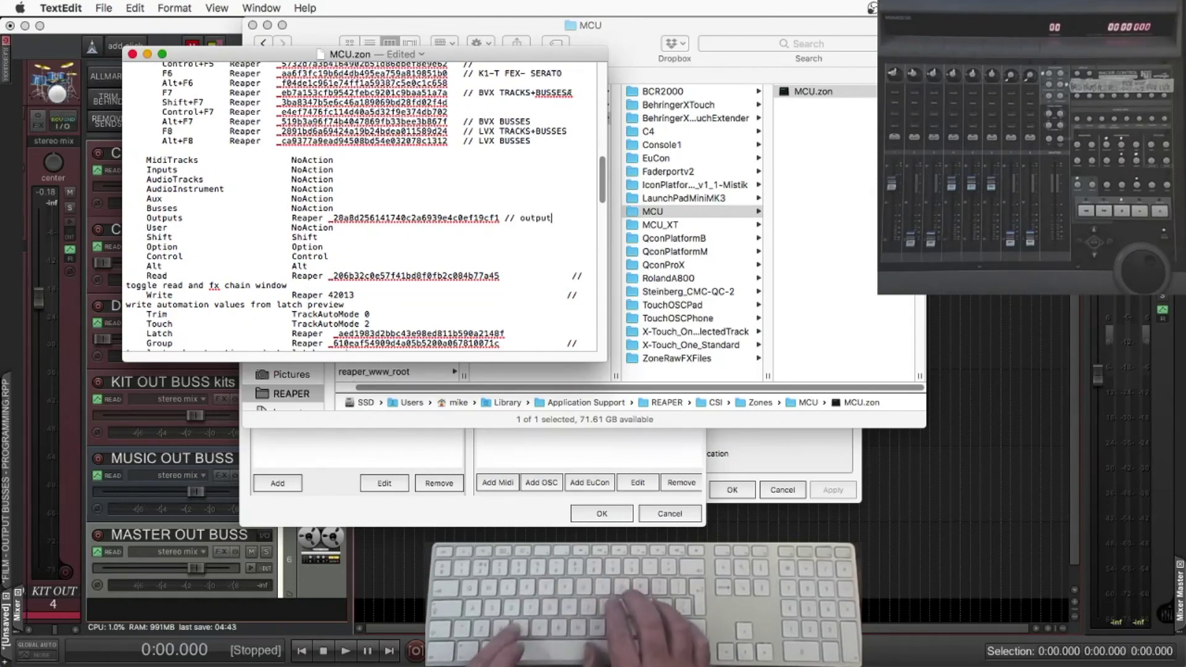
pyautogui.write(' busses')
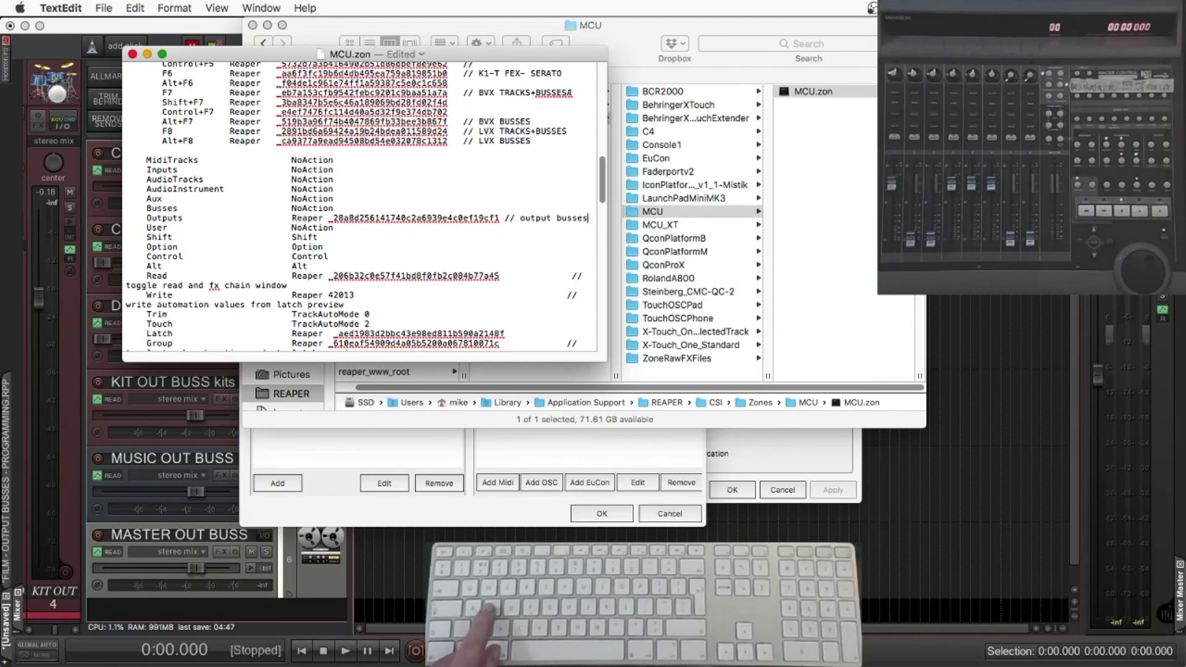
pyautogui.press('super+s')
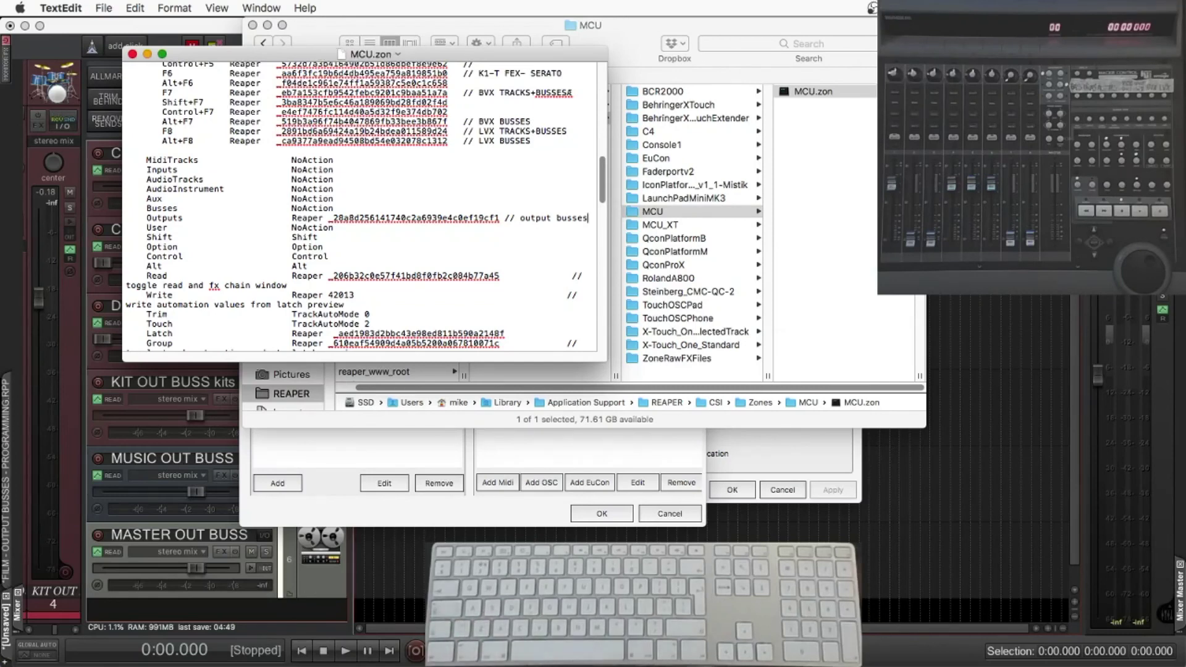
# Step: Quit TextEdit, close the MCU Finder window, and confirm the control surface settings
pyautogui.press('super+q')
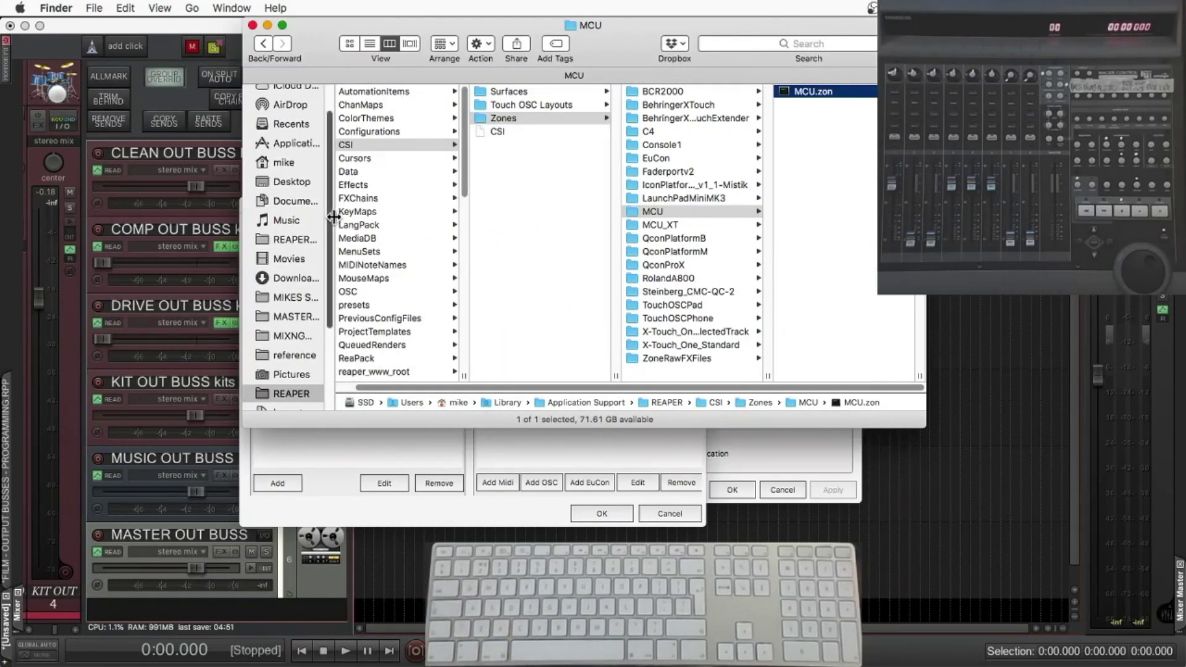
pyautogui.press('super+w')
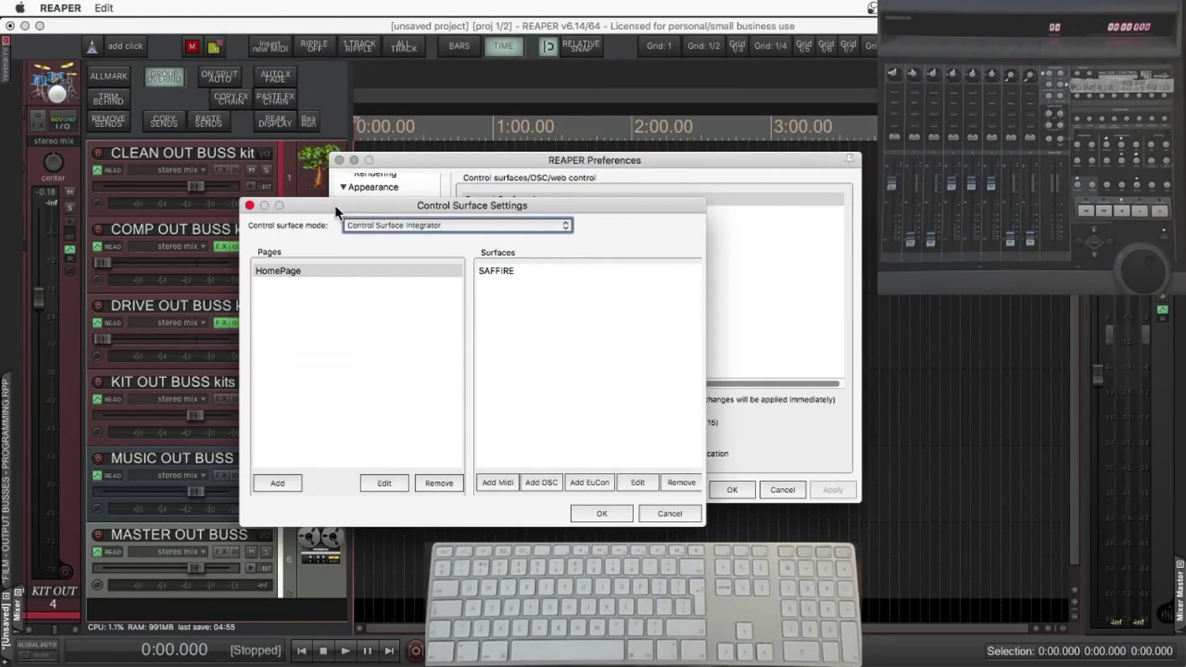
pyautogui.press('Return')
pyautogui.press('Return')
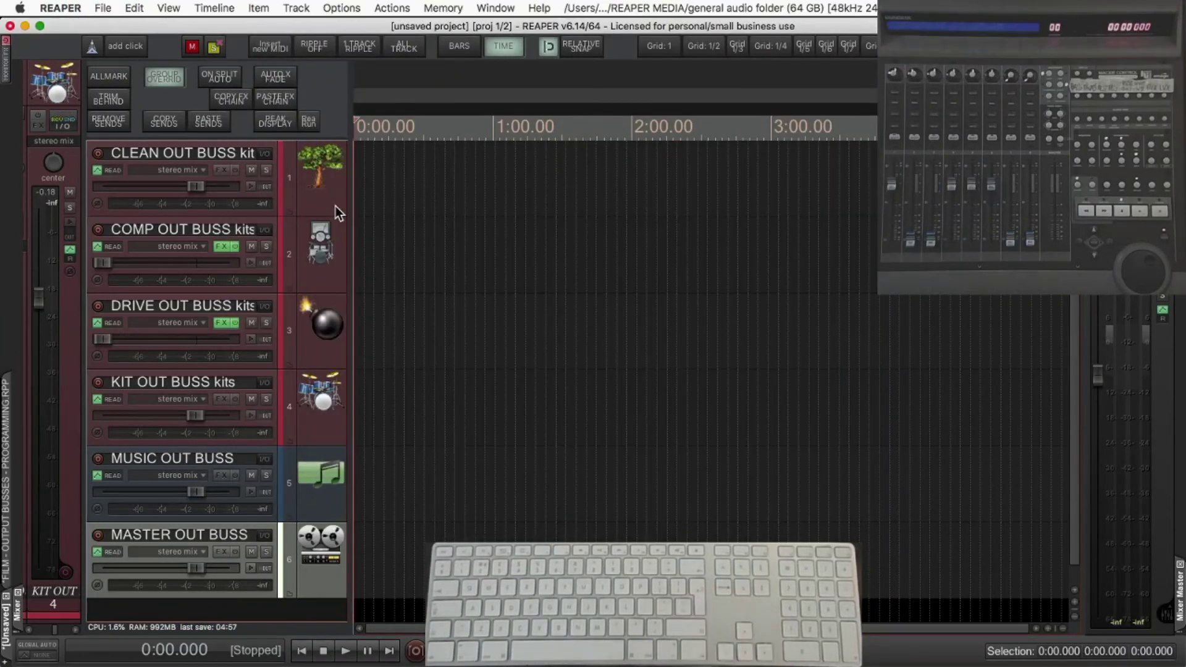
# Step: Toggle repeatedly between the CLEAN/MUSIC buss-only view (1) and all tracks (0), ending on all tracks
pyautogui.press('1')
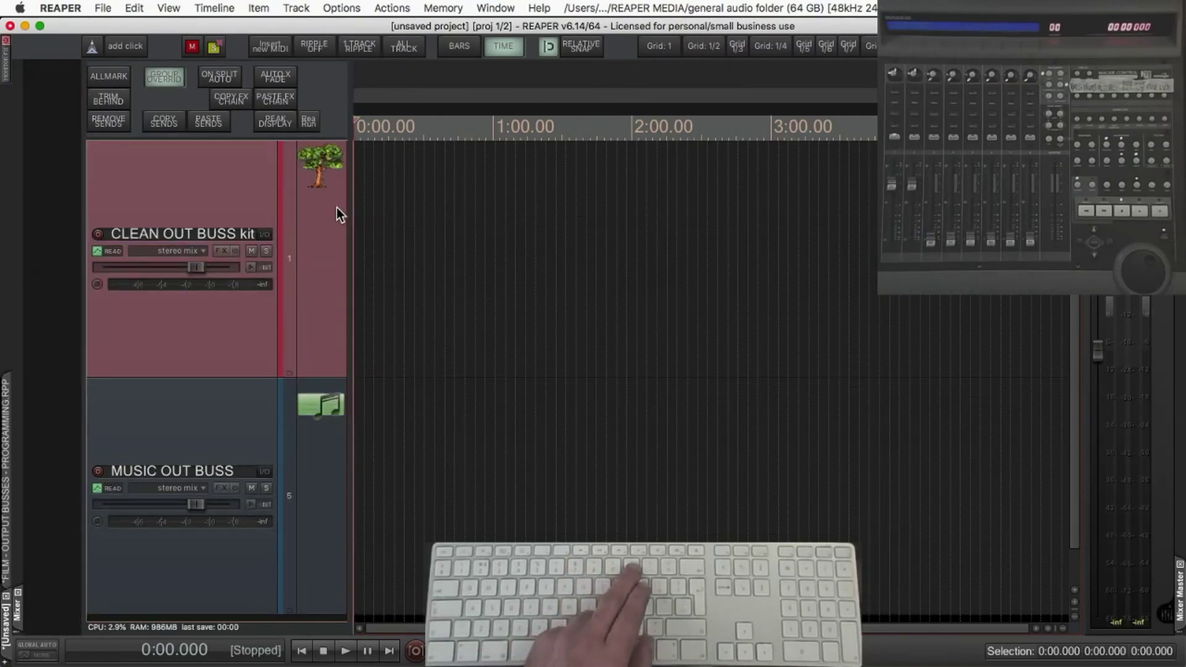
pyautogui.press('0')
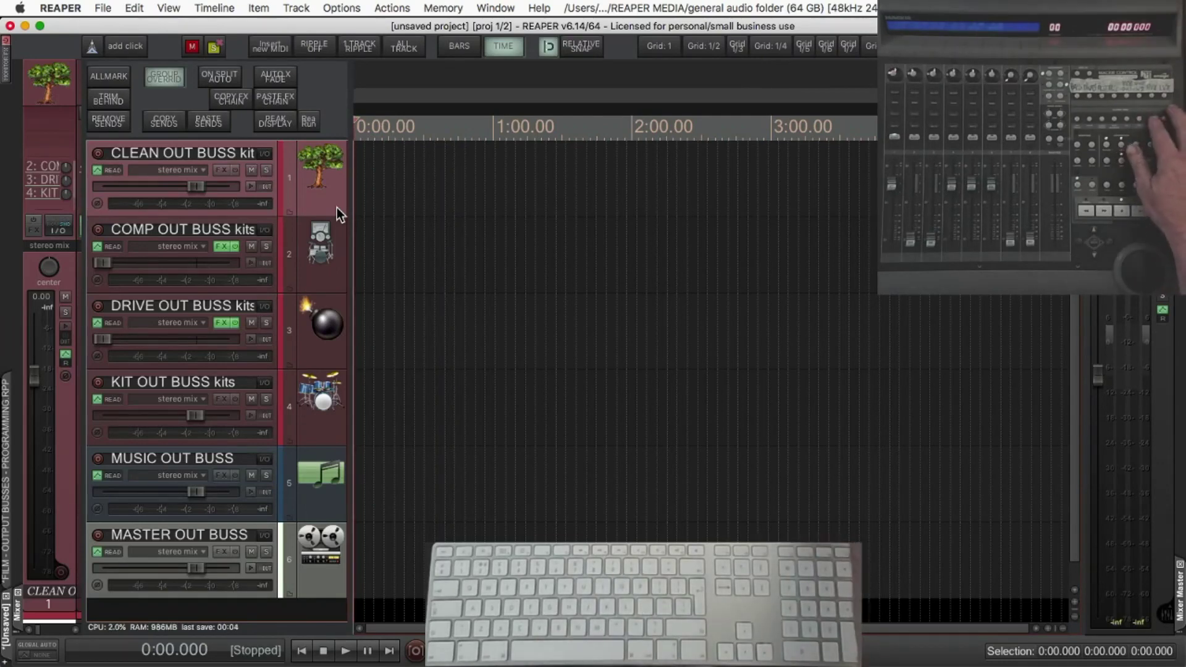
pyautogui.press('1')
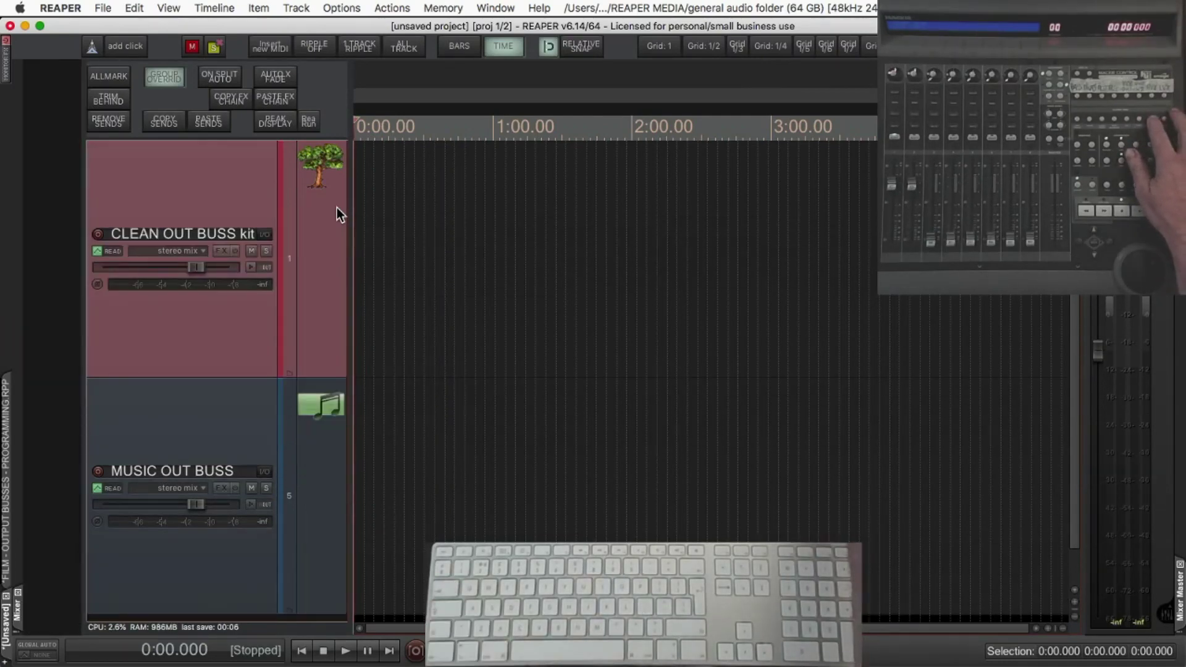
pyautogui.press('0')
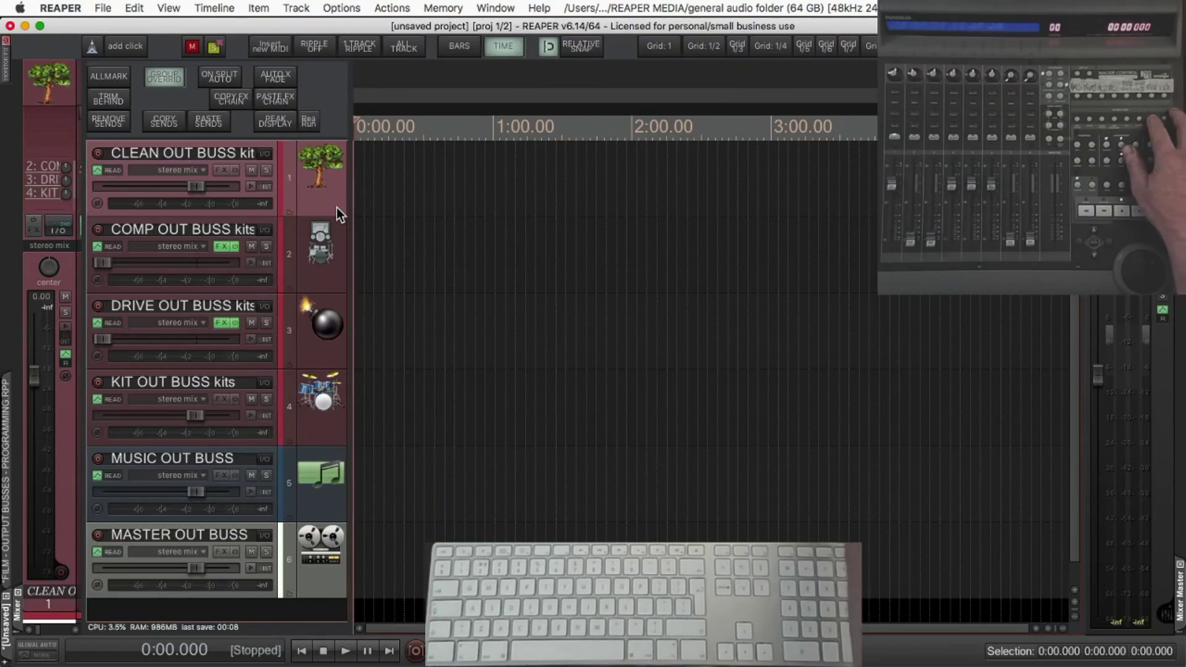
pyautogui.press('1')
pyautogui.press('0')
pyautogui.press('1')
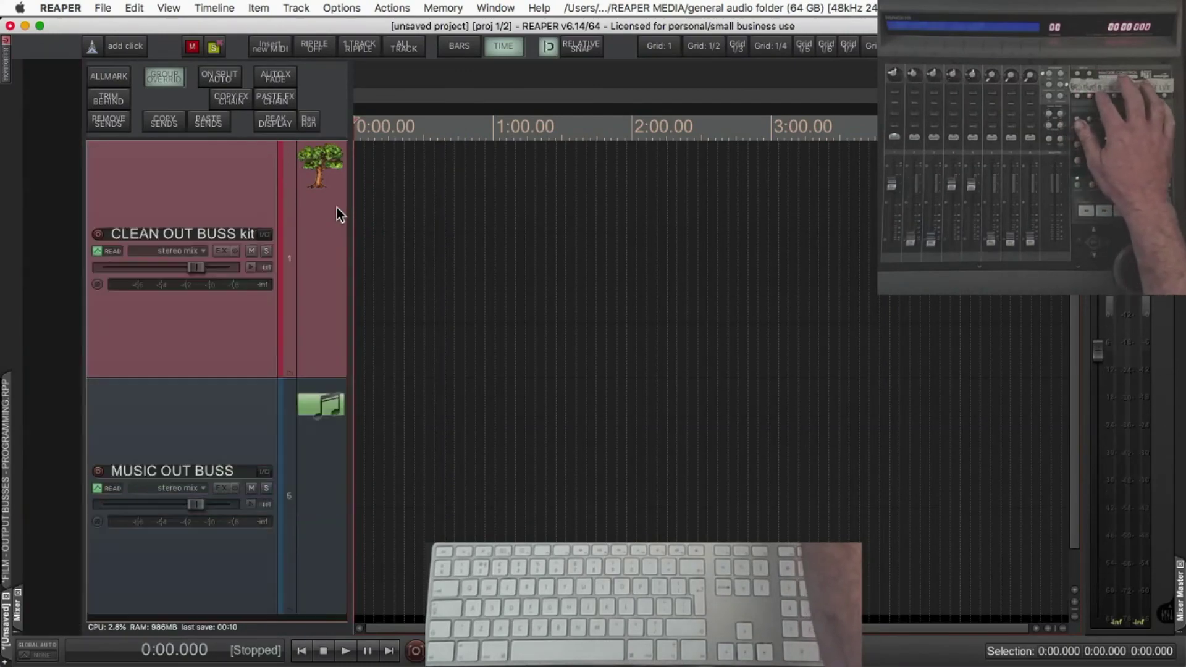
pyautogui.press('2')
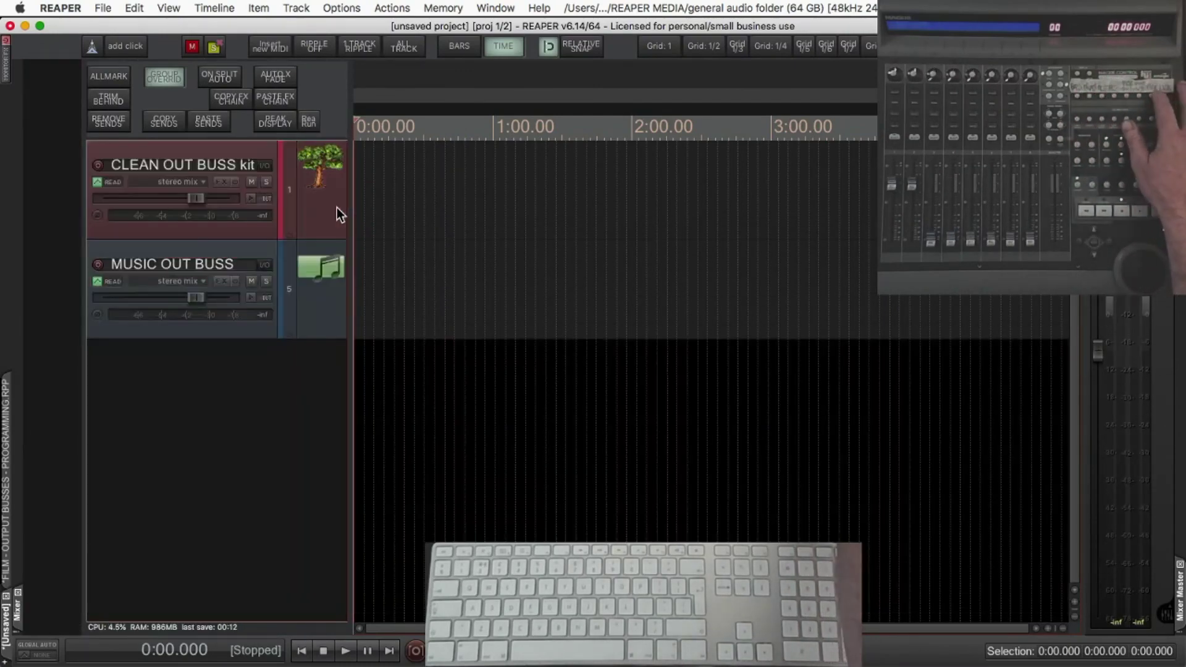
pyautogui.press('1')
pyautogui.press('0')
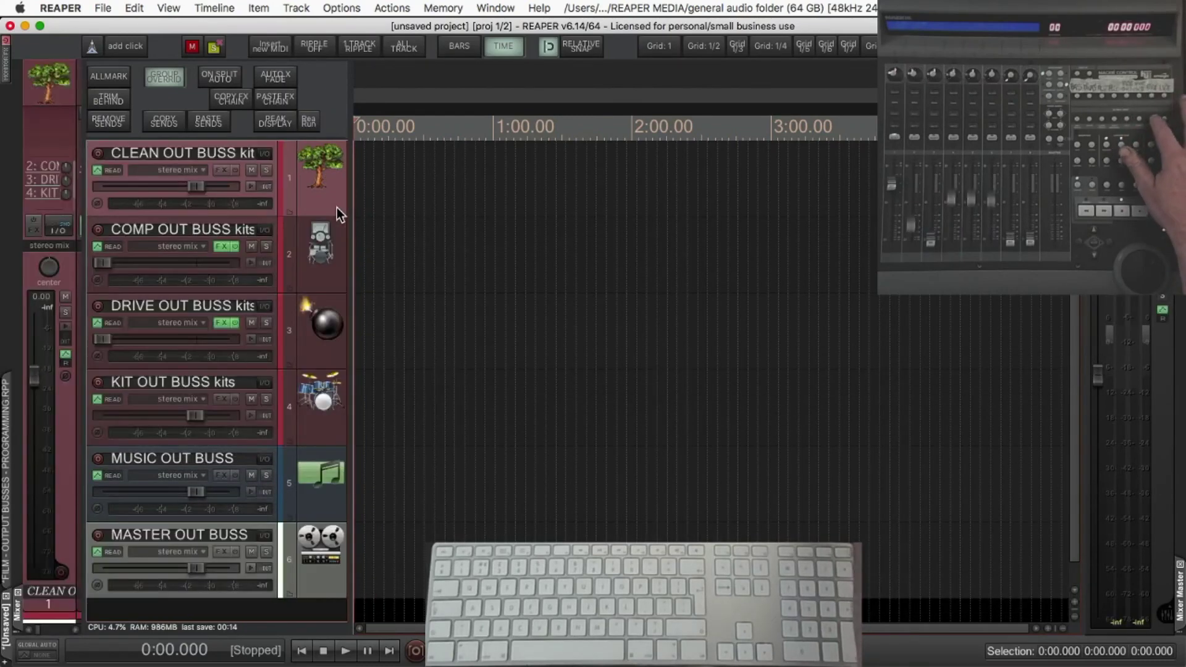